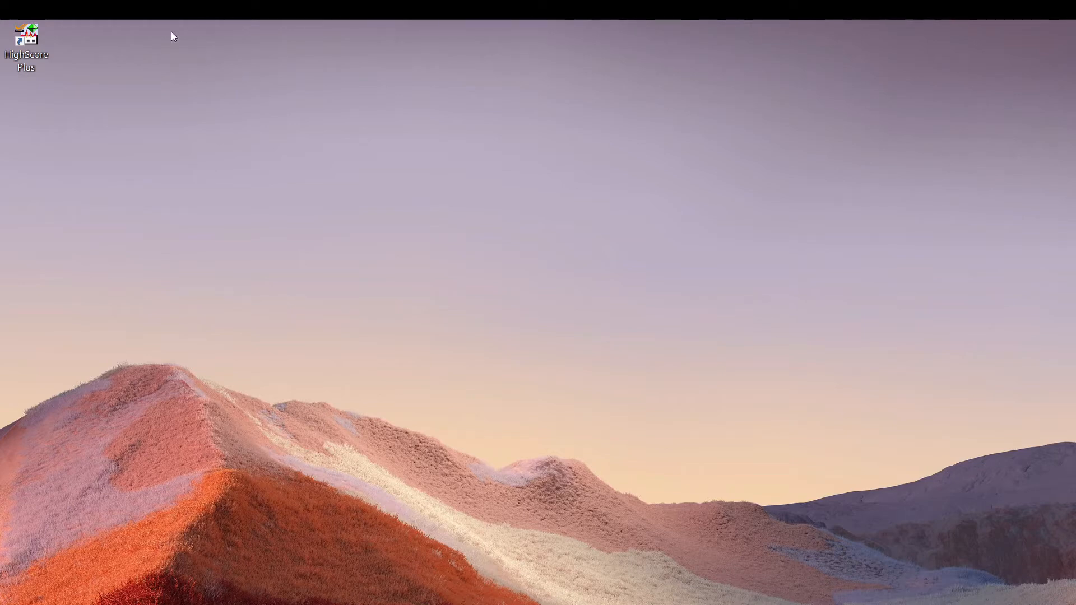
Launch HighScore Plus and apply the "Phase, few buttons" desktop layout.
{"action": "double_click", "coordinate": [27, 37]}
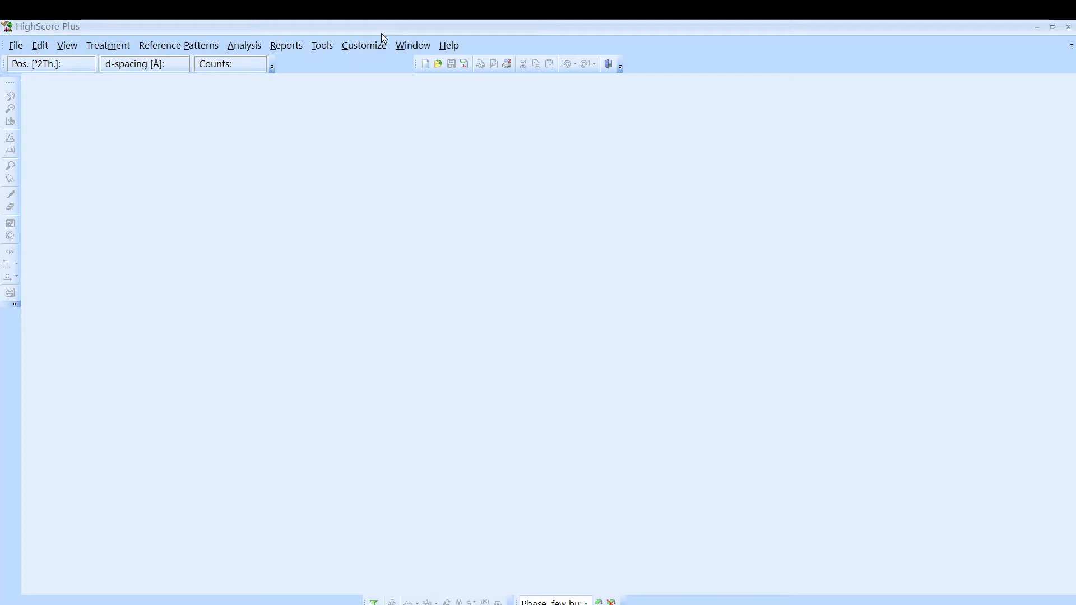
{"action": "left_click", "coordinate": [65, 47]}
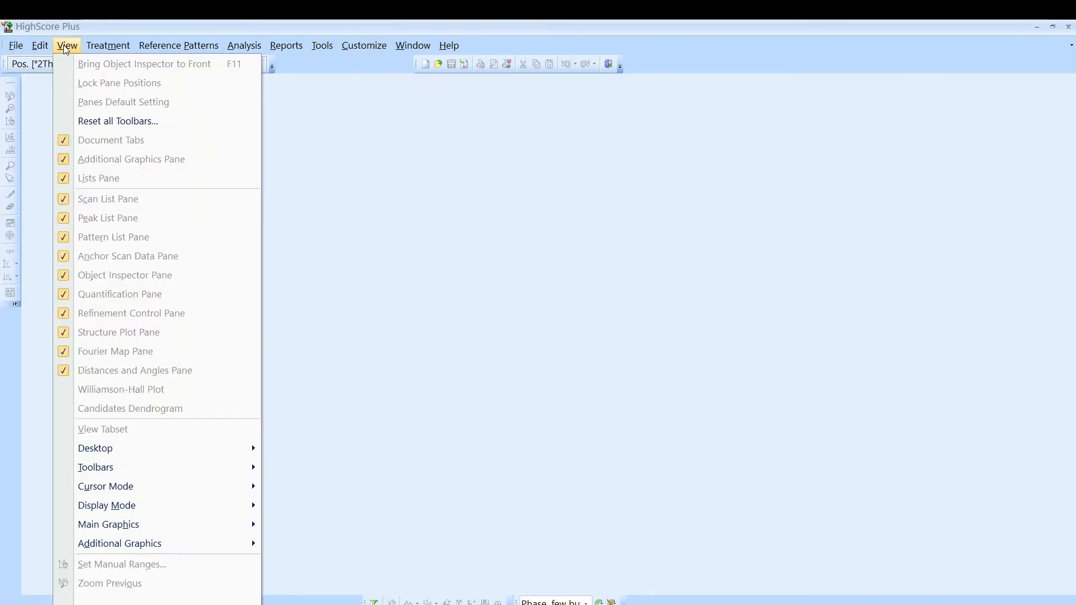
{"action": "mouse_move", "coordinate": [136, 448]}
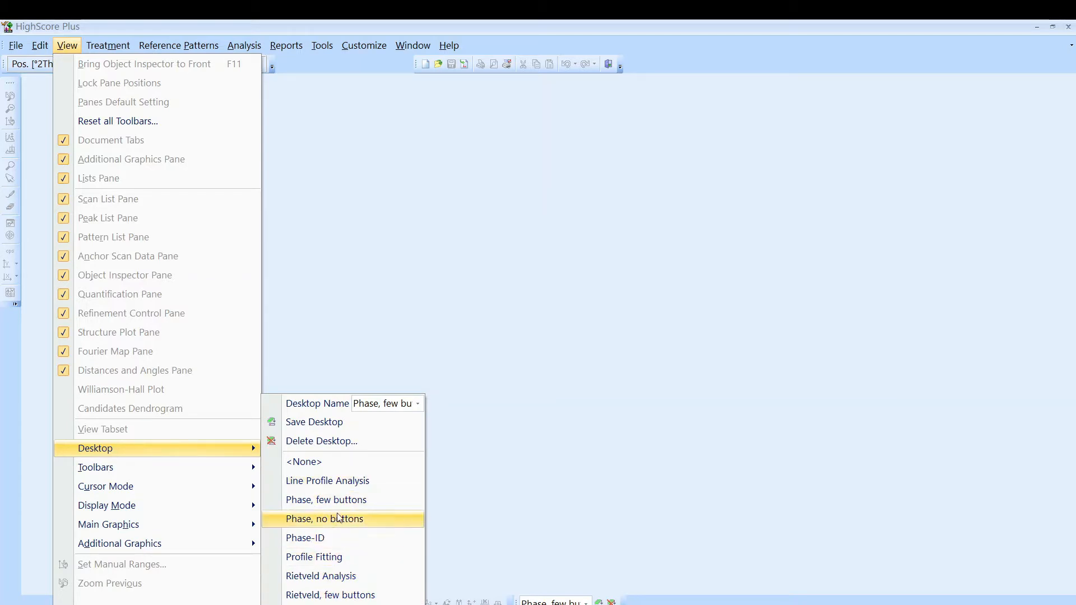
{"action": "left_click", "coordinate": [310, 505]}
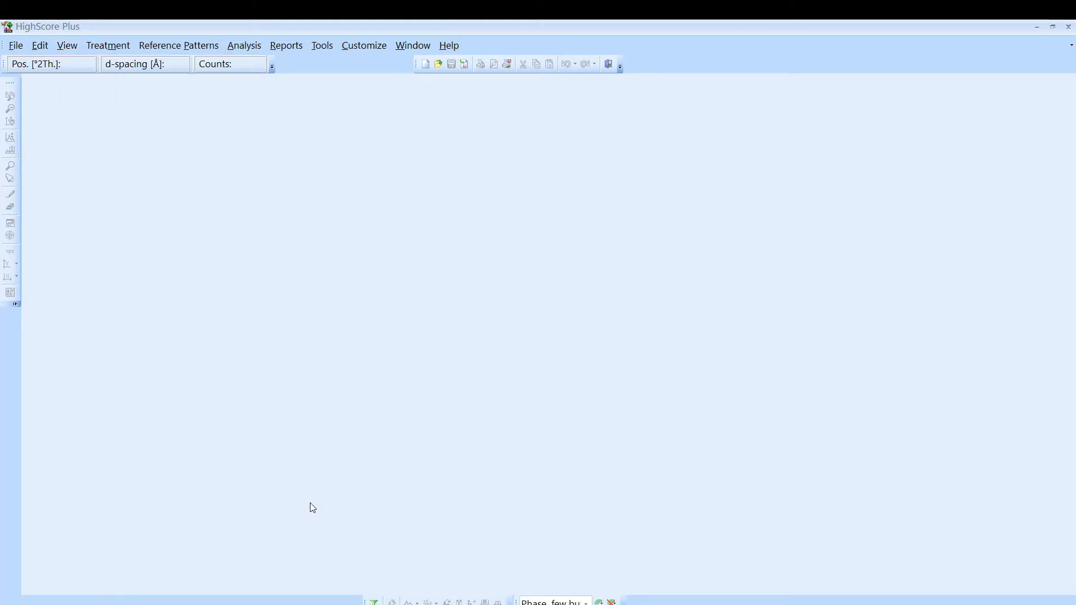
{"action": "left_click", "coordinate": [586, 602]}
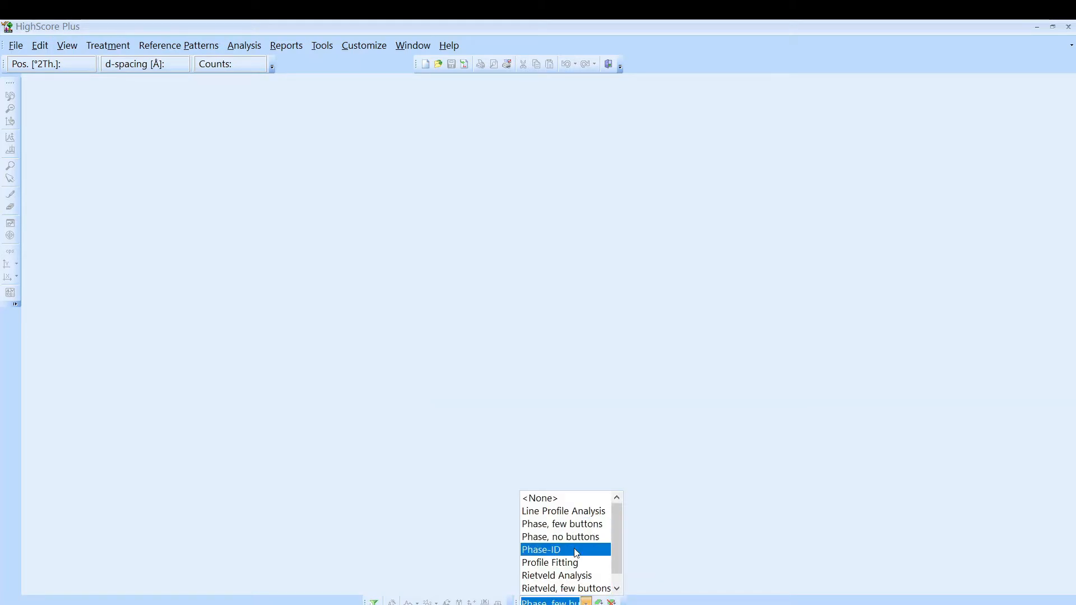
{"action": "left_click", "coordinate": [468, 476]}
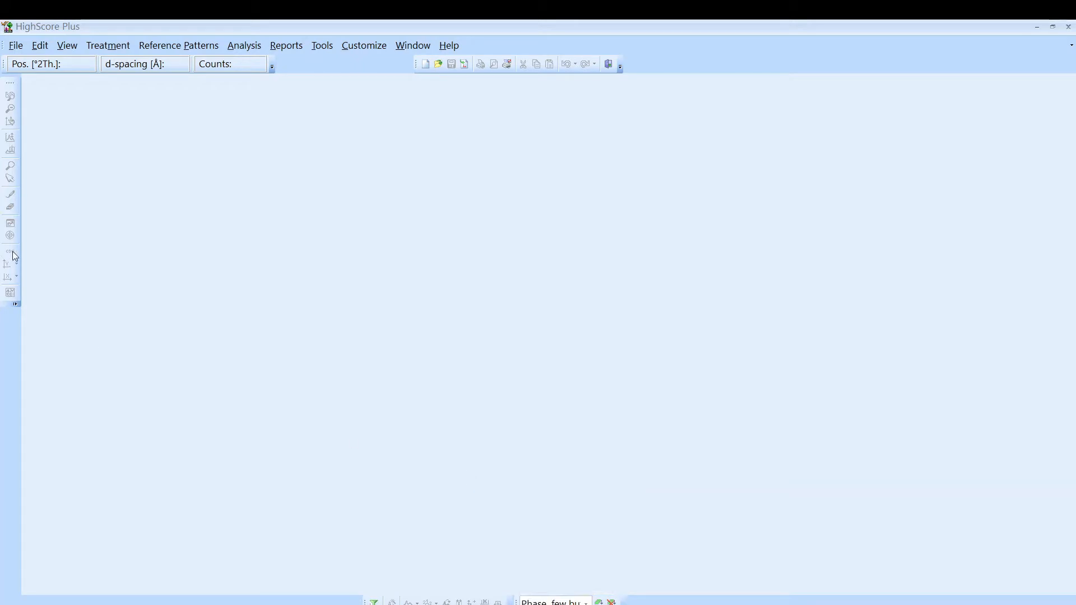
Review the PDF-2 Release 2004 and COD_Oct2014 reference databases in the database manager.
{"action": "left_click", "coordinate": [409, 46]}
{"action": "left_click", "coordinate": [380, 123]}
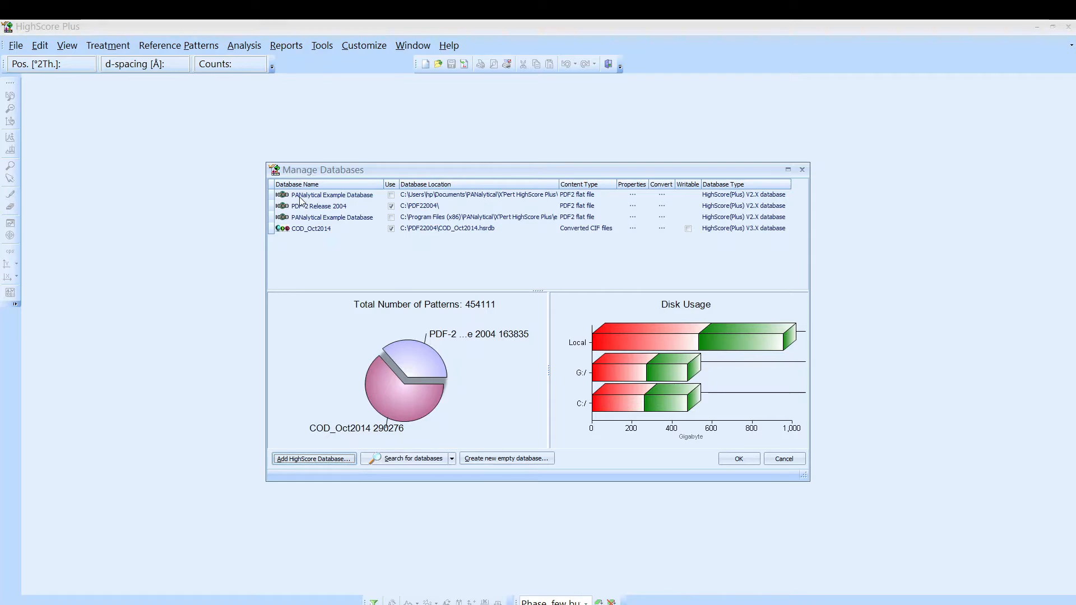
{"action": "left_click", "coordinate": [368, 200]}
{"action": "left_click", "coordinate": [299, 207]}
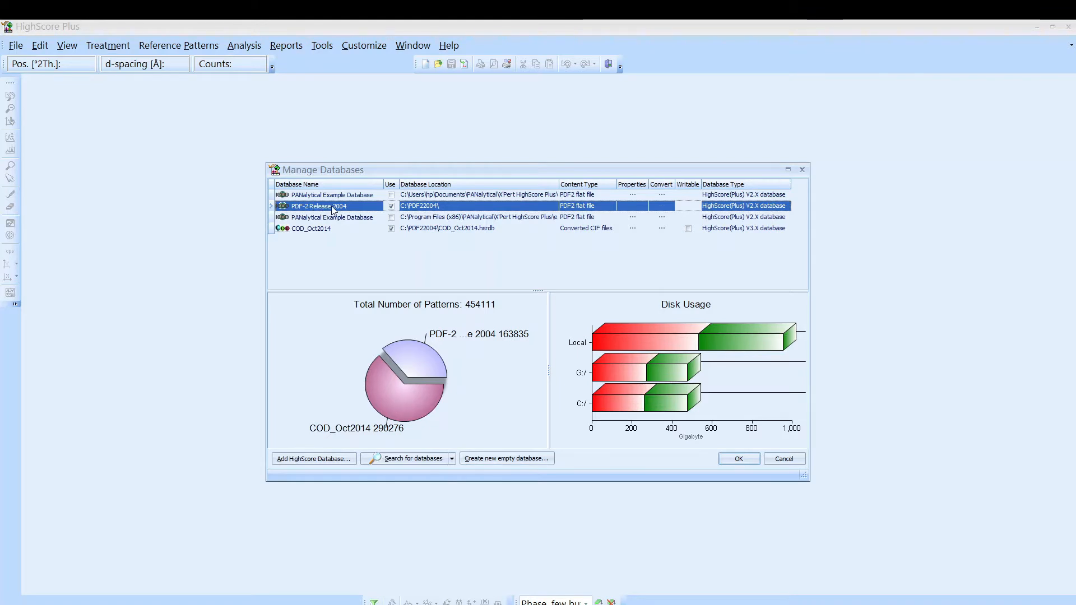
{"action": "left_click", "coordinate": [320, 230]}
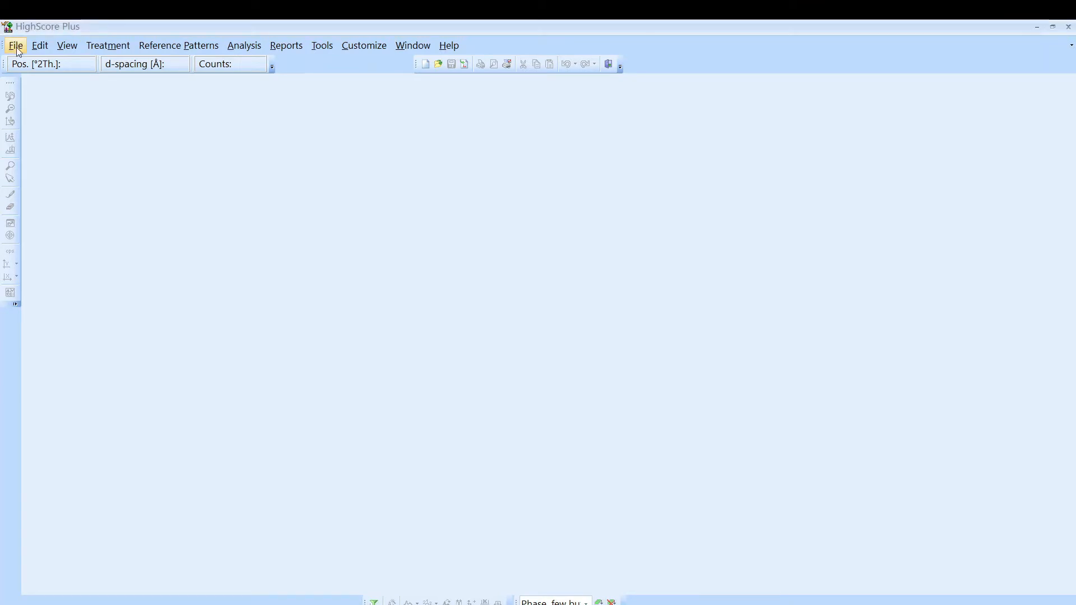
Open the scan TiO2_raw.raw from the Training2 folder and widen its graph area.
{"action": "left_click", "coordinate": [16, 48]}
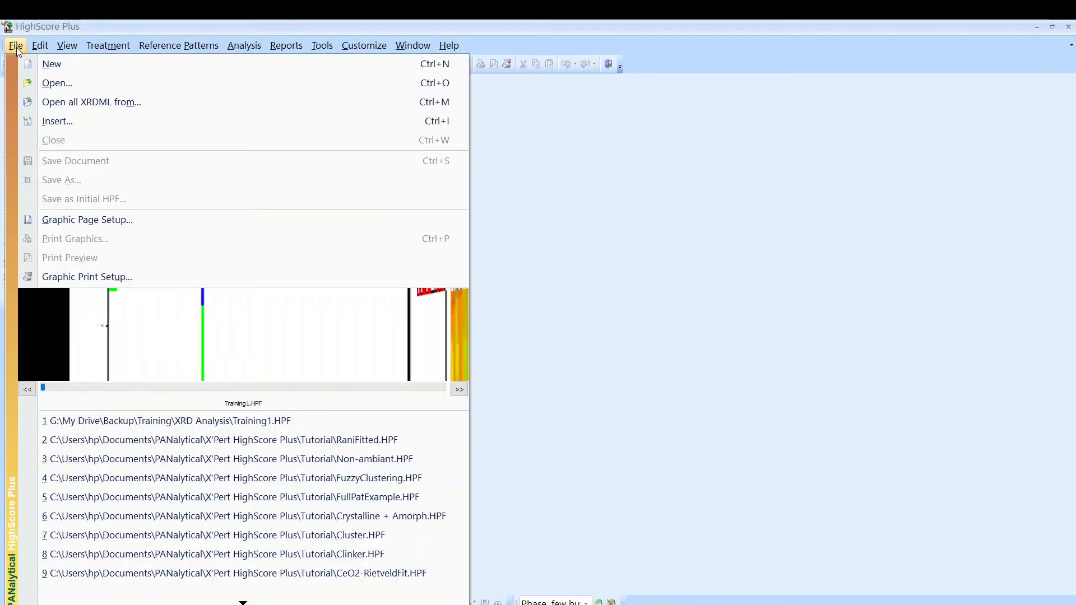
{"action": "left_click", "coordinate": [67, 88]}
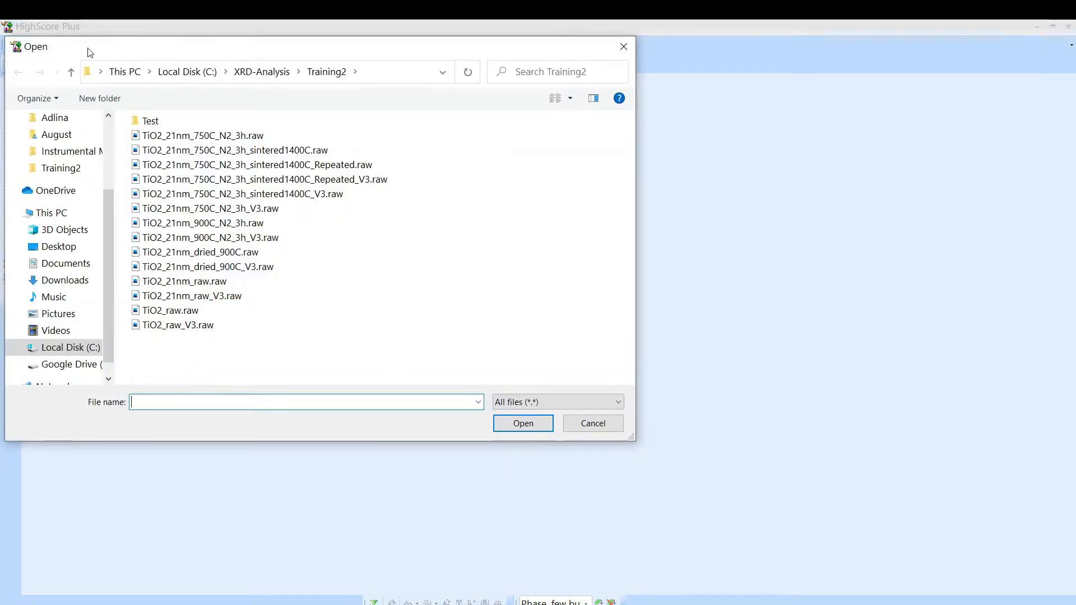
{"action": "left_click_drag", "start_coordinate": [243, 52], "coordinate": [417, 54]}
{"action": "left_click", "coordinate": [359, 313]}
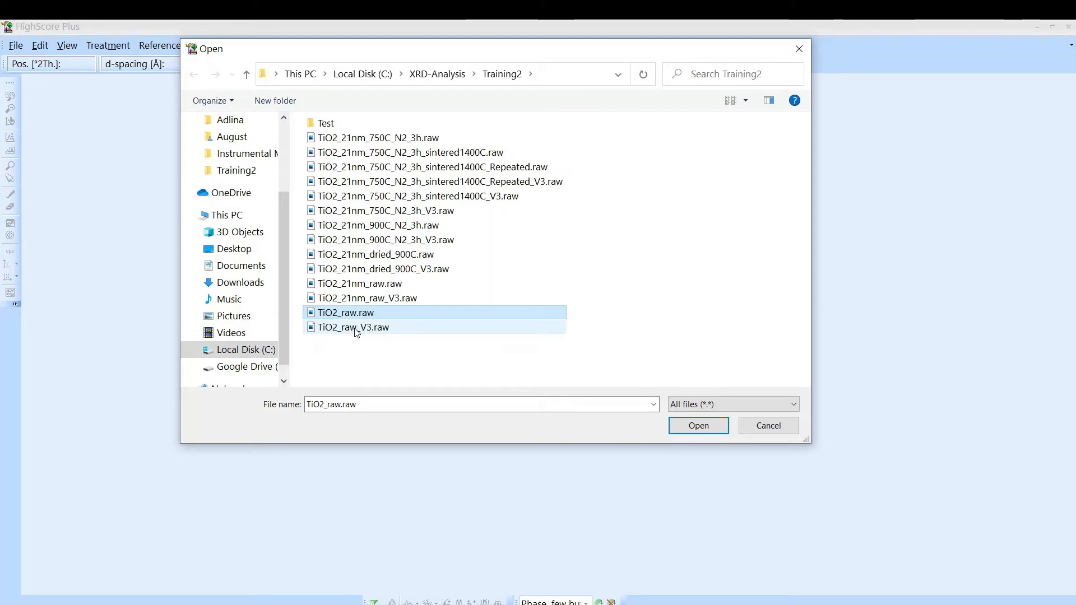
{"action": "left_click", "coordinate": [357, 328]}
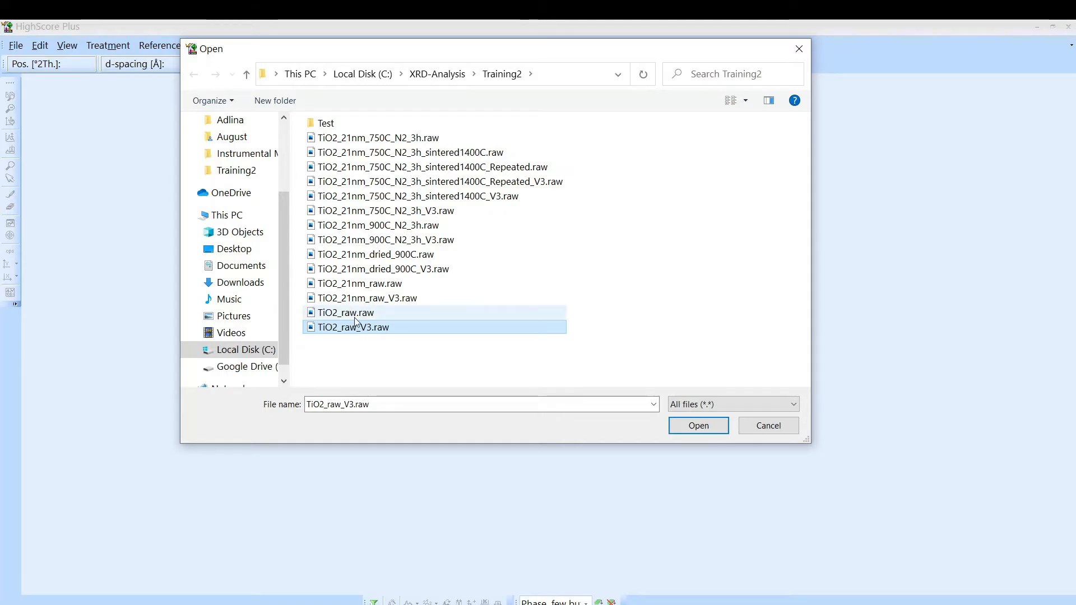
{"action": "left_click", "coordinate": [357, 316]}
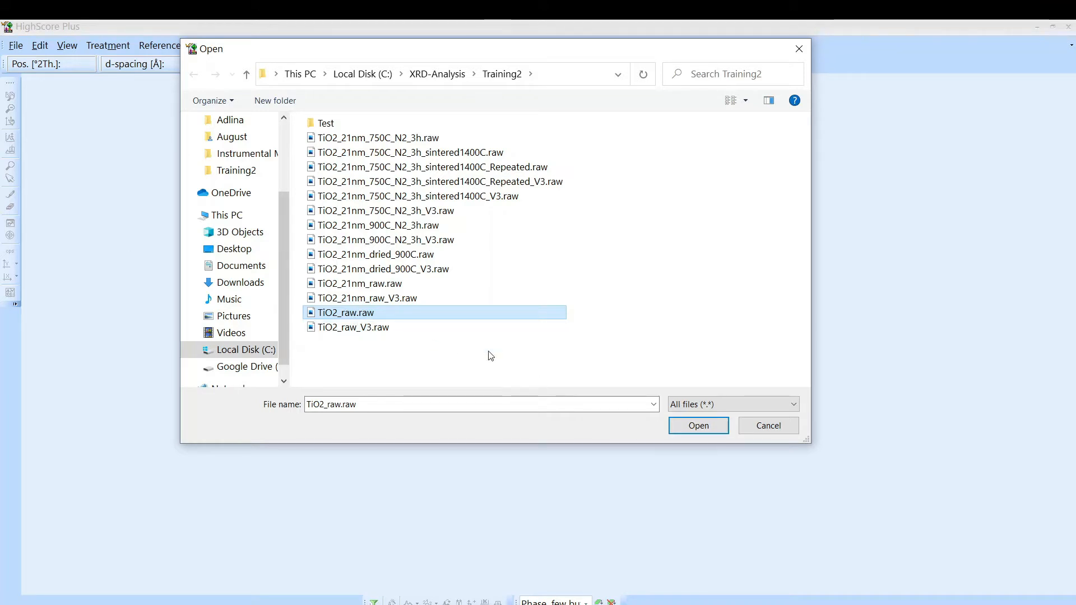
{"action": "left_click", "coordinate": [709, 427]}
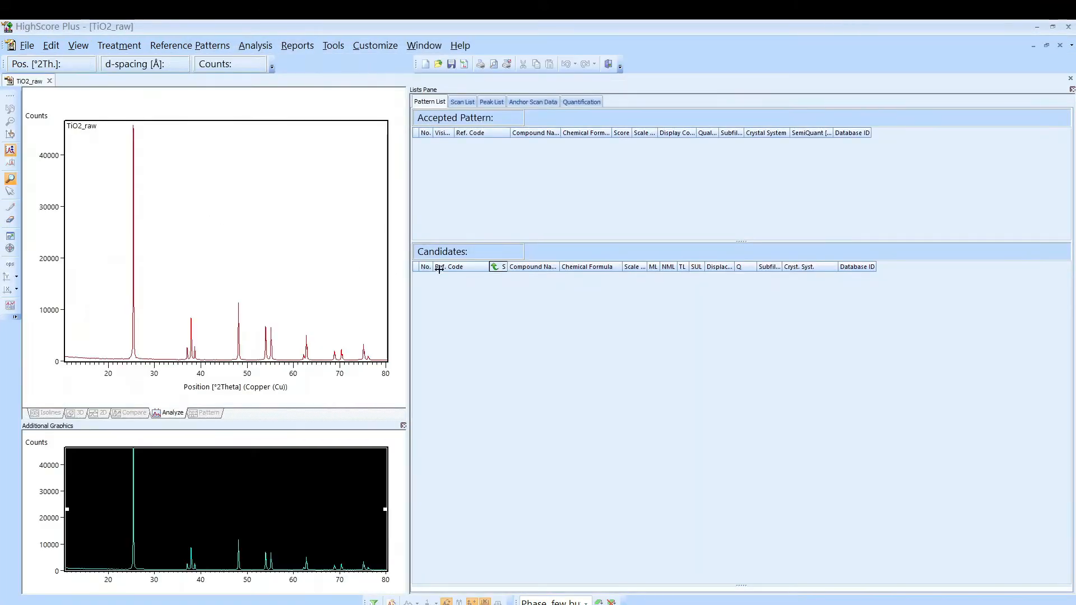
{"action": "left_click_drag", "start_coordinate": [409, 227], "coordinate": [686, 236]}
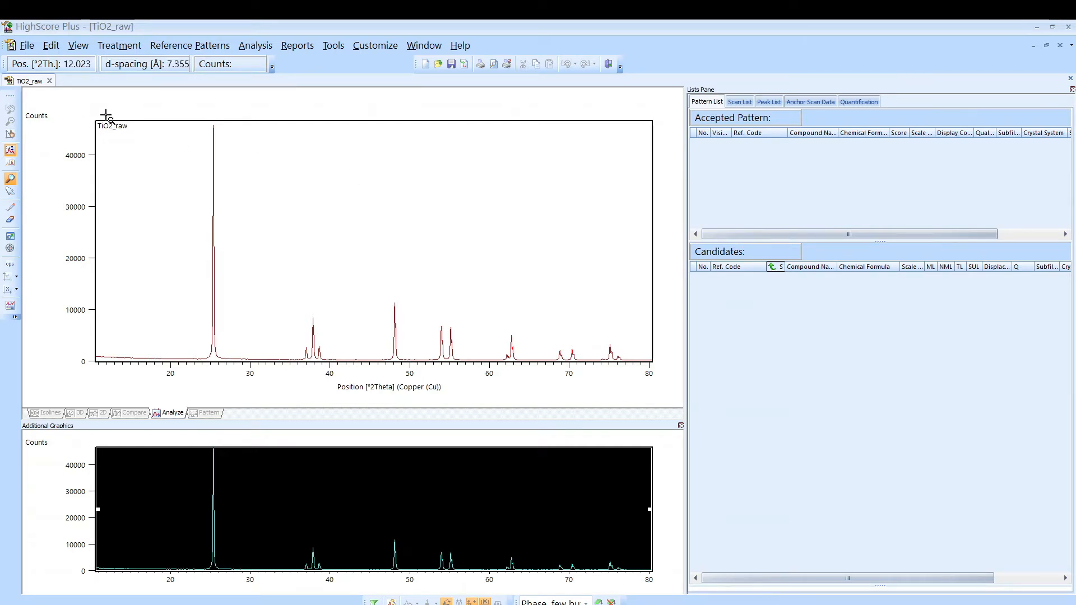
{"action": "left_click", "coordinate": [25, 49]}
{"action": "mouse_move", "coordinate": [51, 46]}
{"action": "left_click", "coordinate": [182, 25]}
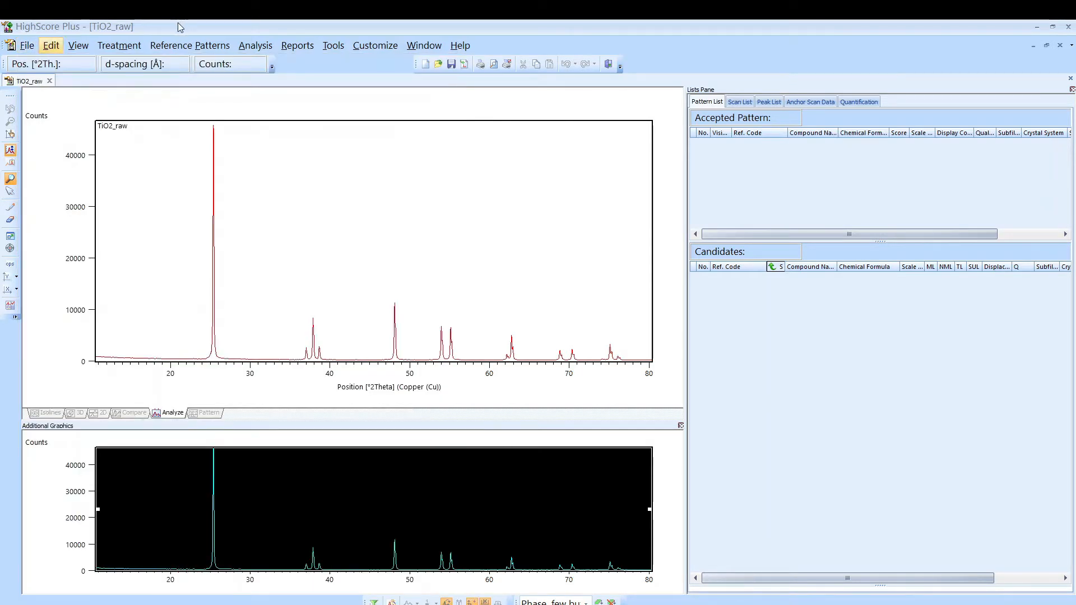
Open TiO2_21nm_raw.raw as a second document and widen its graph area.
{"action": "right_click", "coordinate": [63, 84]}
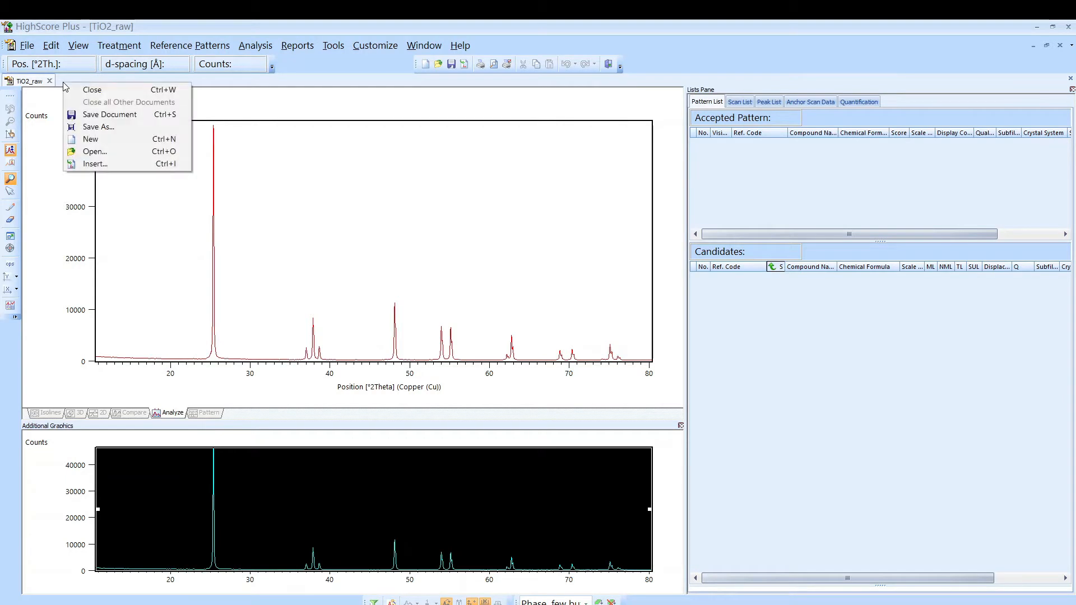
{"action": "left_click", "coordinate": [92, 152]}
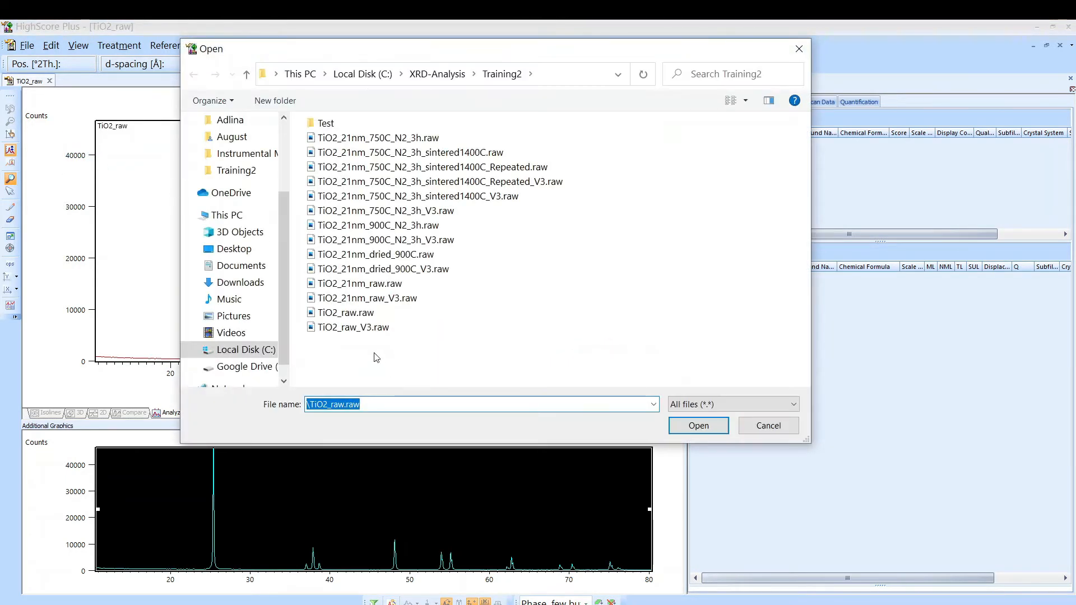
{"action": "left_click", "coordinate": [362, 283]}
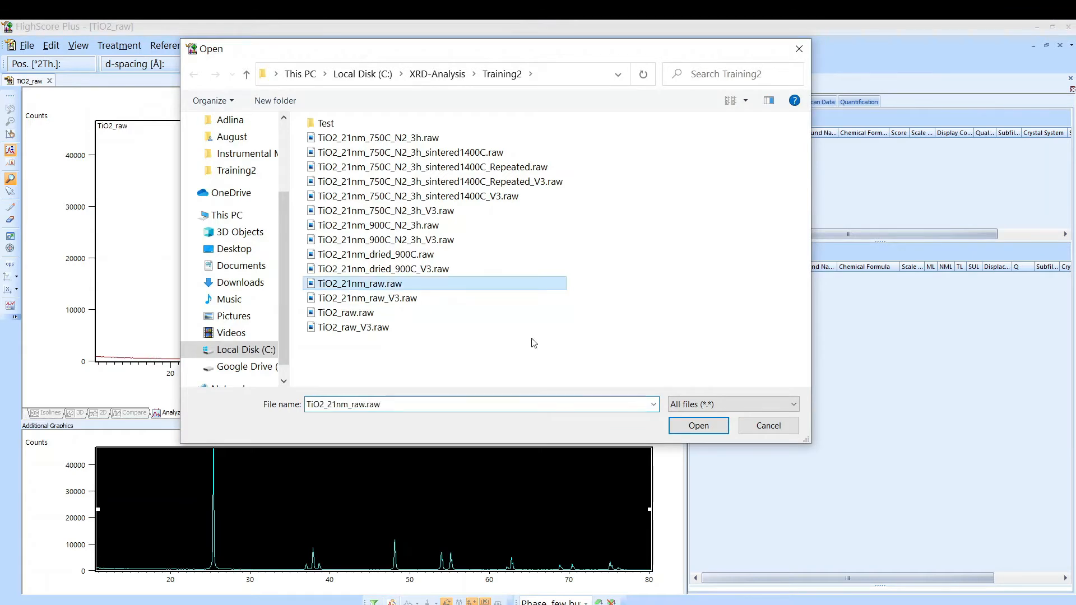
{"action": "left_click", "coordinate": [713, 429]}
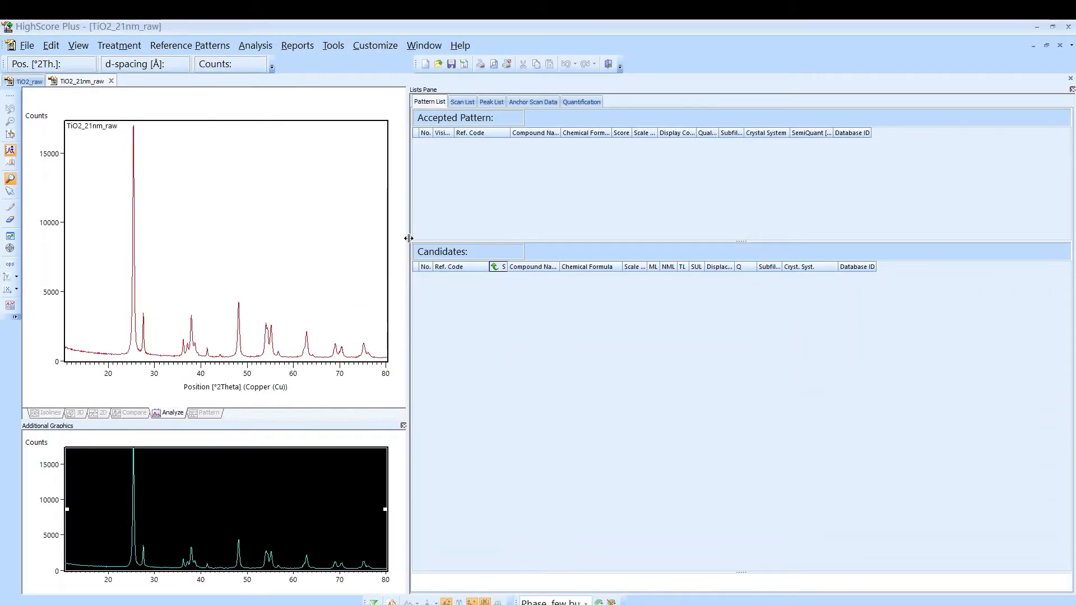
{"action": "left_click_drag", "start_coordinate": [409, 240], "coordinate": [637, 237]}
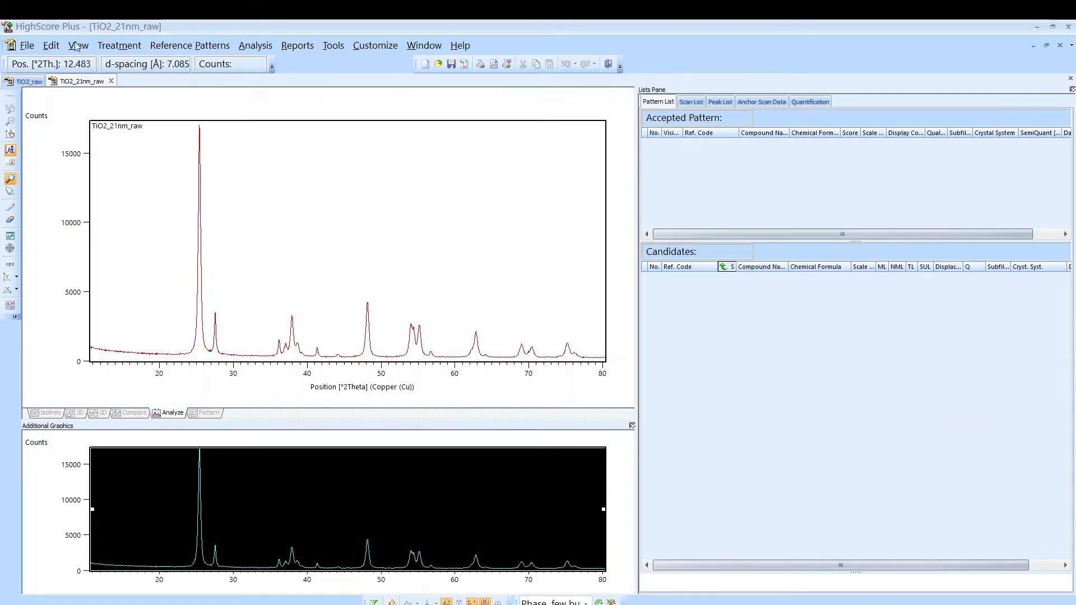
Insert the TiO2_21nm_raw.raw scan into the TiO2_raw document to overlay both patterns.
{"action": "left_click", "coordinate": [28, 82]}
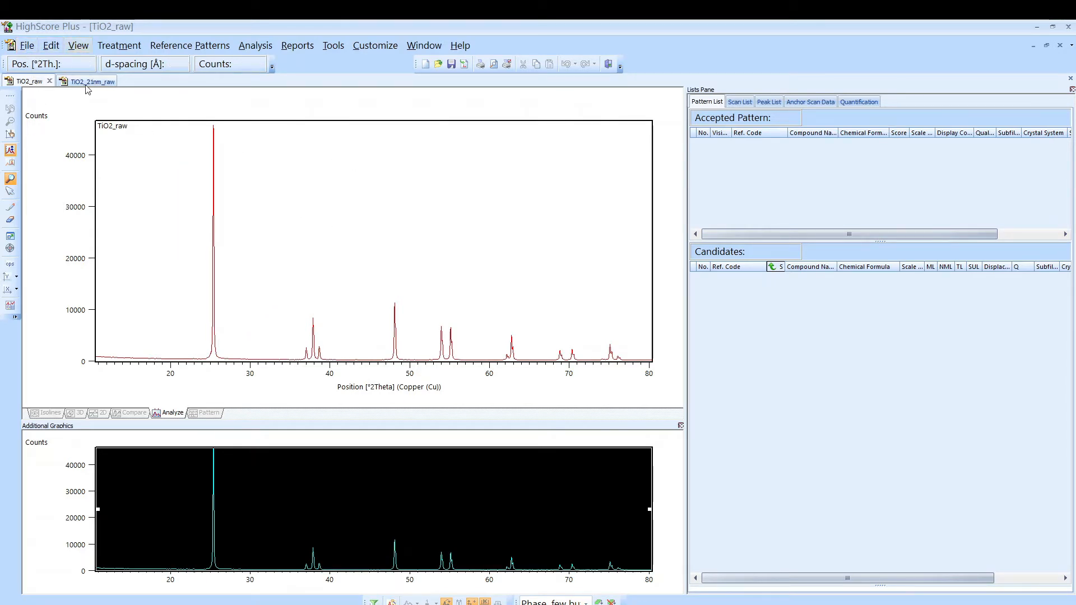
{"action": "left_click", "coordinate": [26, 47]}
{"action": "left_click", "coordinate": [80, 124]}
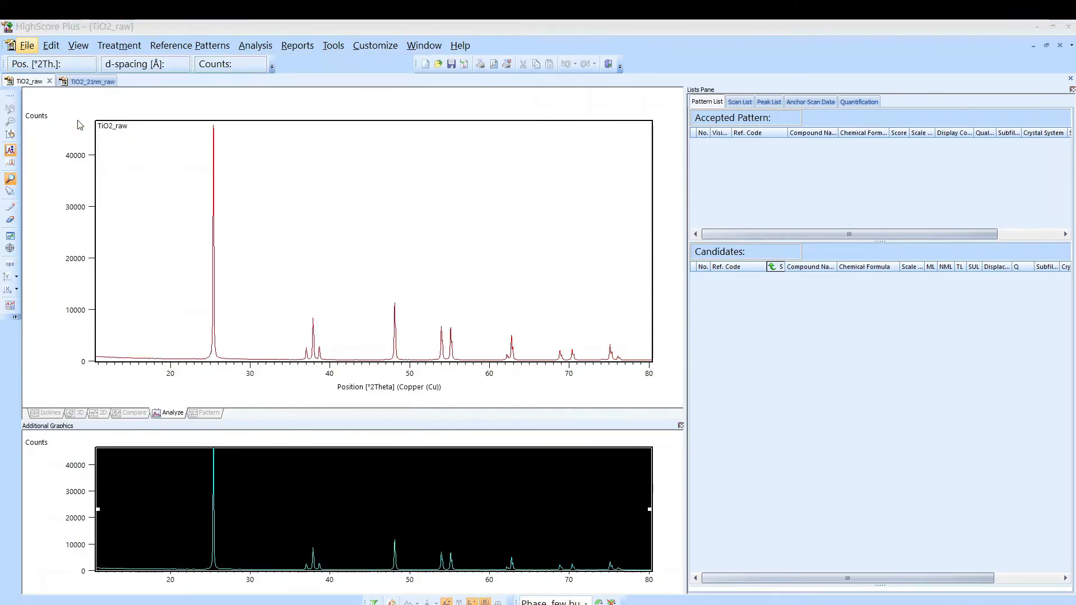
{"action": "left_click", "coordinate": [381, 303]}
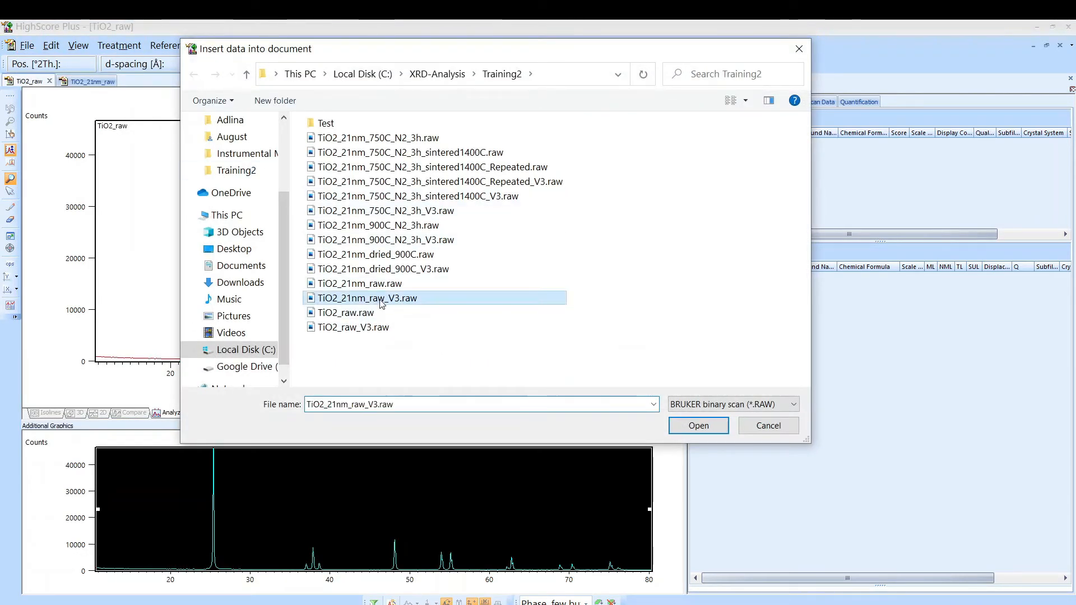
{"action": "left_click", "coordinate": [381, 284]}
{"action": "left_click", "coordinate": [698, 426]}
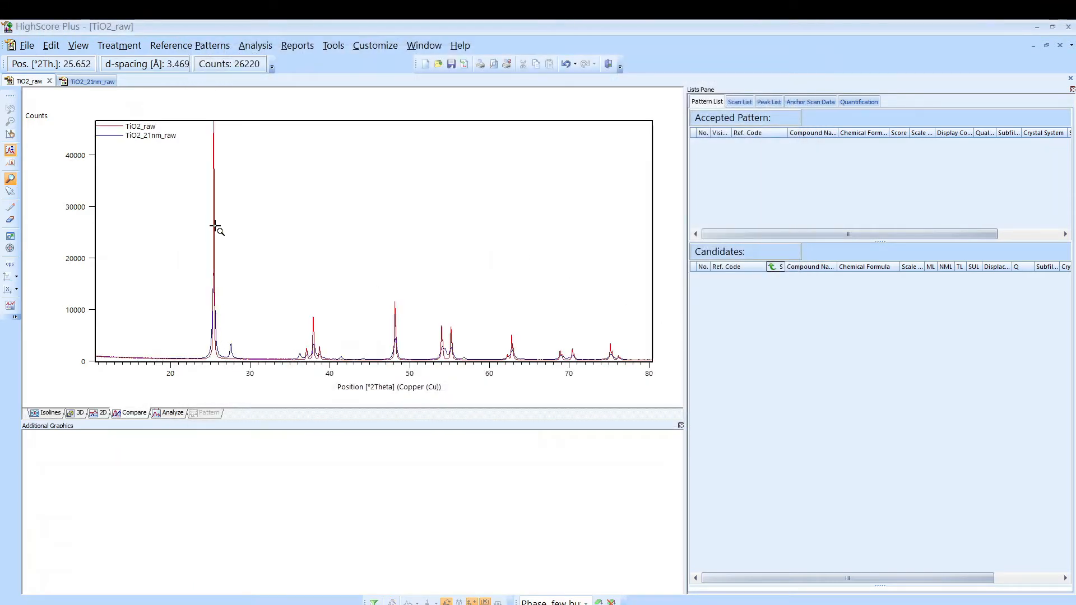
Compare the widths and heights of both scans' peaks around 25° and between about 33° and 41° 2Theta.
{"action": "left_click_drag", "start_coordinate": [189, 125], "coordinate": [267, 392]}
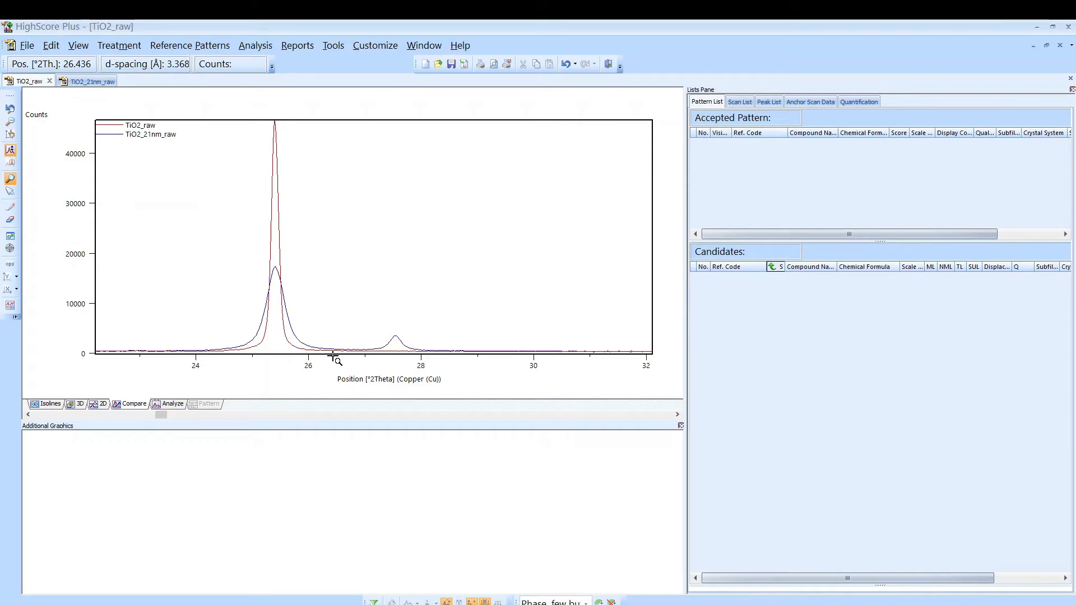
{"action": "right_click", "coordinate": [333, 273]}
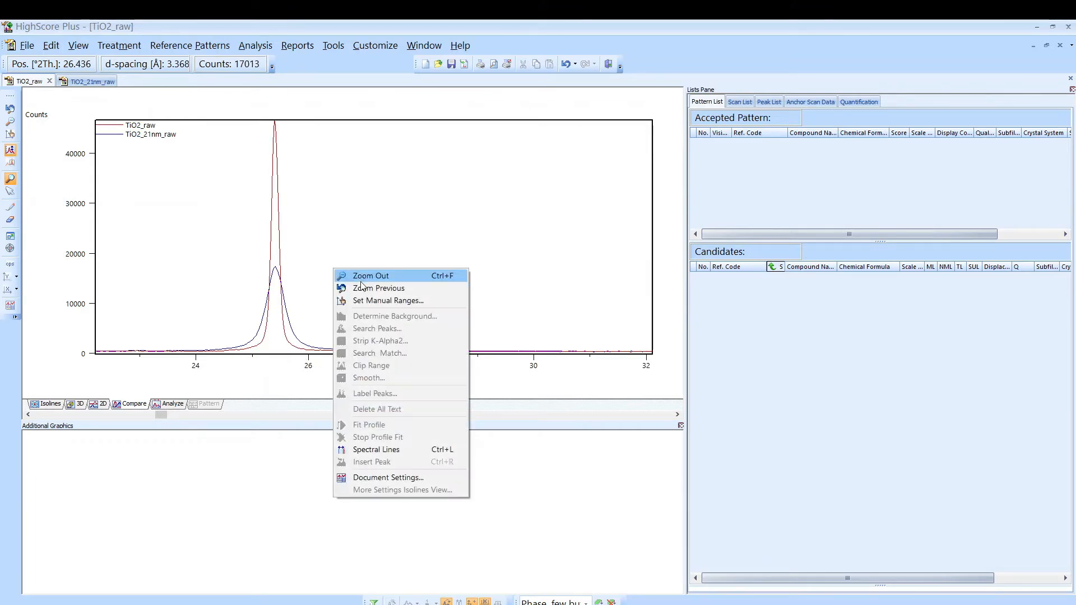
{"action": "left_click", "coordinate": [360, 280]}
{"action": "left_click_drag", "start_coordinate": [188, 126], "coordinate": [257, 381]}
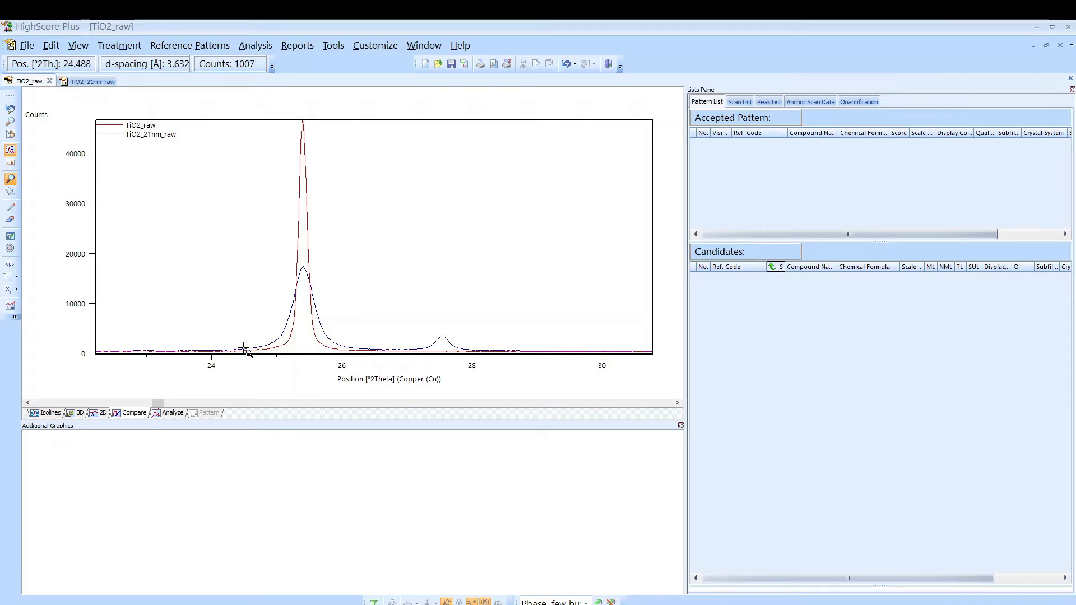
{"action": "right_click", "coordinate": [222, 238]}
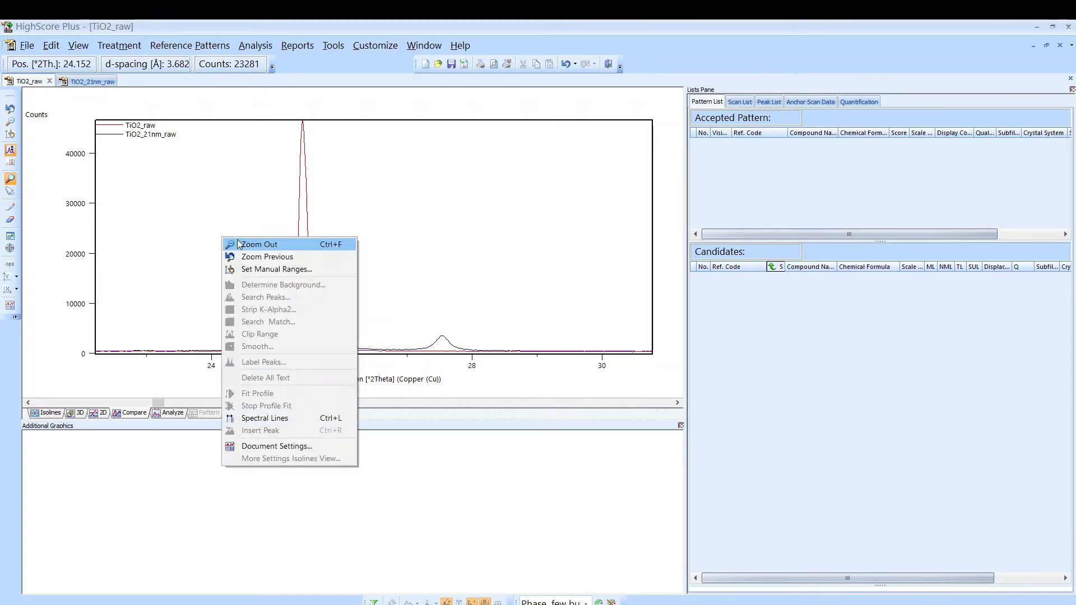
{"action": "left_click", "coordinate": [241, 242]}
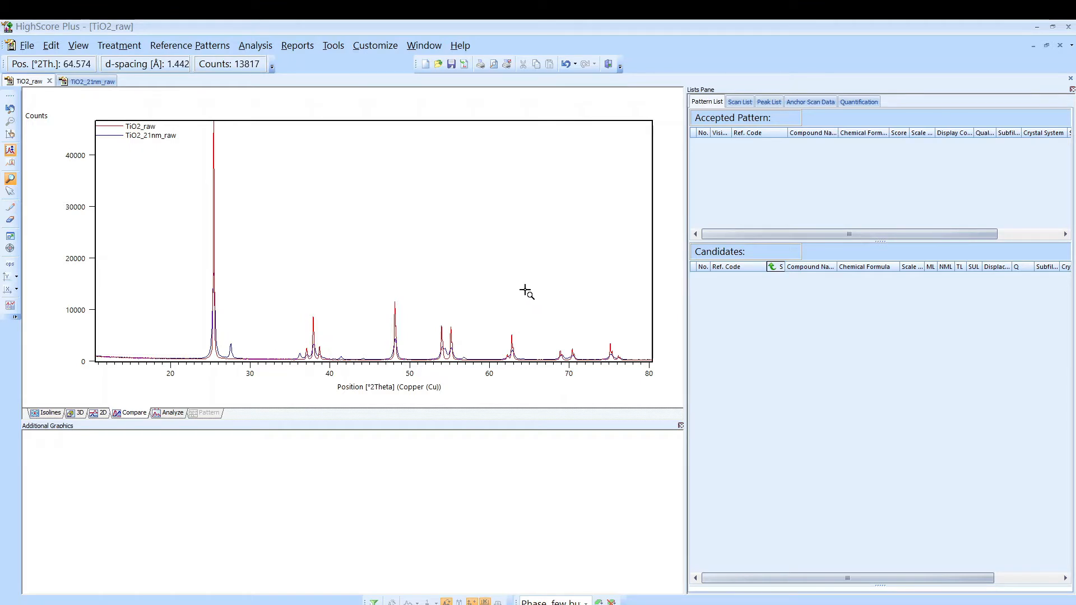
{"action": "left_click_drag", "start_coordinate": [277, 325], "coordinate": [339, 384]}
{"action": "right_click", "coordinate": [215, 238]}
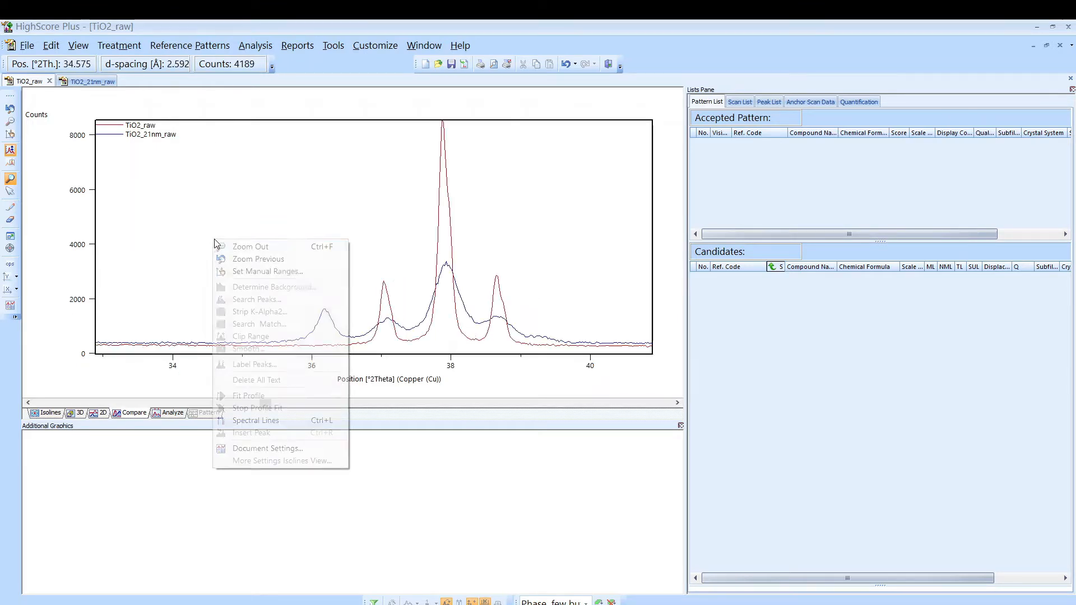
{"action": "left_click", "coordinate": [236, 250]}
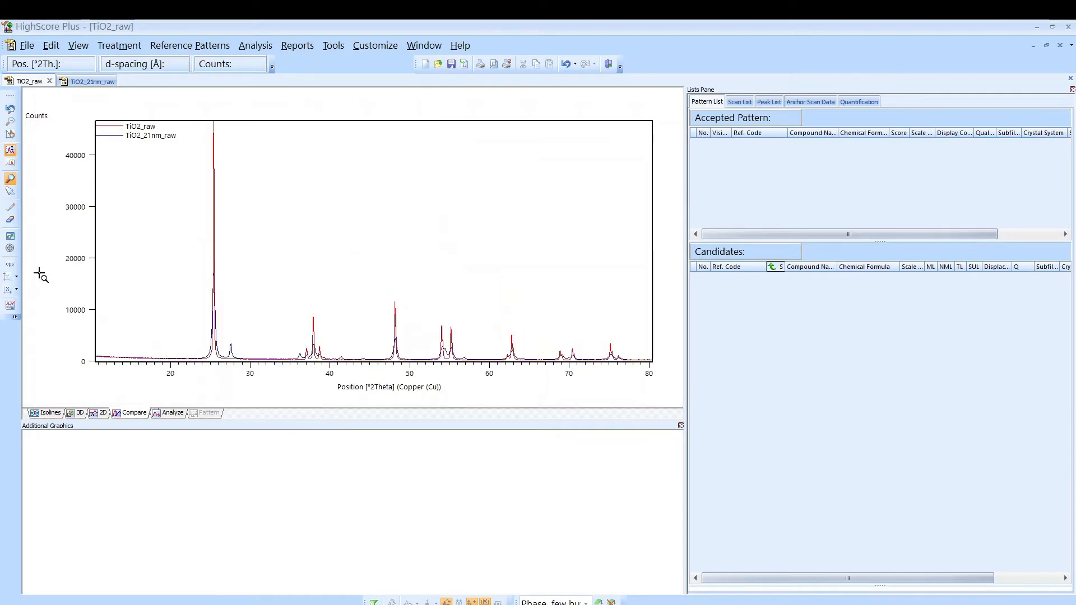
Enlarge the main graph to fill the workspace and display the TiO2_21nm_raw document.
{"action": "left_click", "coordinate": [10, 237]}
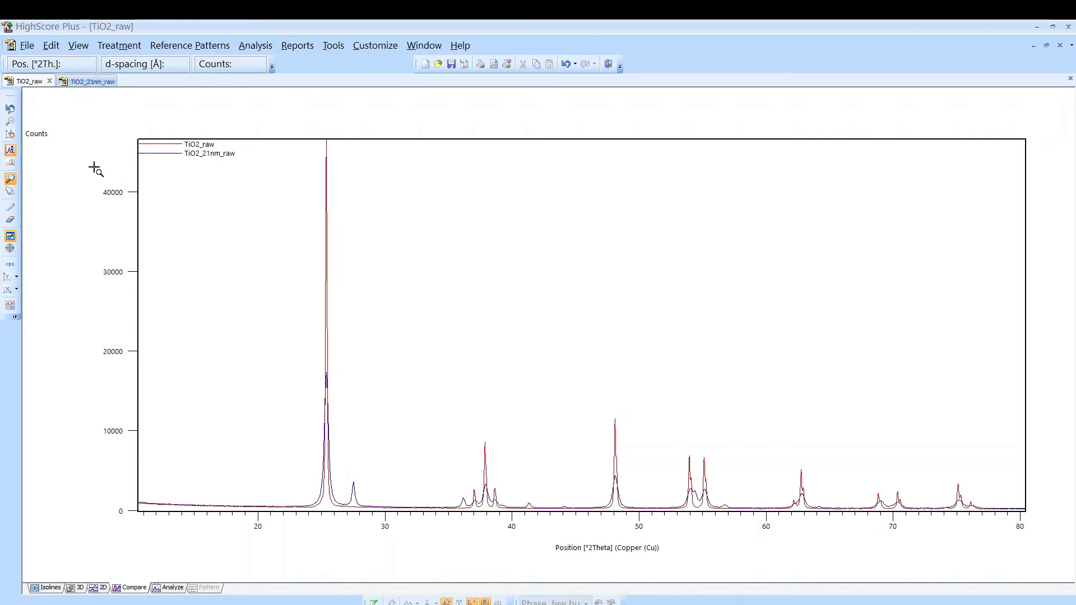
{"action": "left_click", "coordinate": [70, 81]}
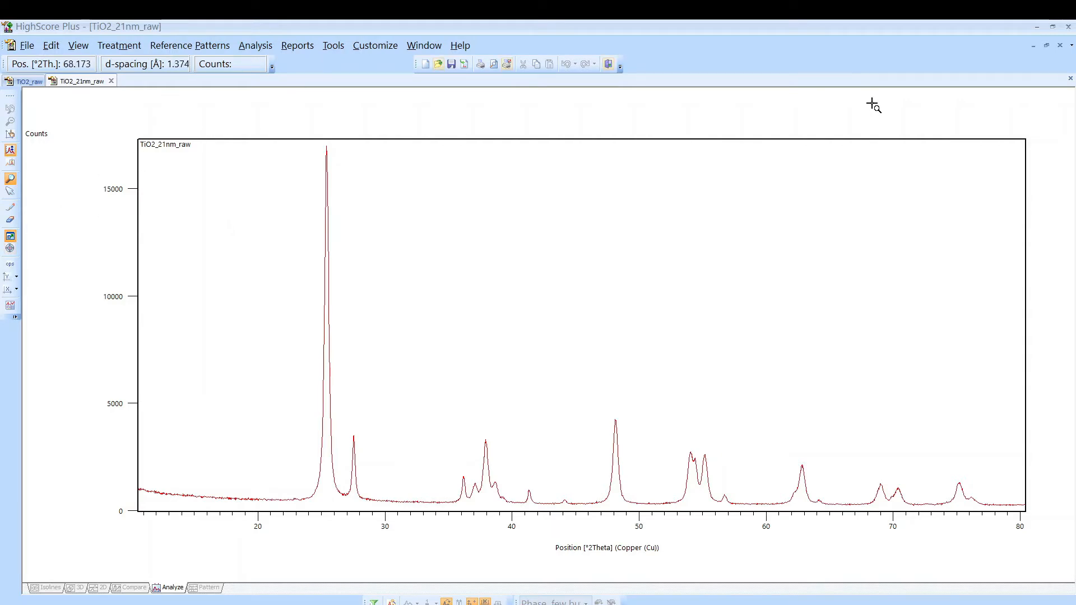
Restore the additional graphics and lists panes, and increase the height of the TiO2_21nm_raw main graph.
{"action": "left_click", "coordinate": [11, 238]}
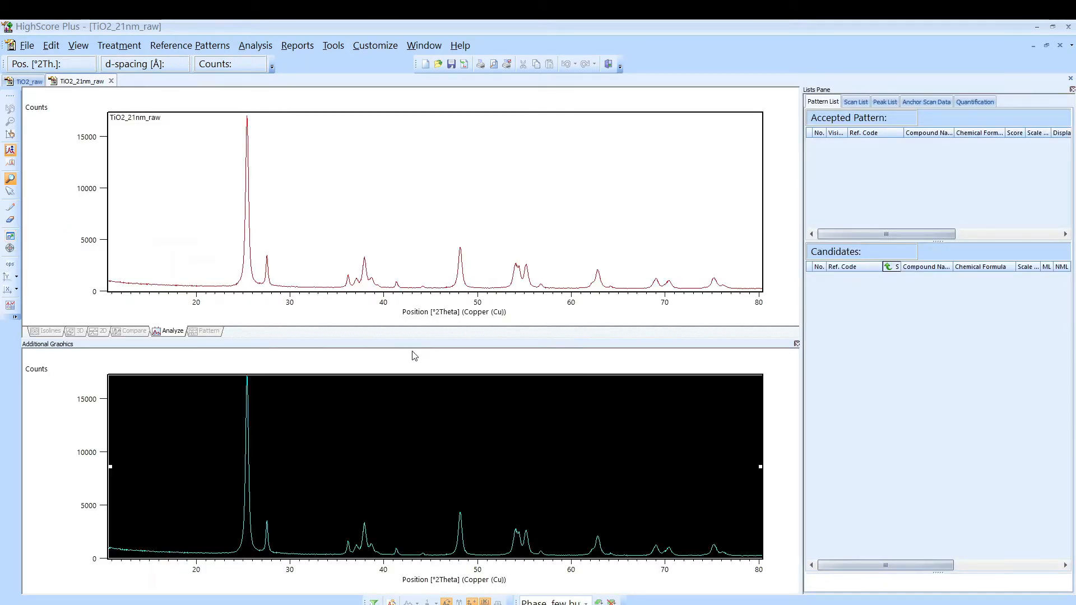
{"action": "left_click_drag", "start_coordinate": [412, 347], "coordinate": [428, 429]}
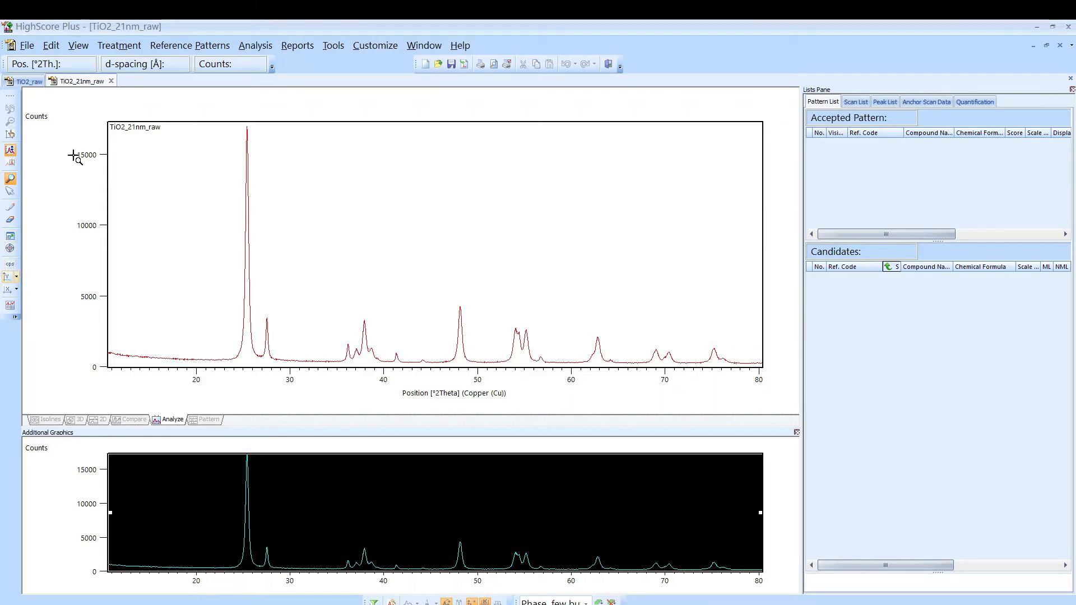
Examine the pattern with square root and logarithmic Y-axis scaling, and return it to a linear Y-axis.
{"action": "left_click", "coordinate": [17, 280]}
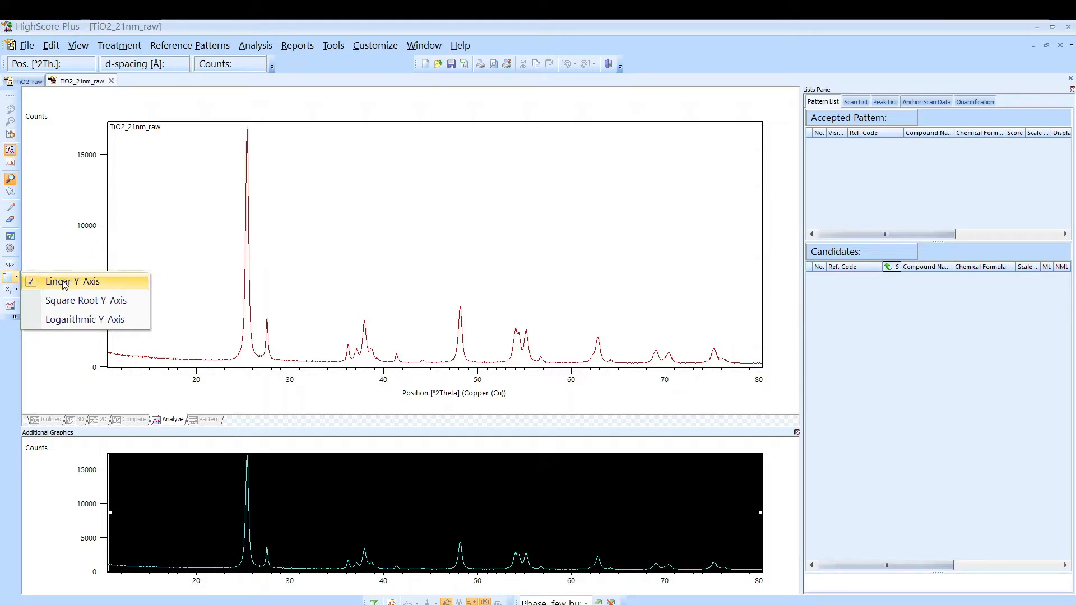
{"action": "left_click", "coordinate": [87, 301]}
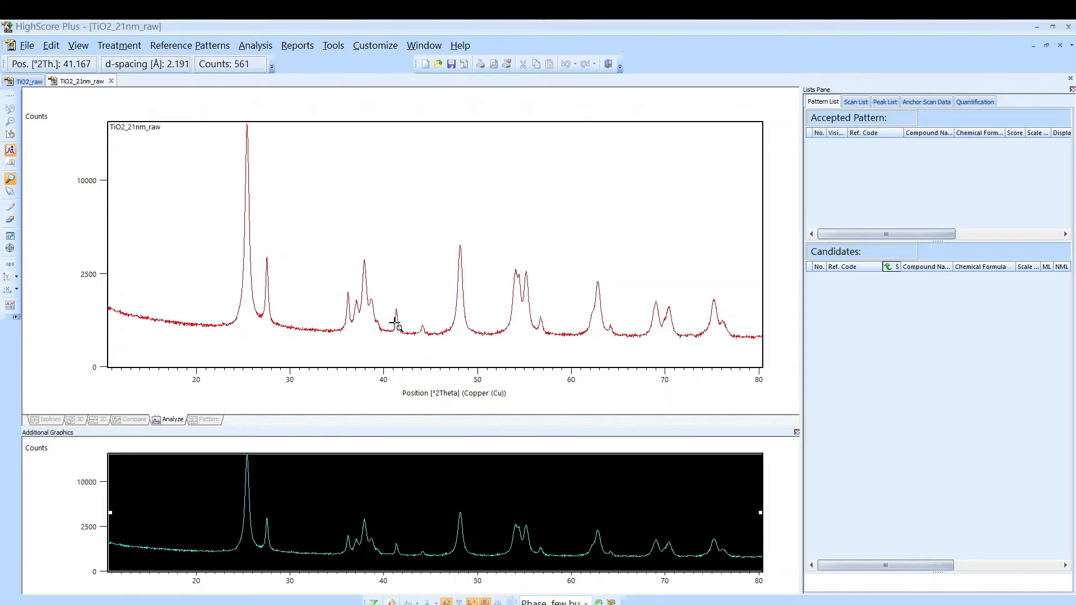
{"action": "left_click", "coordinate": [17, 276]}
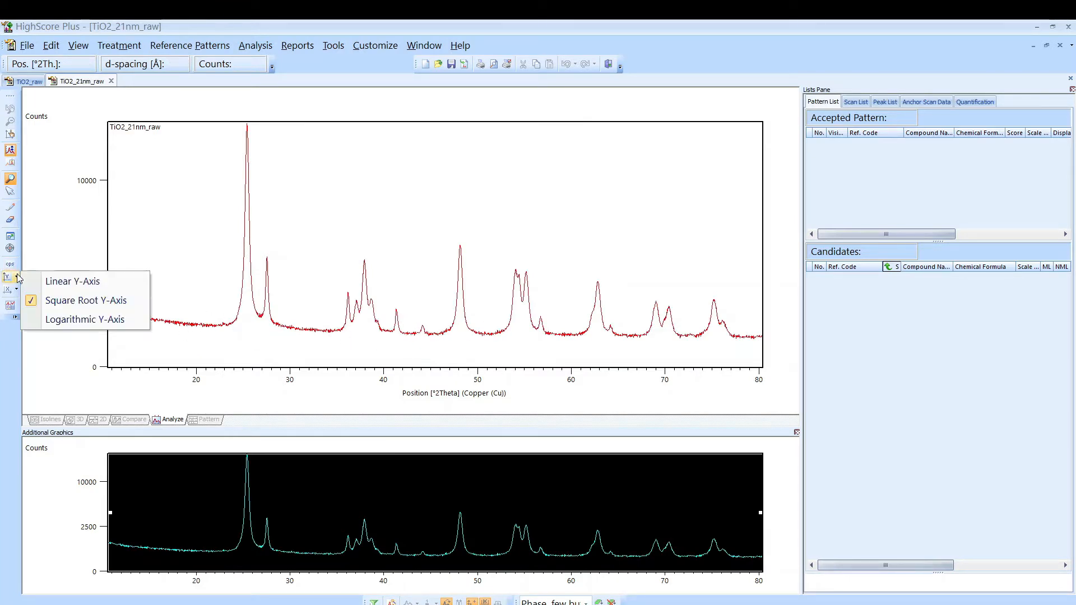
{"action": "left_click", "coordinate": [74, 321]}
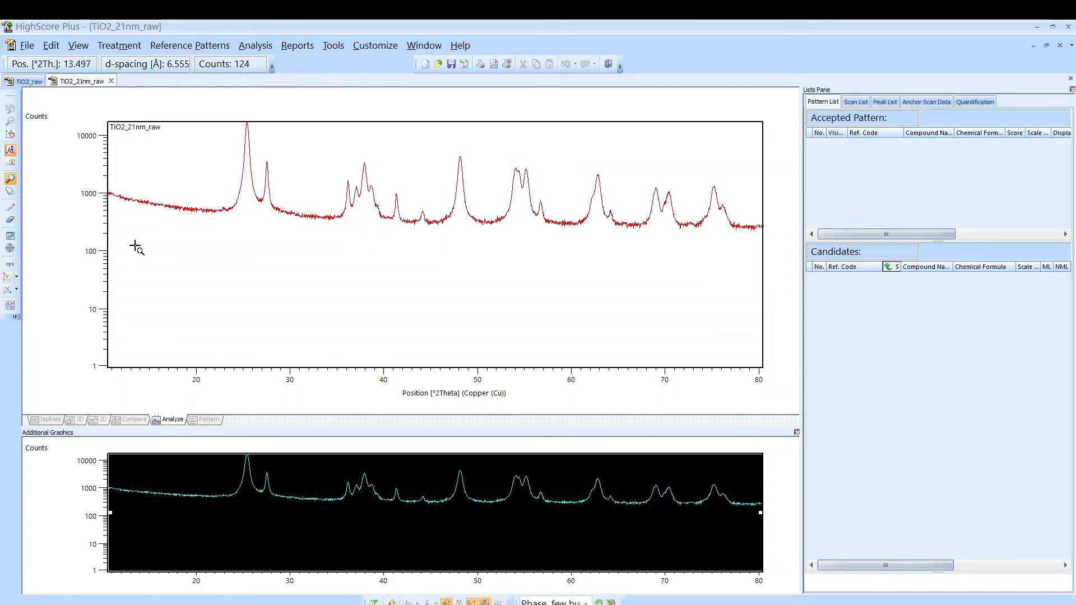
{"action": "left_click", "coordinate": [15, 277]}
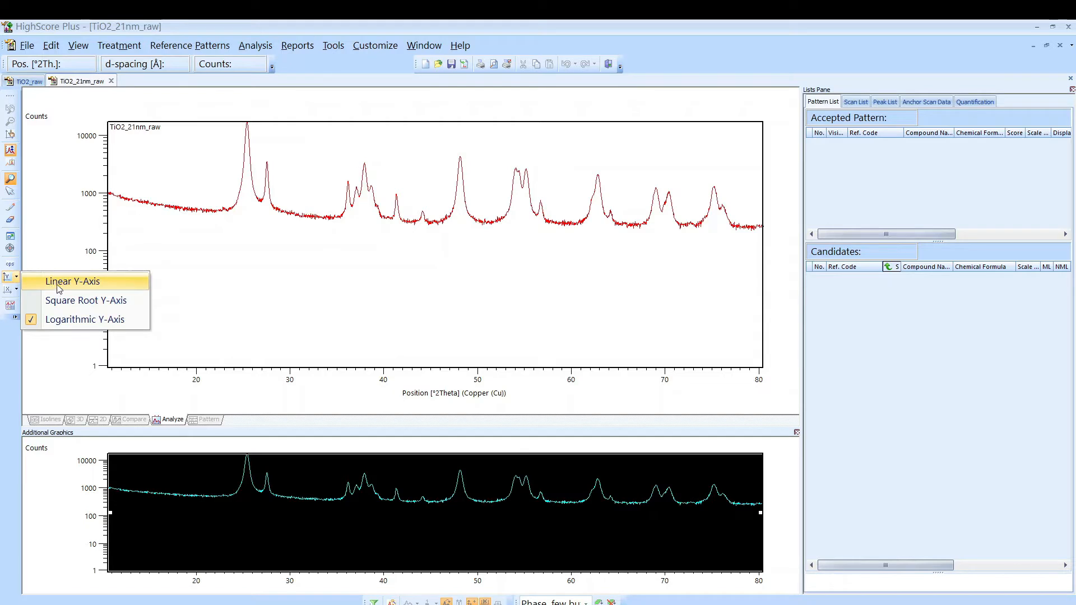
{"action": "left_click", "coordinate": [77, 285]}
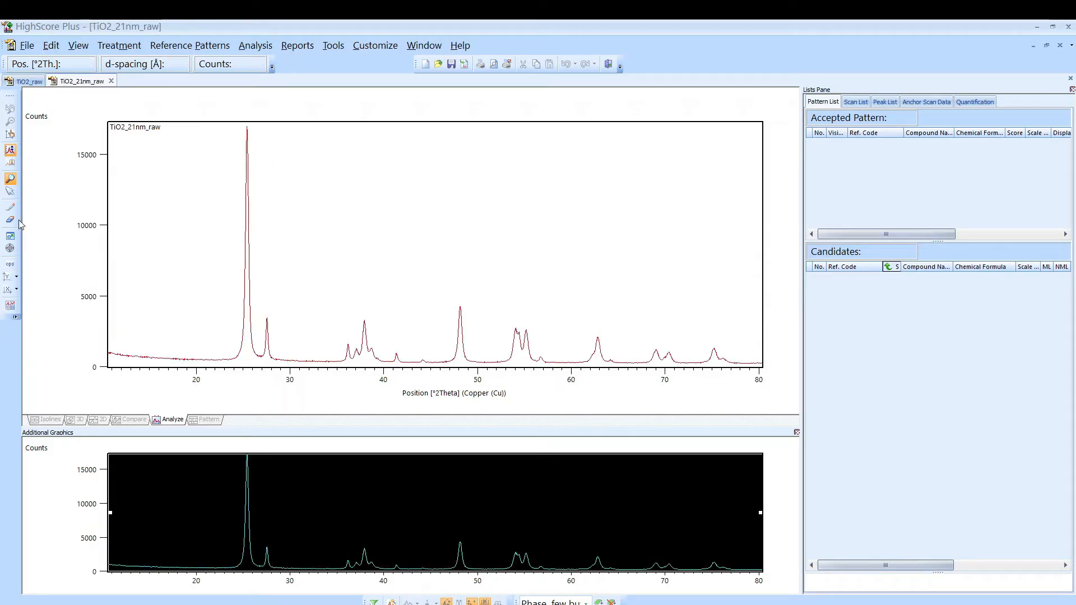
{"action": "left_click", "coordinate": [16, 290]}
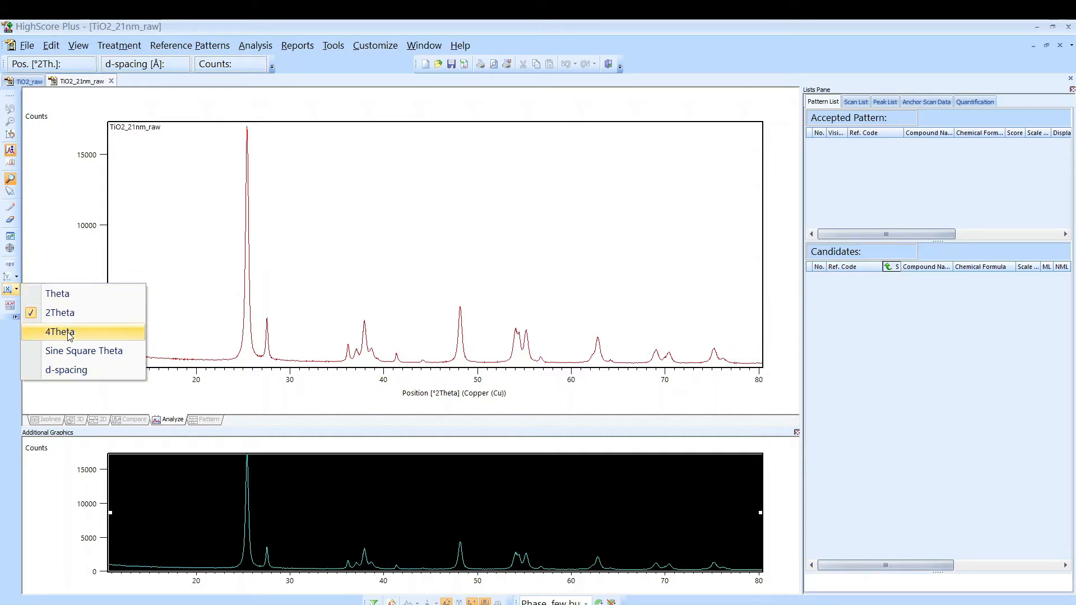
{"action": "left_click", "coordinate": [223, 247]}
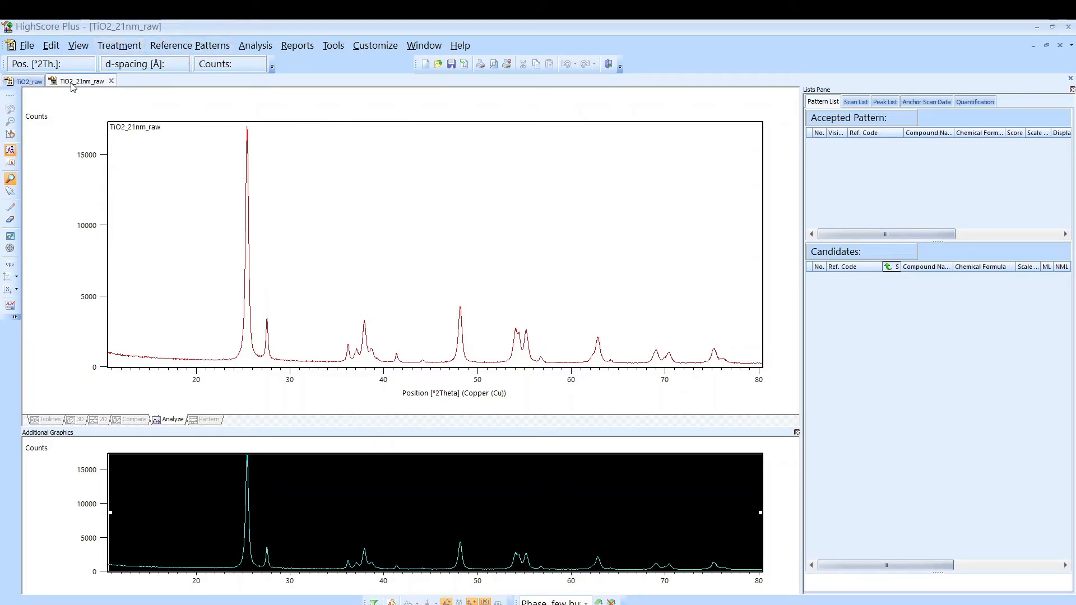
Display the TiO2_raw document and increase the width and height of its main graph area.
{"action": "left_click", "coordinate": [29, 81]}
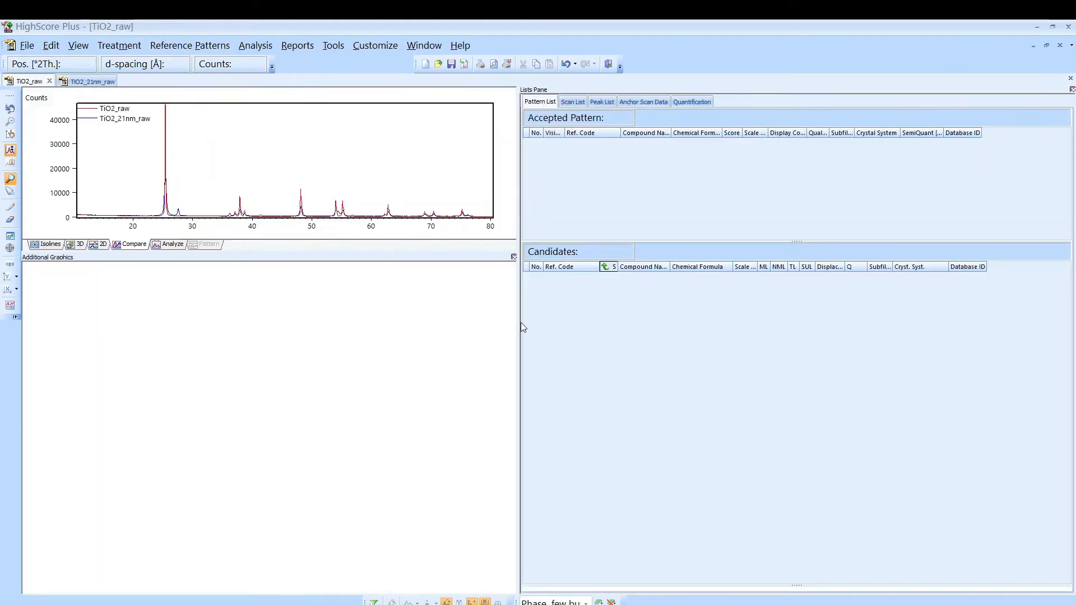
{"action": "left_click_drag", "start_coordinate": [576, 323], "coordinate": [761, 323]}
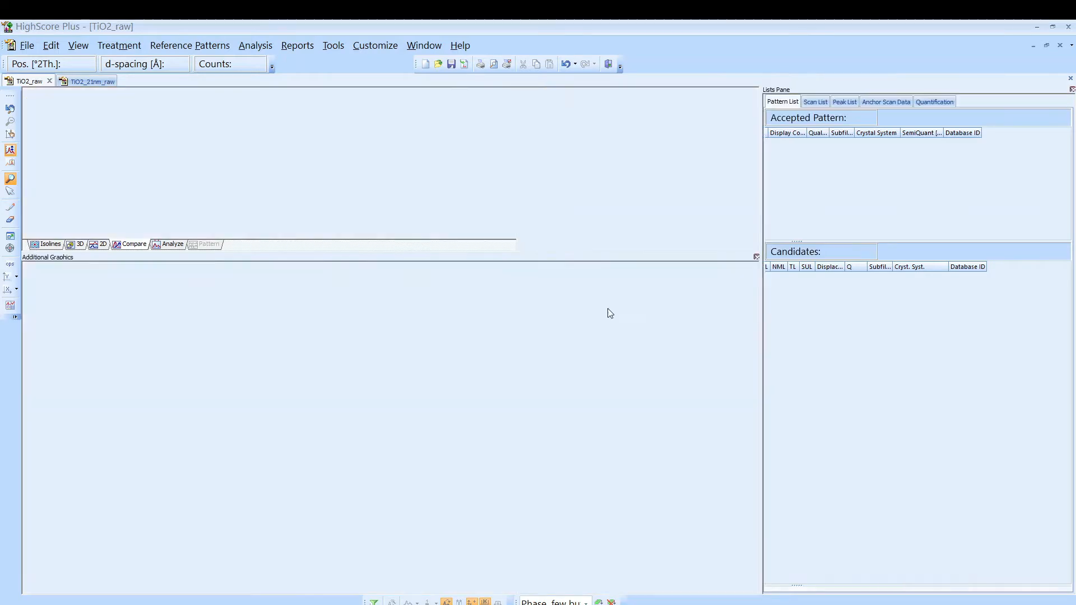
{"action": "left_click_drag", "start_coordinate": [333, 252], "coordinate": [333, 443]}
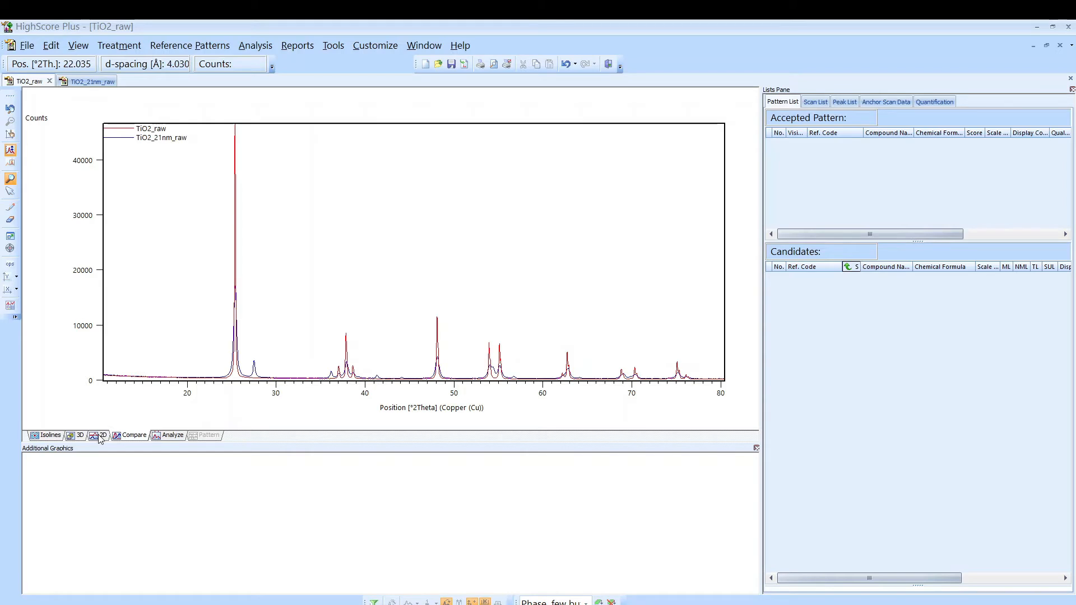
Zoom in on about 23° to 30° 2Theta, and show both scans stacked in the 2D view over their full range.
{"action": "left_click_drag", "start_coordinate": [214, 124], "coordinate": [275, 389]}
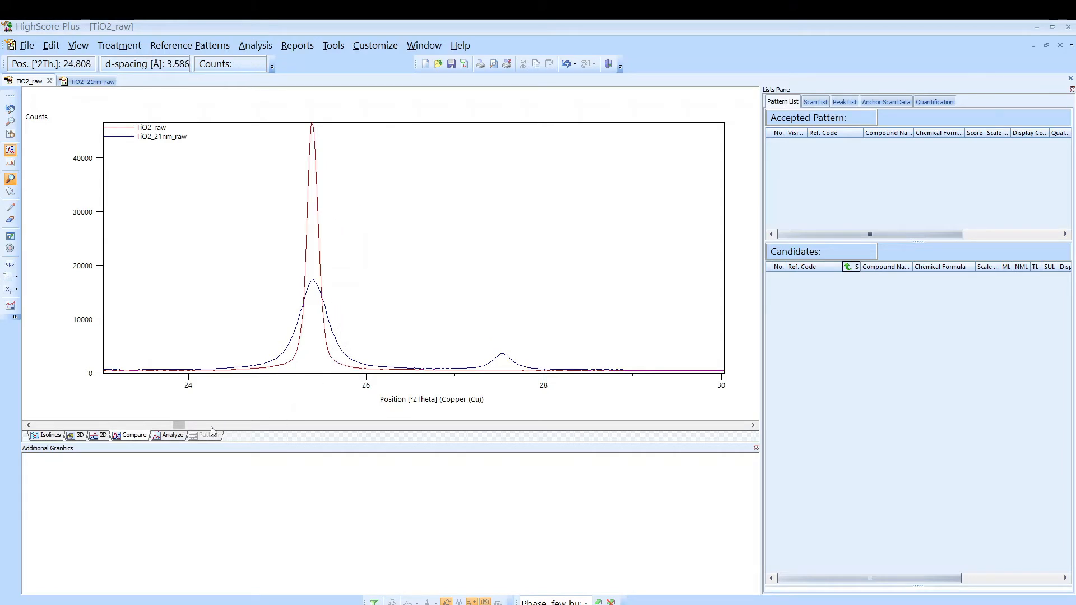
{"action": "left_click", "coordinate": [101, 437]}
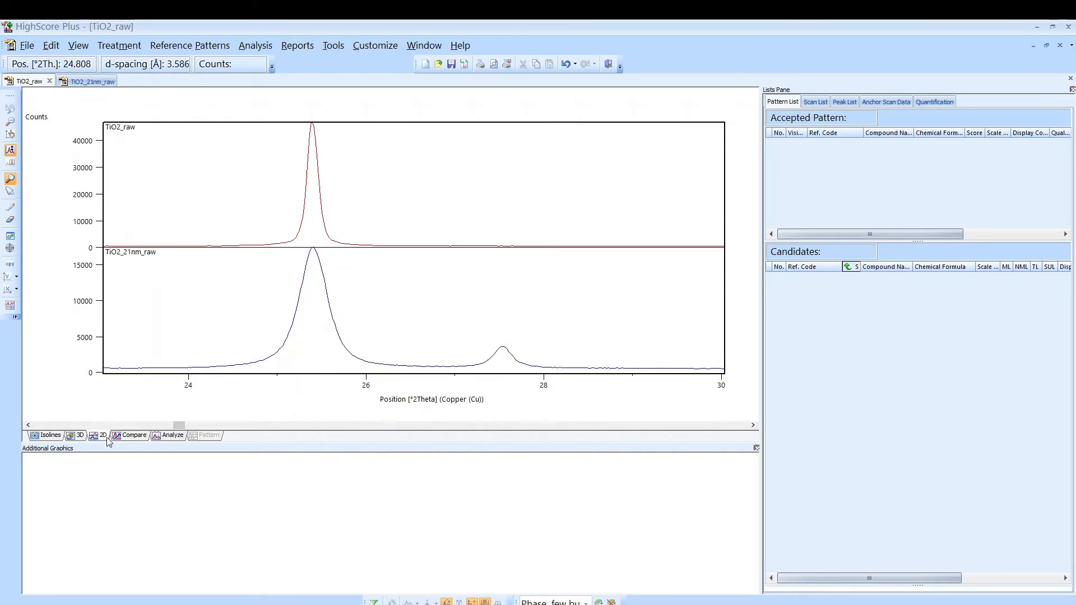
{"action": "right_click", "coordinate": [191, 162]}
{"action": "left_click", "coordinate": [217, 170]}
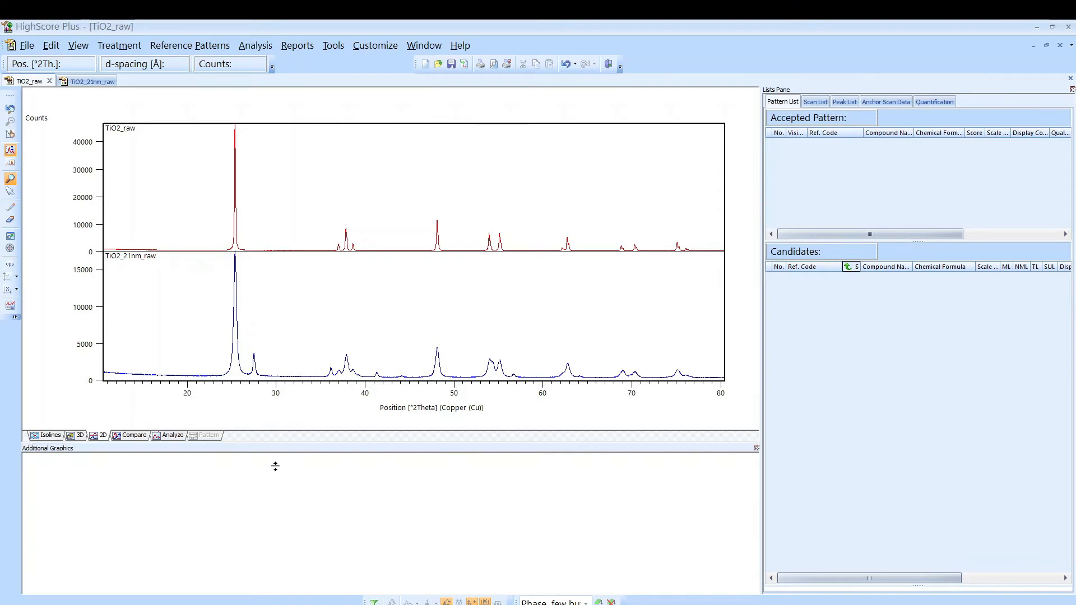
Enlarge the stacked graph of both scans until it fills the workspace.
{"action": "left_click_drag", "start_coordinate": [275, 467], "coordinate": [329, 498]}
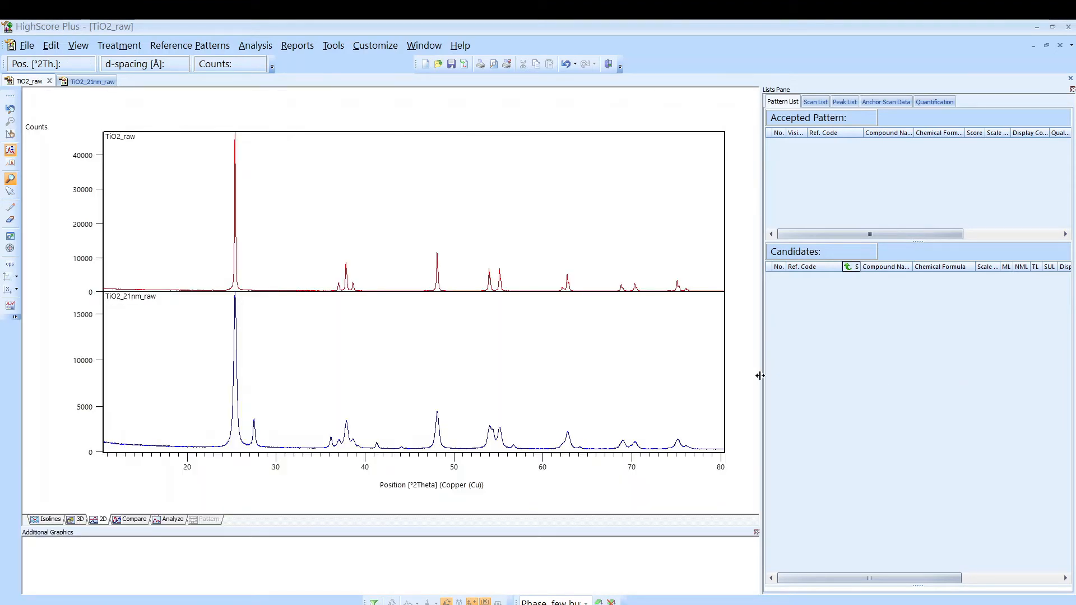
{"action": "left_click_drag", "start_coordinate": [760, 376], "coordinate": [858, 363]}
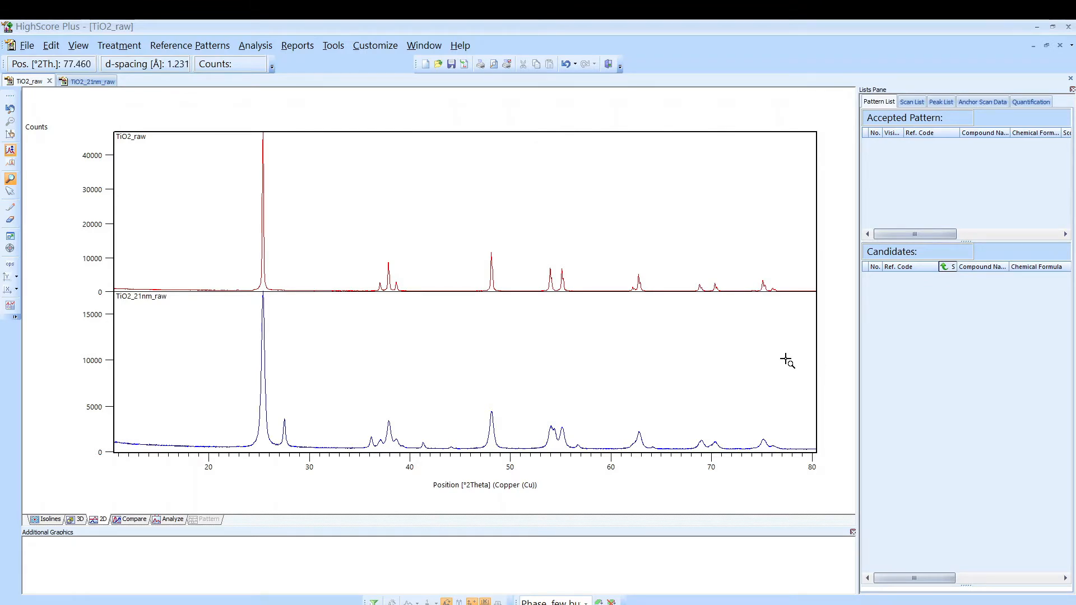
{"action": "left_click", "coordinate": [10, 239]}
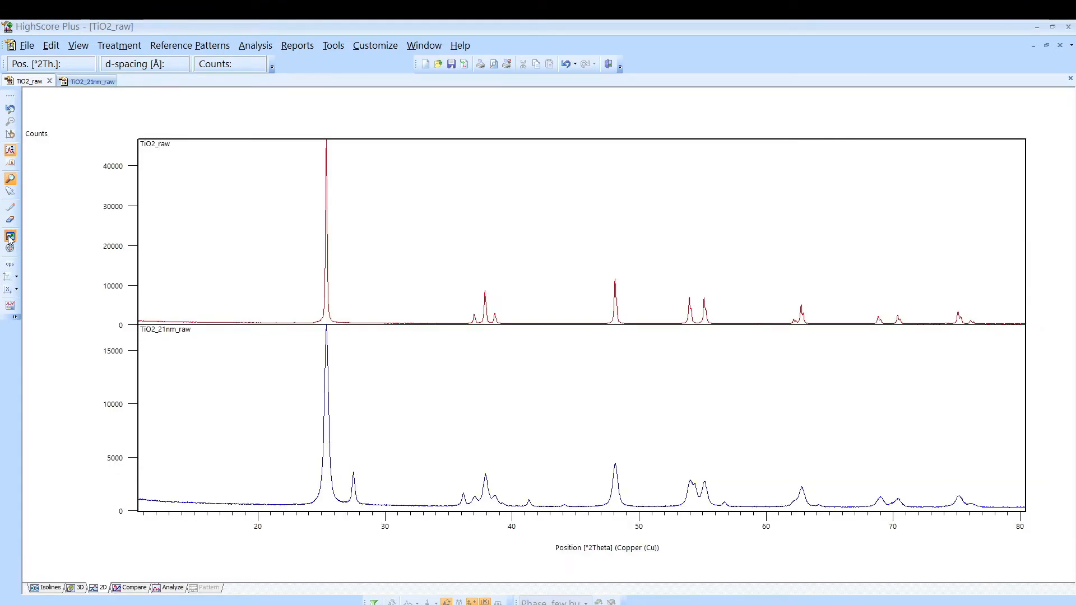
Copy the stacked graph, paste it into the blank Document8 in Word, and return to HighScore Plus.
{"action": "left_click", "coordinate": [52, 47]}
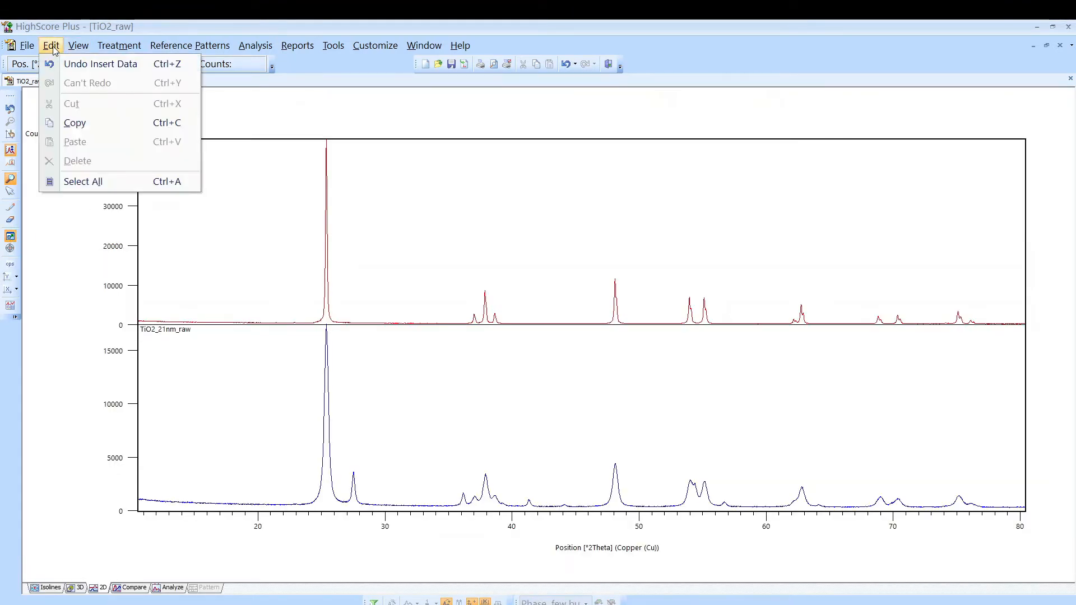
{"action": "left_click", "coordinate": [73, 129]}
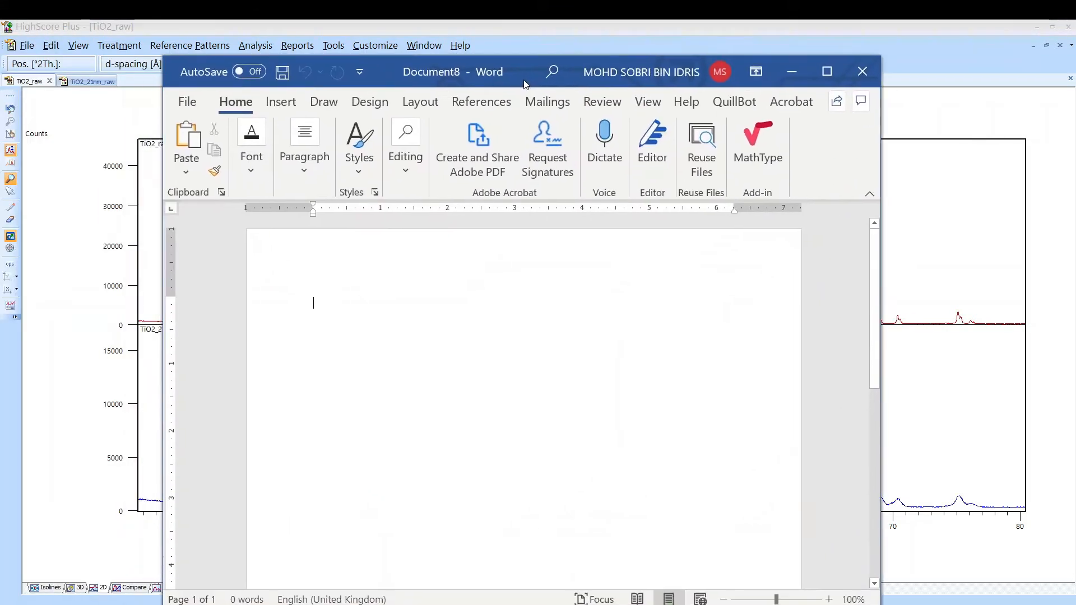
{"action": "left_click", "coordinate": [828, 70]}
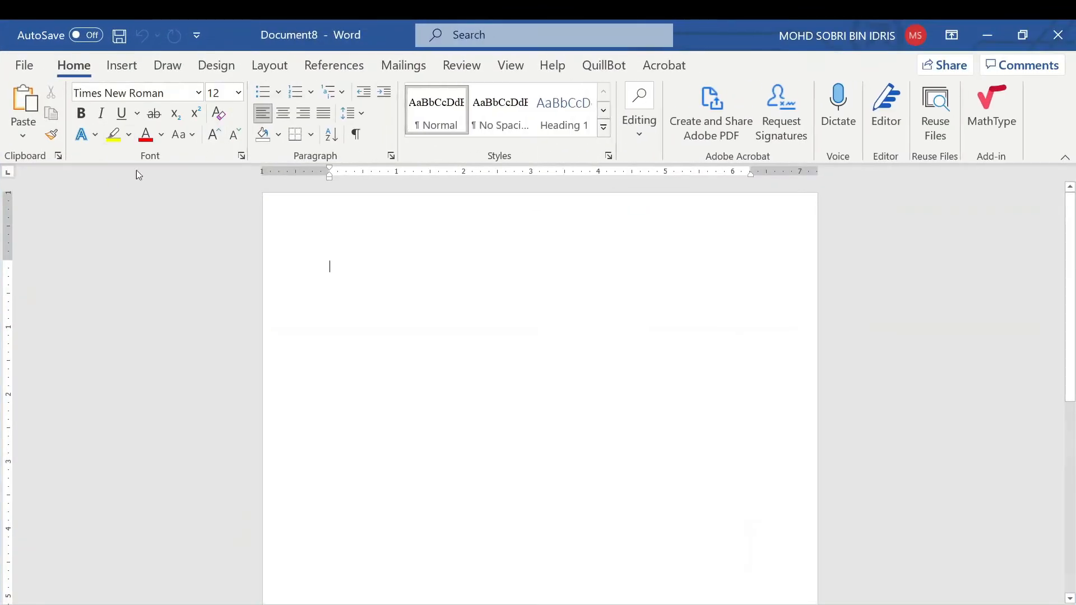
{"action": "left_click", "coordinate": [29, 101]}
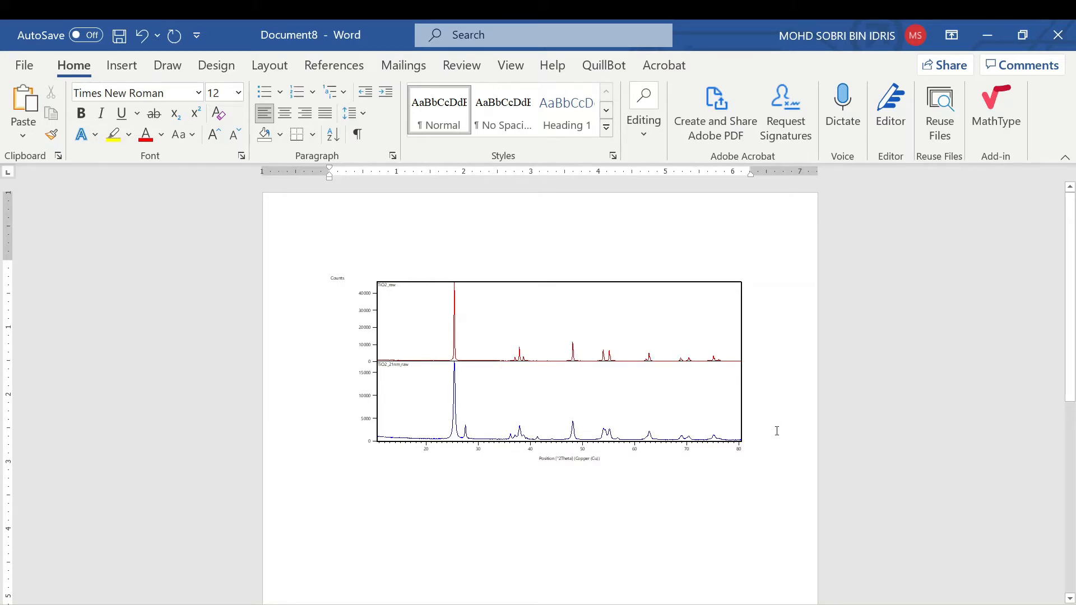
{"action": "left_click", "coordinate": [1023, 35]}
{"action": "left_click", "coordinate": [72, 209]}
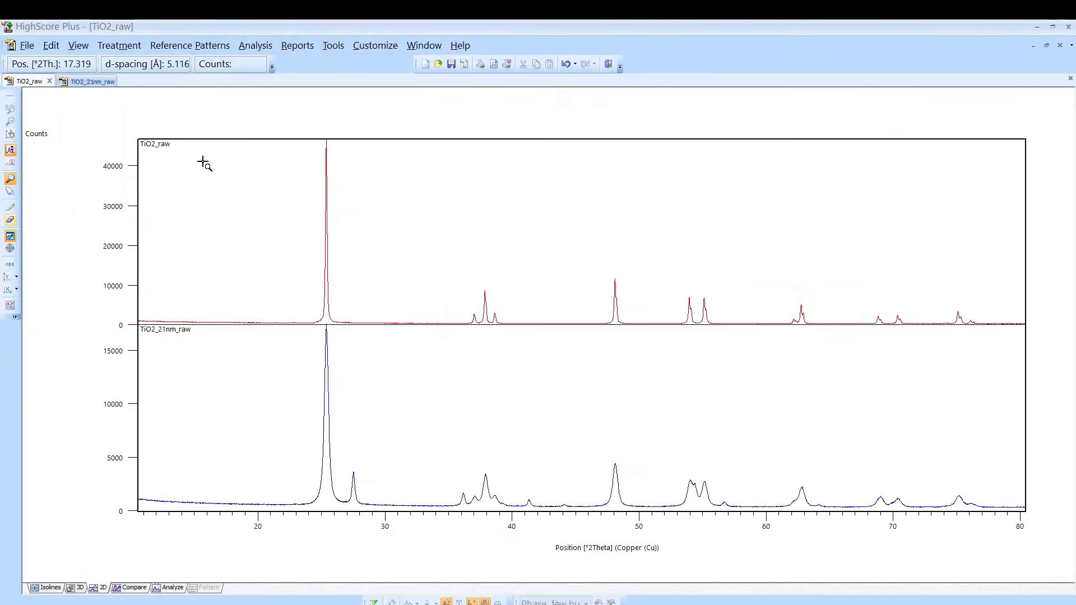
Copy the TiO2_21nm_raw graph, paste it below the stacked graph in Word, and return to HighScore Plus.
{"action": "left_click", "coordinate": [102, 83]}
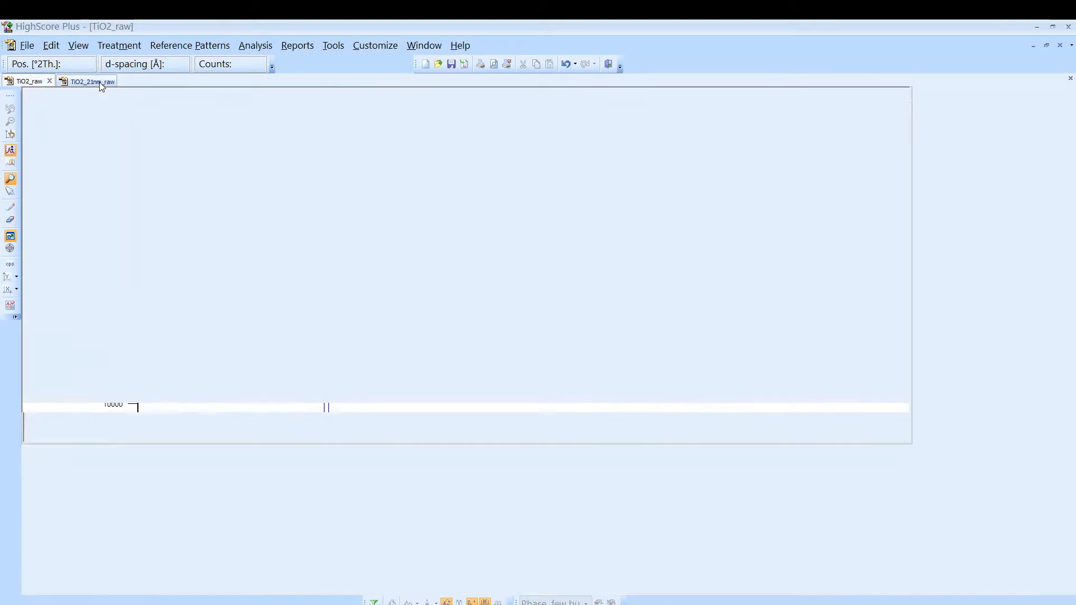
{"action": "left_click", "coordinate": [51, 46]}
{"action": "left_click", "coordinate": [85, 129]}
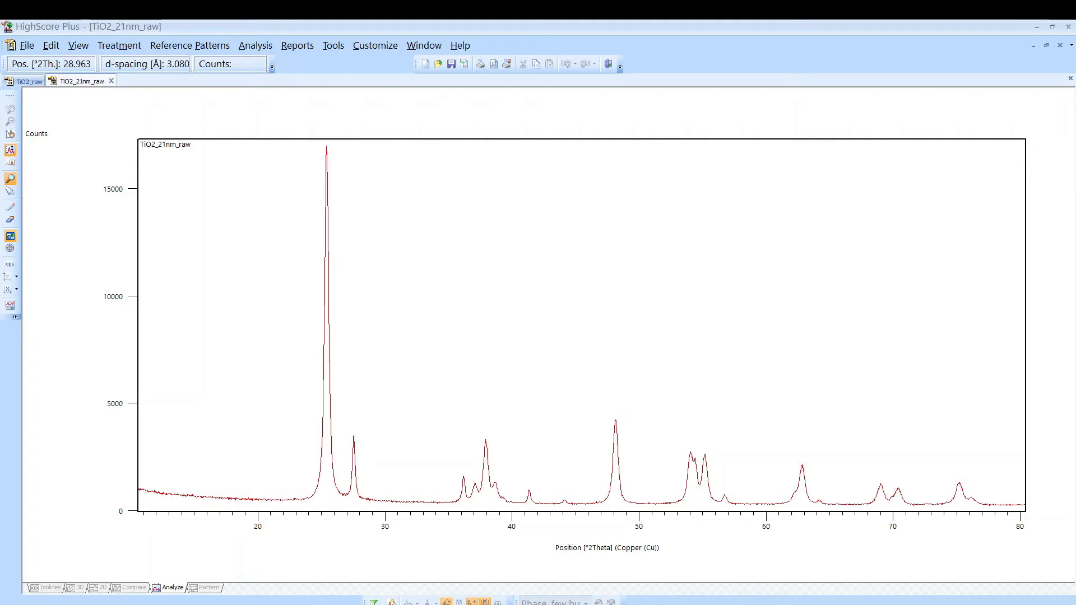
{"action": "key", "text": "alt+Tab"}
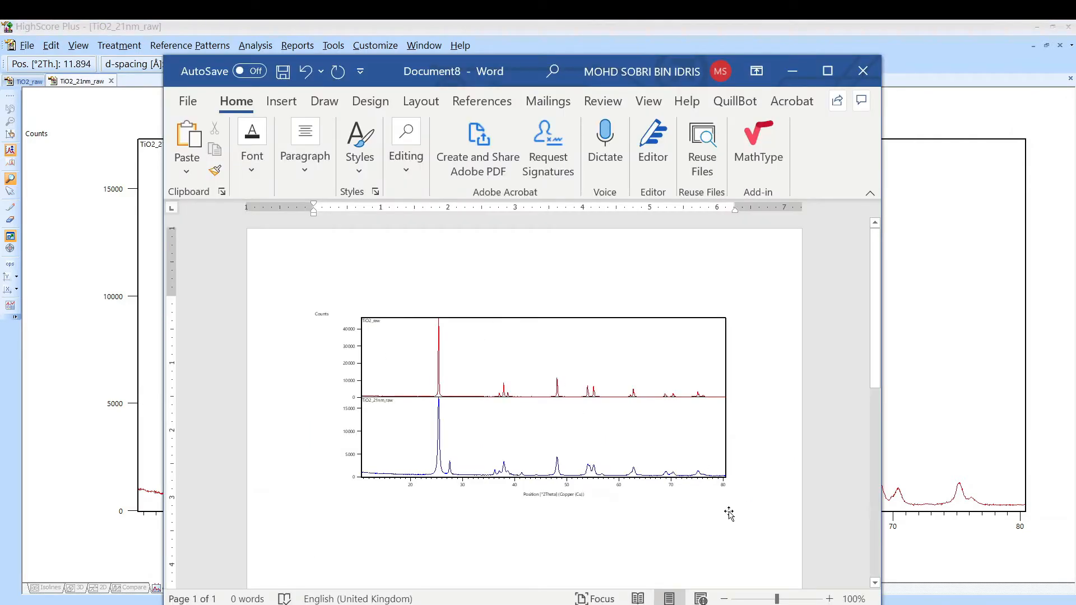
{"action": "key", "text": "ctrl+v"}
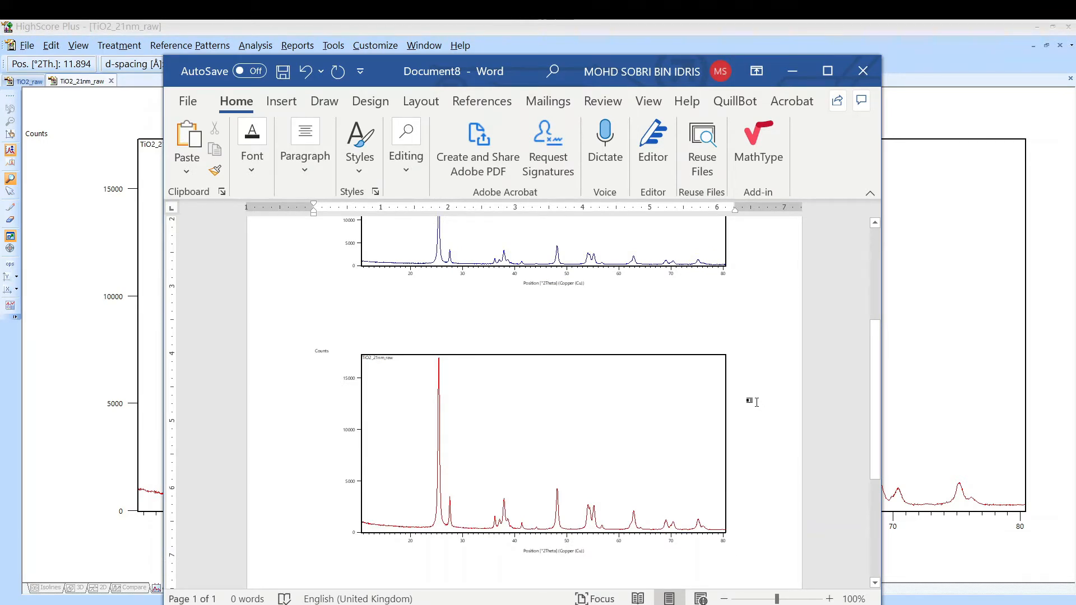
{"action": "left_click", "coordinate": [504, 41]}
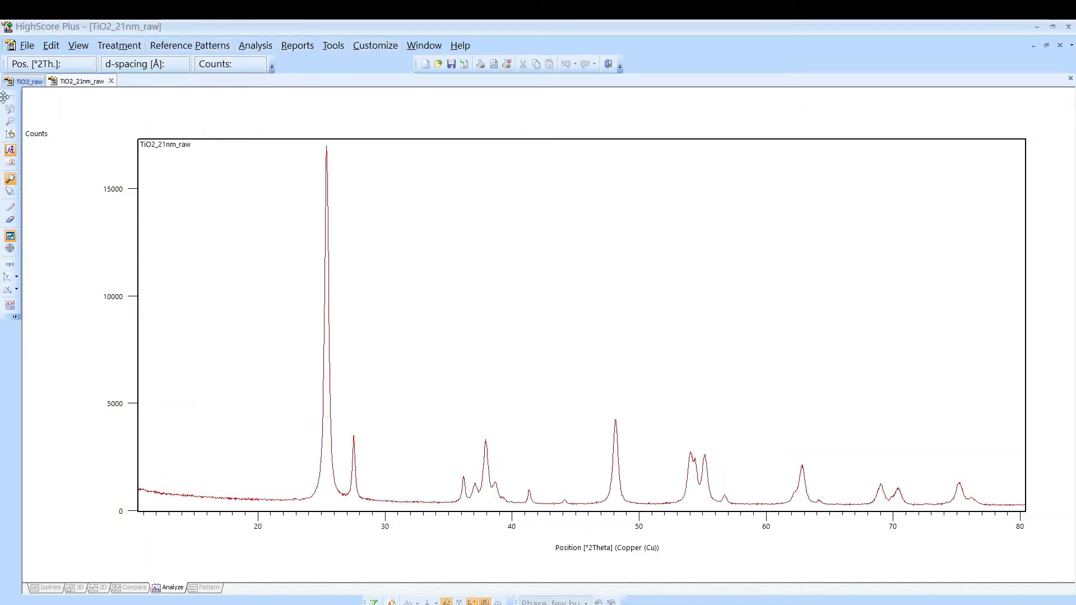
Restore the additional graphics and lists panes for TiO2_21nm_raw, making the main graph taller and the lists pane slightly wider.
{"action": "left_click", "coordinate": [39, 83]}
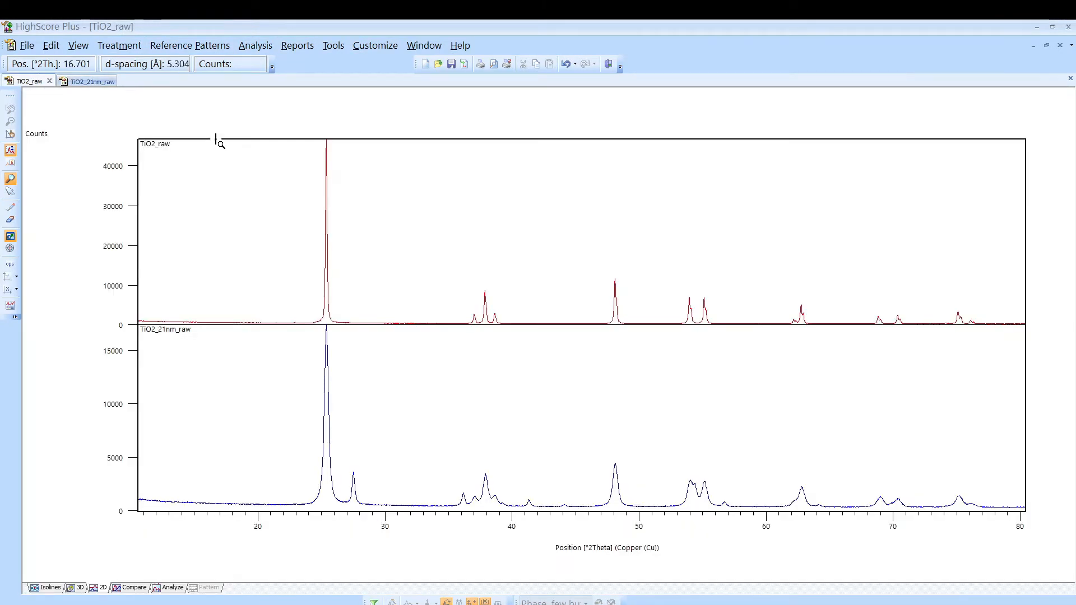
{"action": "left_click", "coordinate": [63, 83]}
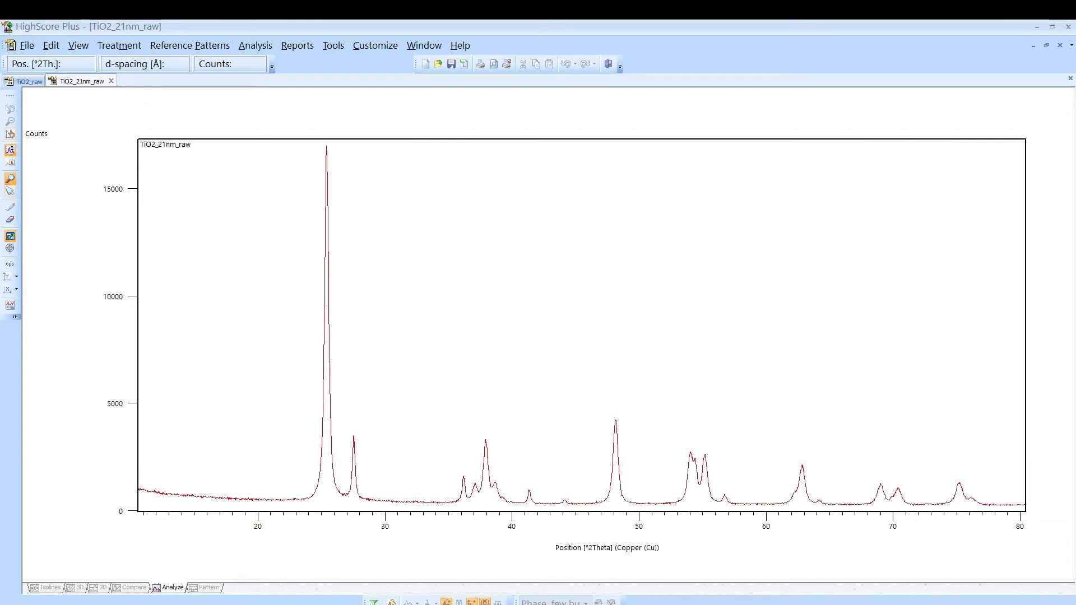
{"action": "left_click", "coordinate": [10, 236]}
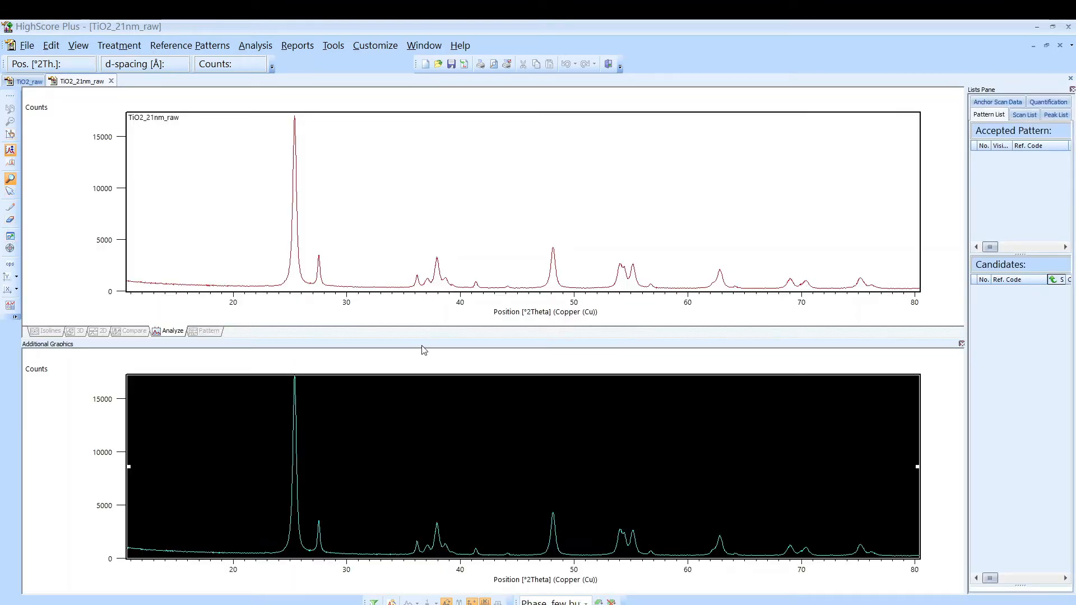
{"action": "left_click_drag", "start_coordinate": [428, 336], "coordinate": [413, 447]}
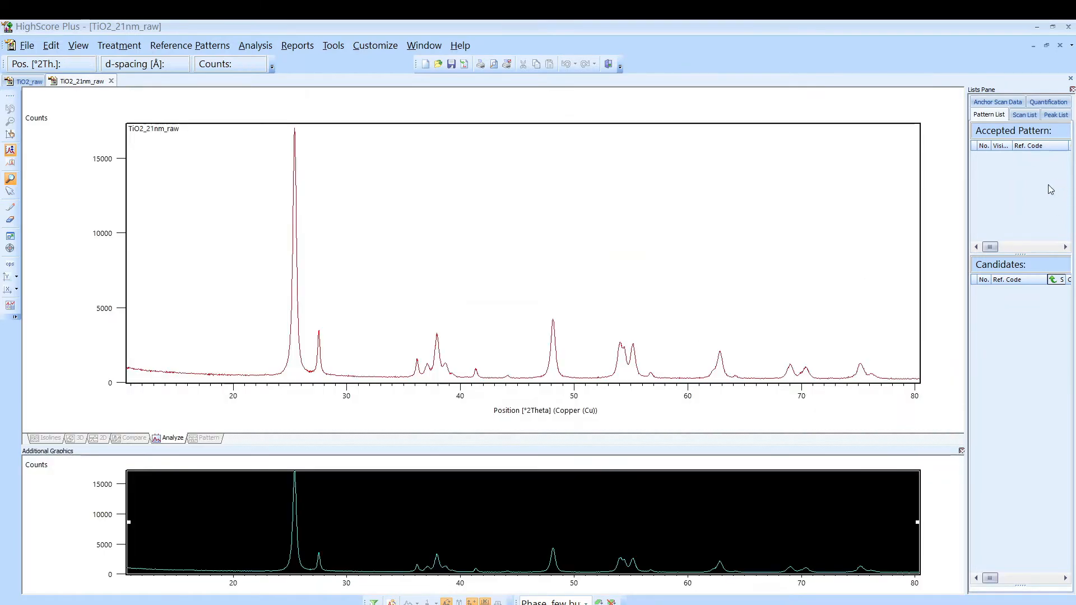
{"action": "left_click_drag", "start_coordinate": [966, 188], "coordinate": [939, 193]}
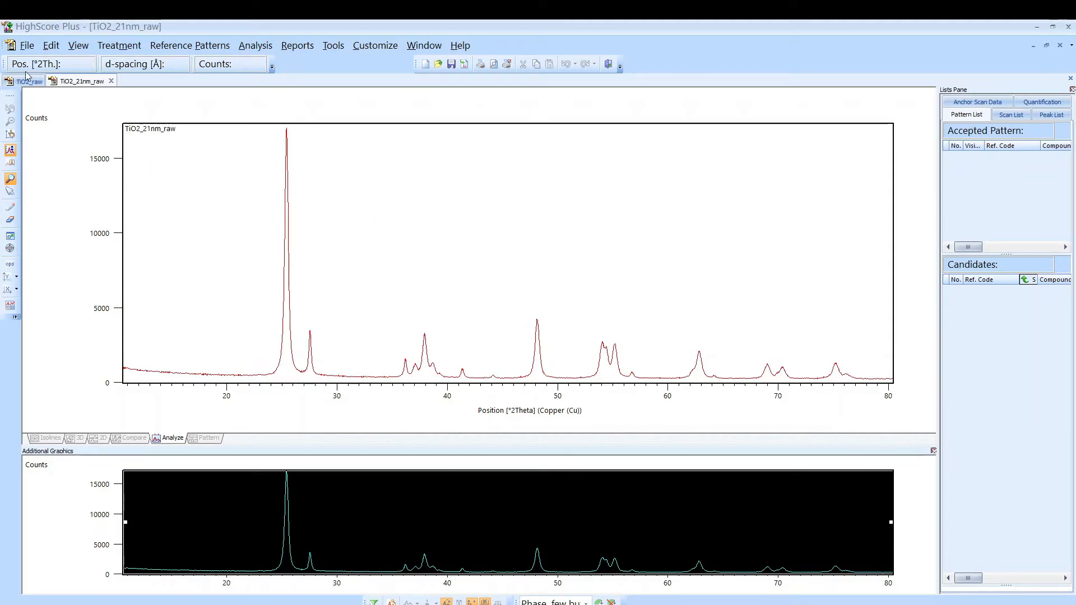
{"action": "left_click", "coordinate": [27, 46]}
{"action": "left_click", "coordinate": [61, 78]}
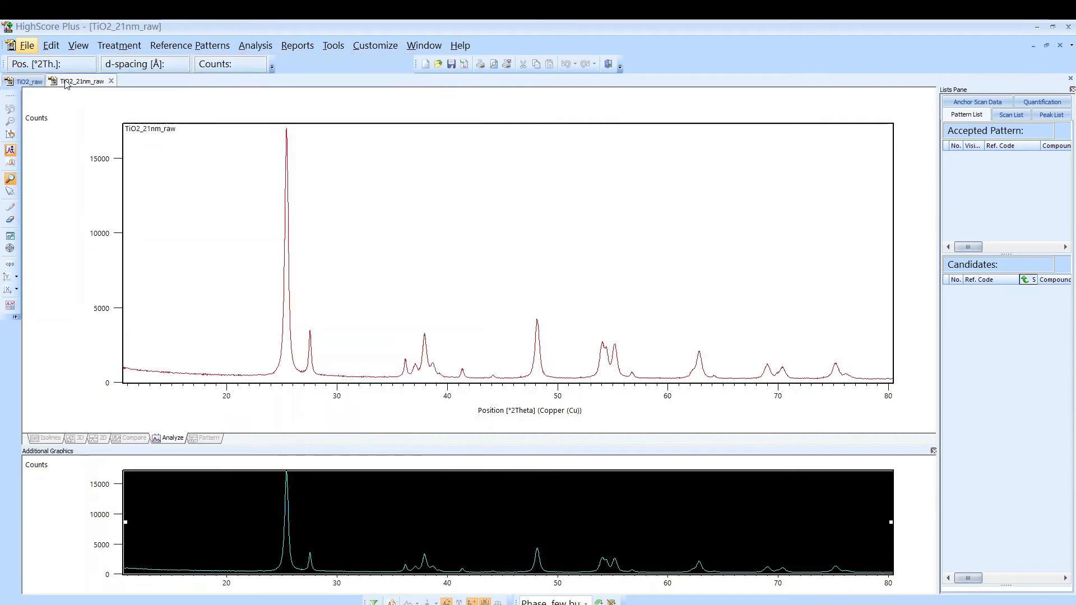
Open TiO2_raw.raw from the Training2 folder and enlarge its main graph by shrinking the lists and additional graphics panes.
{"action": "left_click", "coordinate": [361, 327]}
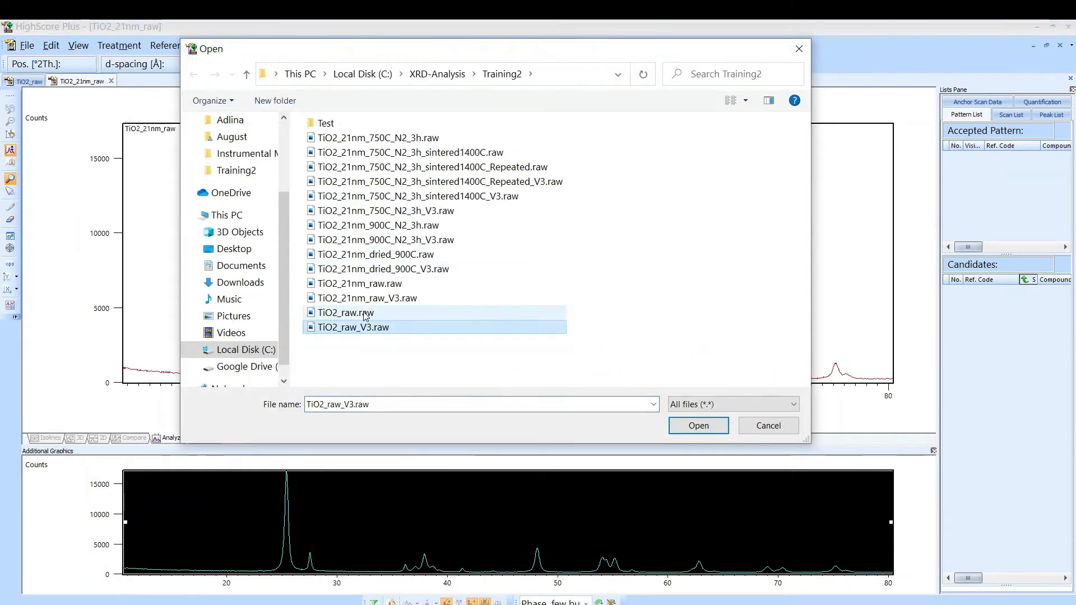
{"action": "left_click", "coordinate": [364, 313]}
{"action": "left_click", "coordinate": [698, 426]}
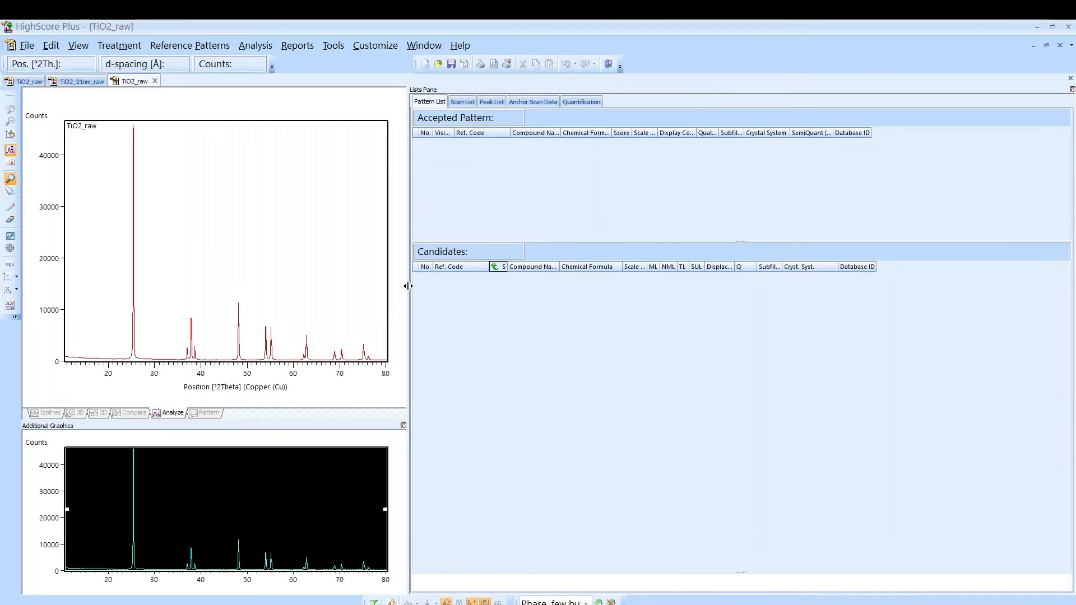
{"action": "left_click_drag", "start_coordinate": [409, 285], "coordinate": [799, 312]}
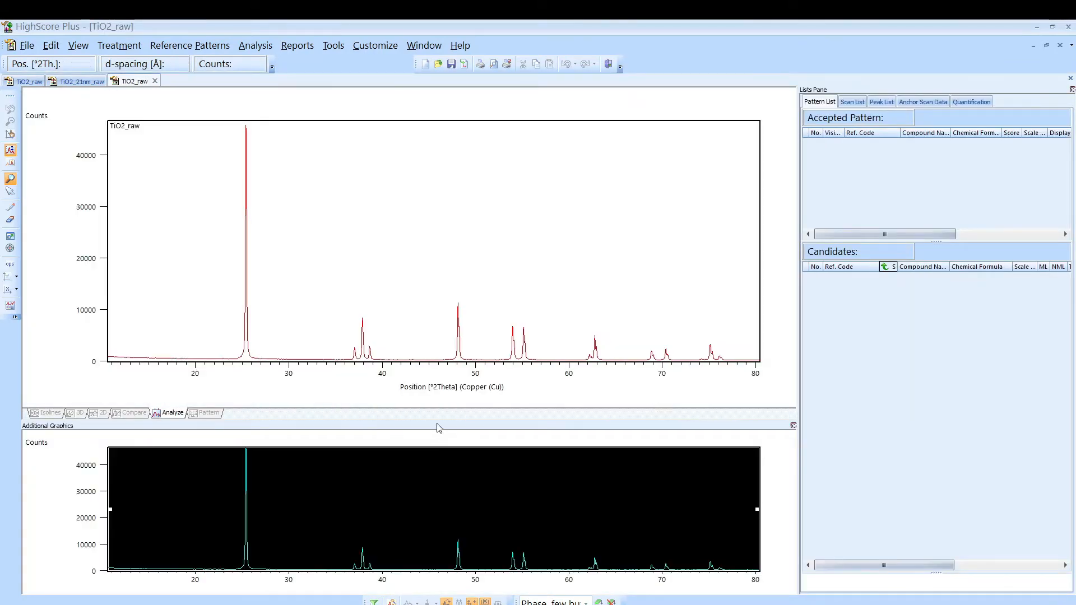
{"action": "left_click_drag", "start_coordinate": [438, 429], "coordinate": [432, 500]}
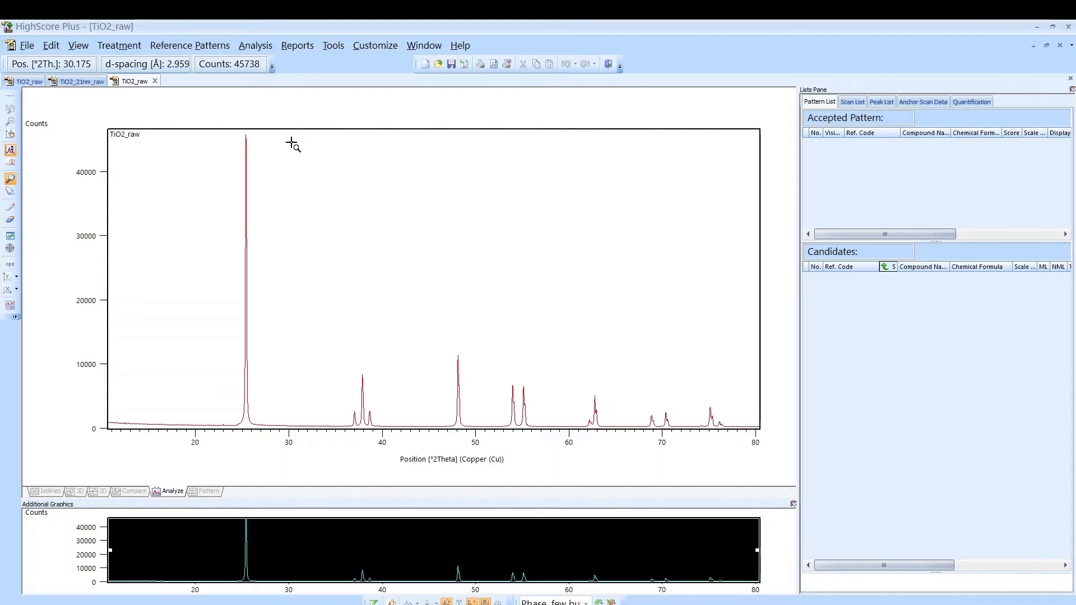
Try an automatic background on TiO2_raw with bending factor 17 and granularity 15, checking its fit at the peak near 25°.
{"action": "left_click", "coordinate": [125, 50]}
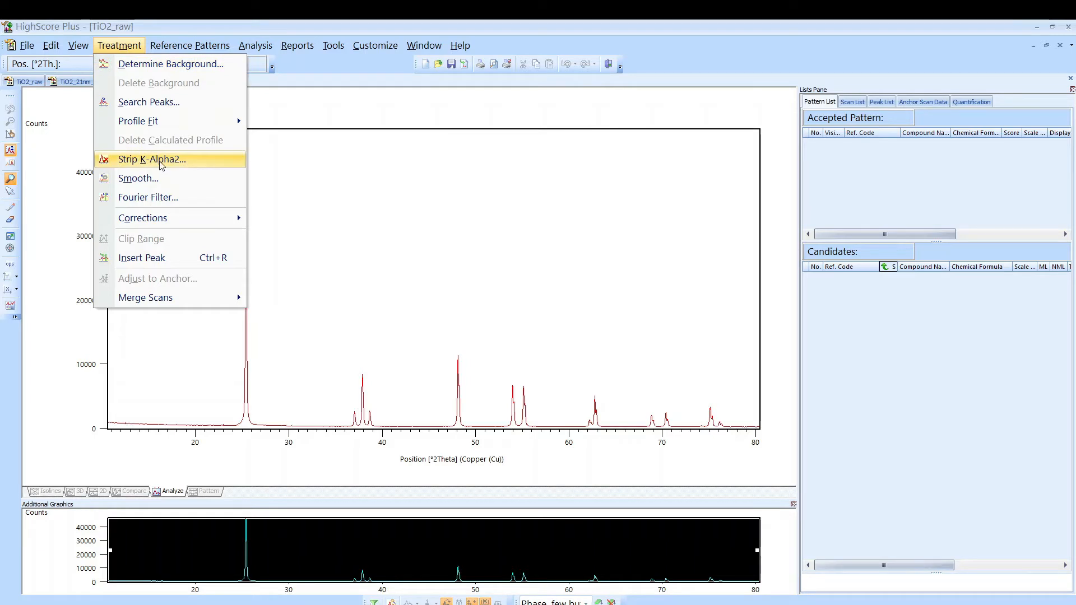
{"action": "left_click", "coordinate": [160, 66]}
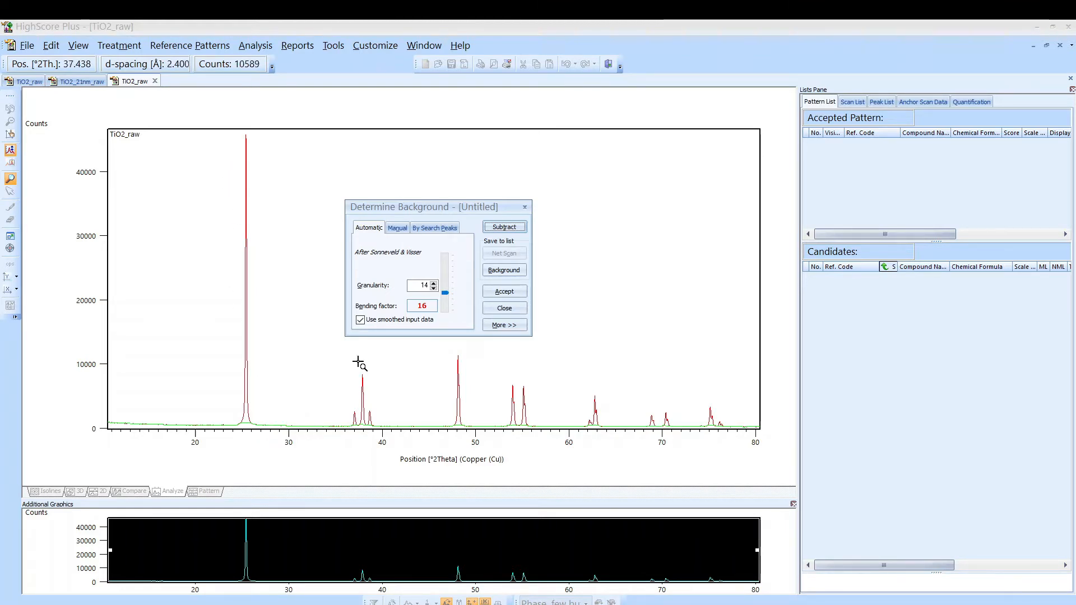
{"action": "mouse_move", "coordinate": [448, 297]}
{"action": "left_mouse_down"}
{"action": "mouse_move", "coordinate": [449, 284]}
{"action": "mouse_move", "coordinate": [449, 302]}
{"action": "left_mouse_up"}
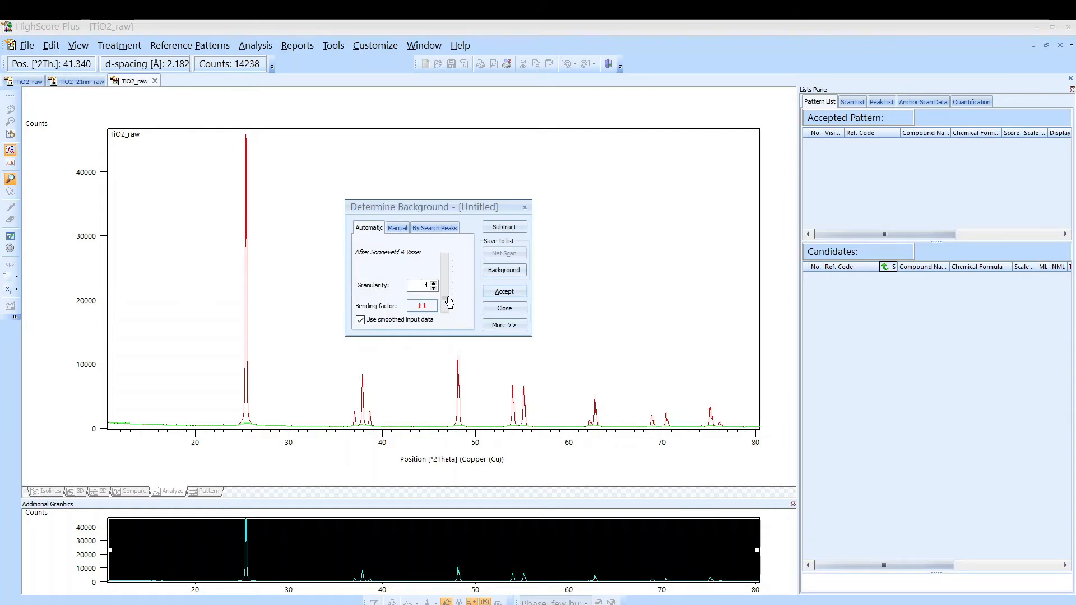
{"action": "left_click_drag", "start_coordinate": [185, 396], "coordinate": [292, 447]}
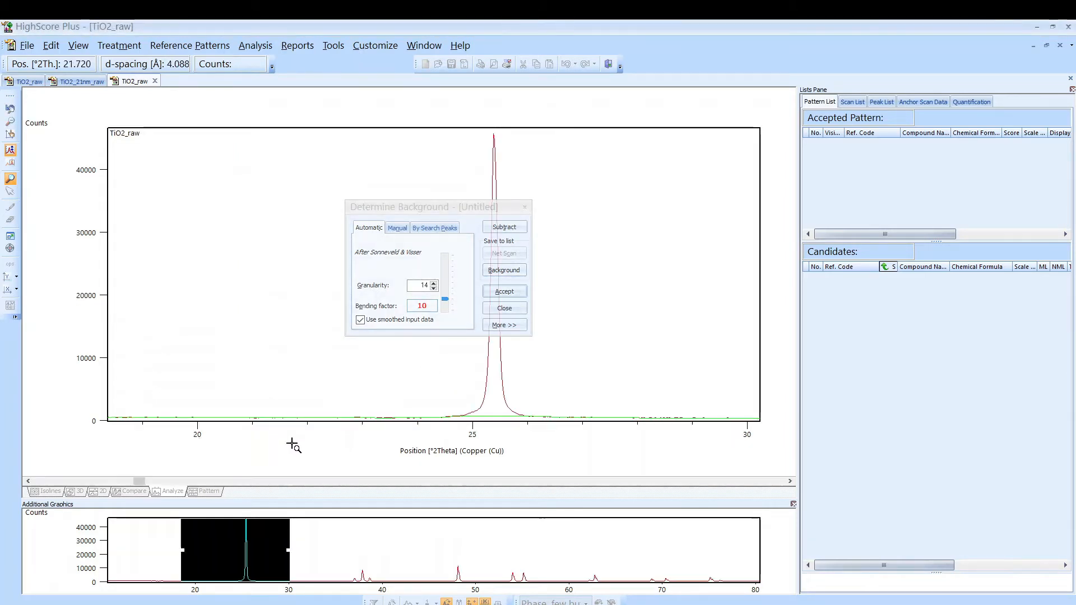
{"action": "left_click_drag", "start_coordinate": [445, 299], "coordinate": [445, 291]}
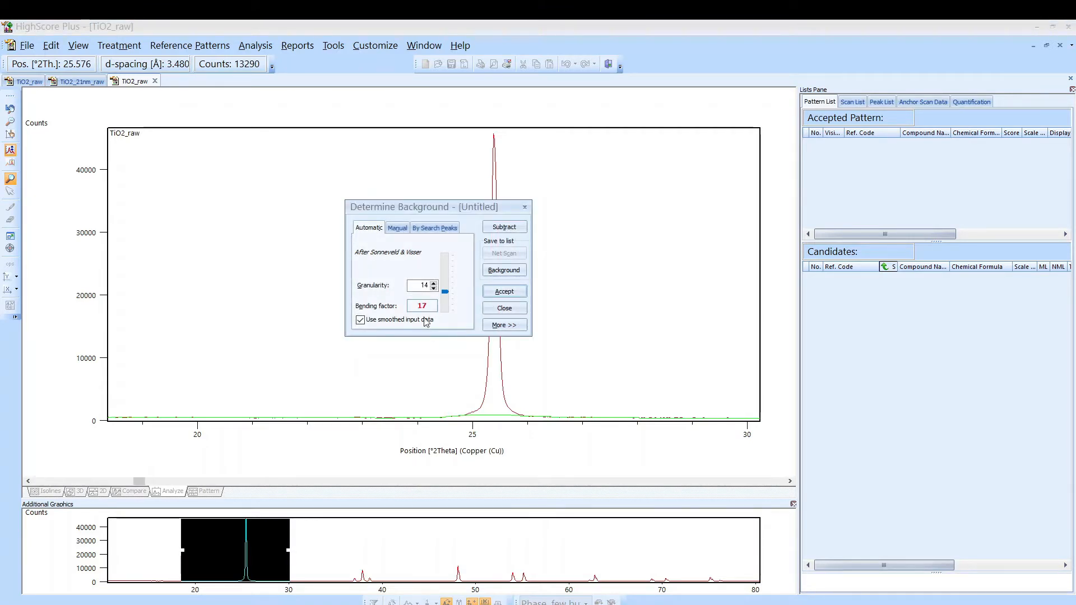
{"action": "left_click", "coordinate": [434, 283]}
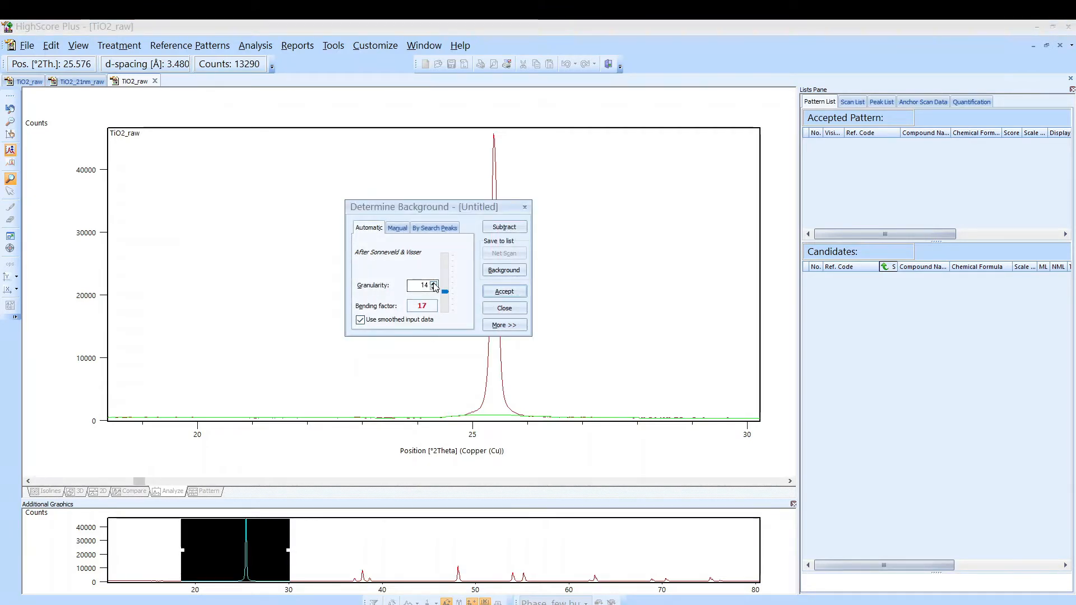
{"action": "left_click", "coordinate": [433, 283]}
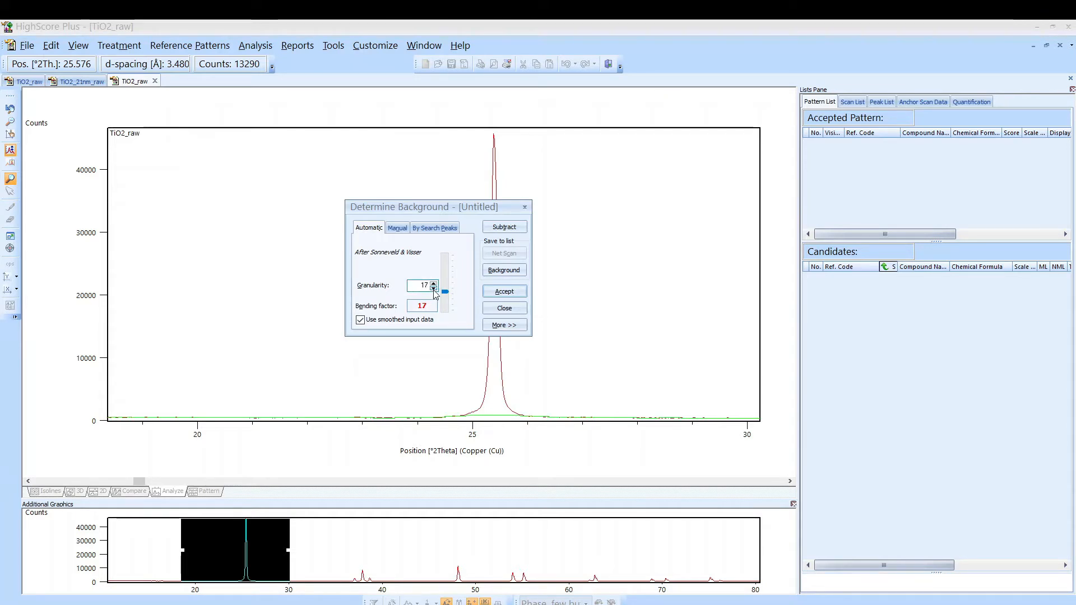
{"action": "left_click", "coordinate": [434, 289]}
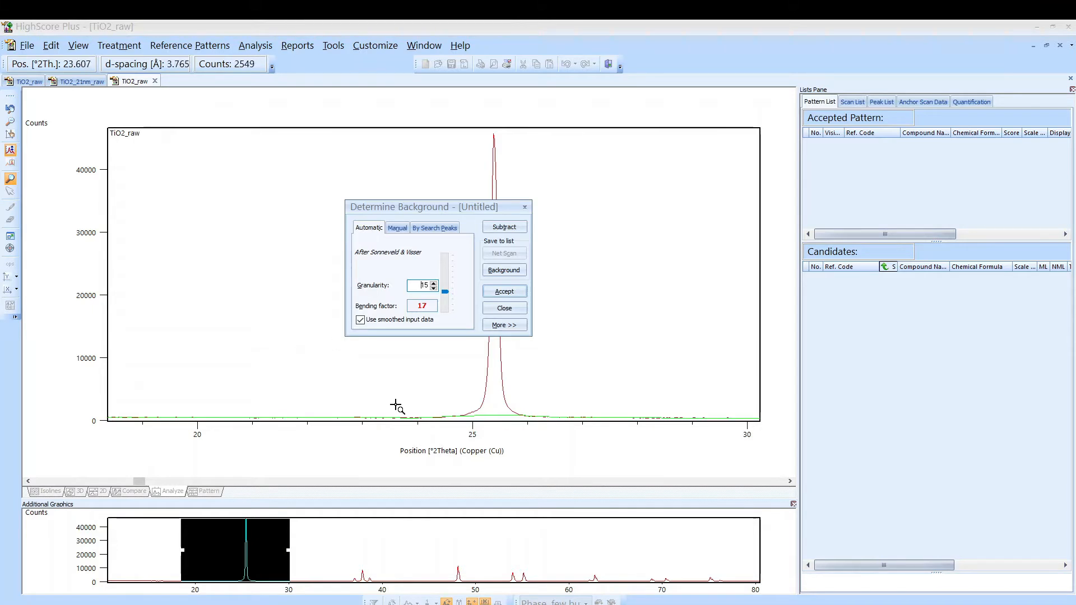
Preview the background around the 62–63° peaks with bending factors 33 and 19, and close Determine Background without accepting it.
{"action": "left_click", "coordinate": [274, 347]}
{"action": "right_click", "coordinate": [275, 349]}
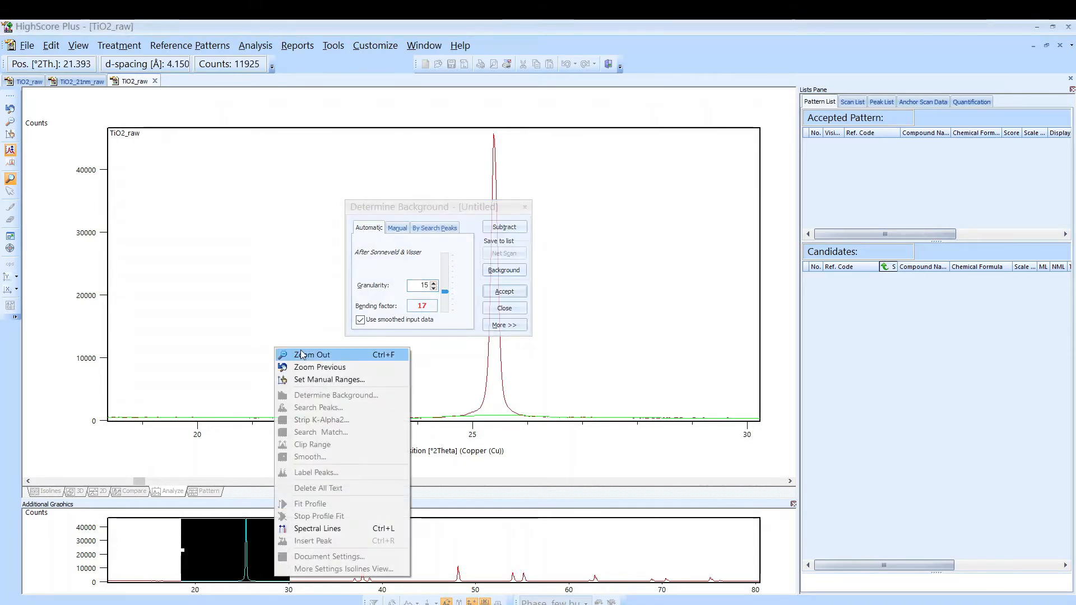
{"action": "left_click", "coordinate": [302, 356]}
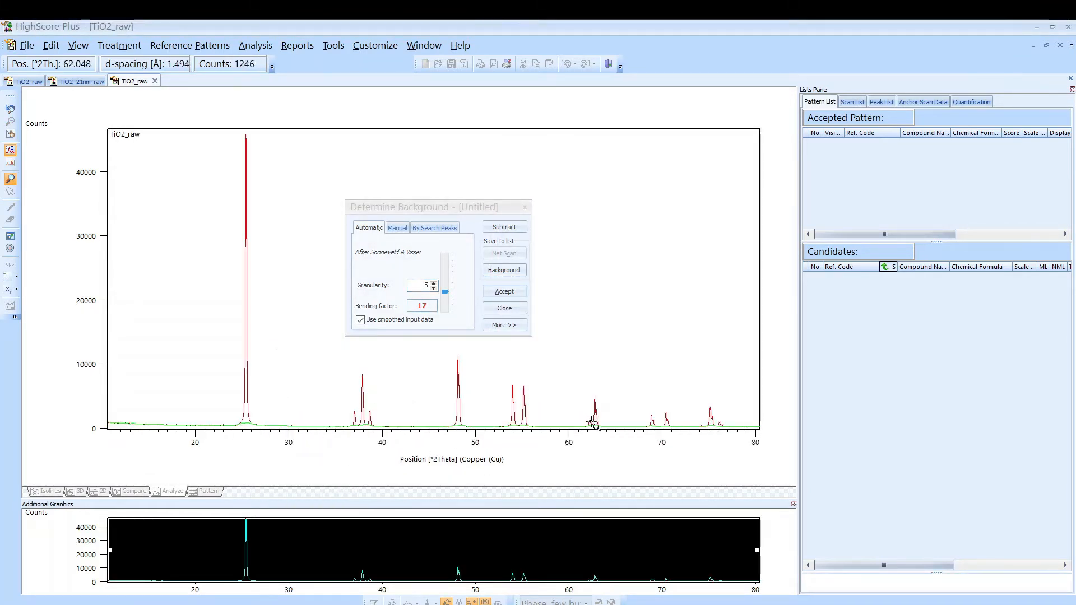
{"action": "left_click_drag", "start_coordinate": [571, 410], "coordinate": [619, 440]}
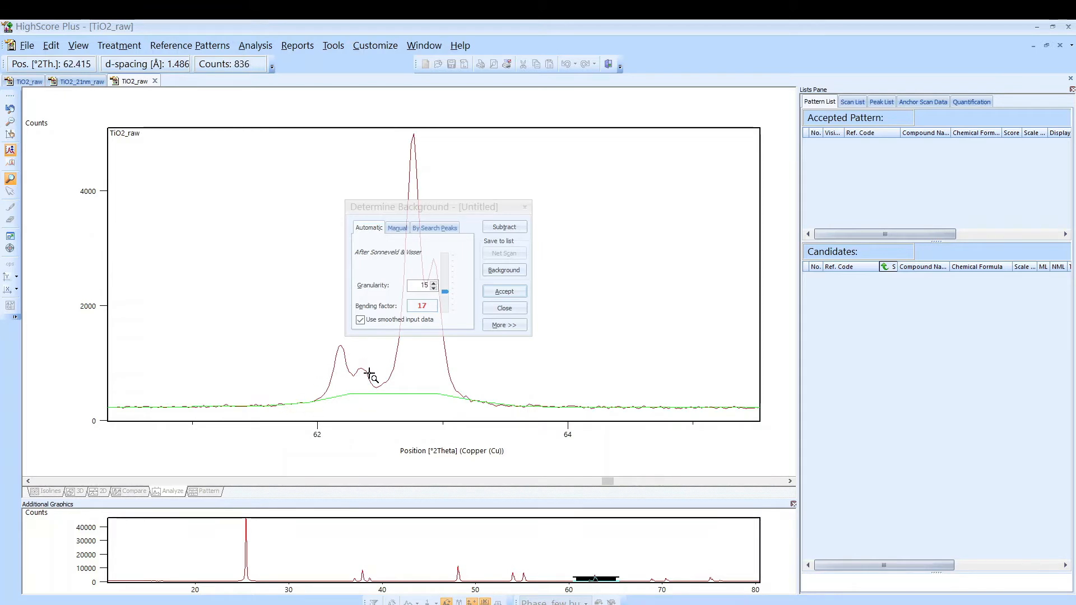
{"action": "left_click_drag", "start_coordinate": [445, 291], "coordinate": [448, 280]}
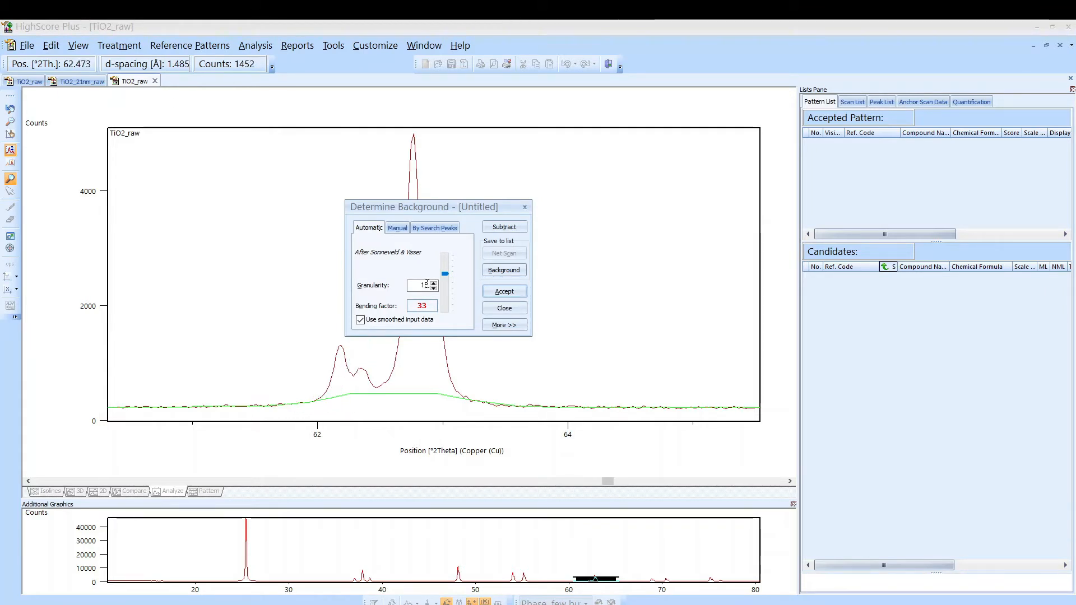
{"action": "left_click_drag", "start_coordinate": [445, 274], "coordinate": [446, 297]}
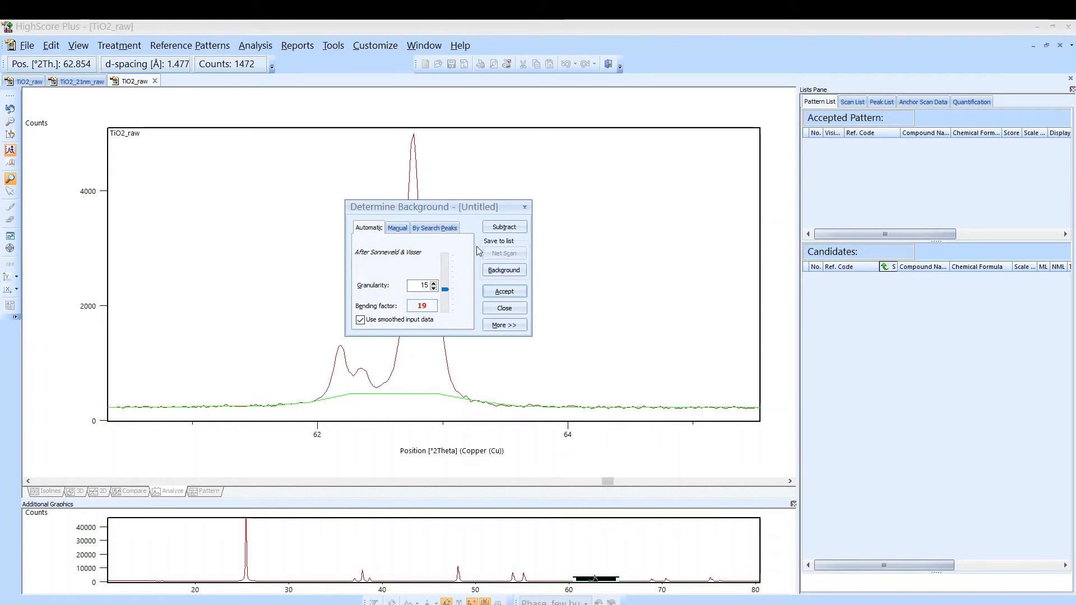
{"action": "right_click", "coordinate": [235, 312]}
{"action": "left_click", "coordinate": [264, 318]}
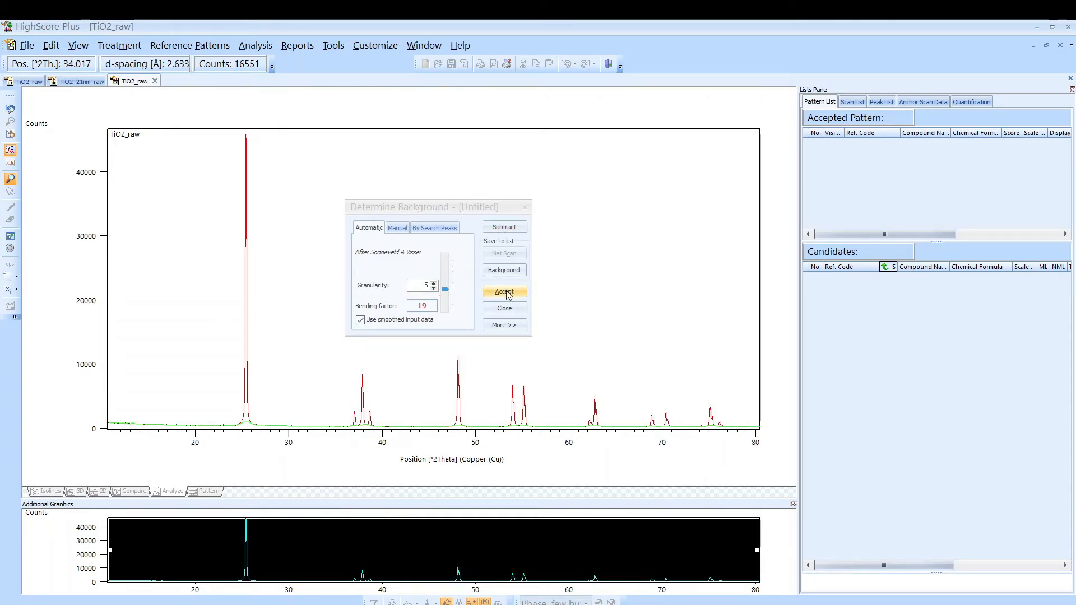
{"action": "left_click", "coordinate": [498, 310]}
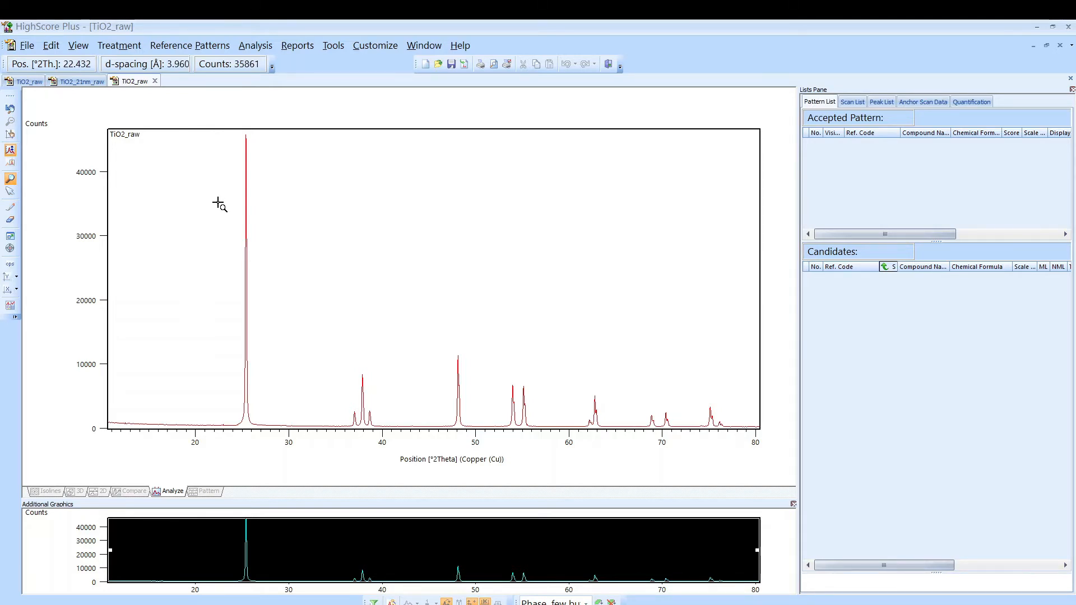
Compare the peak shapes of TiO2_raw near 25°, around 37–39° and at 62–63° 2Theta.
{"action": "mouse_move", "coordinate": [220, 134]}
{"action": "left_mouse_down"}
{"action": "mouse_move", "coordinate": [255, 418]}
{"action": "mouse_move", "coordinate": [284, 451]}
{"action": "left_mouse_up"}
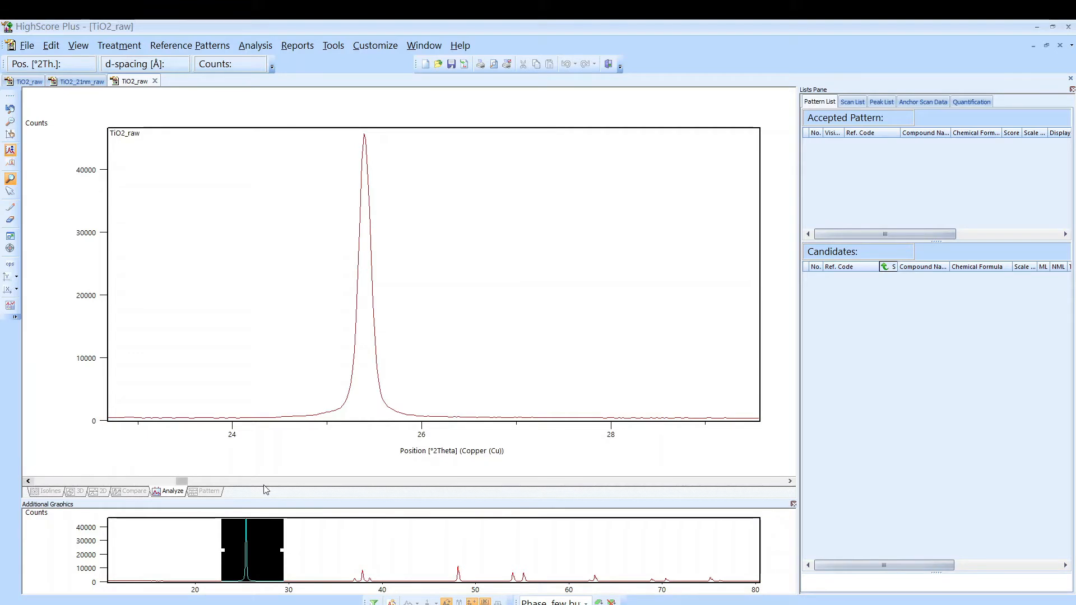
{"action": "left_click_drag", "start_coordinate": [187, 481], "coordinate": [329, 470]}
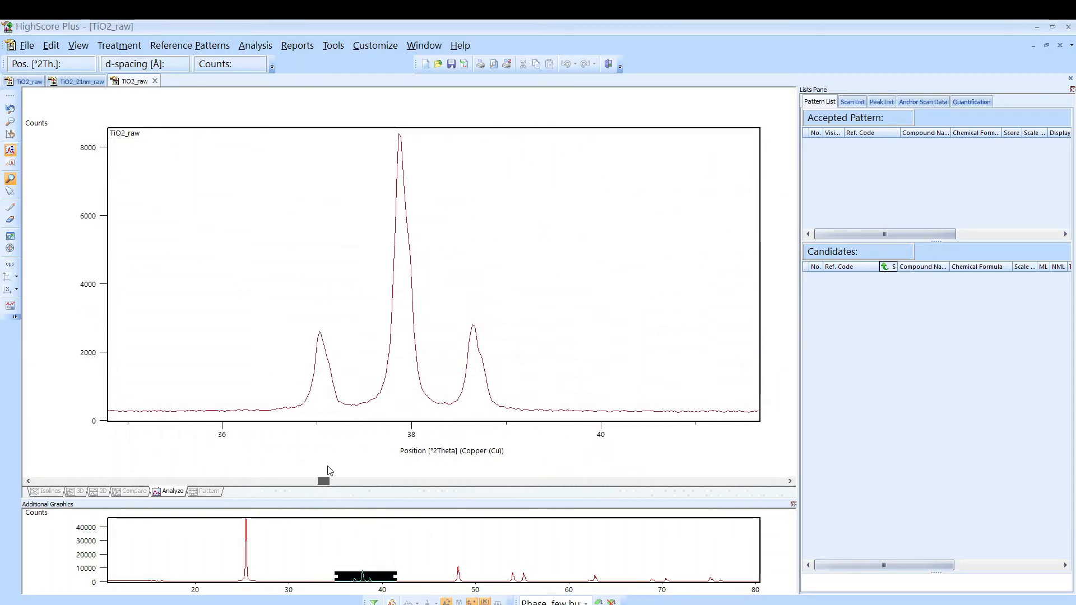
{"action": "right_click", "coordinate": [250, 305]}
{"action": "left_click", "coordinate": [258, 311]}
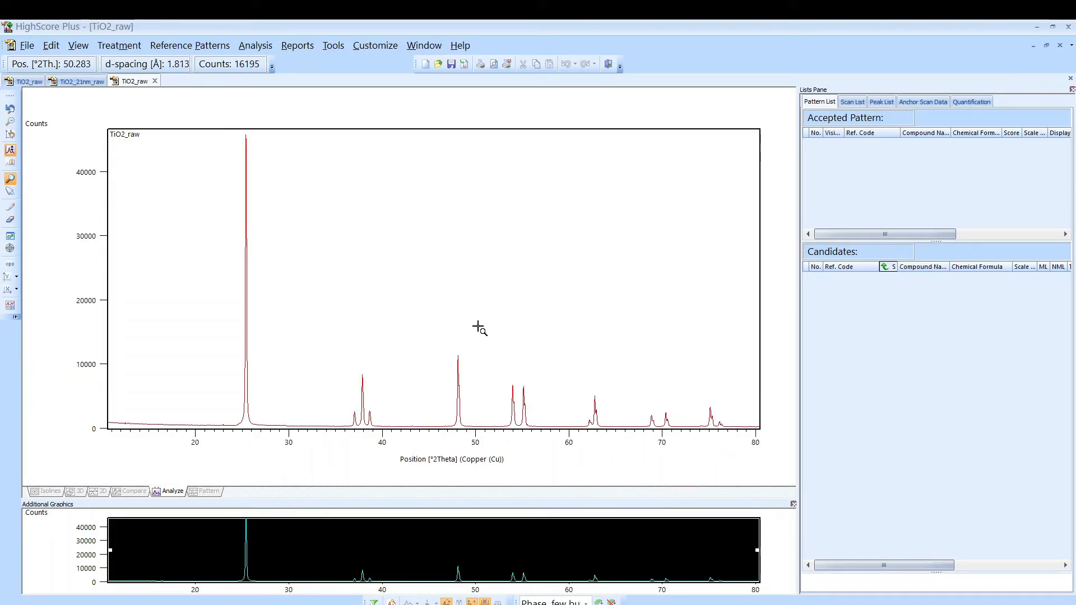
{"action": "left_click_drag", "start_coordinate": [207, 129], "coordinate": [275, 438]}
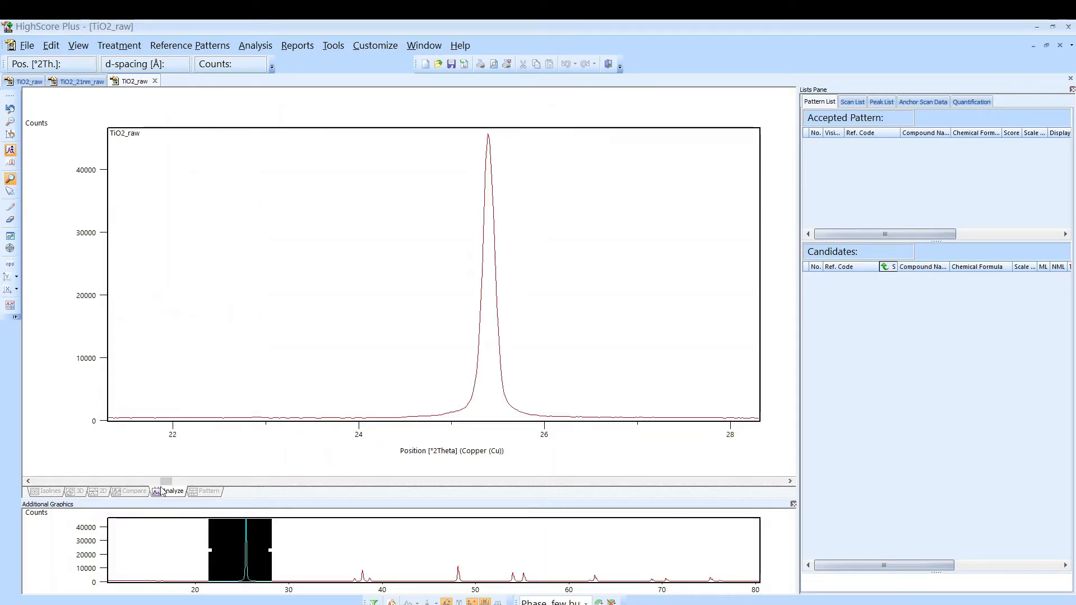
{"action": "left_click_drag", "start_coordinate": [169, 481], "coordinate": [600, 467]}
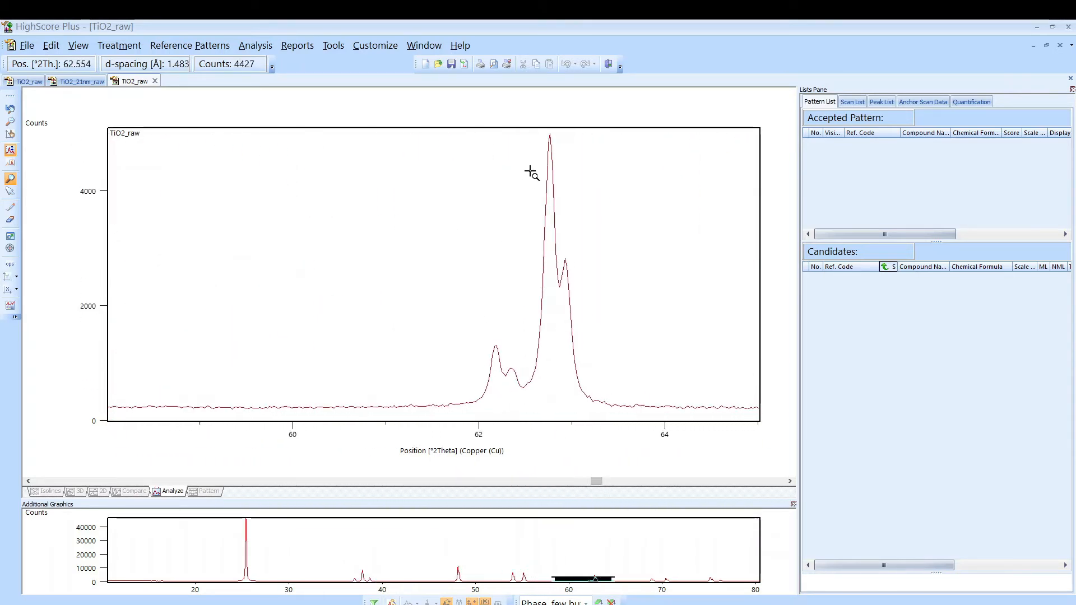
{"action": "right_click", "coordinate": [570, 317]}
{"action": "left_click", "coordinate": [597, 318]}
Show the spectral lines over the 60–77° range and compare them with the double peak near 69°.
{"action": "left_click_drag", "start_coordinate": [556, 348], "coordinate": [734, 454]}
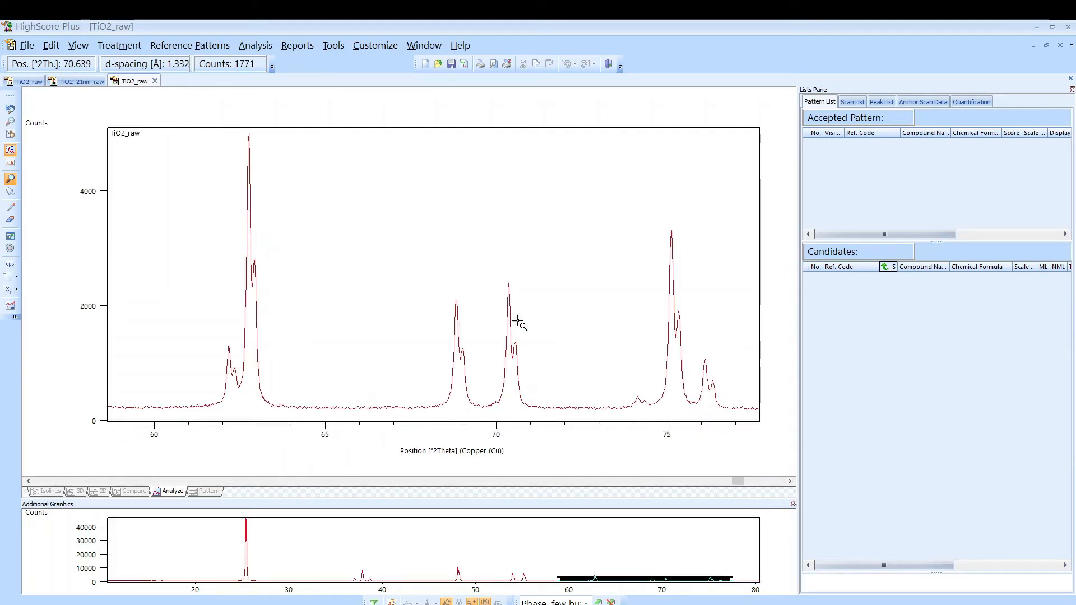
{"action": "right_click", "coordinate": [452, 210]}
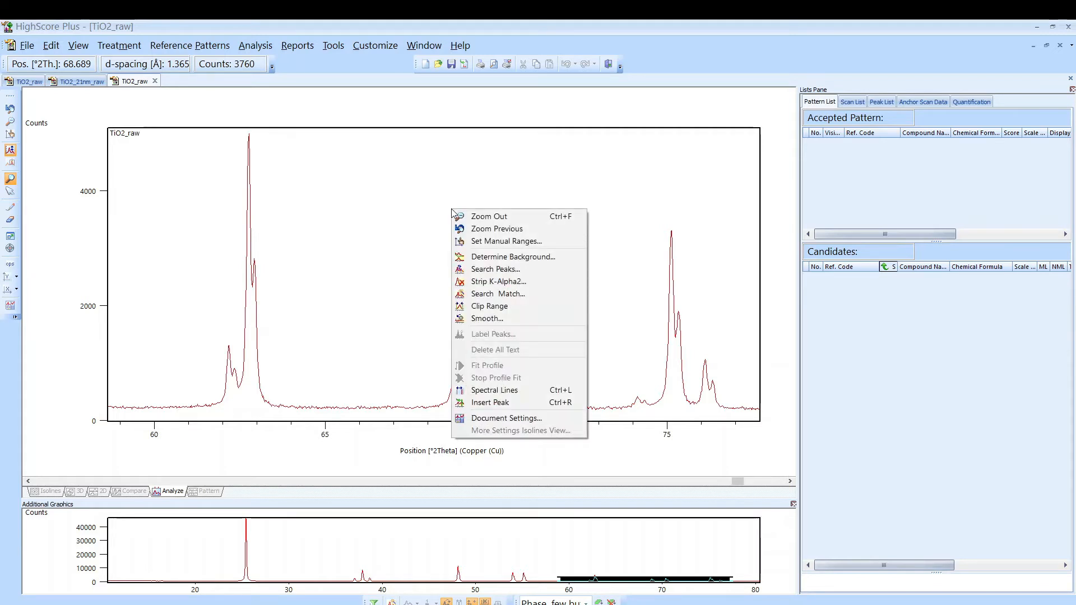
{"action": "left_click", "coordinate": [486, 391]}
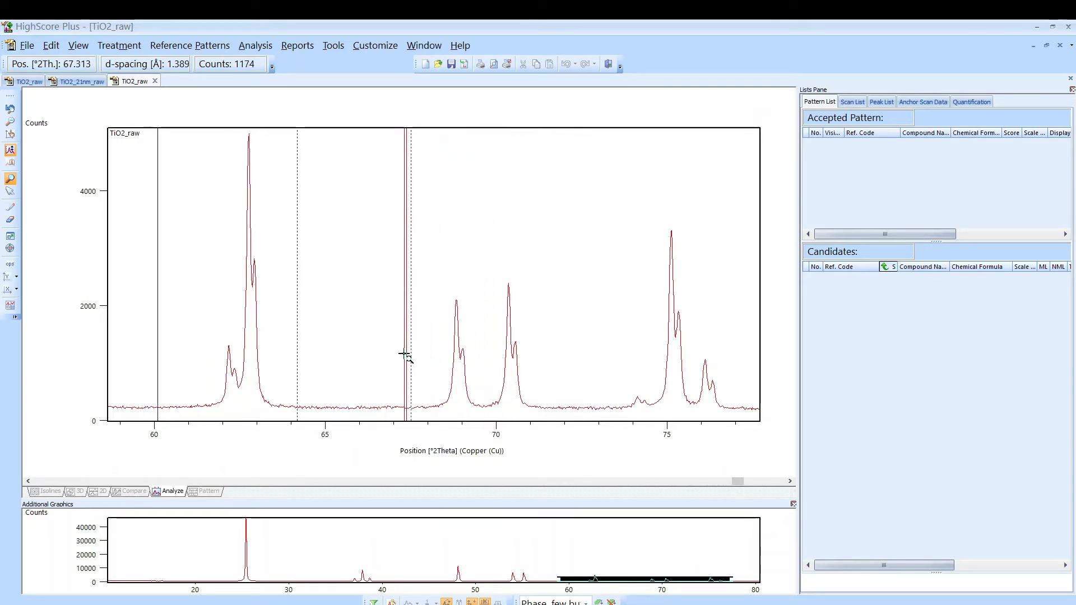
{"action": "left_click_drag", "start_coordinate": [392, 224], "coordinate": [474, 391]}
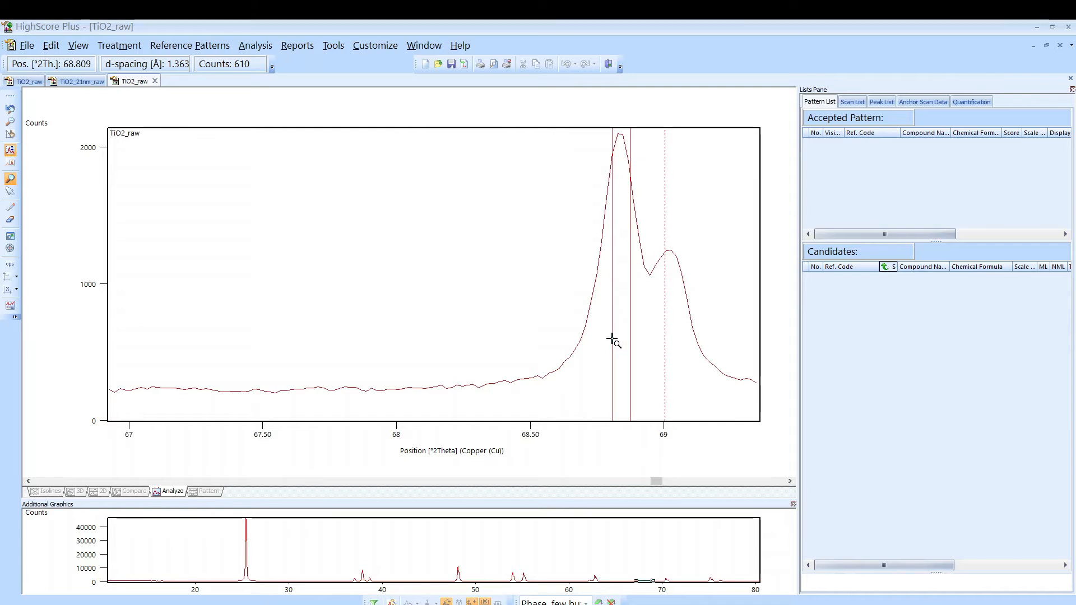
{"action": "right_click", "coordinate": [546, 332]}
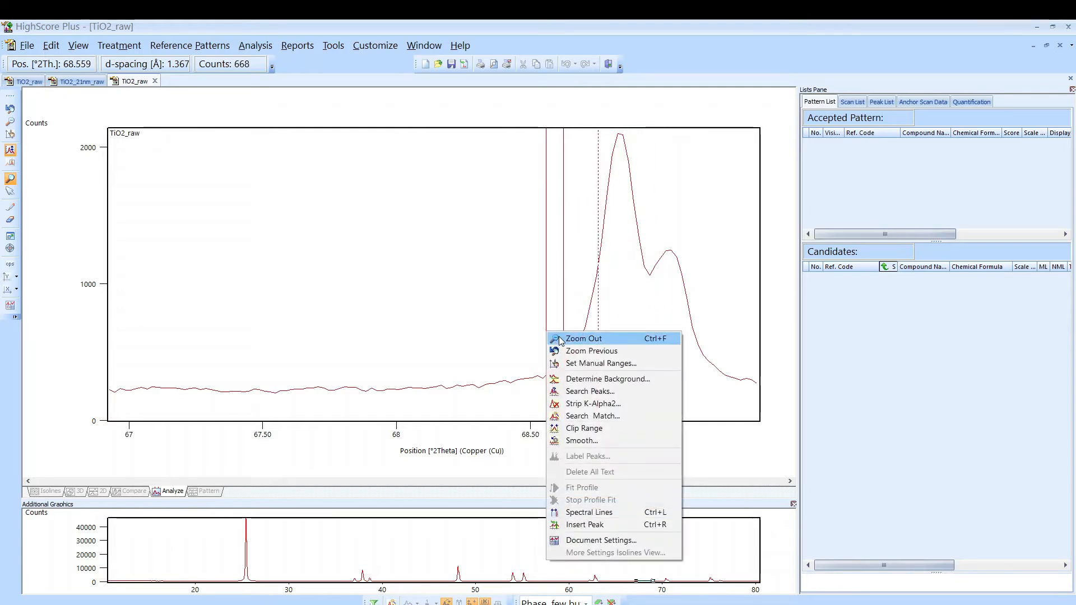
{"action": "left_click", "coordinate": [560, 339]}
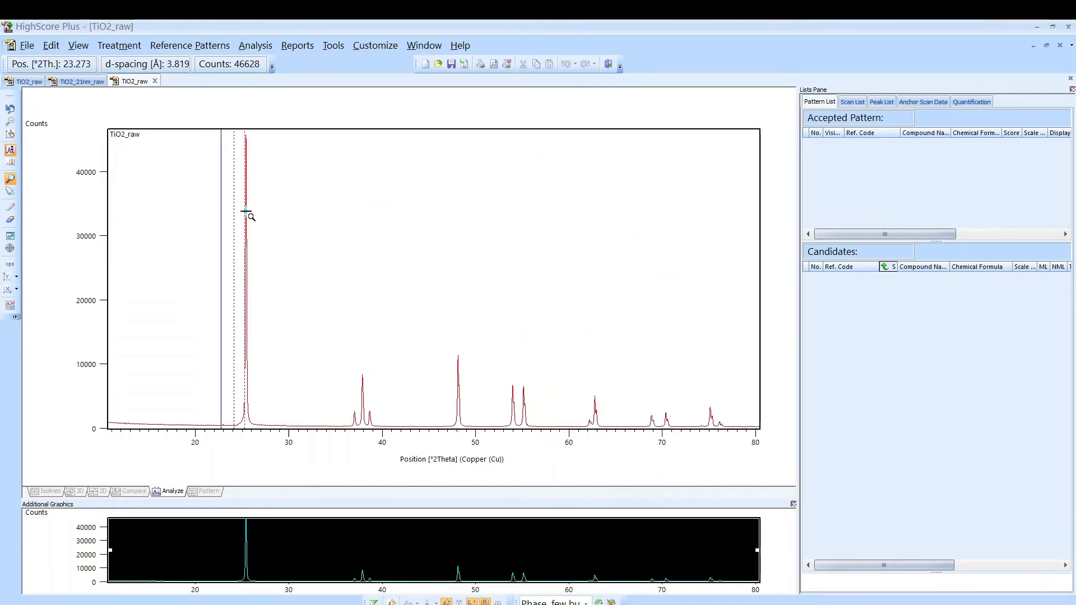
Compare the spectral lines with the main peak near 25°, and turn them off in the full-range view.
{"action": "left_click_drag", "start_coordinate": [226, 133], "coordinate": [260, 447]}
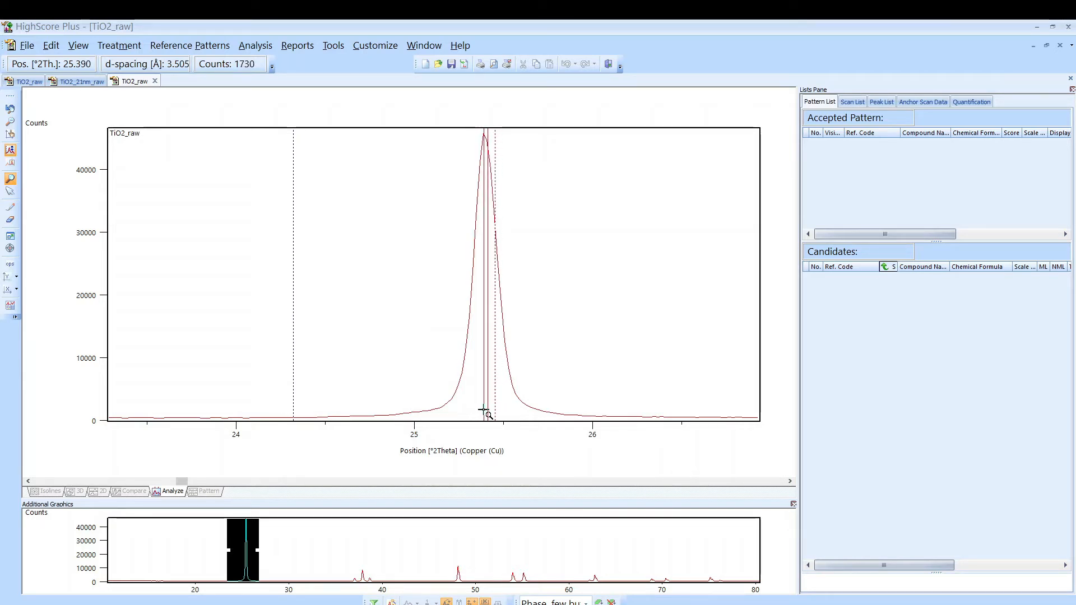
{"action": "right_click", "coordinate": [371, 383]}
{"action": "left_click", "coordinate": [393, 390]}
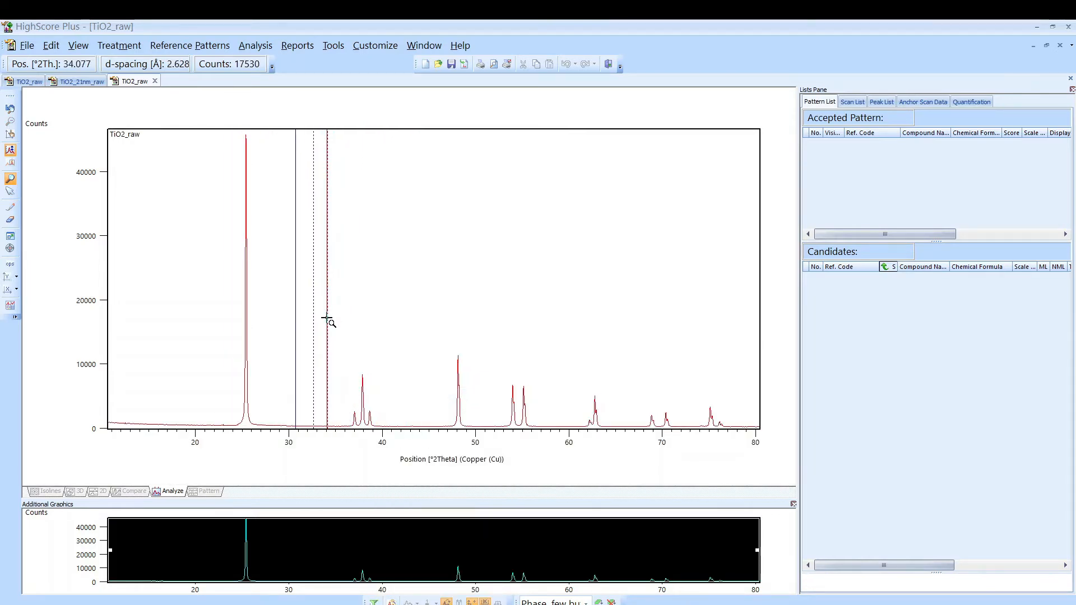
{"action": "right_click", "coordinate": [345, 285]}
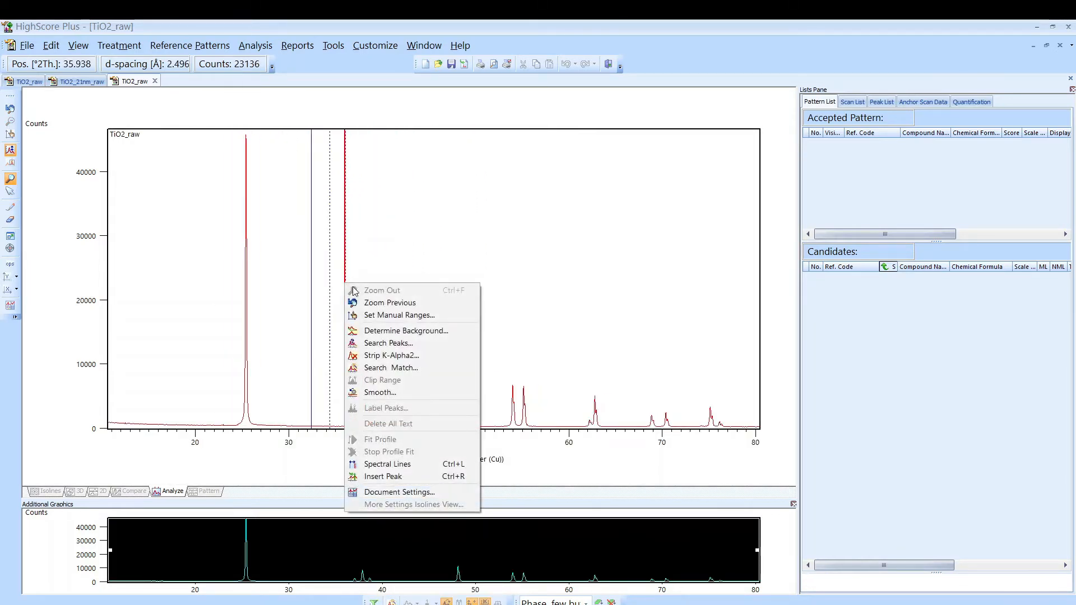
{"action": "left_click", "coordinate": [406, 464]}
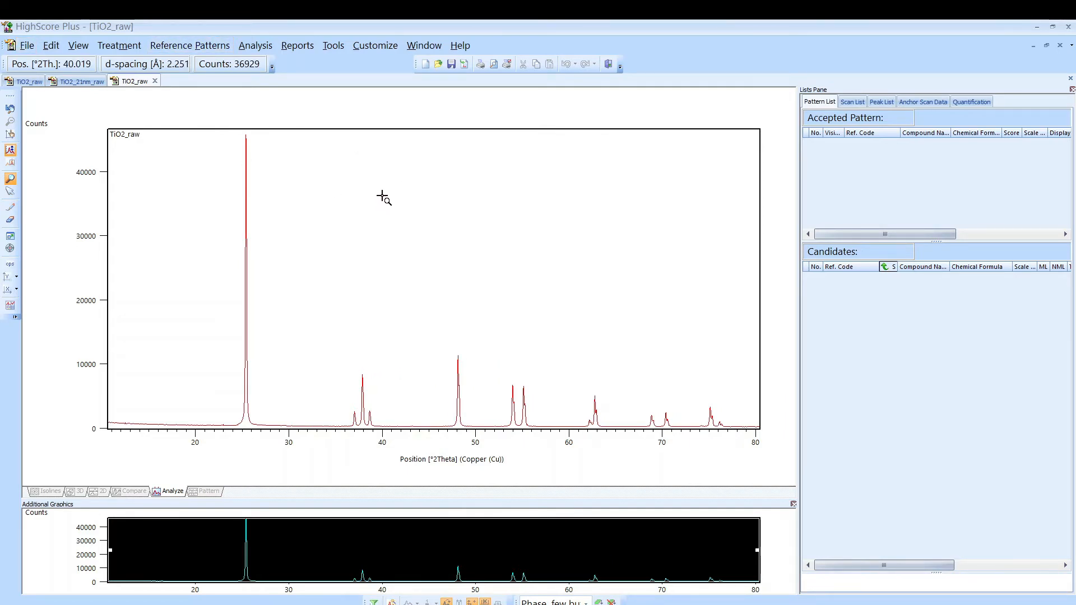
Open Strip K-Alpha2 for TiO2_raw and select the Default parameter set.
{"action": "left_click", "coordinate": [124, 48]}
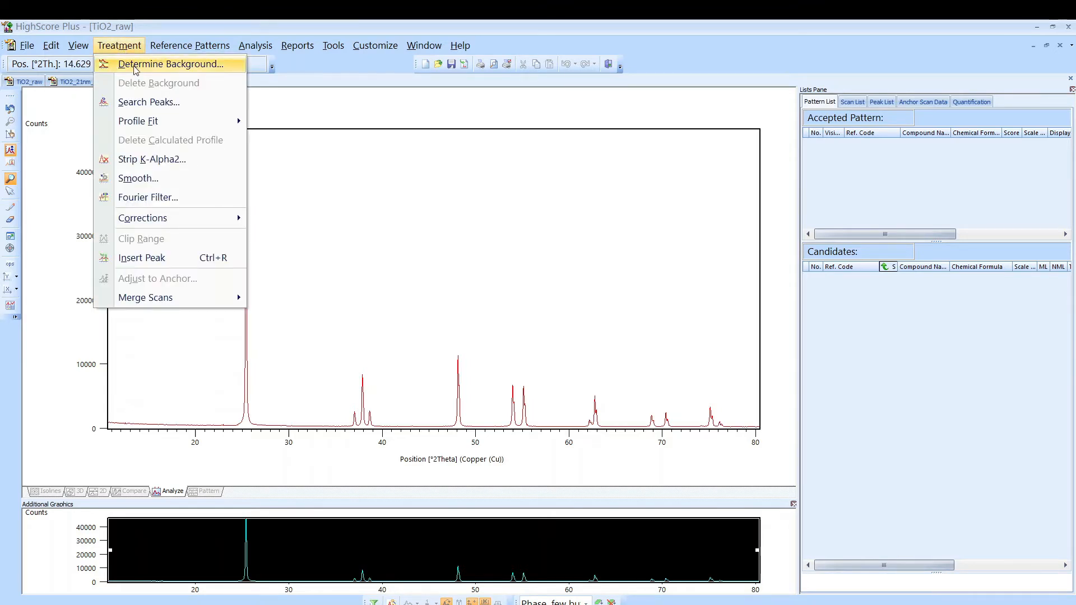
{"action": "left_click", "coordinate": [161, 163]}
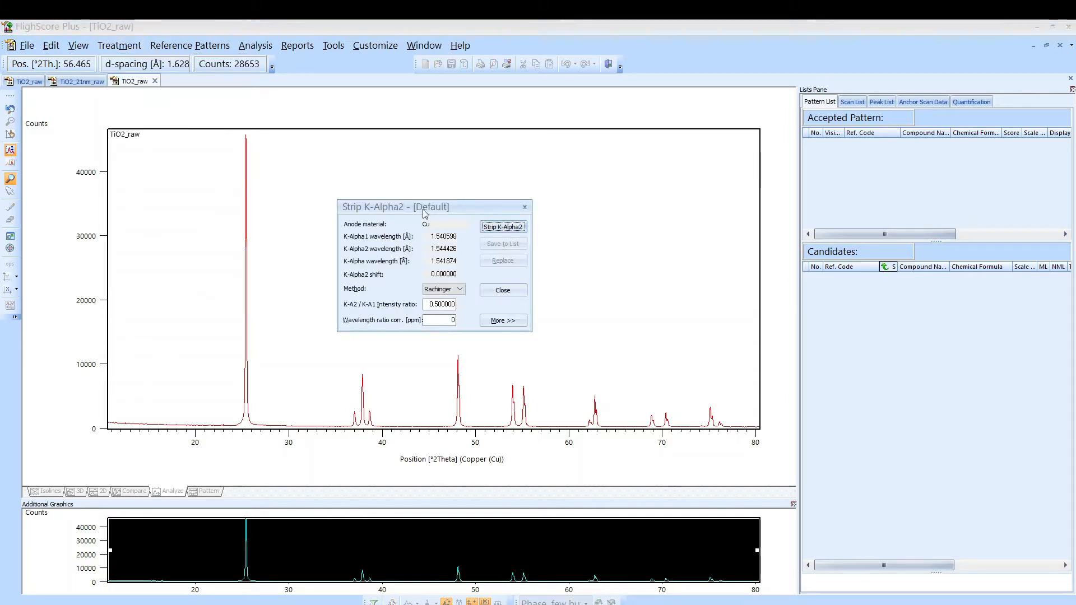
{"action": "left_click_drag", "start_coordinate": [424, 208], "coordinate": [325, 205]}
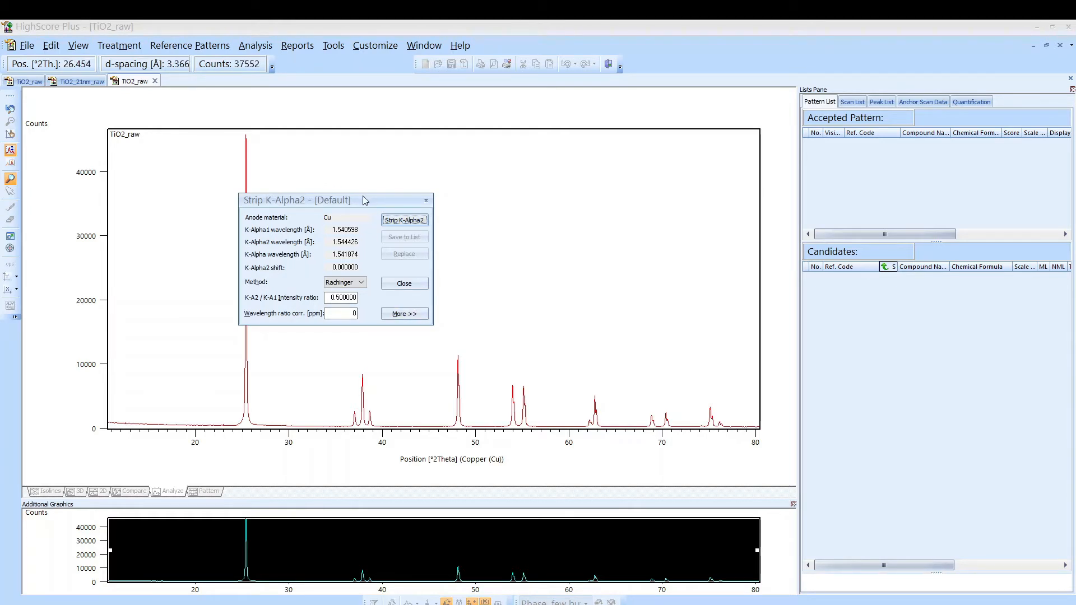
{"action": "left_click", "coordinate": [417, 320]}
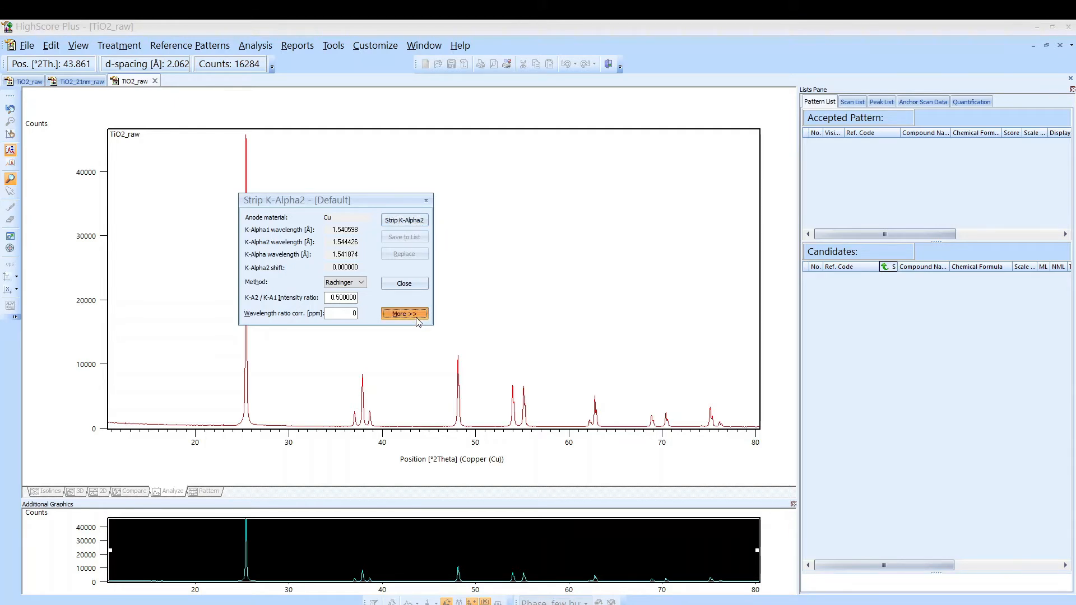
{"action": "left_click", "coordinate": [312, 343]}
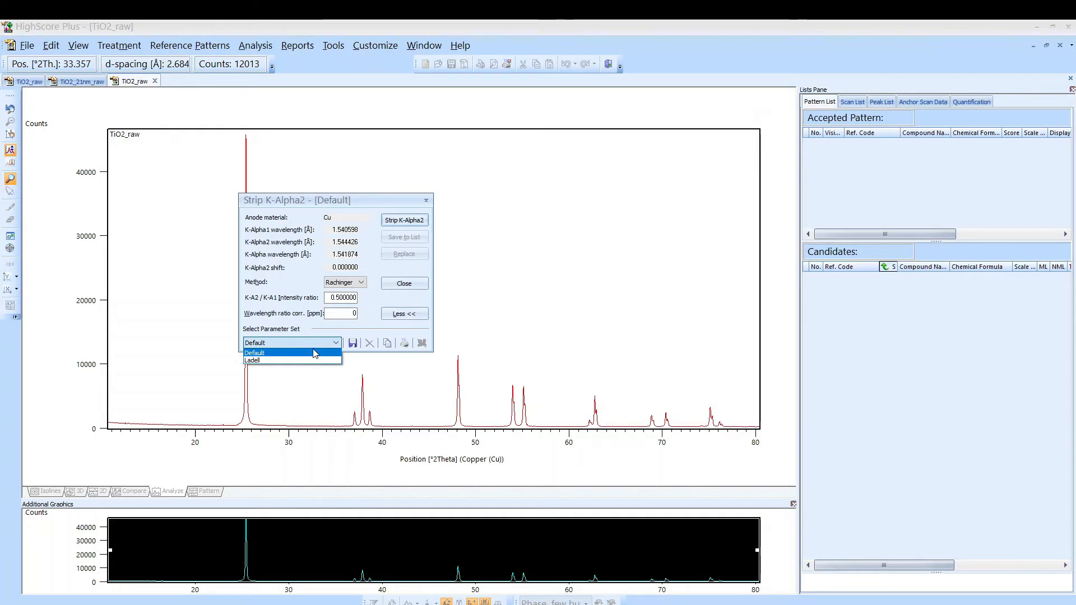
{"action": "left_click", "coordinate": [314, 354]}
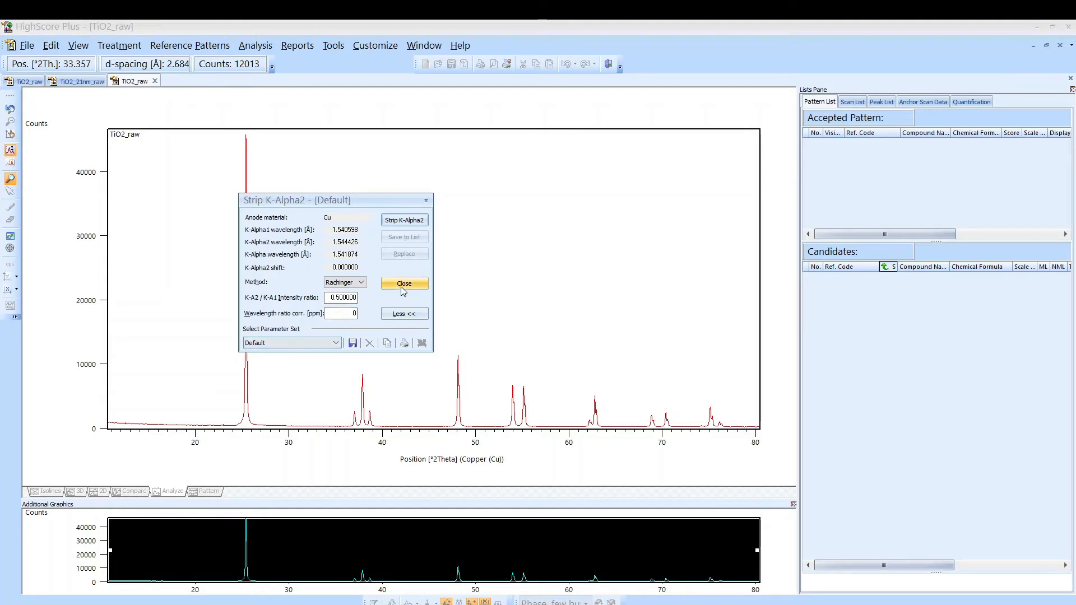
{"action": "left_click", "coordinate": [412, 314]}
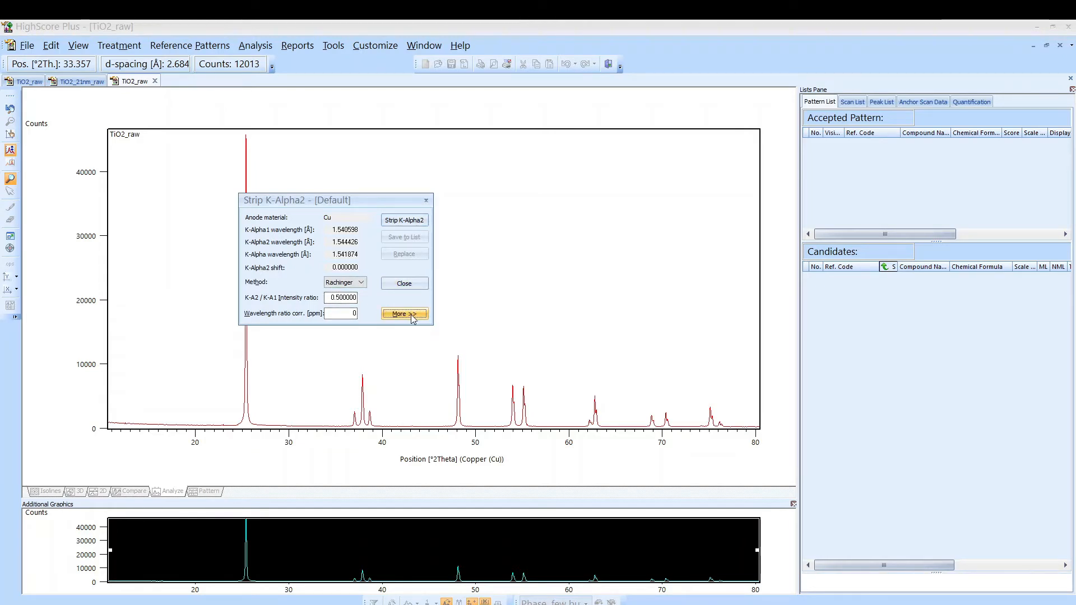
Strip K-Alpha2 with the Rachinger method, compare the result at the 48° peak, and replace the original scan with it.
{"action": "left_click", "coordinate": [402, 222]}
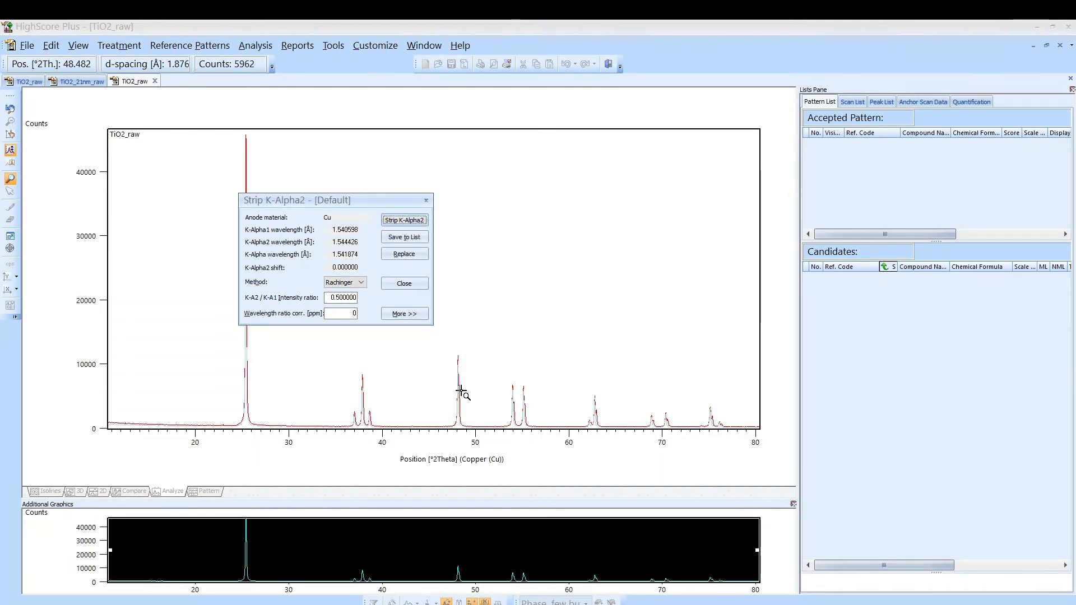
{"action": "left_click", "coordinate": [463, 413]}
{"action": "left_click_drag", "start_coordinate": [463, 413], "coordinate": [498, 448]}
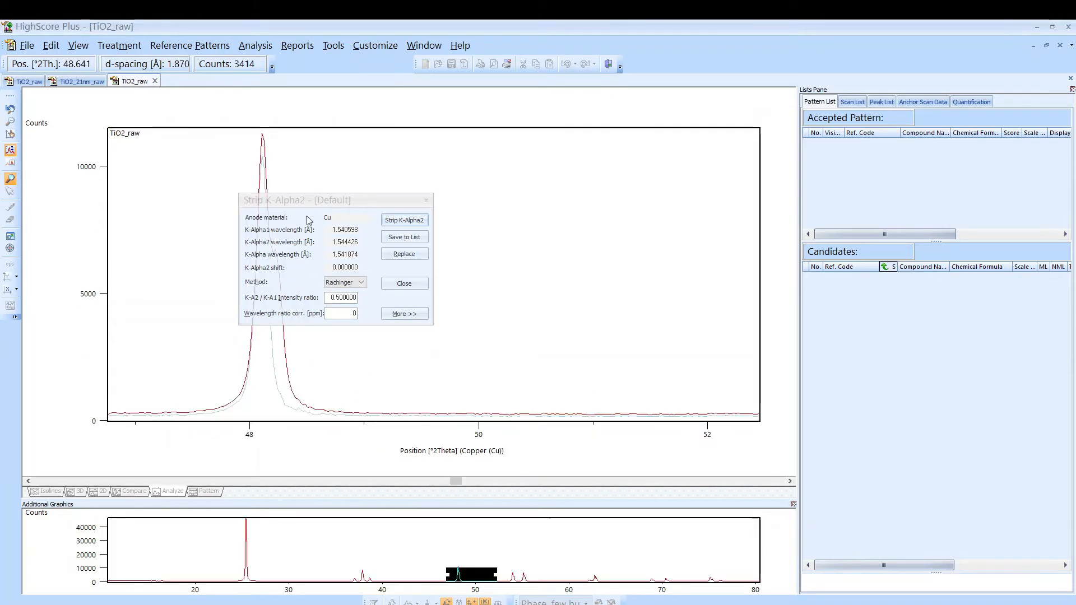
{"action": "left_click_drag", "start_coordinate": [319, 204], "coordinate": [449, 201]}
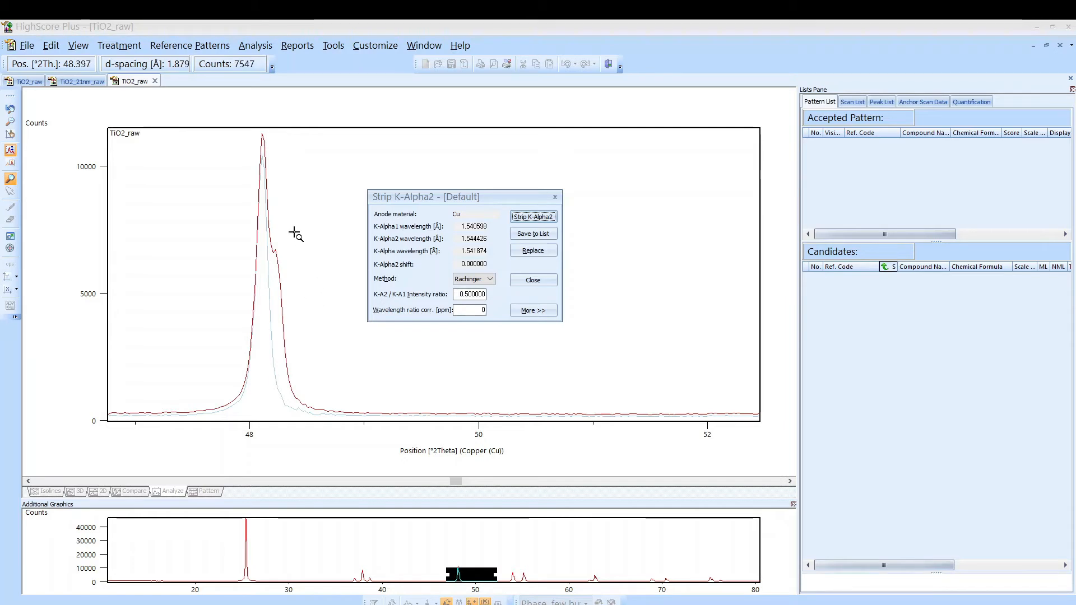
{"action": "left_click", "coordinate": [547, 230]}
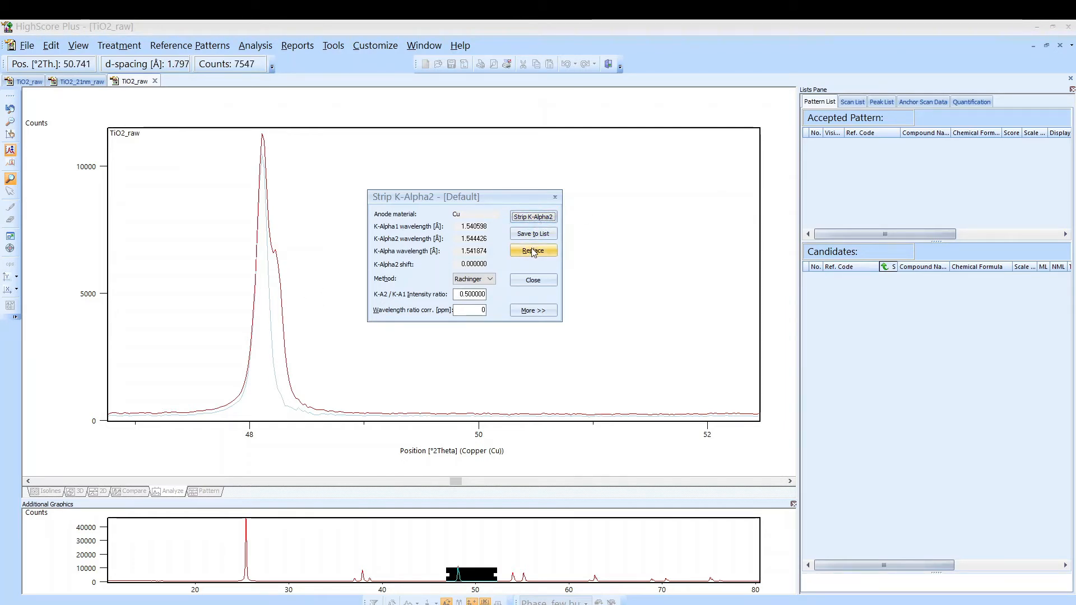
{"action": "left_click", "coordinate": [533, 252]}
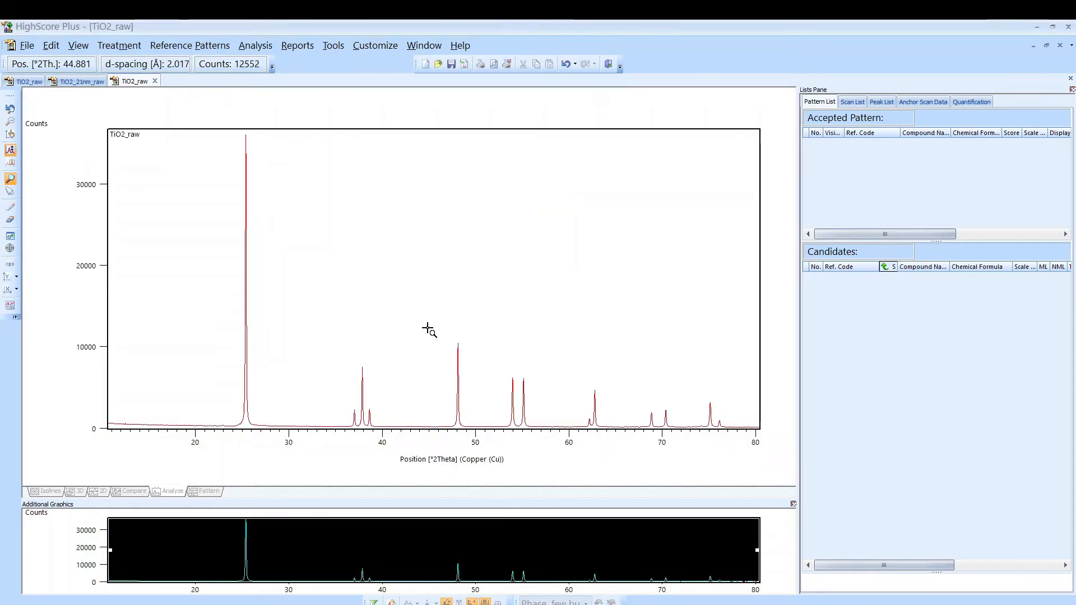
Inspect the stripped peaks between about 51° and 77° 2Theta and return to the full range.
{"action": "left_click_drag", "start_coordinate": [478, 333], "coordinate": [735, 451]}
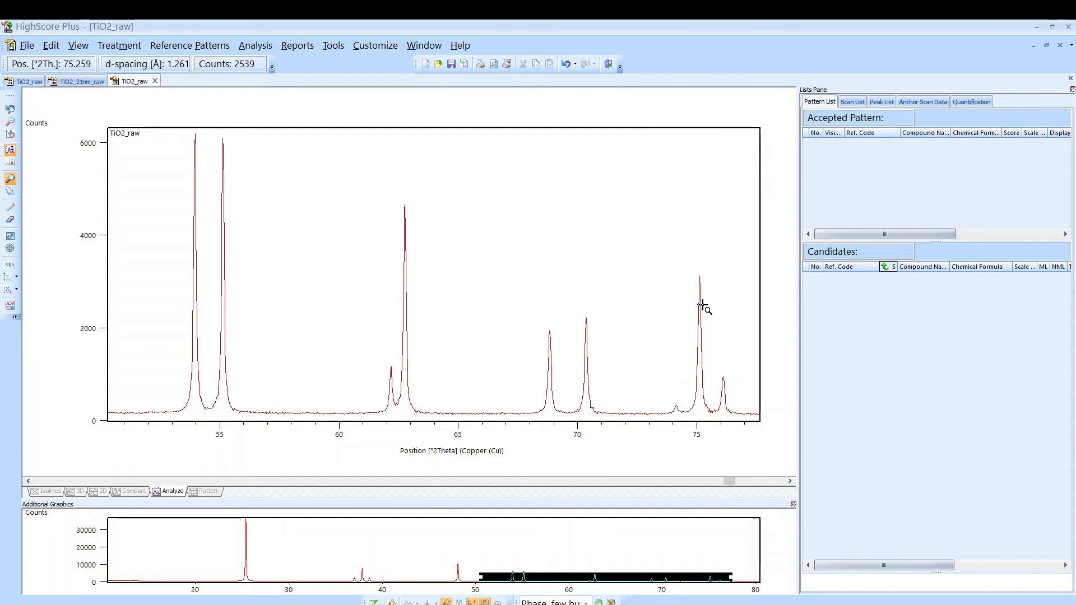
{"action": "left_click", "coordinate": [106, 47]}
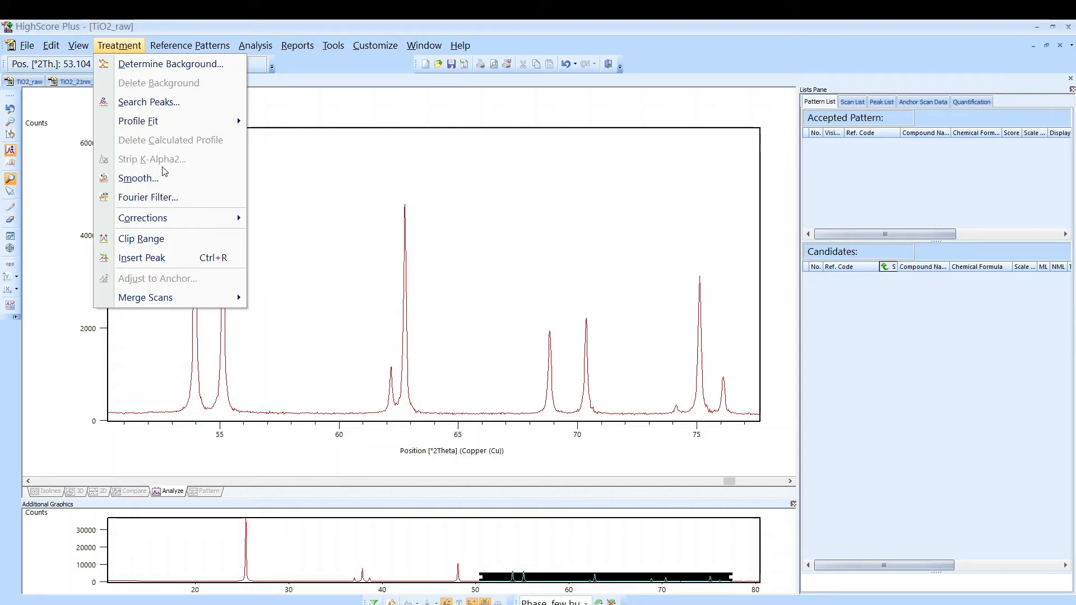
{"action": "left_click", "coordinate": [356, 173]}
{"action": "right_click", "coordinate": [357, 173]}
{"action": "left_click", "coordinate": [370, 174]}
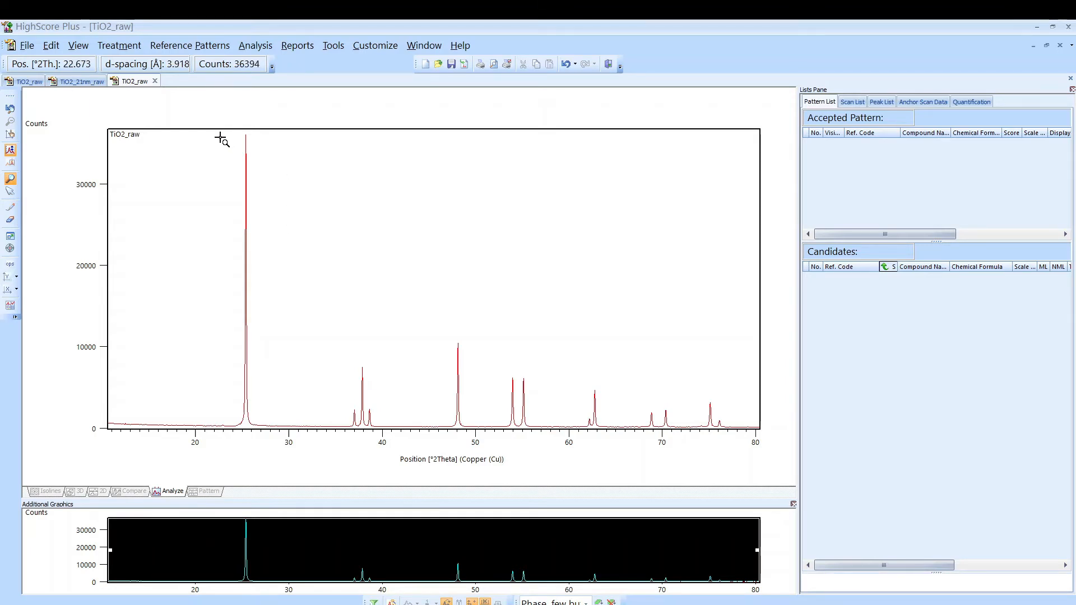
Search the peaks of the stripped scan with the Default parameter set and minimum significance 1.00.
{"action": "left_click", "coordinate": [118, 46]}
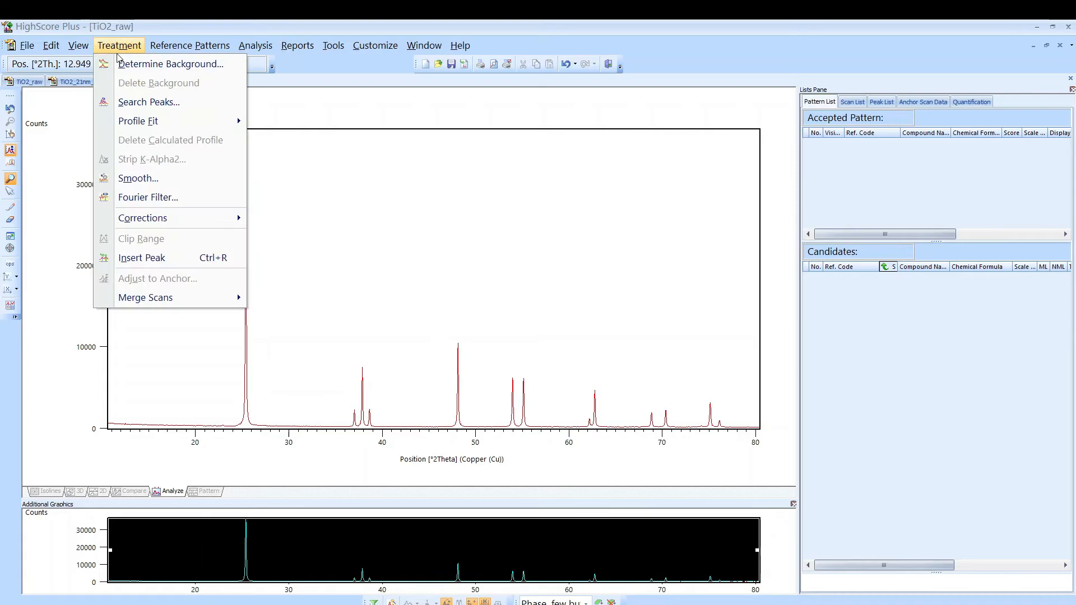
{"action": "left_click", "coordinate": [147, 104]}
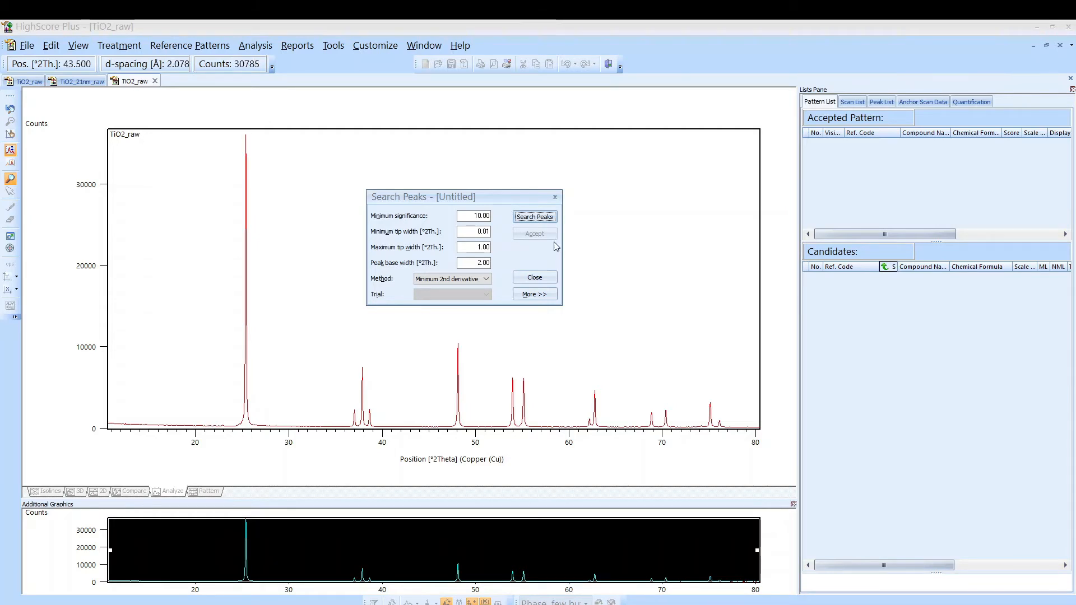
{"action": "left_click", "coordinate": [535, 295]}
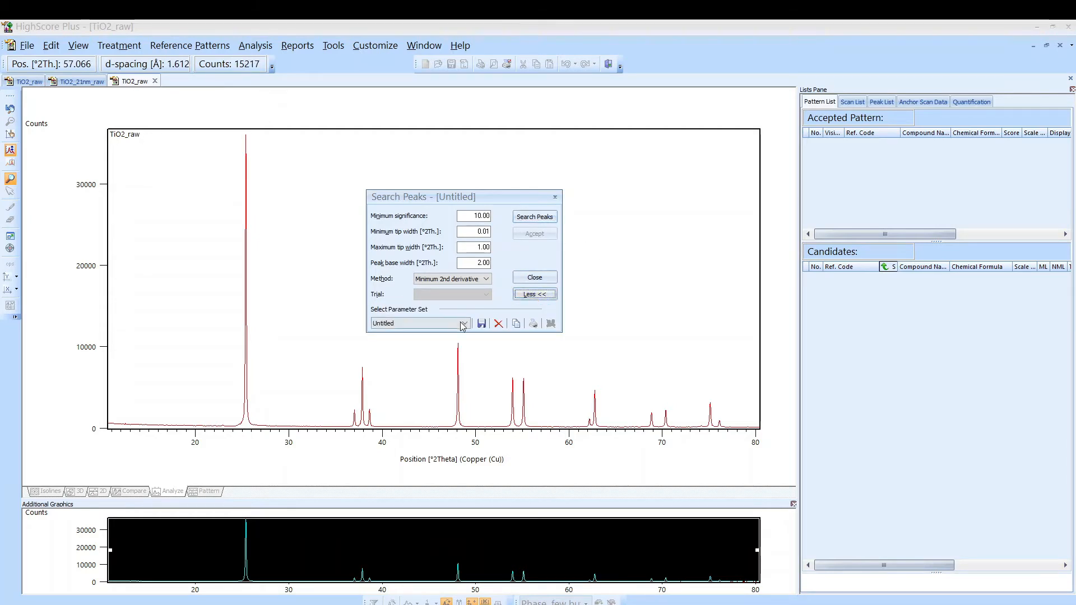
{"action": "left_click", "coordinate": [443, 323]}
{"action": "left_click", "coordinate": [446, 334]}
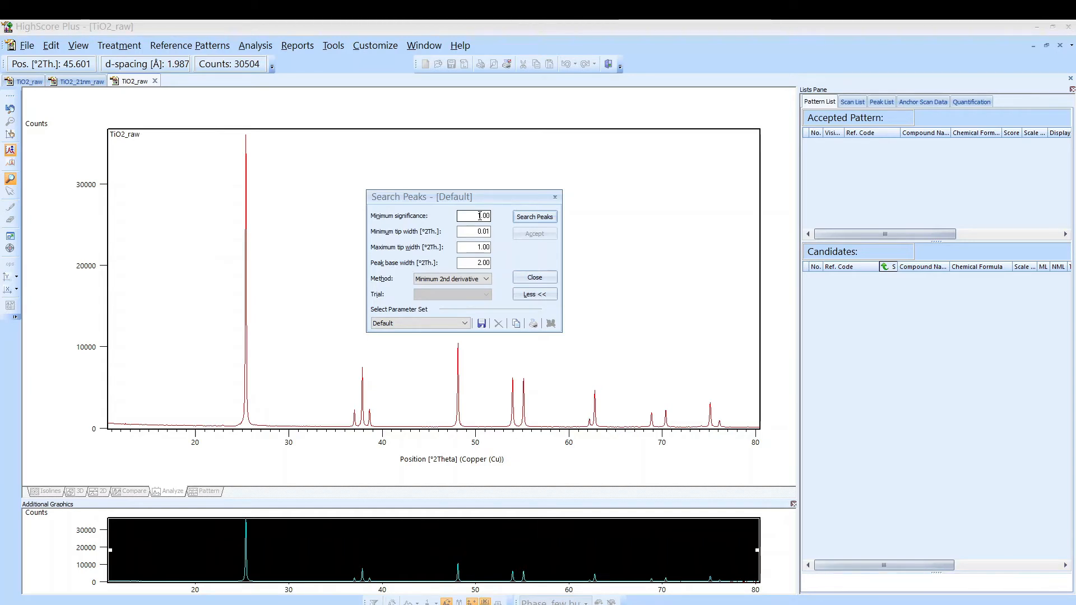
{"action": "left_click", "coordinate": [524, 218]}
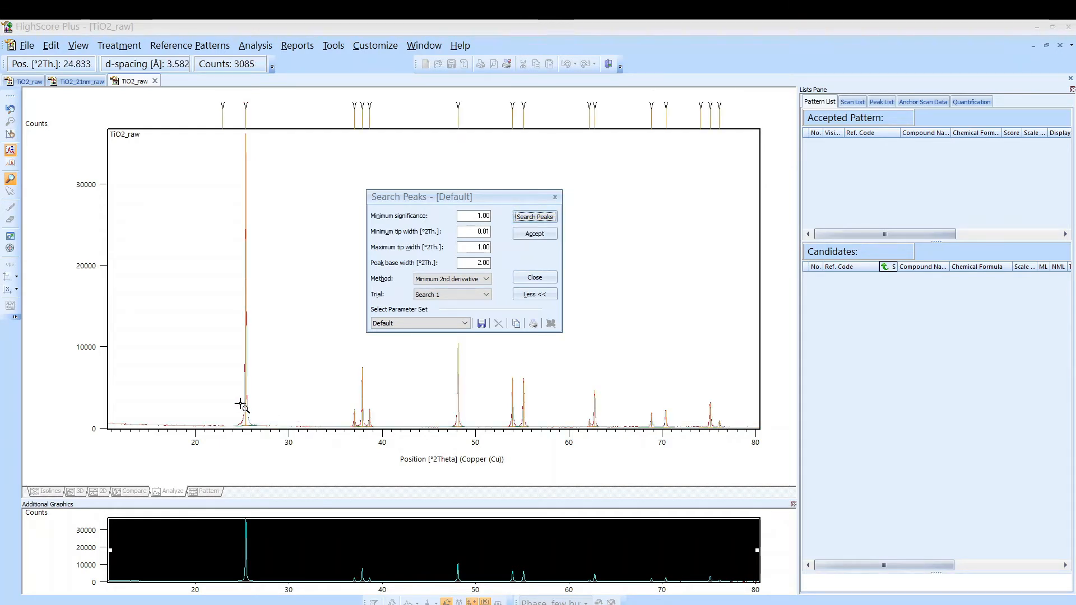
Examine the weak peak marked near 22.9° 2Theta beside the main peak and return to the full range.
{"action": "left_click", "coordinate": [183, 355]}
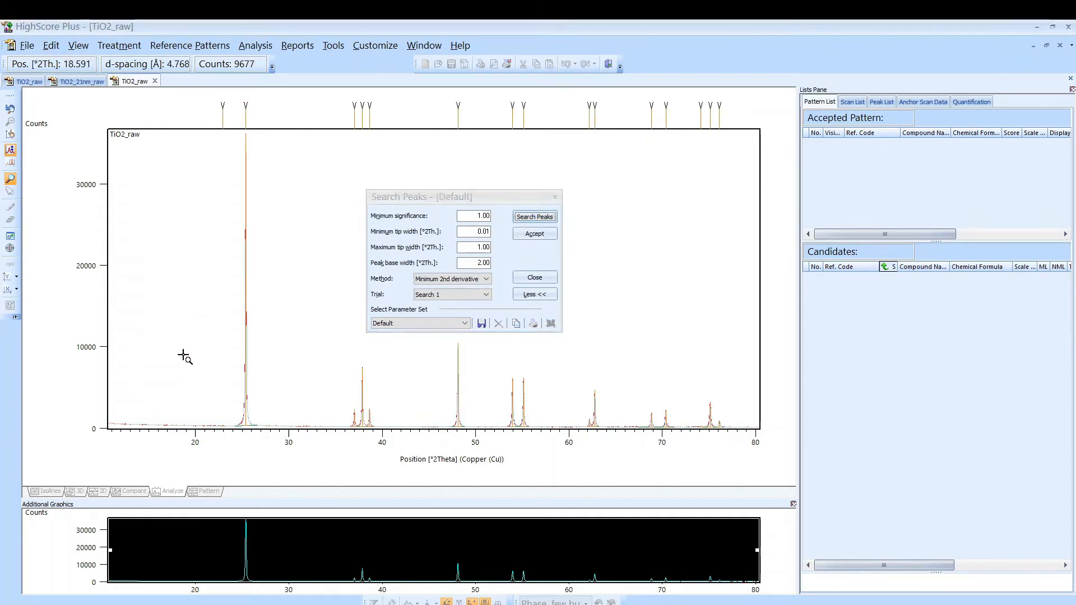
{"action": "left_click_drag", "start_coordinate": [184, 354], "coordinate": [265, 443]}
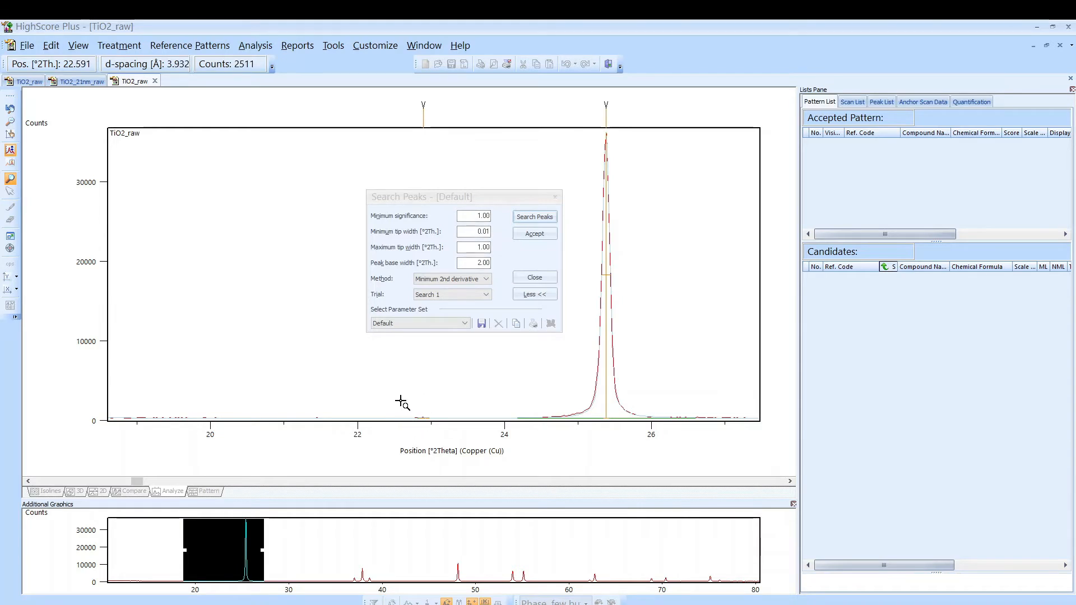
{"action": "left_click_drag", "start_coordinate": [403, 401], "coordinate": [459, 426]}
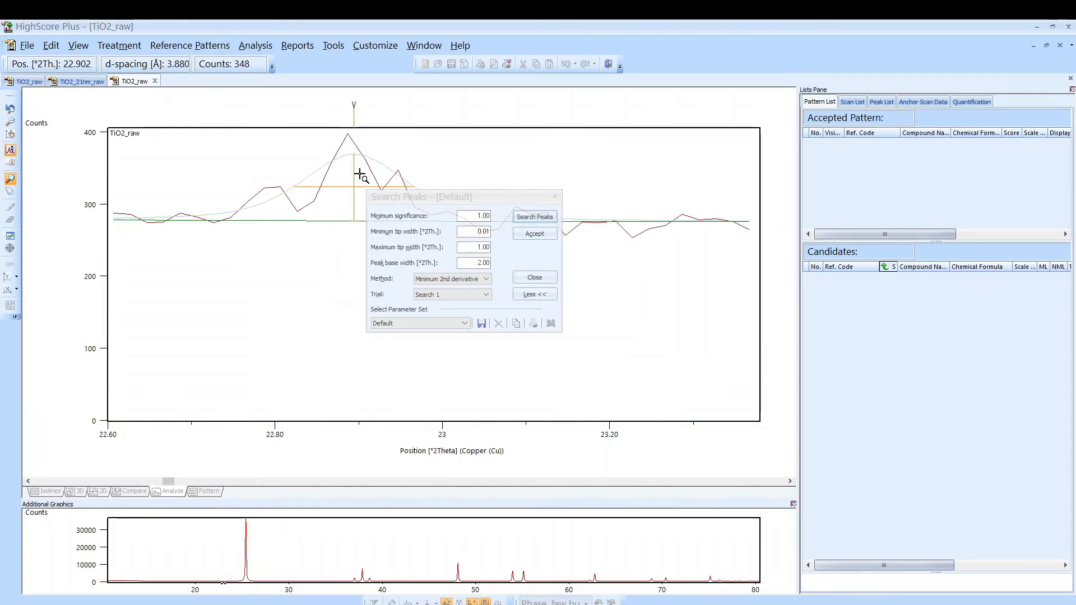
{"action": "key", "text": "alt+m"}
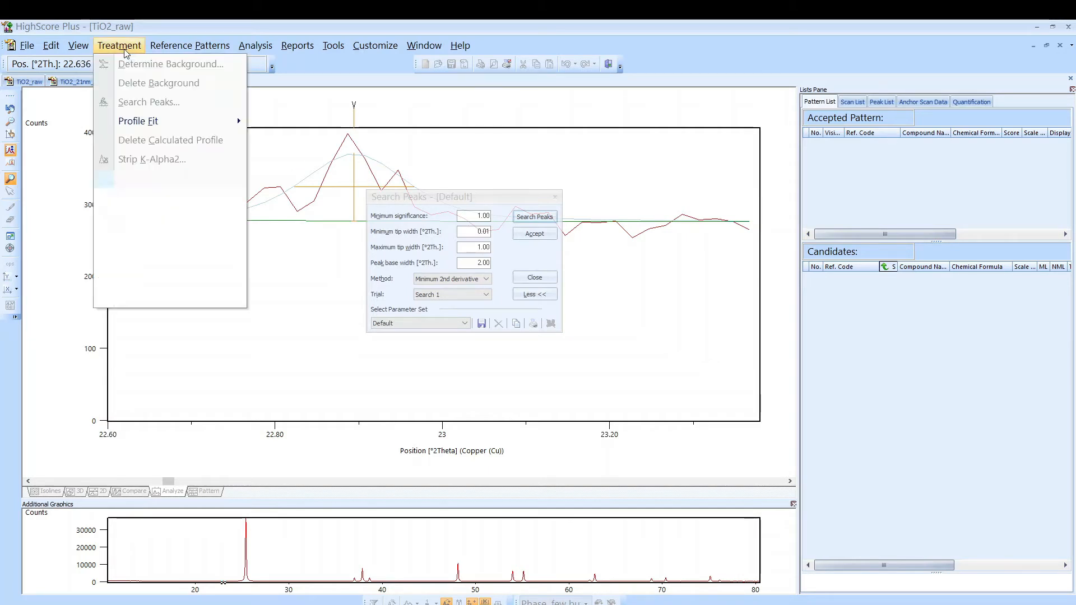
{"action": "left_click", "coordinate": [315, 152]}
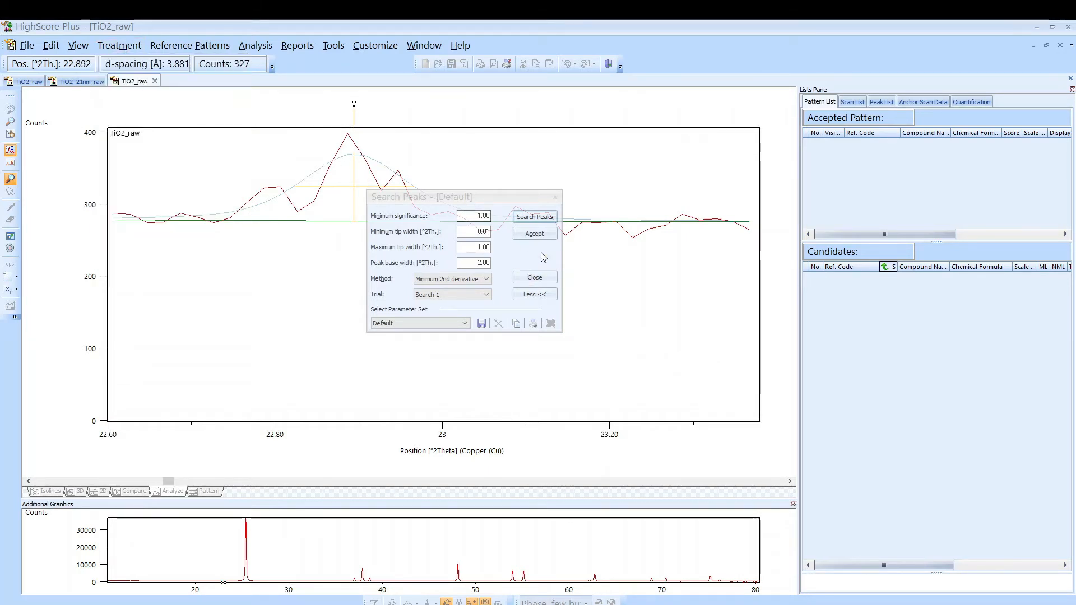
{"action": "right_click", "coordinate": [275, 207]}
{"action": "left_click", "coordinate": [304, 218]}
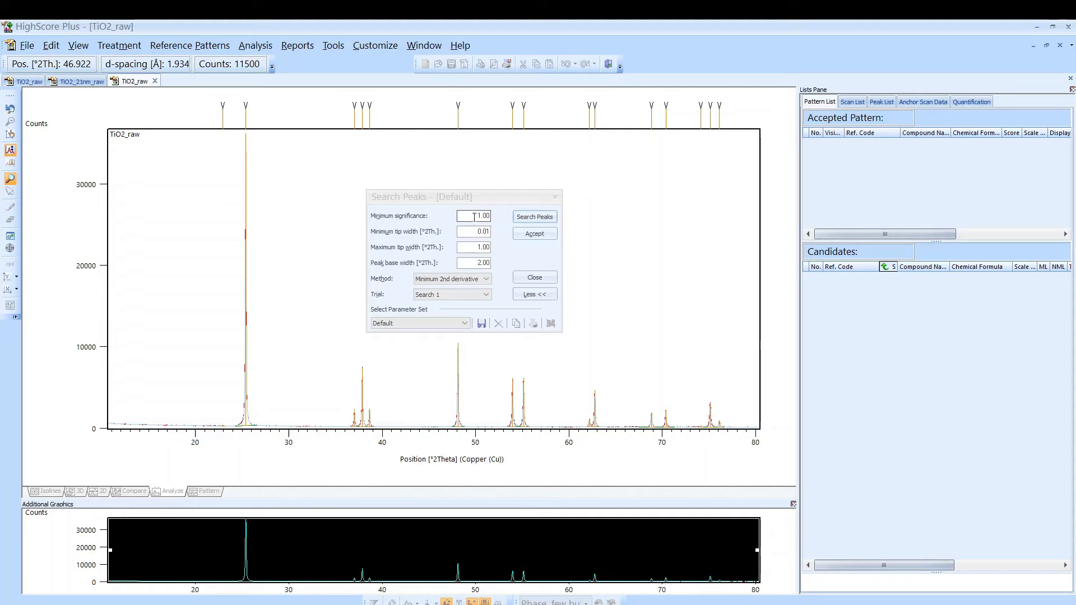
Search the peaks with minimum significance 10 and check the marked peaks from the main peak up to about 78° 2Theta.
{"action": "left_click", "coordinate": [474, 217]}
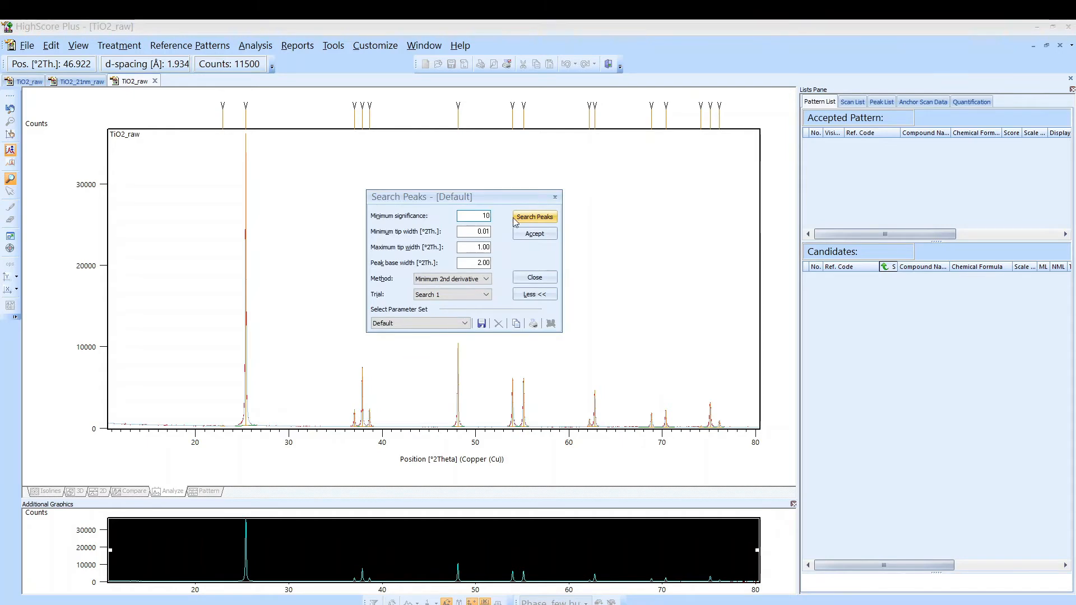
{"action": "left_click", "coordinate": [521, 219]}
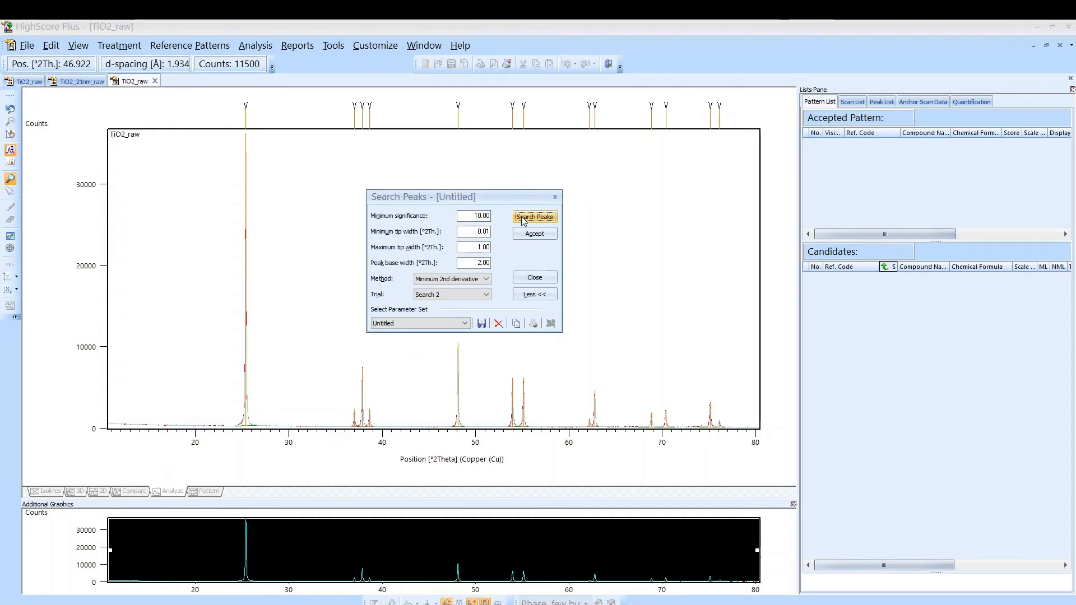
{"action": "left_click_drag", "start_coordinate": [223, 349], "coordinate": [308, 440]}
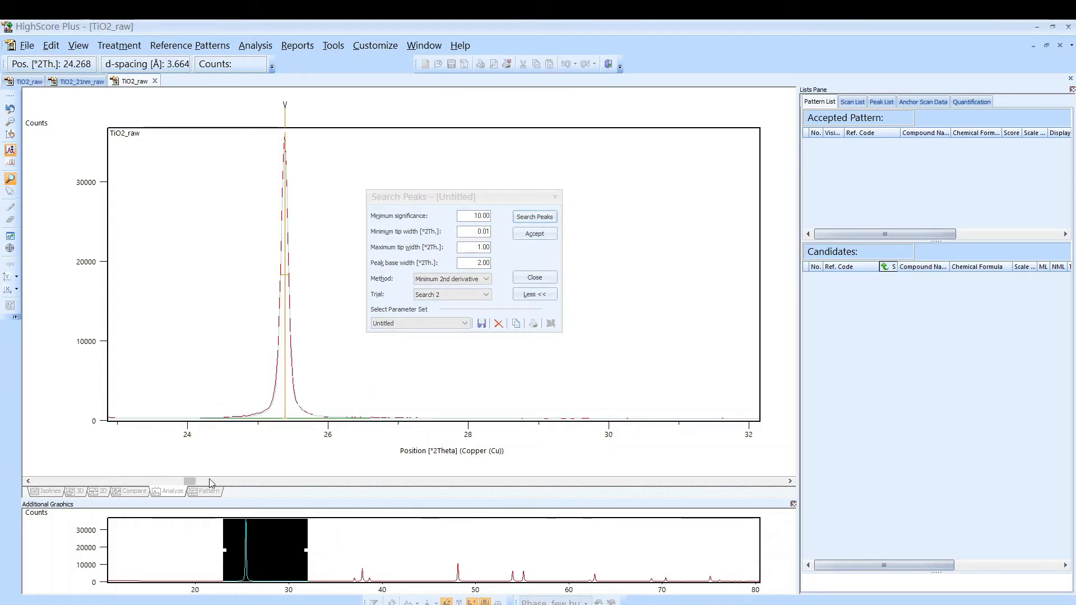
{"action": "left_click_drag", "start_coordinate": [191, 481], "coordinate": [307, 480]}
{"action": "left_click_drag", "start_coordinate": [341, 476], "coordinate": [747, 449]}
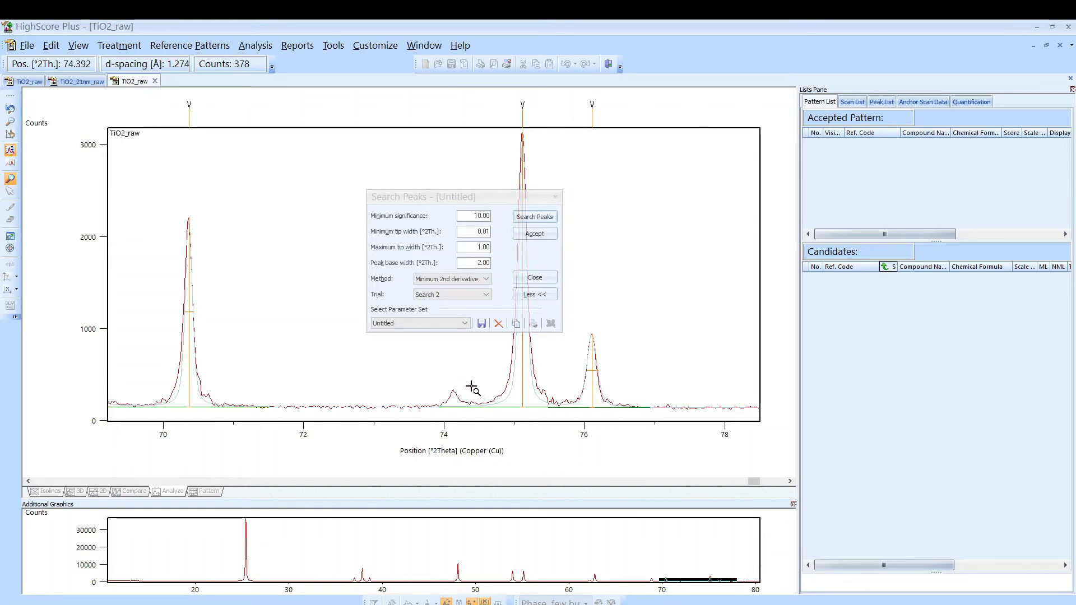
Repeat the peak search with minimum significance 5 and 2, checking the small peak near 74° 2Theta.
{"action": "left_click", "coordinate": [471, 215]}
{"action": "type", "text": "5"}
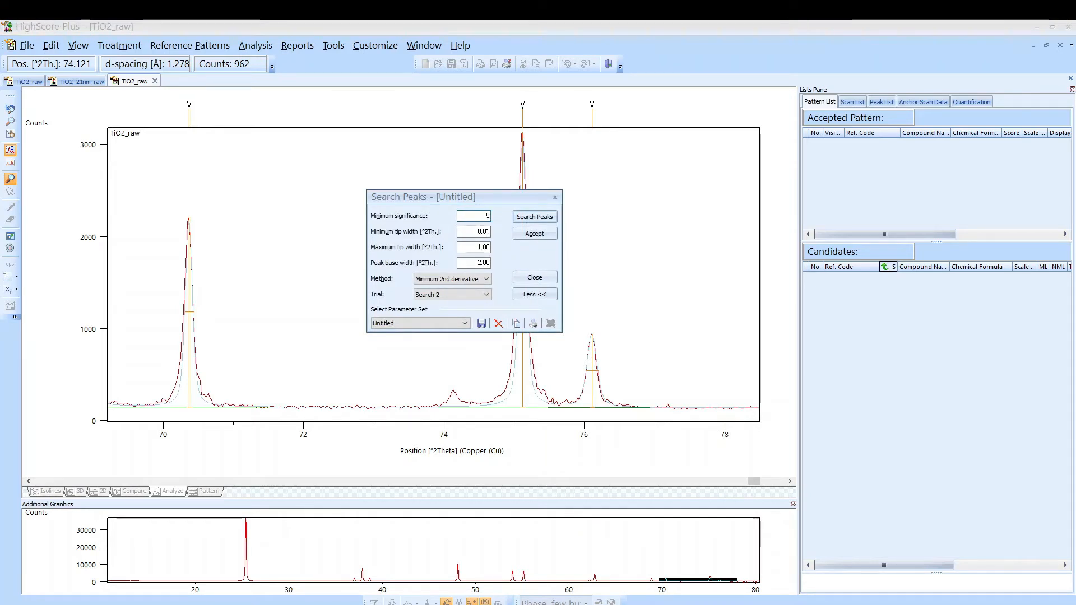
{"action": "left_click", "coordinate": [527, 218]}
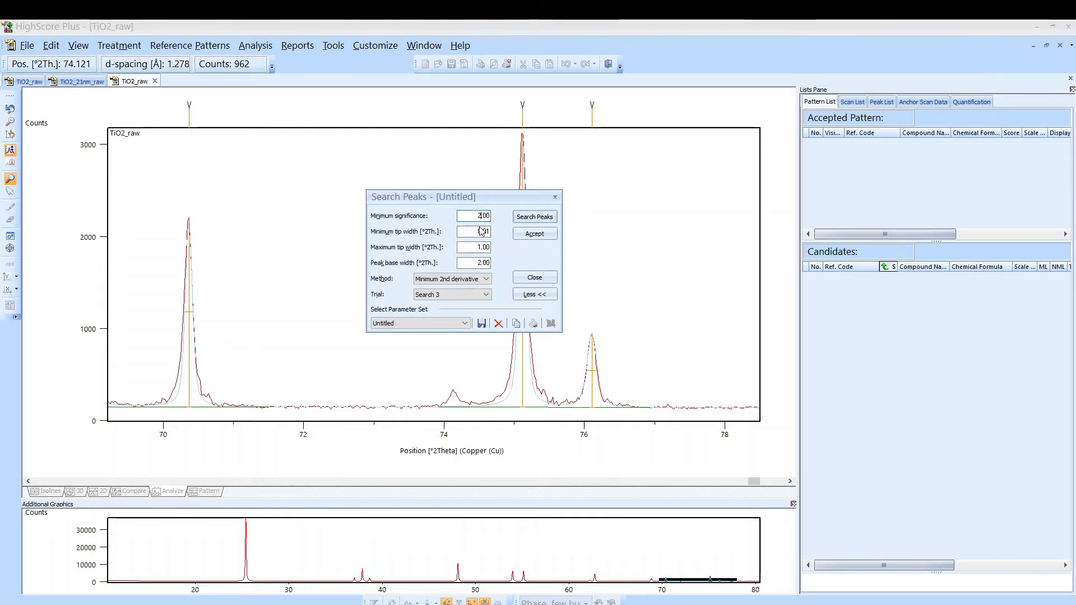
{"action": "left_click", "coordinate": [536, 217]}
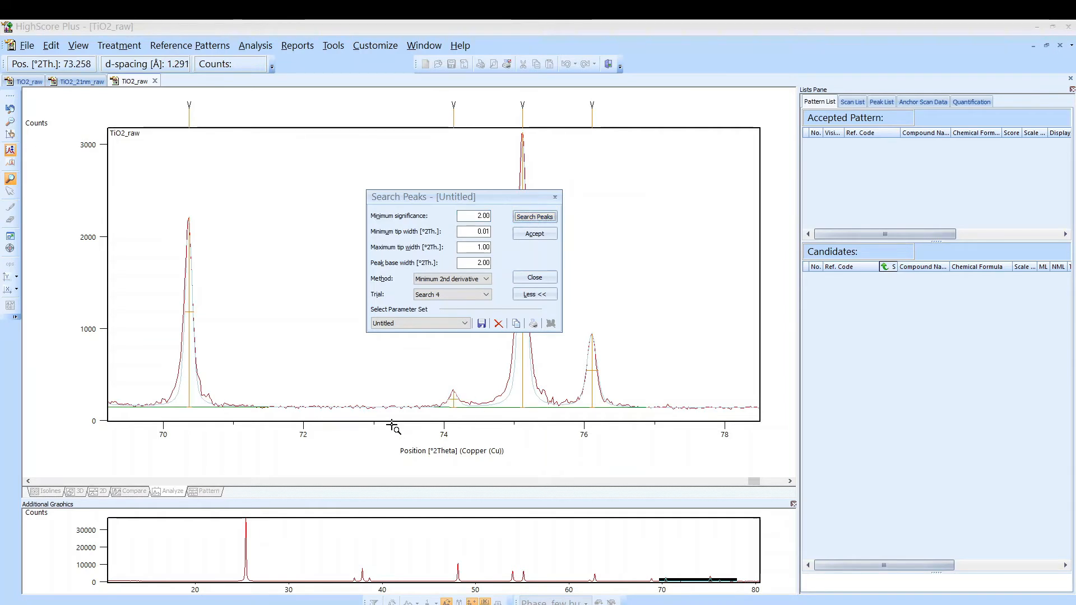
{"action": "mouse_move", "coordinate": [455, 406]}
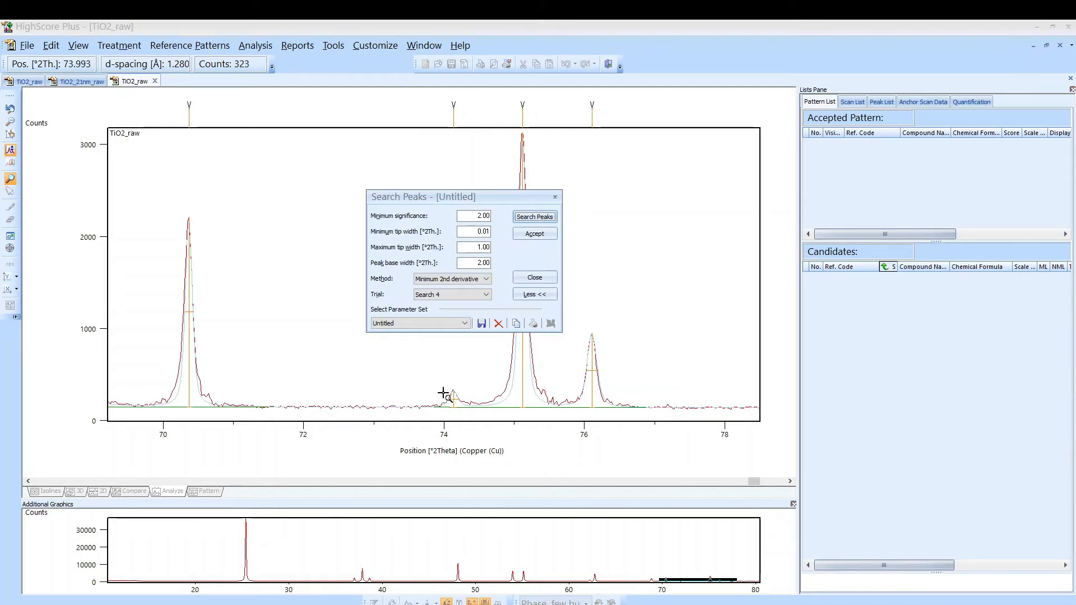
{"action": "left_click", "coordinate": [475, 217]}
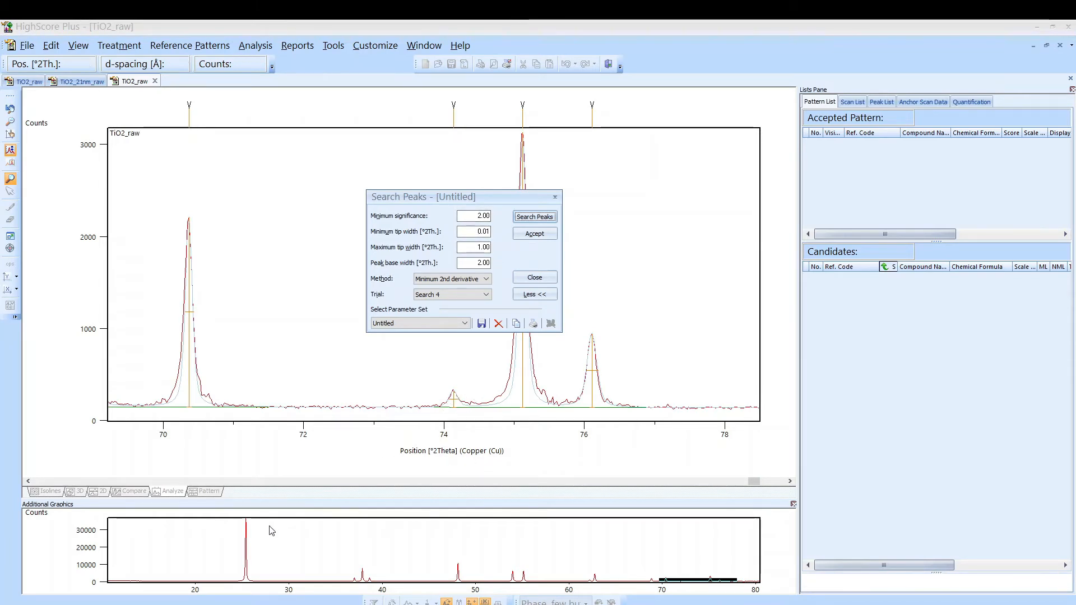
Check the peaks marked around 74–76° 2Theta, accept the peak search with minimum significance 2.00, and return to the full range.
{"action": "right_click", "coordinate": [341, 245]}
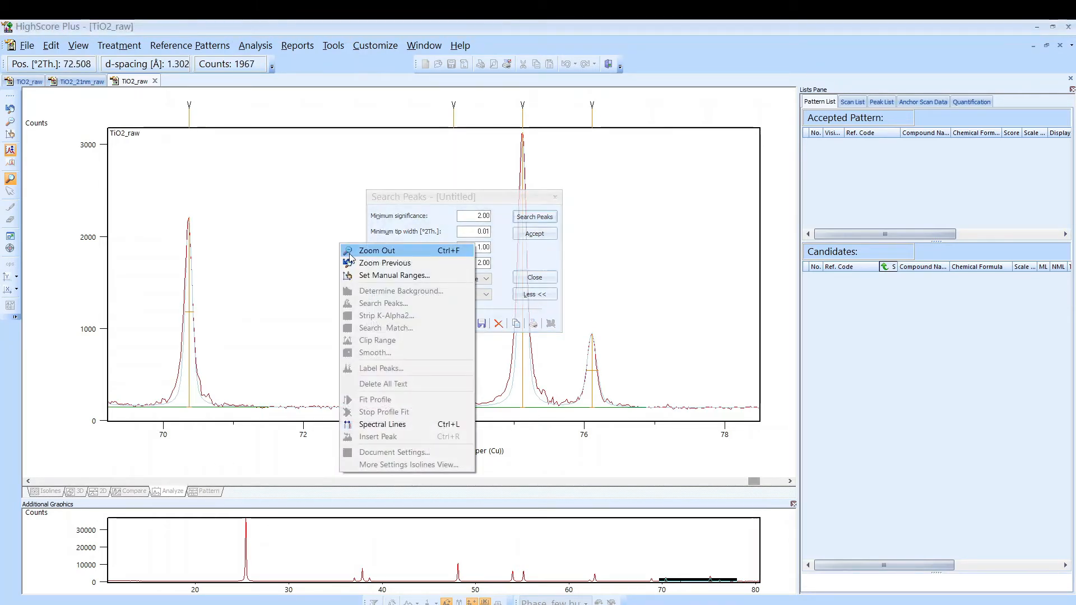
{"action": "left_click", "coordinate": [351, 254]}
{"action": "left_click_drag", "start_coordinate": [671, 358], "coordinate": [740, 446]}
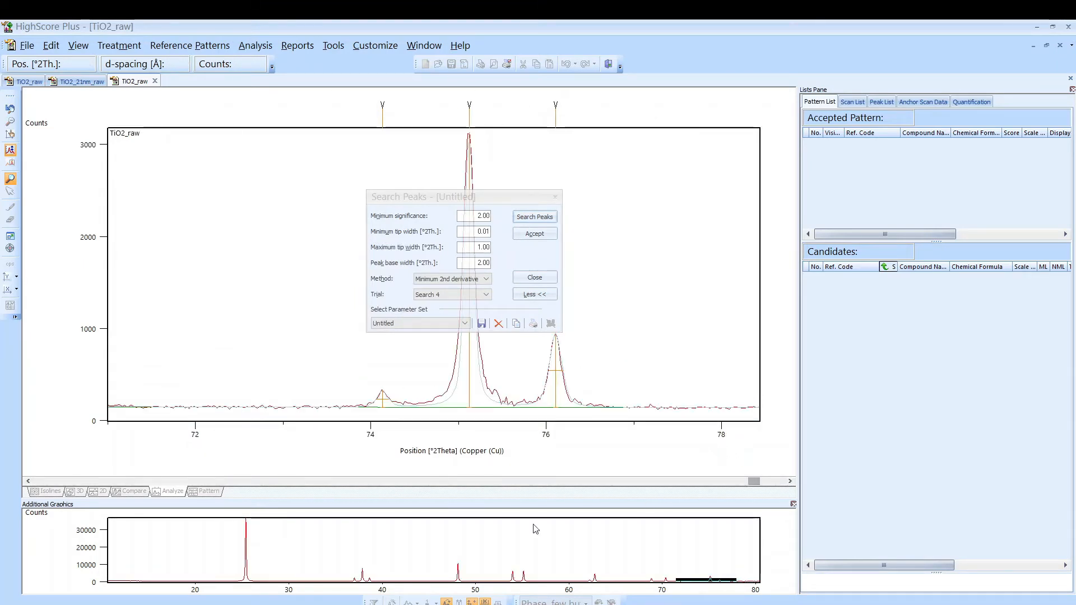
{"action": "mouse_move", "coordinate": [755, 482]}
{"action": "left_mouse_down"}
{"action": "mouse_move", "coordinate": [776, 482]}
{"action": "mouse_move", "coordinate": [732, 482]}
{"action": "mouse_move", "coordinate": [750, 482]}
{"action": "left_mouse_up"}
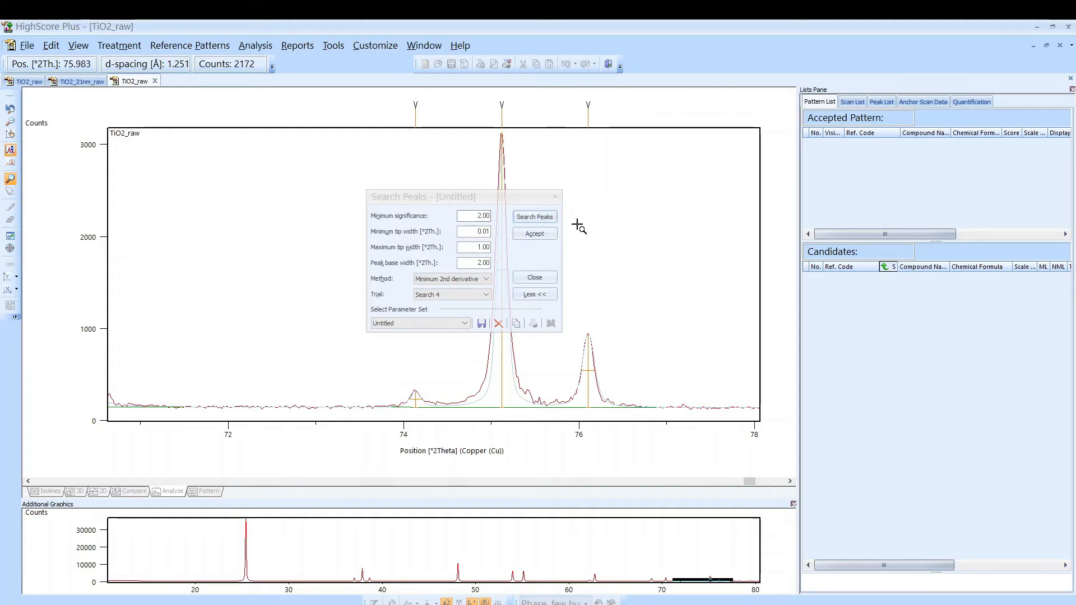
{"action": "left_click", "coordinate": [538, 234]}
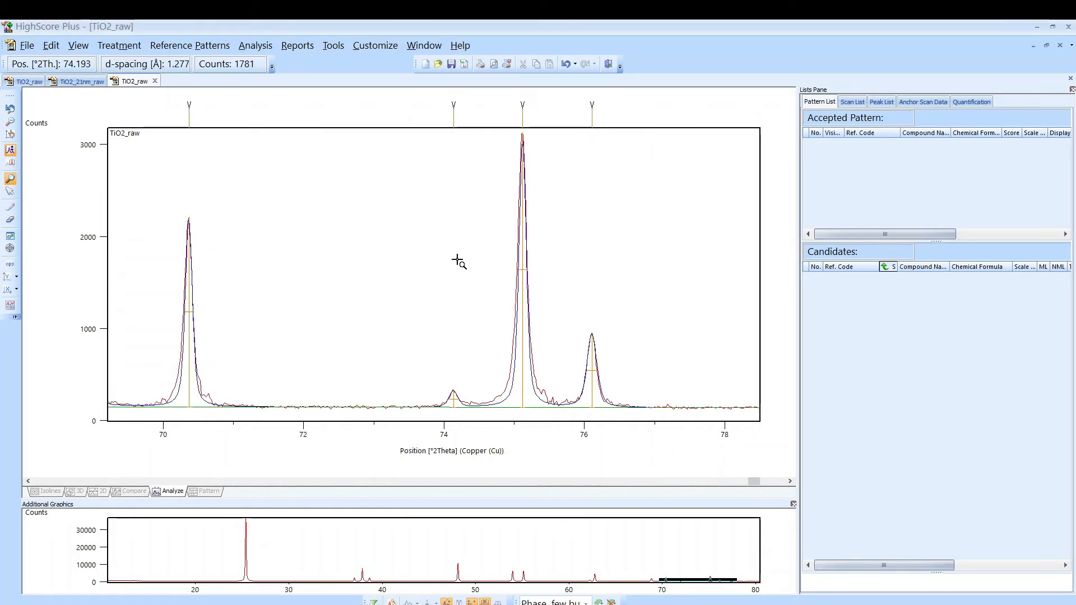
{"action": "right_click", "coordinate": [456, 260]}
{"action": "left_click", "coordinate": [474, 267]}
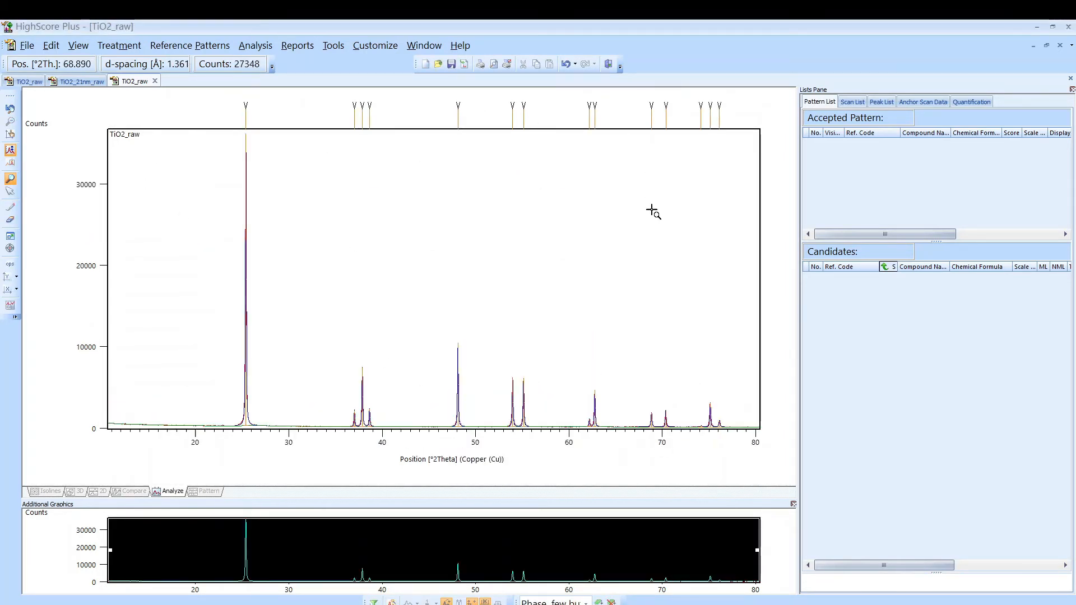
Examine the peak list of the scan, comparing its entries with the marked peaks in the pattern.
{"action": "left_click", "coordinate": [883, 102]}
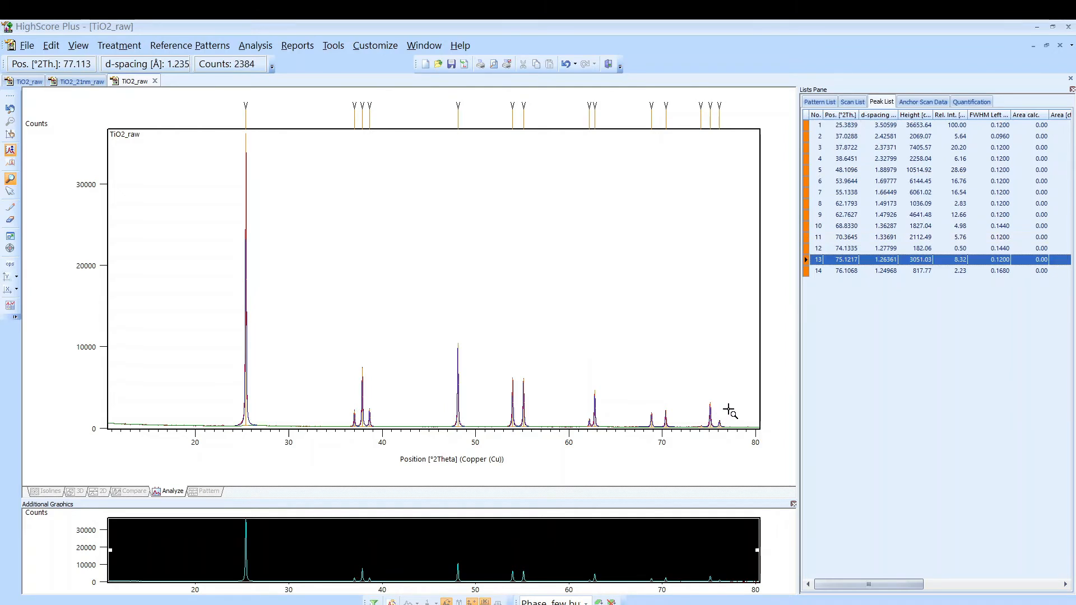
{"action": "left_click", "coordinate": [854, 103]}
{"action": "left_click", "coordinate": [882, 103]}
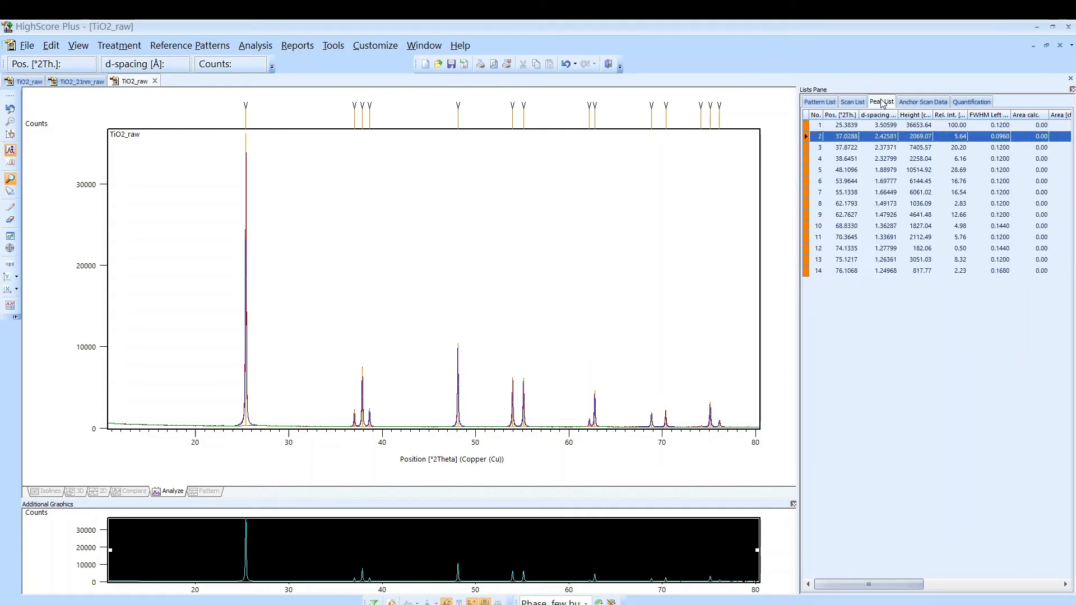
{"action": "left_click", "coordinate": [854, 103]}
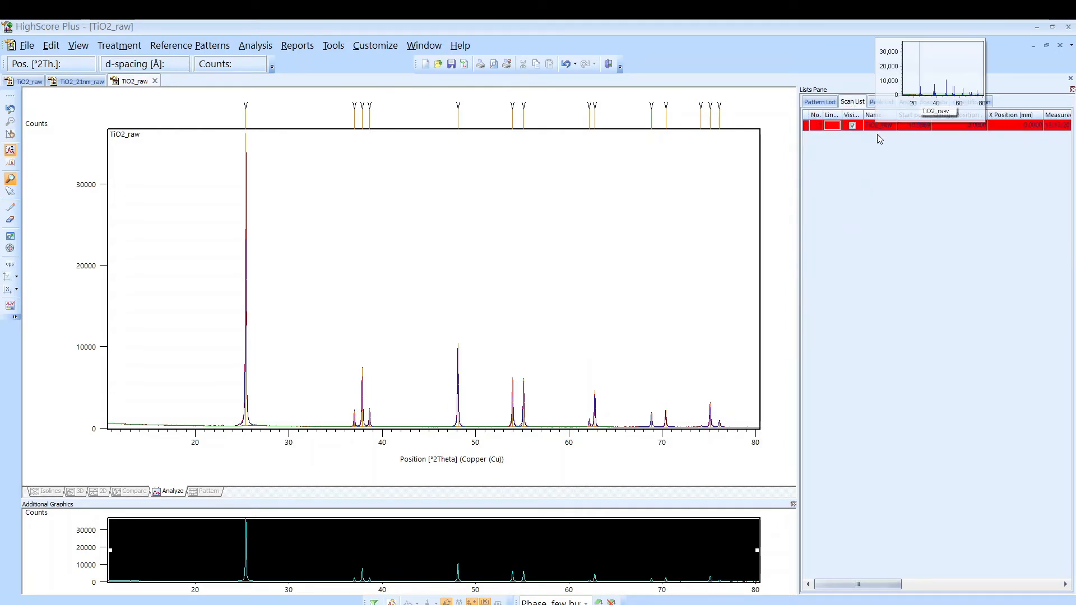
{"action": "left_click", "coordinate": [881, 102]}
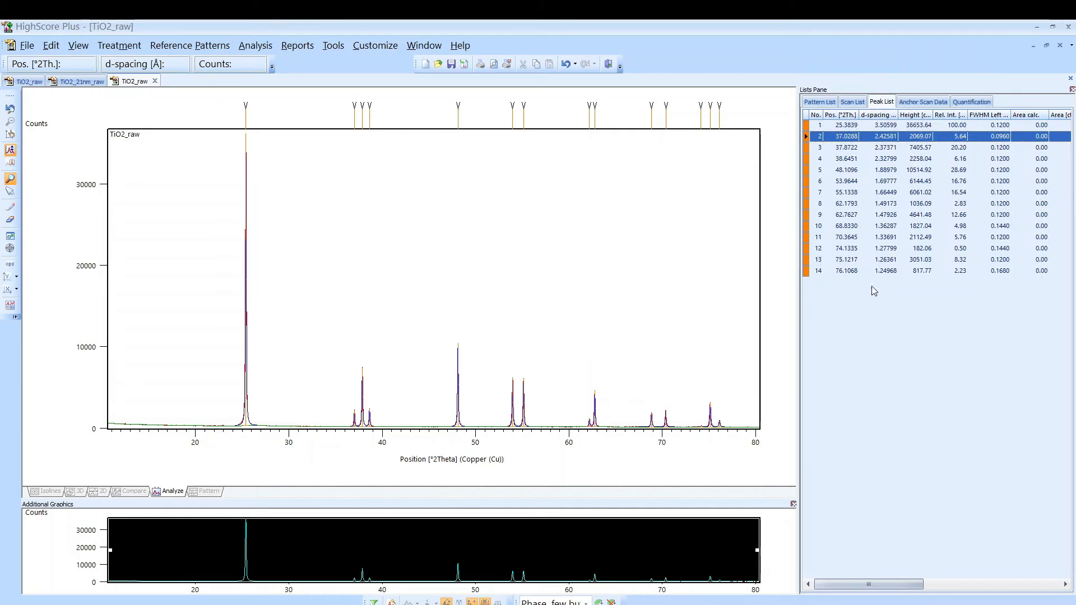
{"action": "mouse_move", "coordinate": [247, 352]}
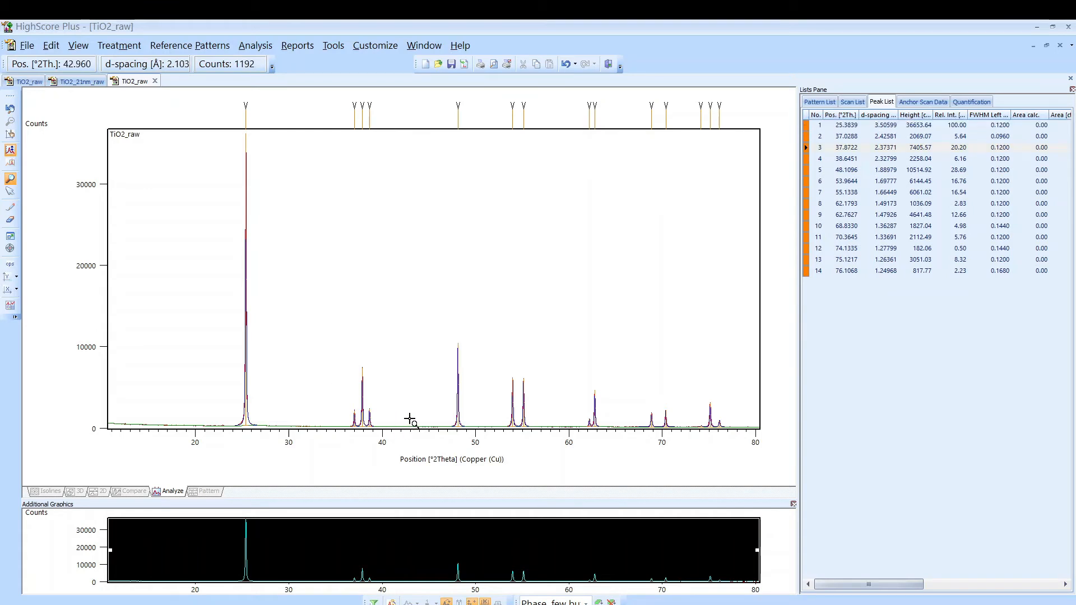
{"action": "left_click", "coordinate": [456, 394]}
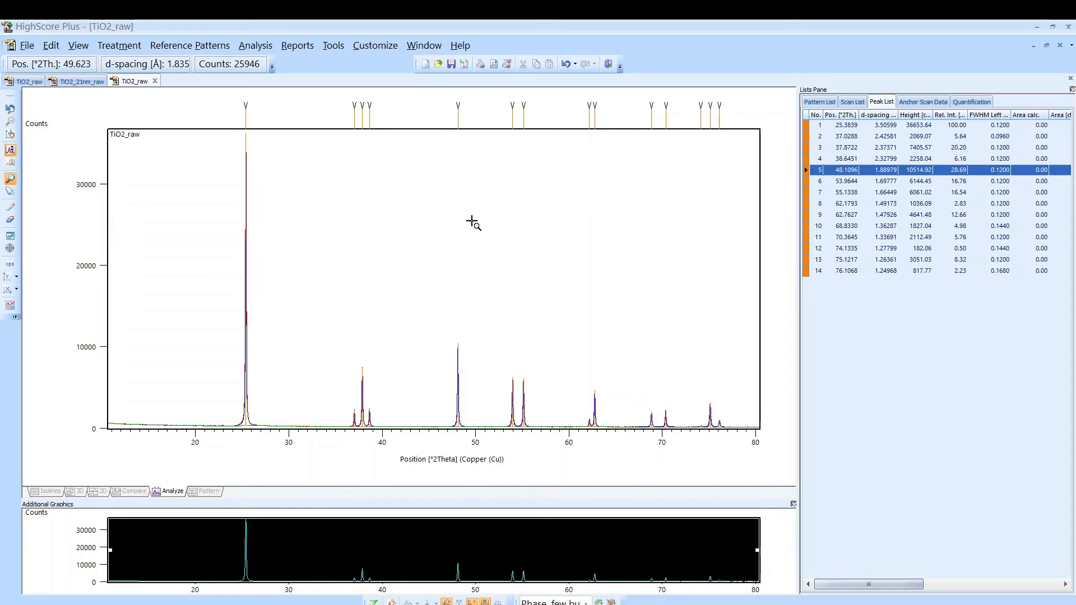
View the options for retrieving reference patterns by reference code and by restrictions, closing both without loading any pattern.
{"action": "left_click", "coordinate": [203, 48]}
{"action": "mouse_move", "coordinate": [204, 66]}
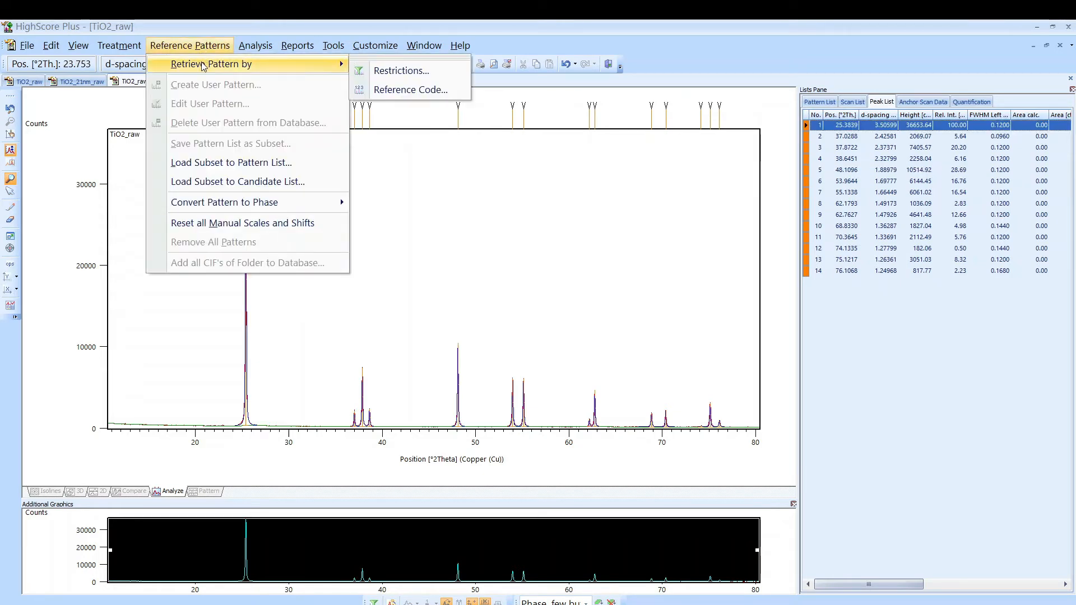
{"action": "left_click", "coordinate": [388, 88]}
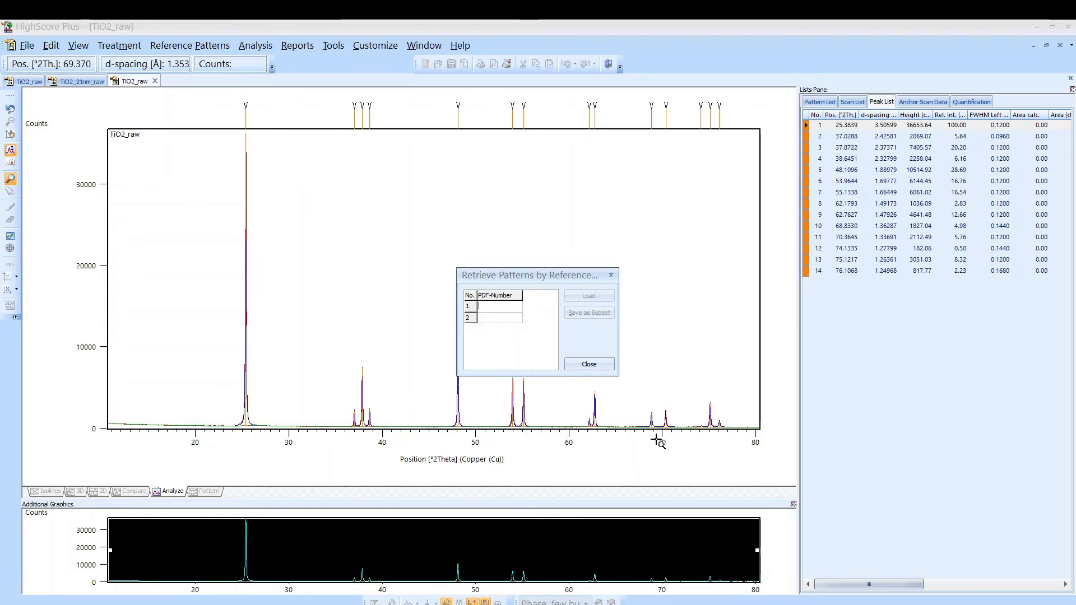
{"action": "left_click", "coordinate": [665, 413]}
{"action": "mouse_move", "coordinate": [666, 413]}
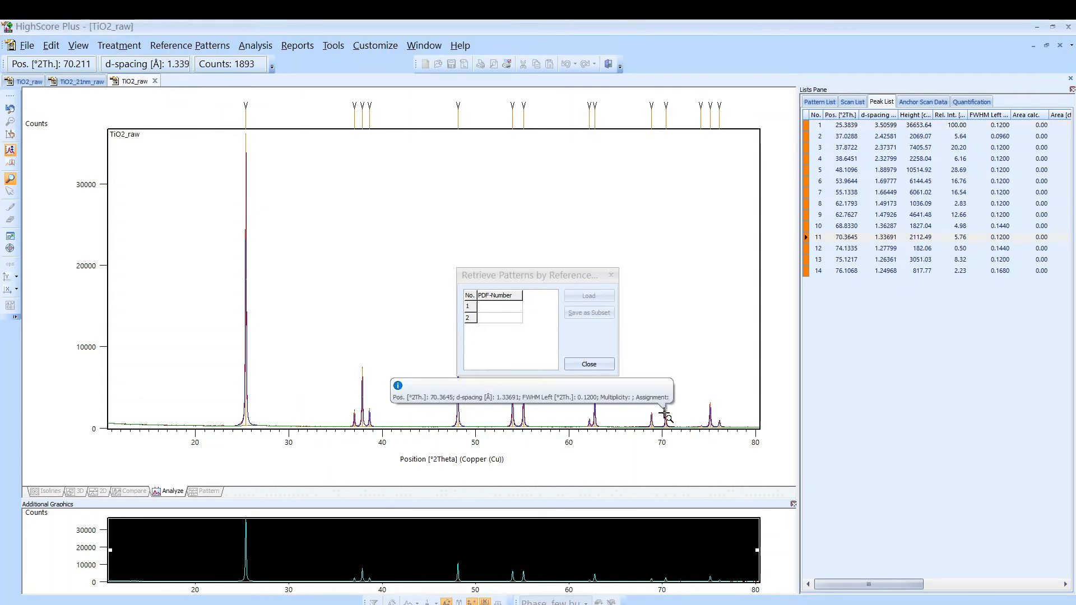
{"action": "left_click", "coordinate": [650, 406]}
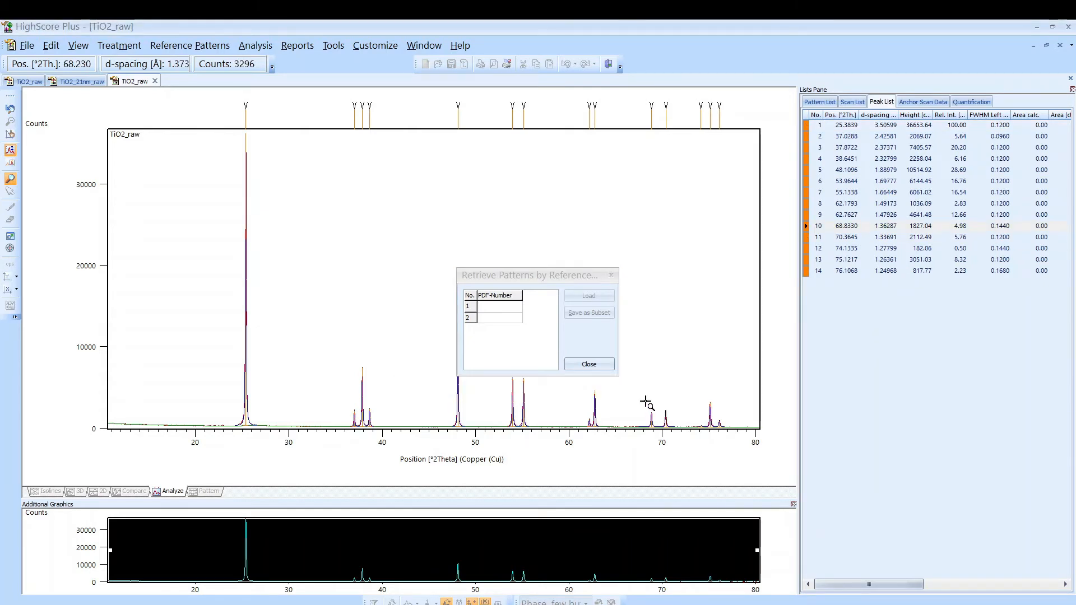
{"action": "left_click", "coordinate": [589, 365]}
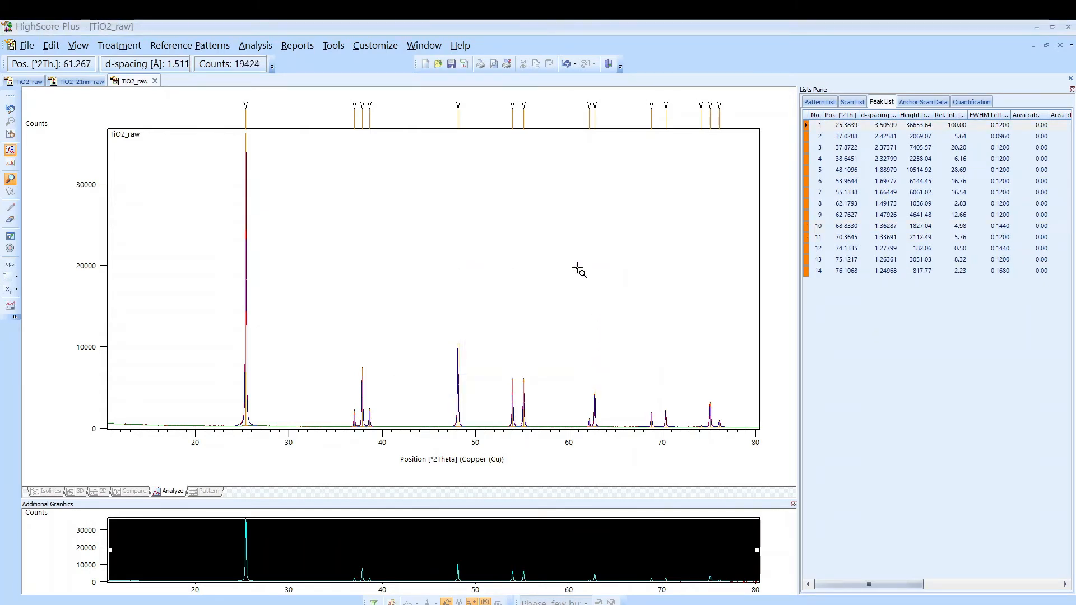
{"action": "left_click", "coordinate": [214, 48]}
{"action": "mouse_move", "coordinate": [214, 65]}
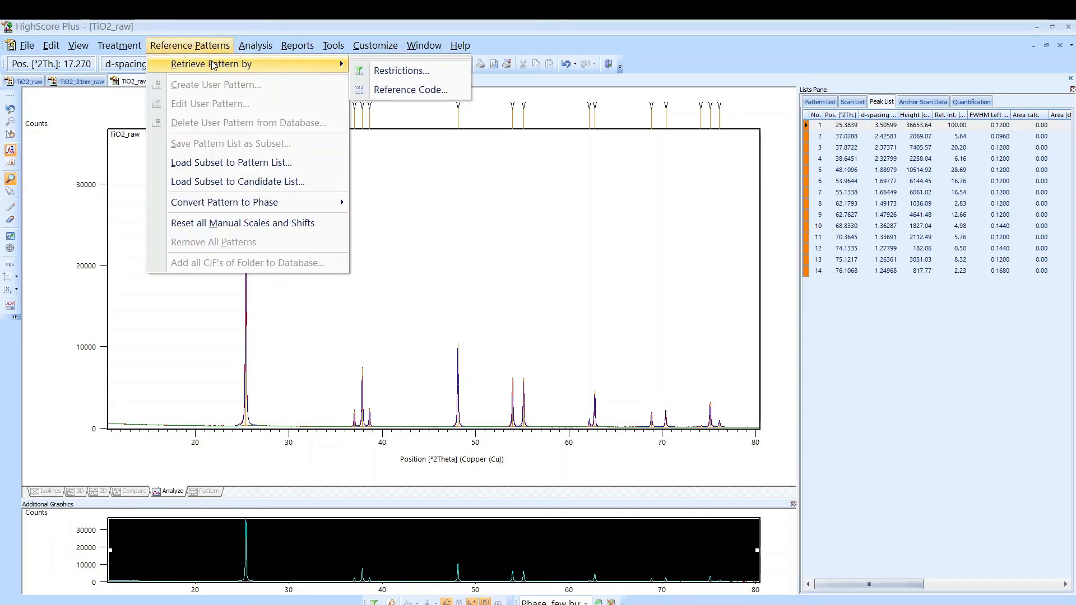
{"action": "left_click", "coordinate": [388, 73]}
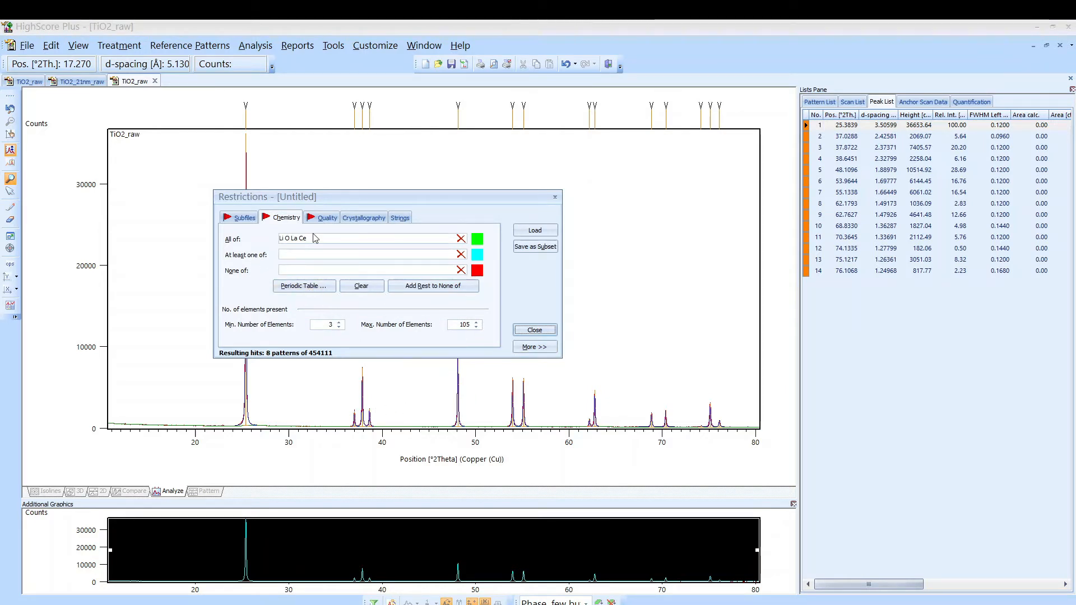
{"action": "left_click", "coordinate": [536, 330]}
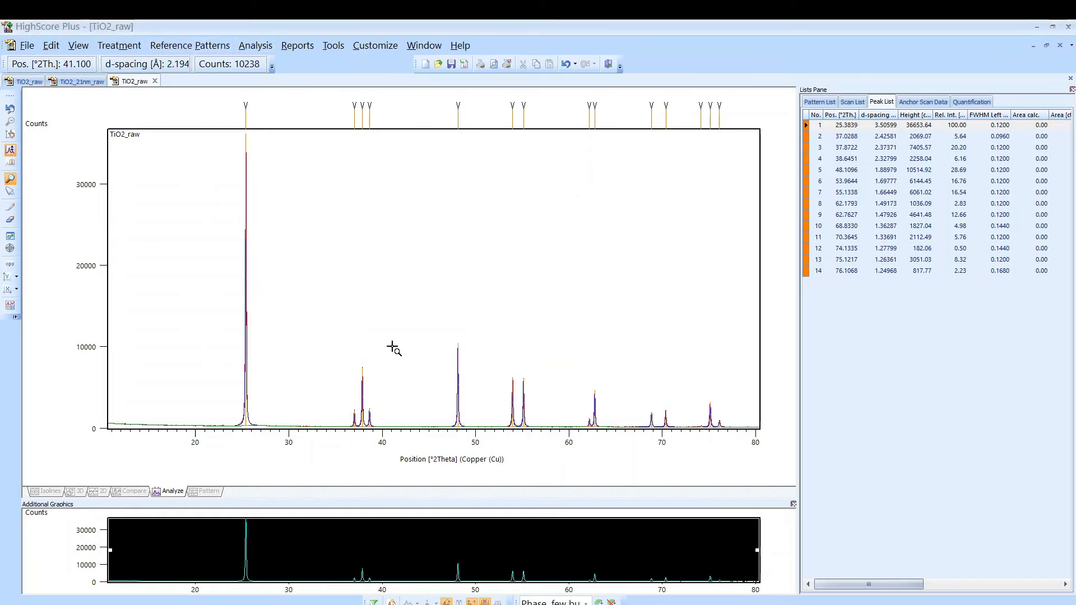
Set up a Search & Match on Peak & Profile Data with the Single phase scoring scheme.
{"action": "left_click", "coordinate": [257, 47]}
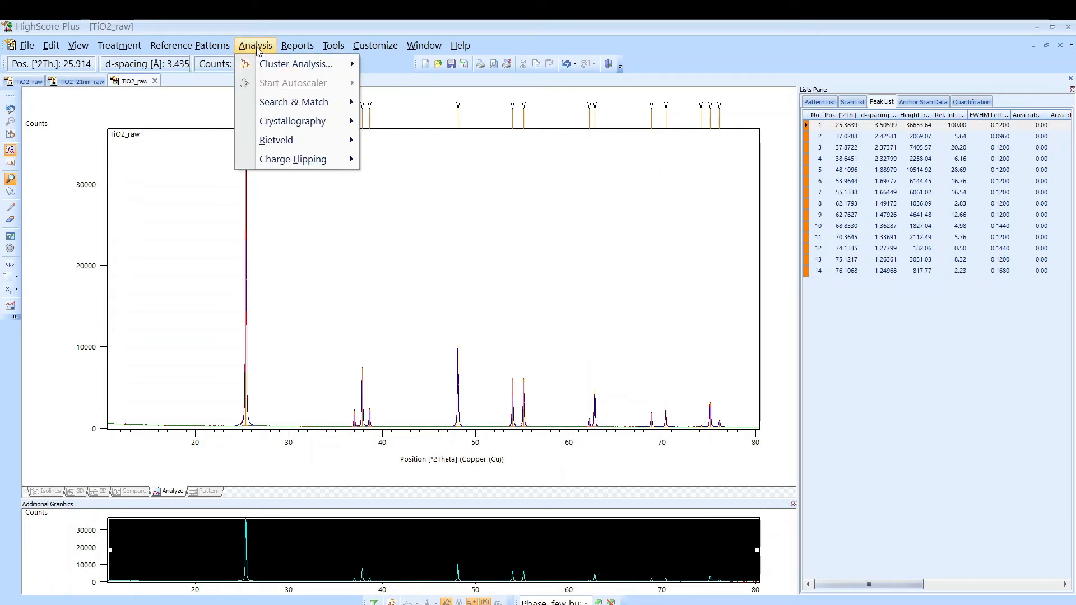
{"action": "mouse_move", "coordinate": [278, 109]}
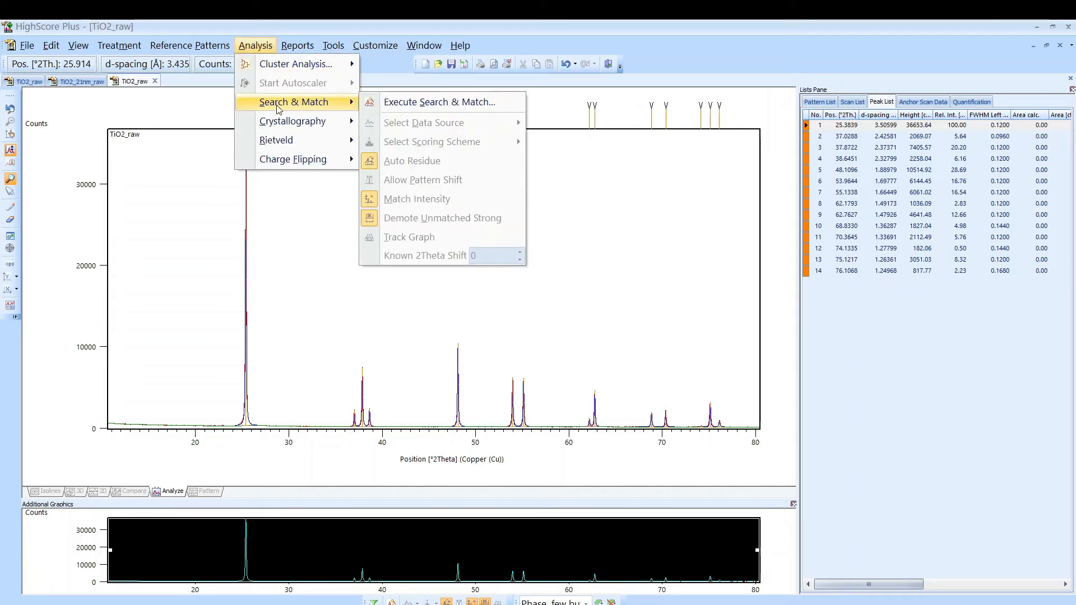
{"action": "left_click", "coordinate": [432, 106]}
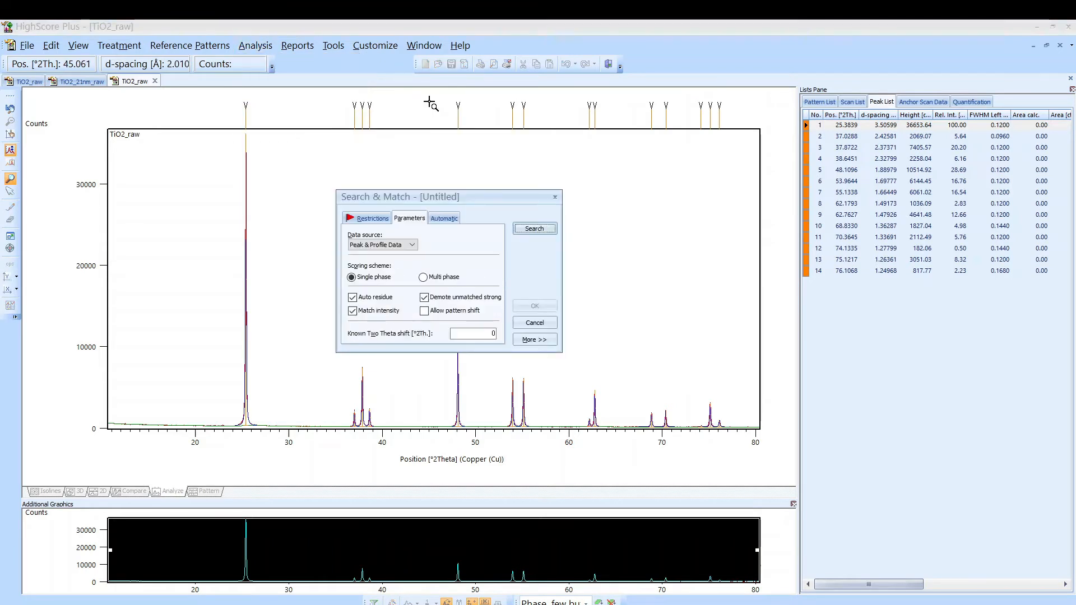
{"action": "left_click_drag", "start_coordinate": [430, 201], "coordinate": [349, 166]}
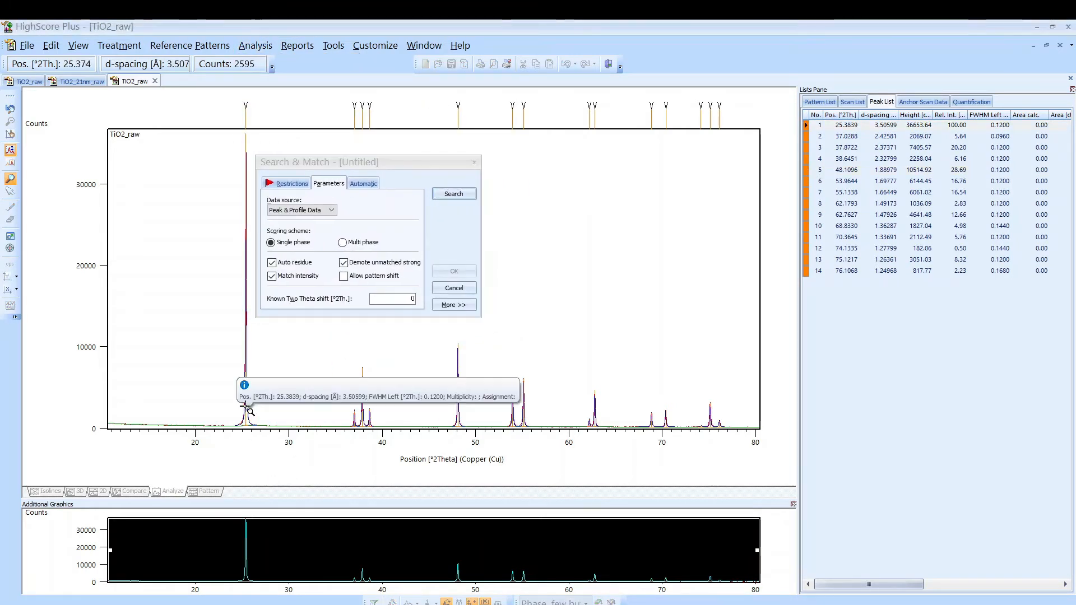
{"action": "left_click", "coordinate": [242, 363]}
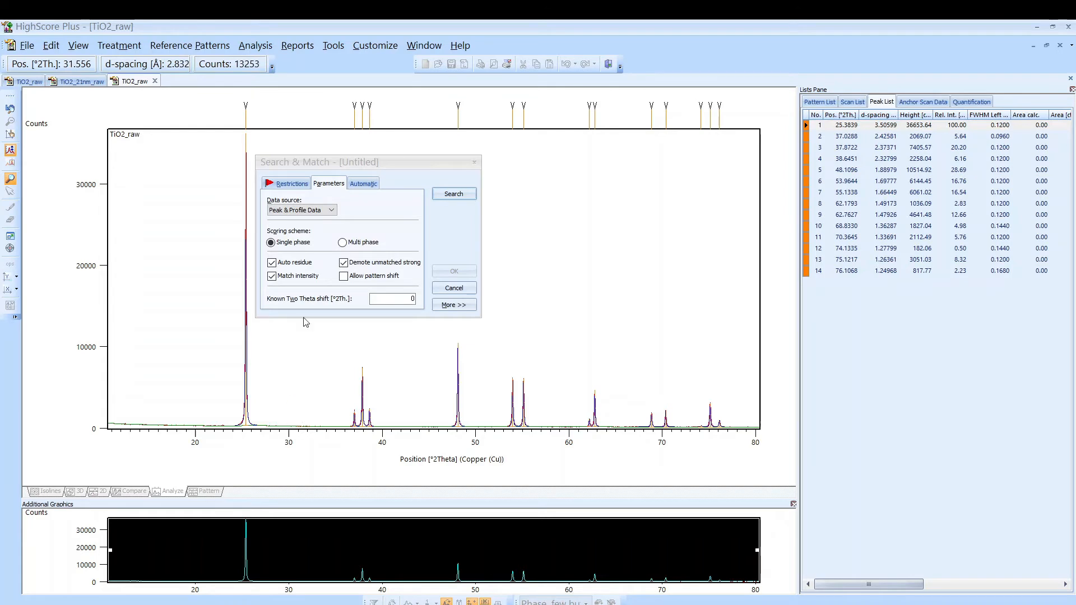
{"action": "left_click", "coordinate": [344, 248]}
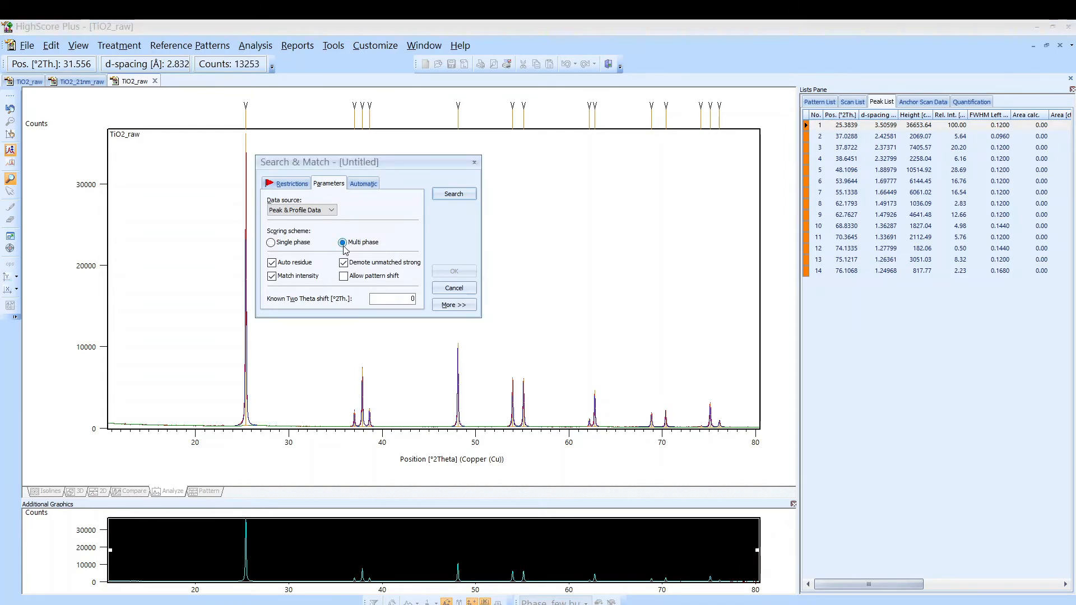
{"action": "left_click", "coordinate": [272, 244]}
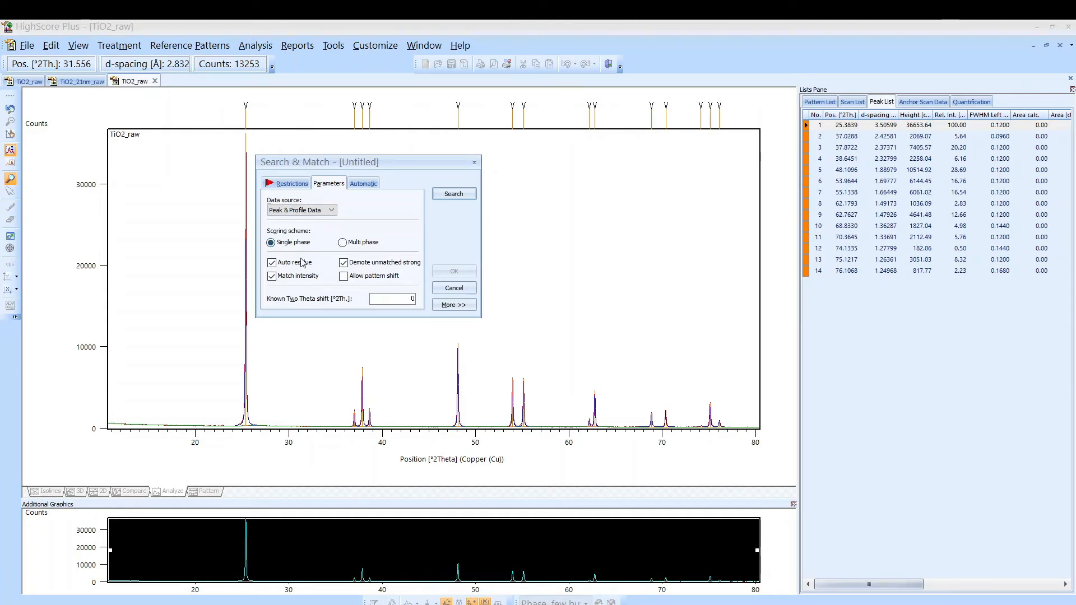
Open the search's Untitled restriction set for editing and review its selected chemistry and subfiles.
{"action": "left_click", "coordinate": [291, 187]}
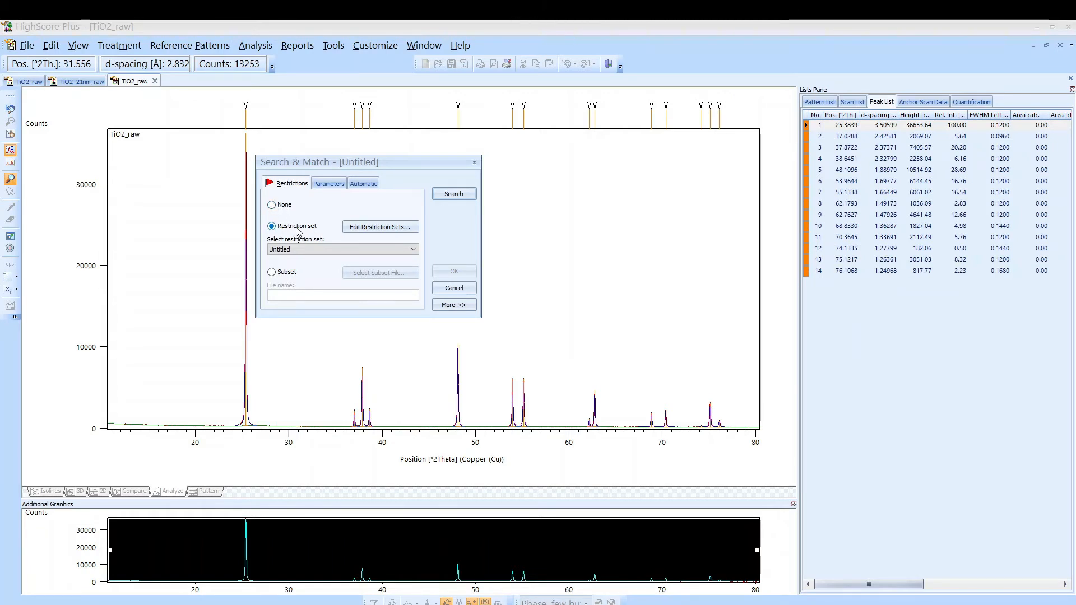
{"action": "left_click", "coordinate": [378, 231]}
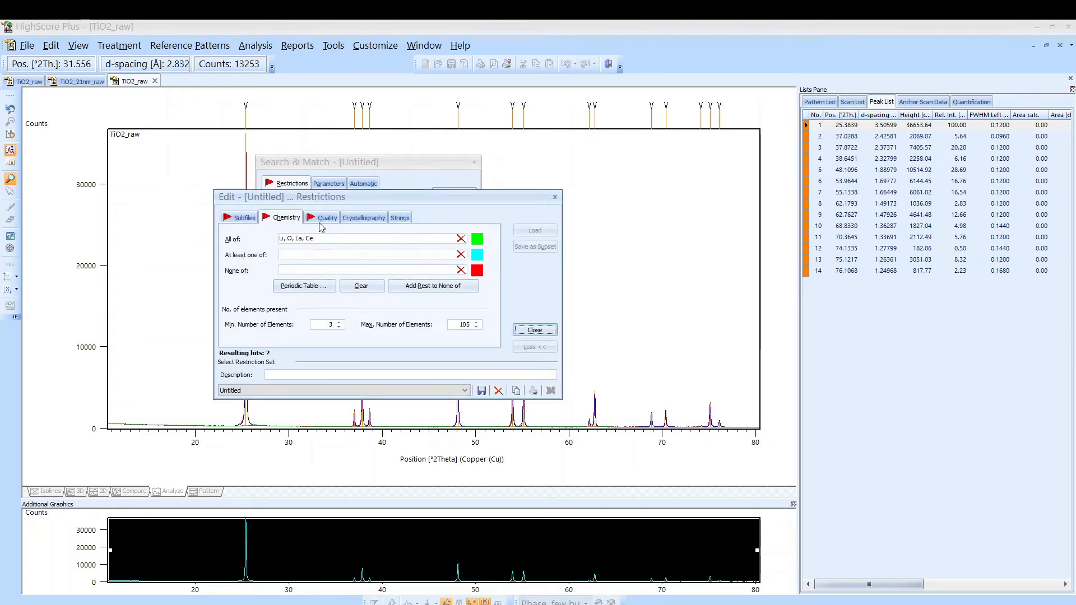
{"action": "left_click", "coordinate": [242, 218]}
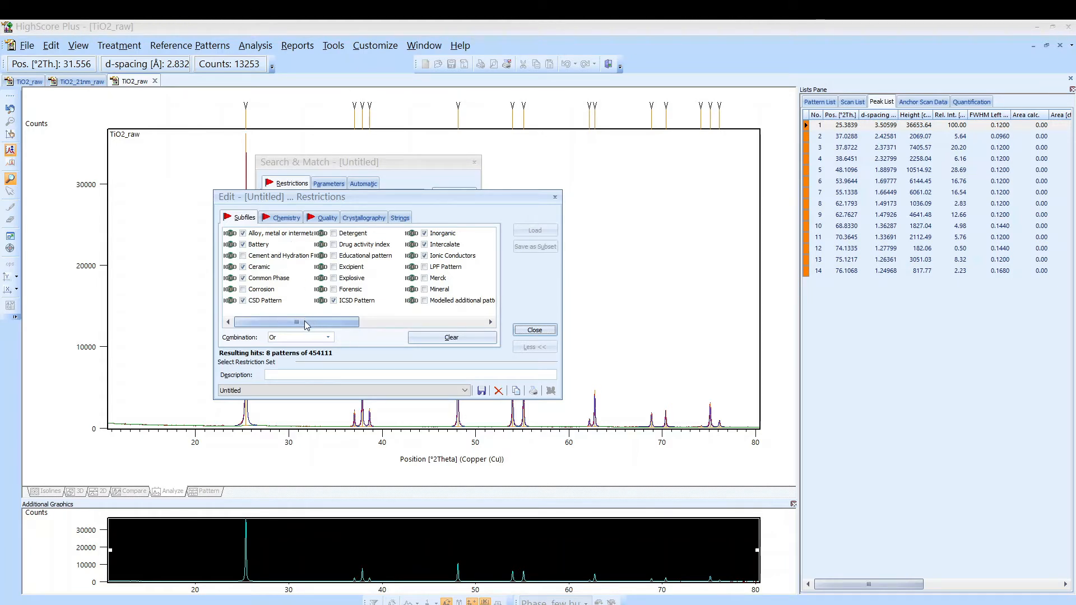
{"action": "mouse_move", "coordinate": [306, 323]}
{"action": "left_mouse_down"}
{"action": "mouse_move", "coordinate": [344, 322]}
{"action": "mouse_move", "coordinate": [308, 323]}
{"action": "left_mouse_up"}
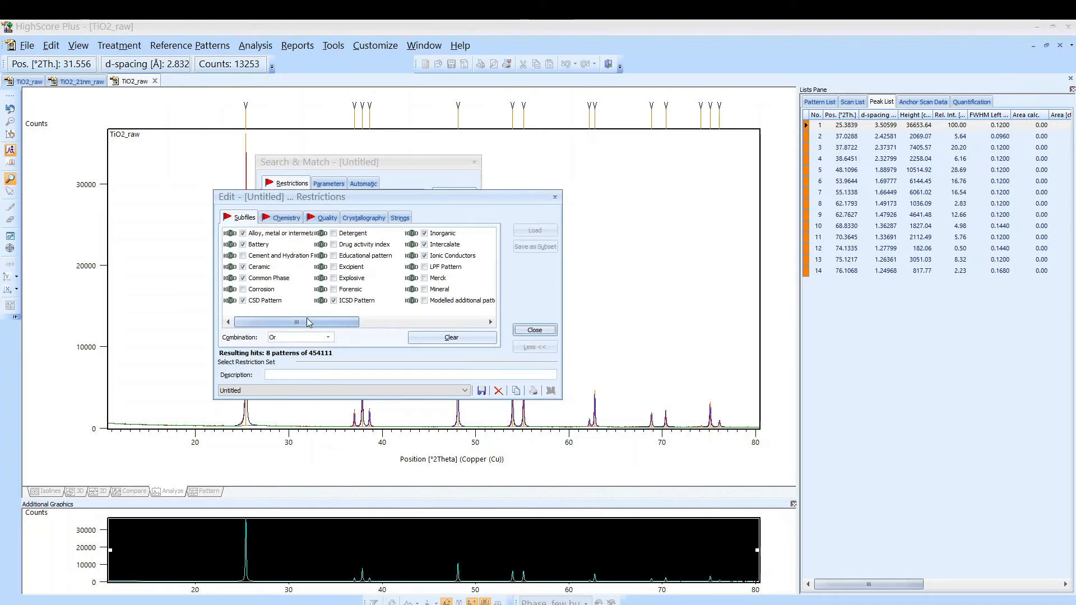
{"action": "left_click_drag", "start_coordinate": [326, 324], "coordinate": [451, 330]}
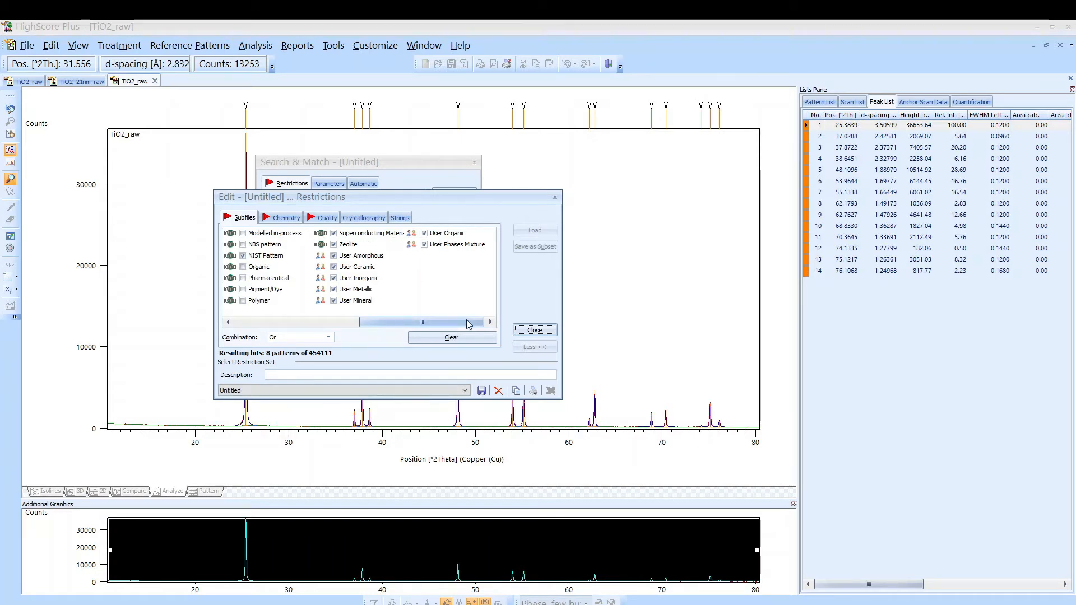
{"action": "left_click_drag", "start_coordinate": [422, 322], "coordinate": [297, 322]}
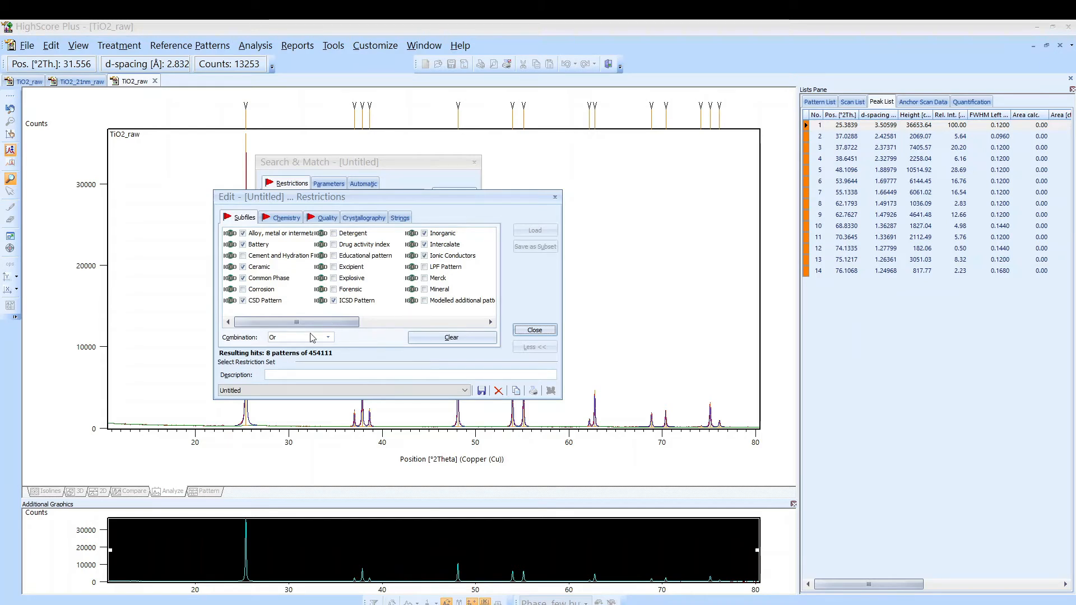
Load the Default restriction set and limit its subfiles to Ceramic, Common Phase, CSD Pattern, Mineral, Inorganic and ICSD Pattern.
{"action": "left_click", "coordinate": [465, 391]}
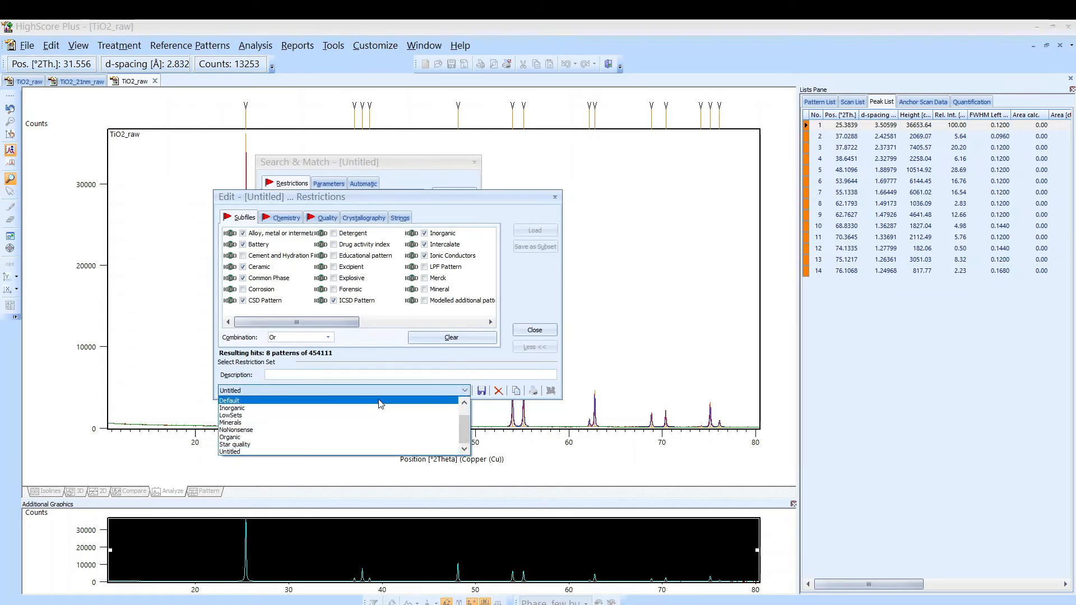
{"action": "left_click", "coordinate": [381, 401]}
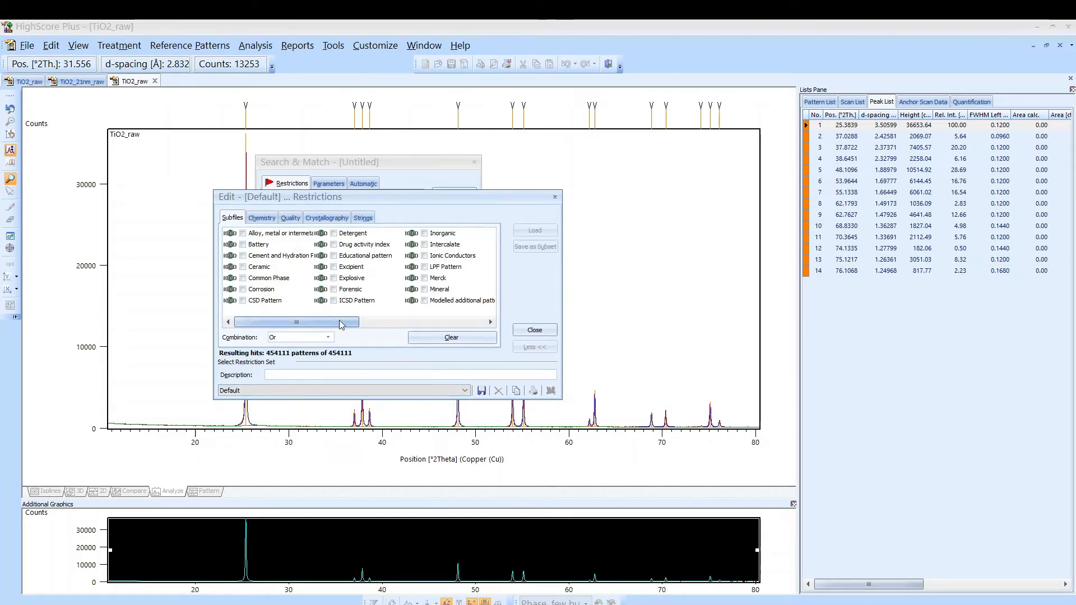
{"action": "mouse_move", "coordinate": [328, 322]}
{"action": "left_mouse_down"}
{"action": "mouse_move", "coordinate": [482, 323]}
{"action": "mouse_move", "coordinate": [339, 323]}
{"action": "left_mouse_up"}
{"action": "left_click", "coordinate": [242, 233]}
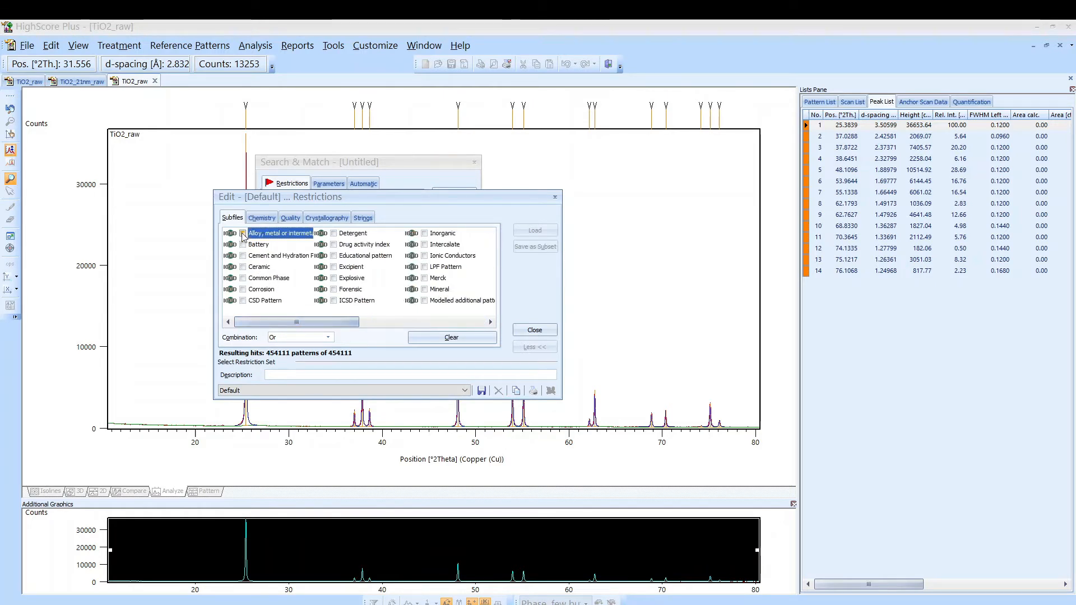
{"action": "left_click", "coordinate": [243, 267]}
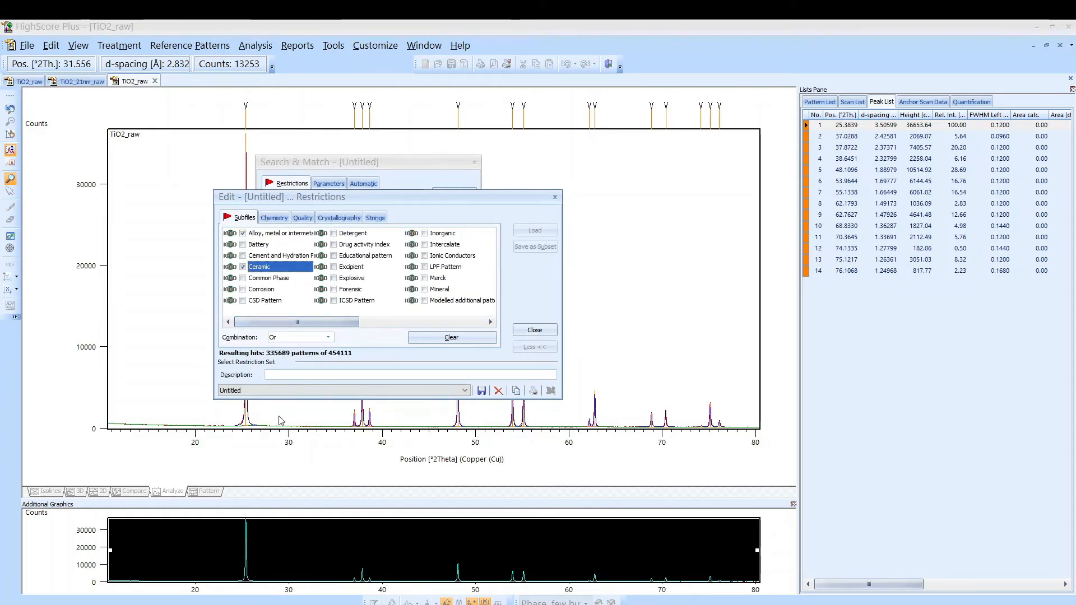
{"action": "left_click", "coordinate": [243, 233]}
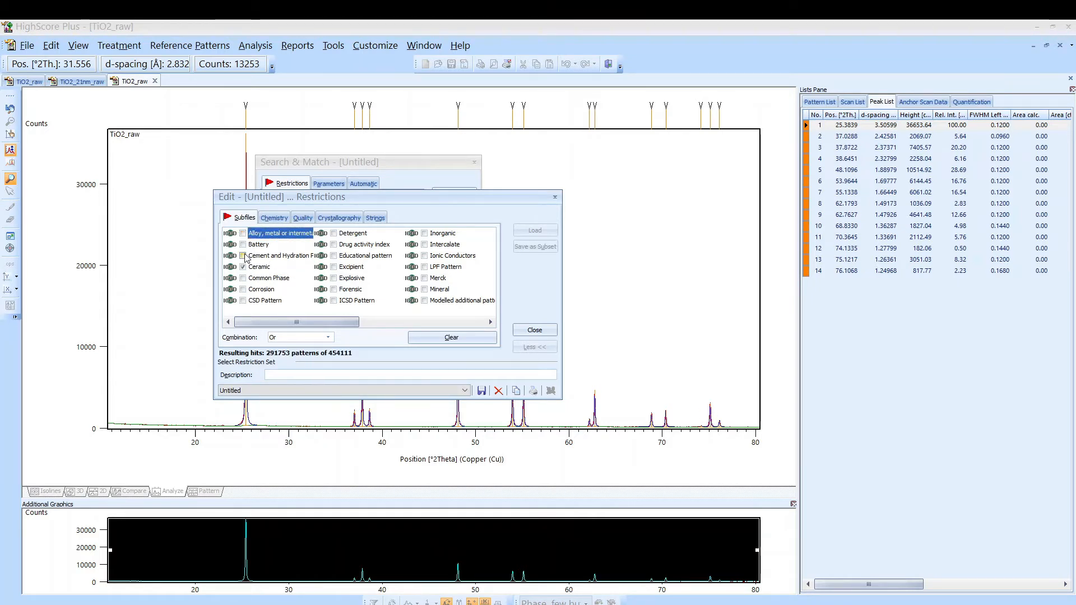
{"action": "left_click", "coordinate": [243, 278]}
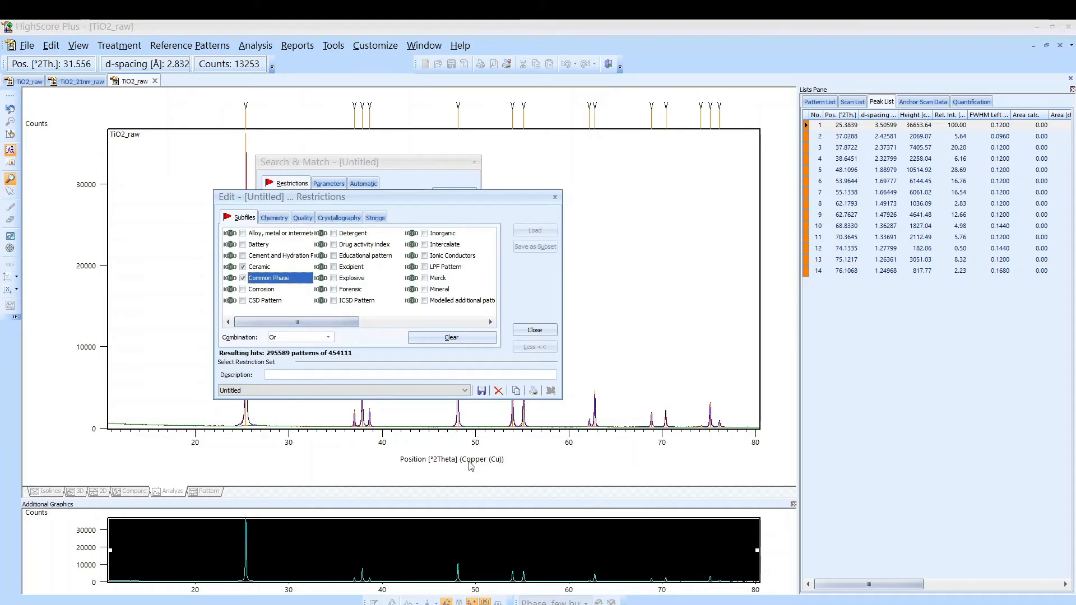
{"action": "left_click", "coordinate": [243, 300]}
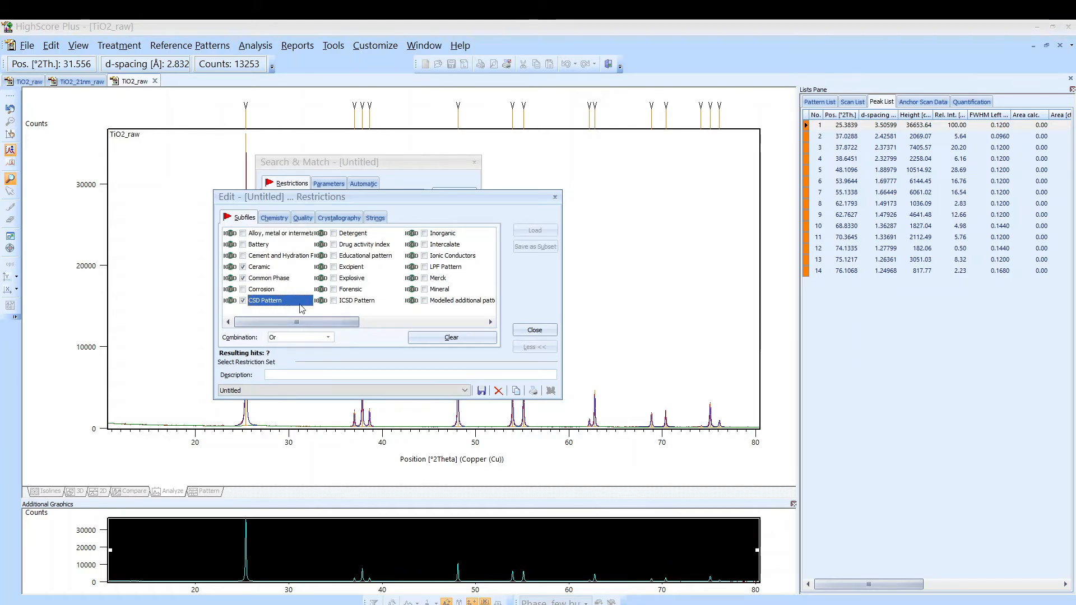
{"action": "left_click", "coordinate": [424, 289]}
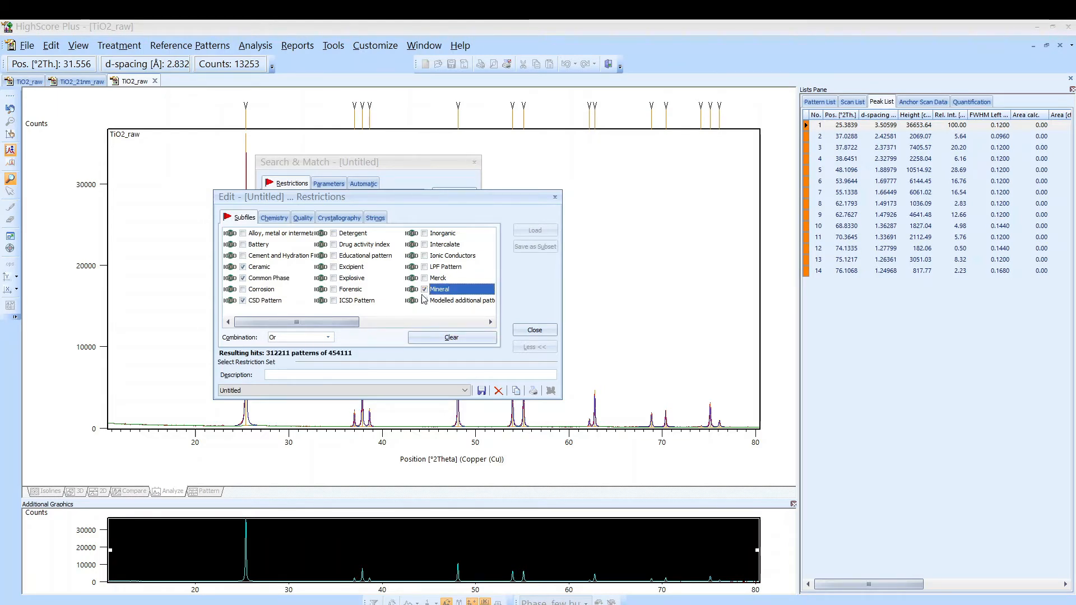
{"action": "left_click", "coordinate": [424, 234]}
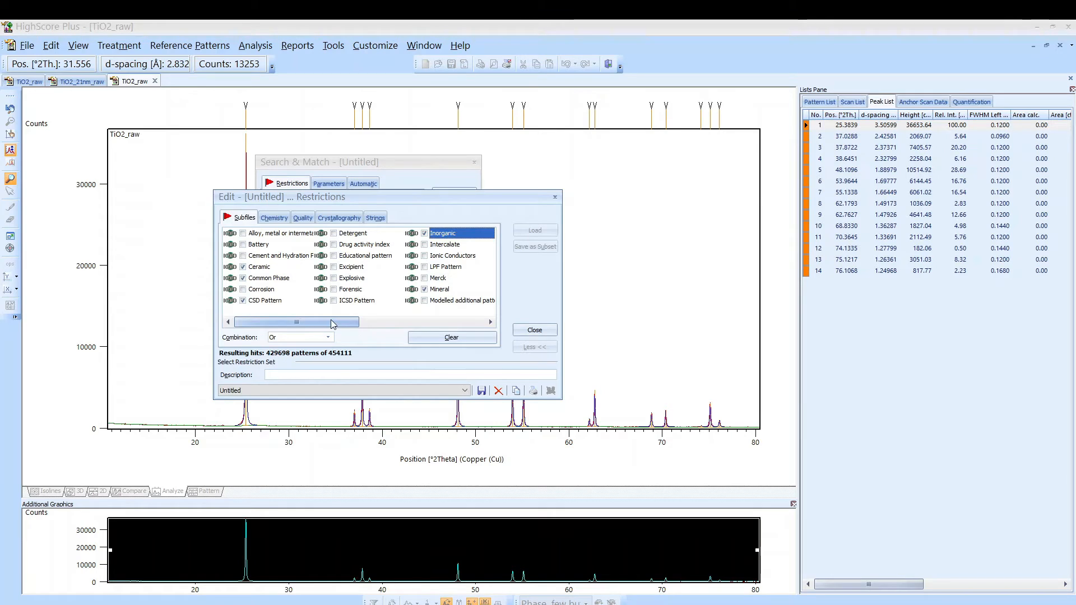
{"action": "left_click", "coordinate": [334, 301]}
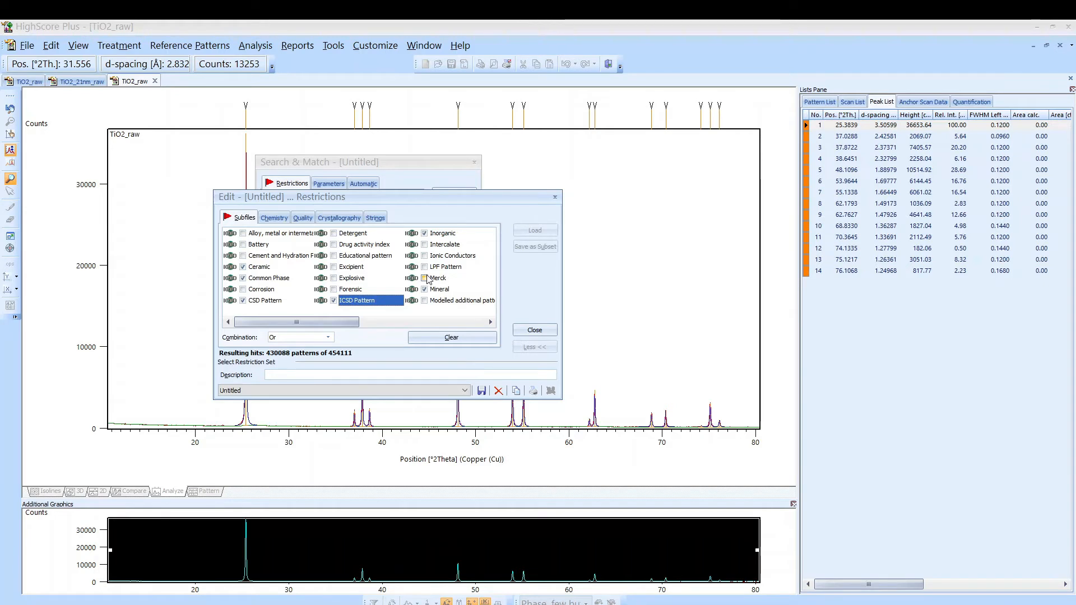
Try the And combination for the selected subfiles, check the Ceramic and Common Phase entries, and return the combination to Or.
{"action": "left_click", "coordinate": [329, 337]}
{"action": "left_click", "coordinate": [321, 349]}
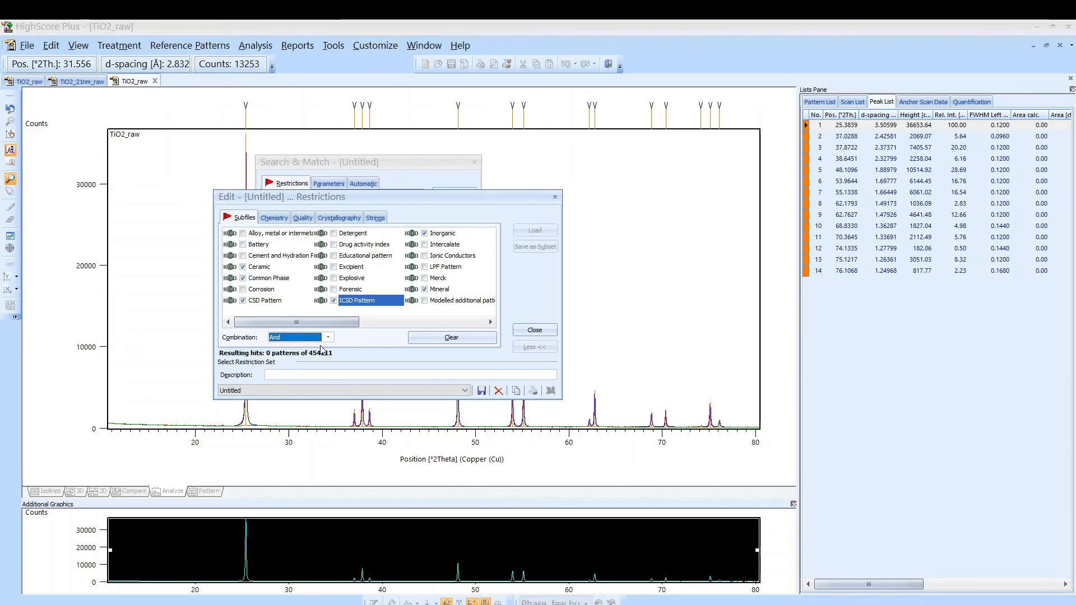
{"action": "left_click", "coordinate": [256, 268]}
{"action": "left_click", "coordinate": [259, 280]}
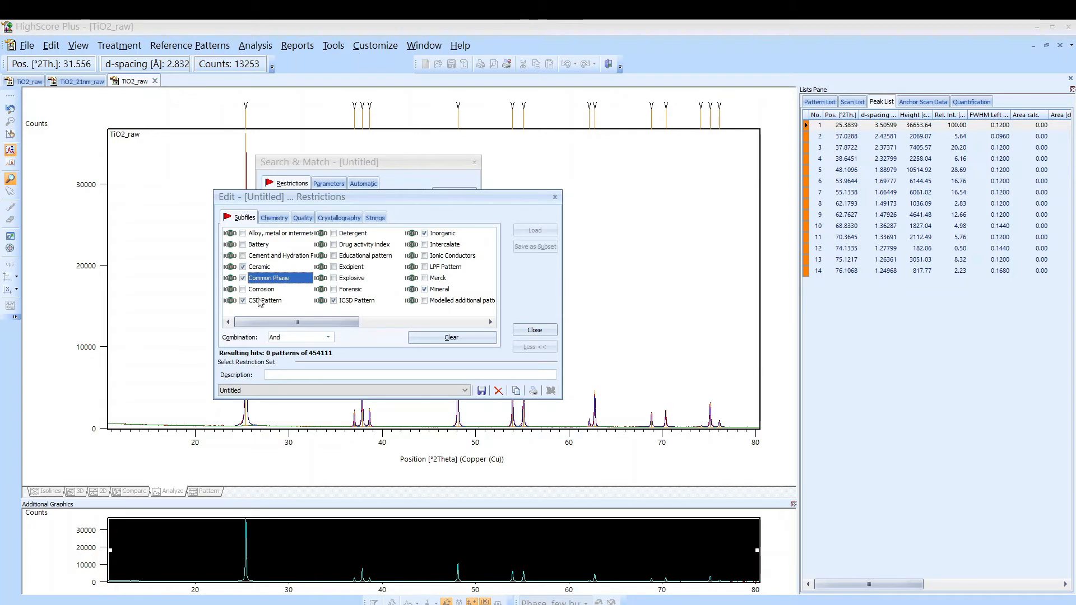
{"action": "left_click", "coordinate": [328, 337]}
{"action": "left_click", "coordinate": [307, 356]}
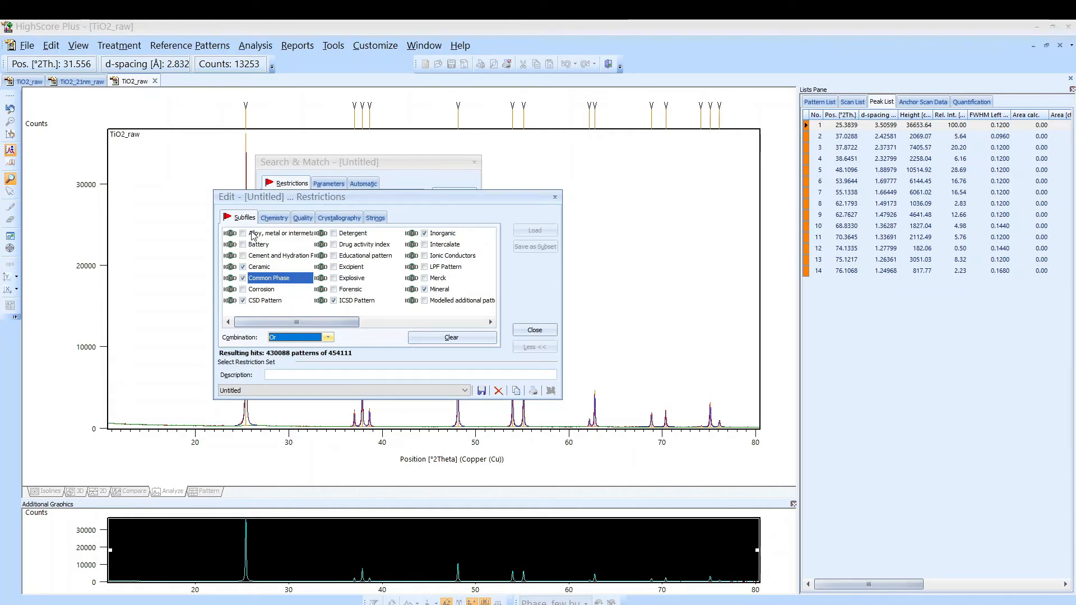
Restrict the chemistry to patterns containing all of Ti and O, excluding every other element in the periodic table.
{"action": "left_click", "coordinate": [274, 218]}
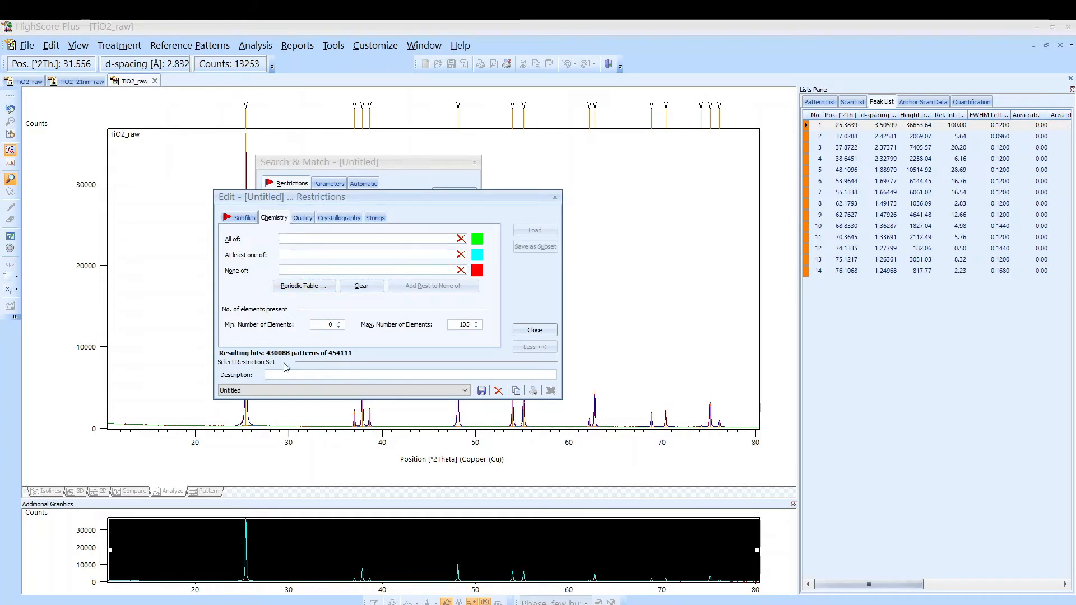
{"action": "left_click", "coordinate": [313, 289]}
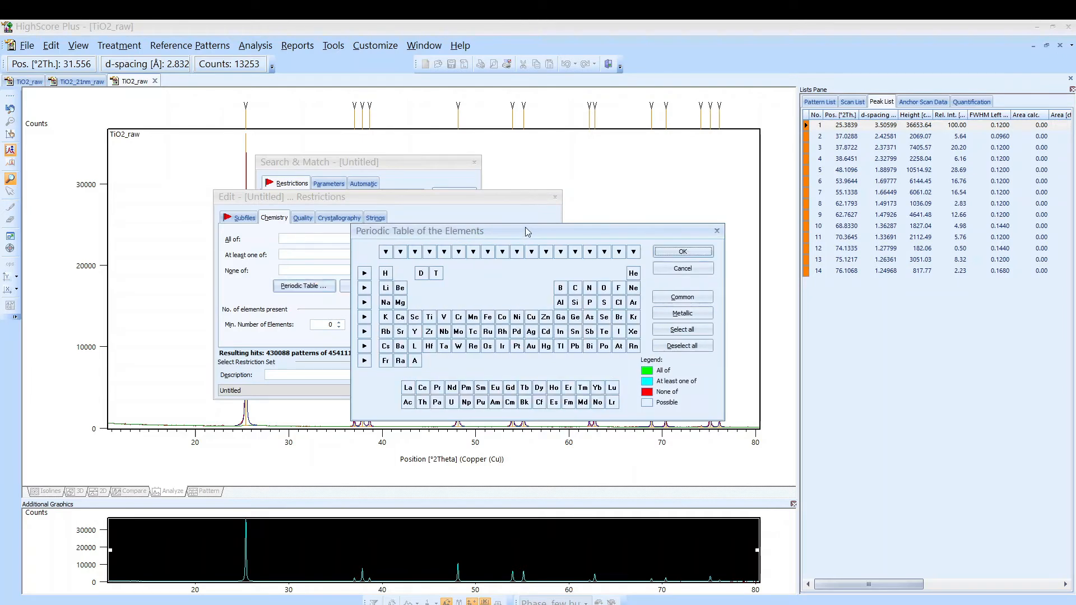
{"action": "left_click_drag", "start_coordinate": [527, 232], "coordinate": [407, 193]}
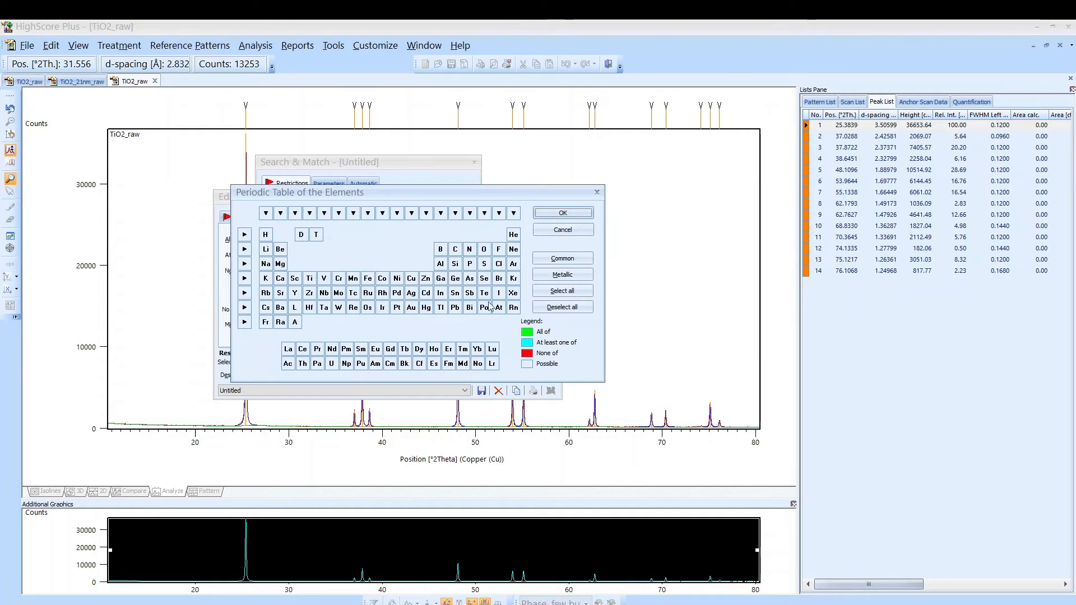
{"action": "left_click", "coordinate": [560, 290]}
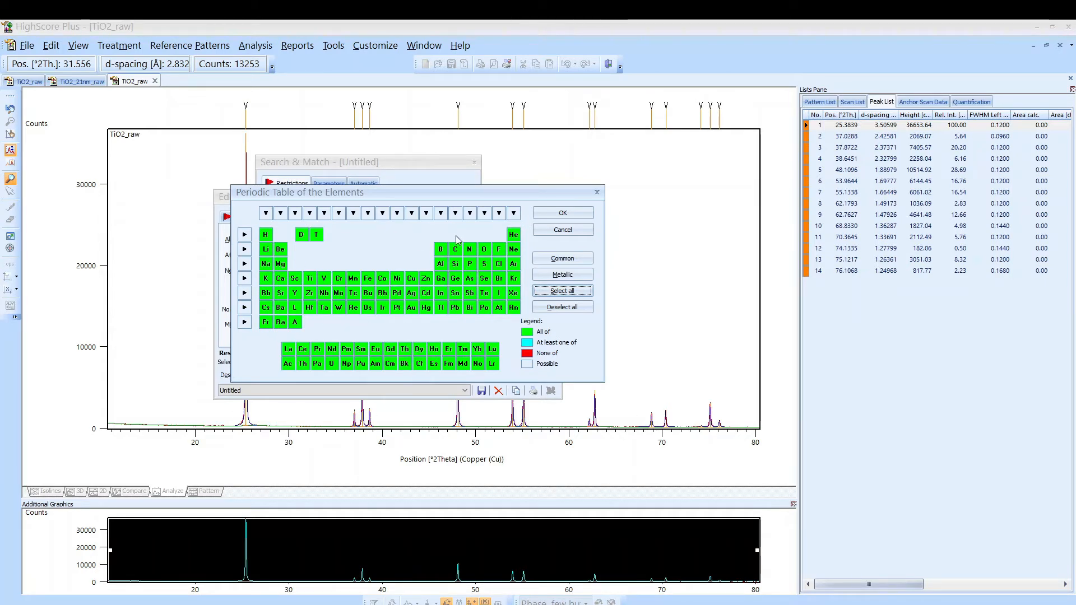
{"action": "left_click", "coordinate": [562, 291]}
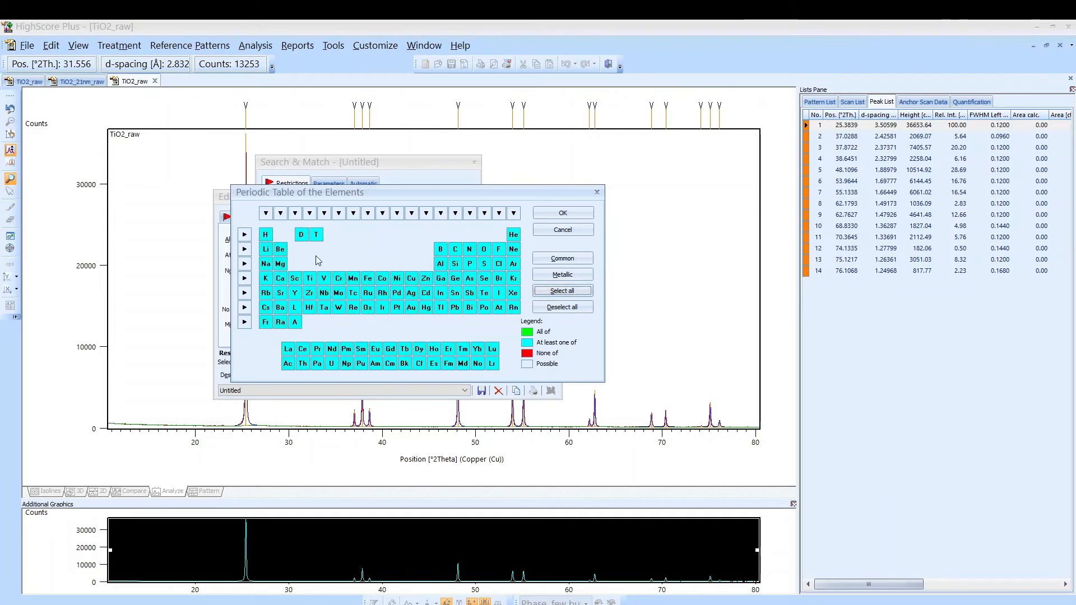
{"action": "left_click", "coordinate": [574, 297]}
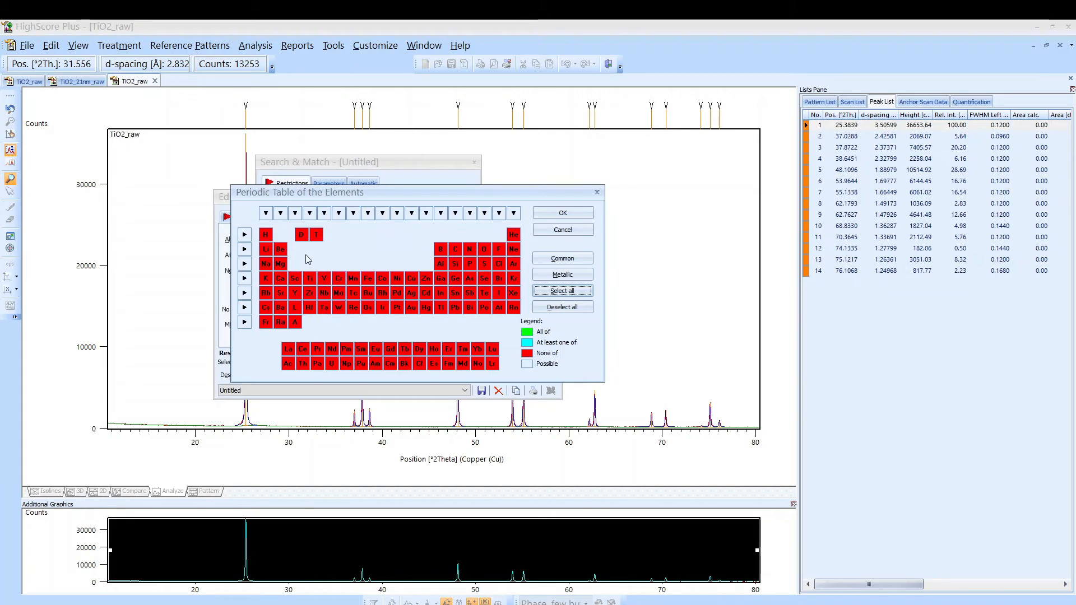
{"action": "left_click", "coordinate": [310, 280]}
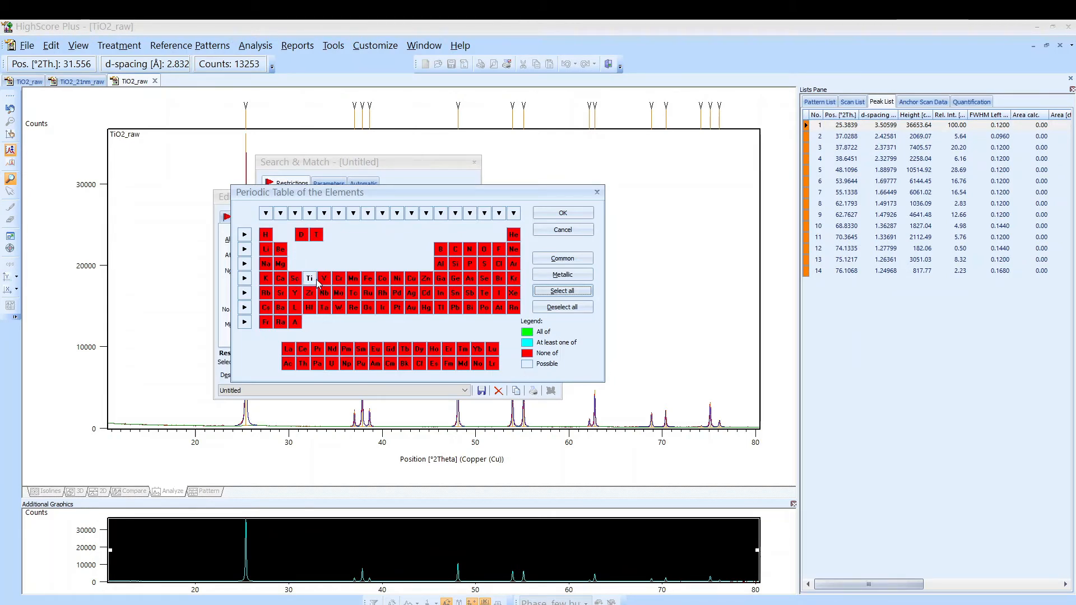
{"action": "left_click", "coordinate": [310, 279]}
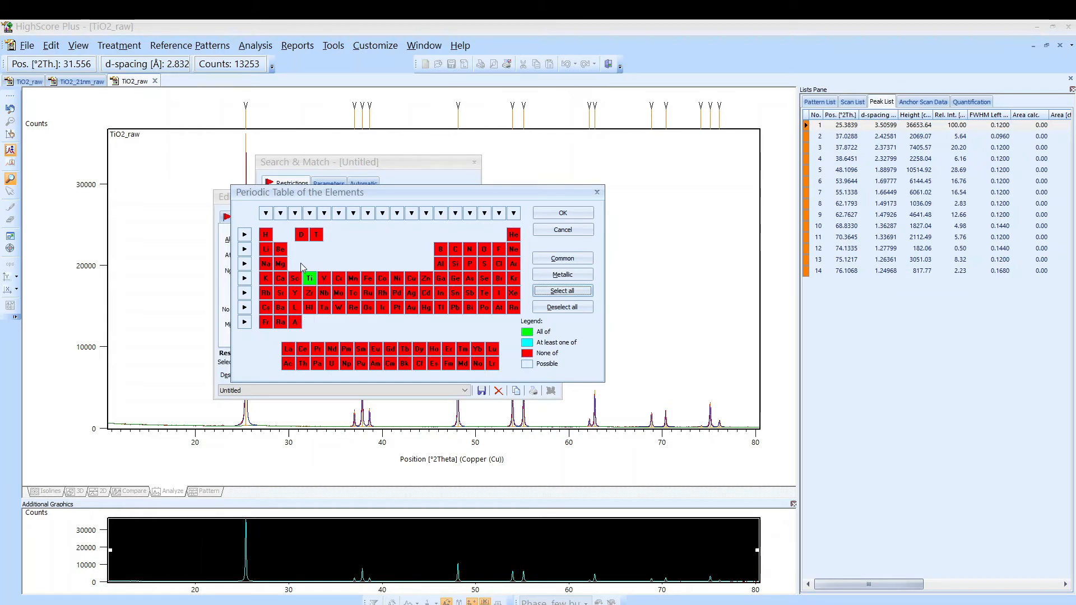
{"action": "left_click", "coordinate": [486, 250]}
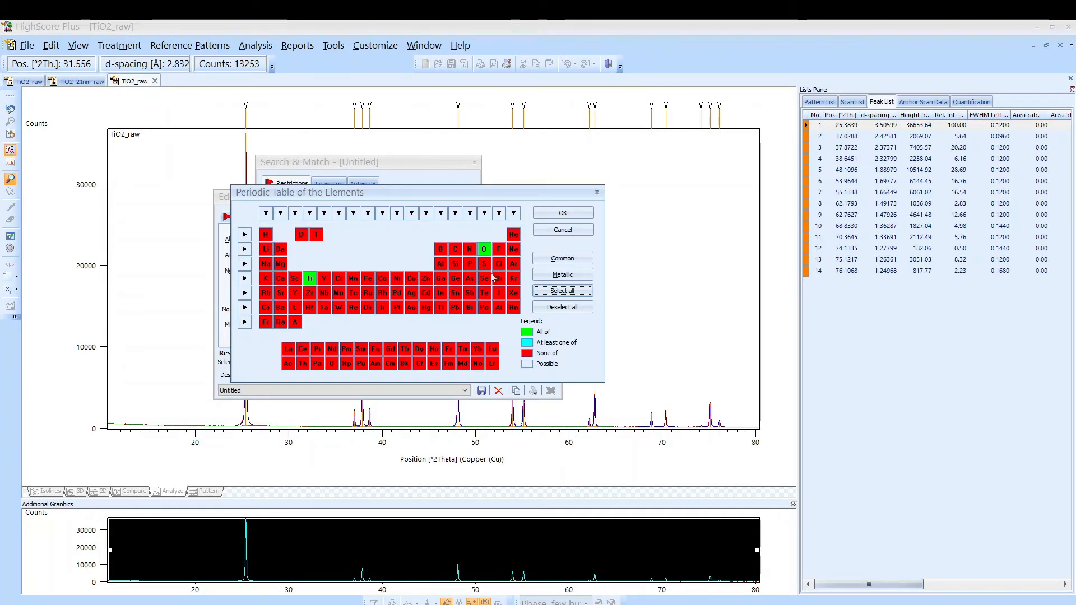
{"action": "left_click", "coordinate": [569, 212]}
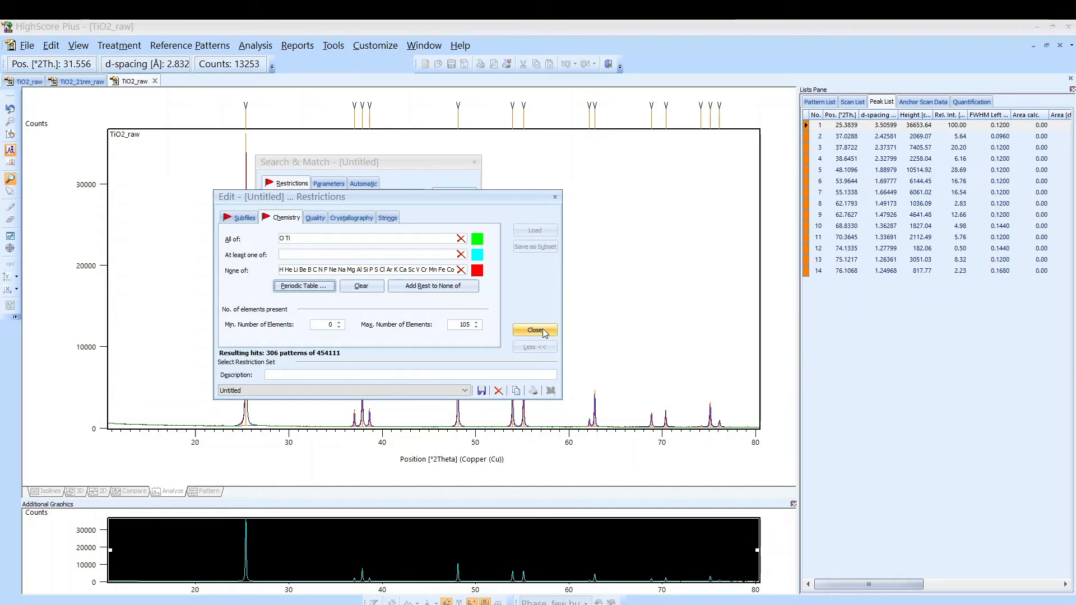
Restrict the pattern quality marks to Star, Indexed, Blank and Calculated.
{"action": "left_click", "coordinate": [315, 218]}
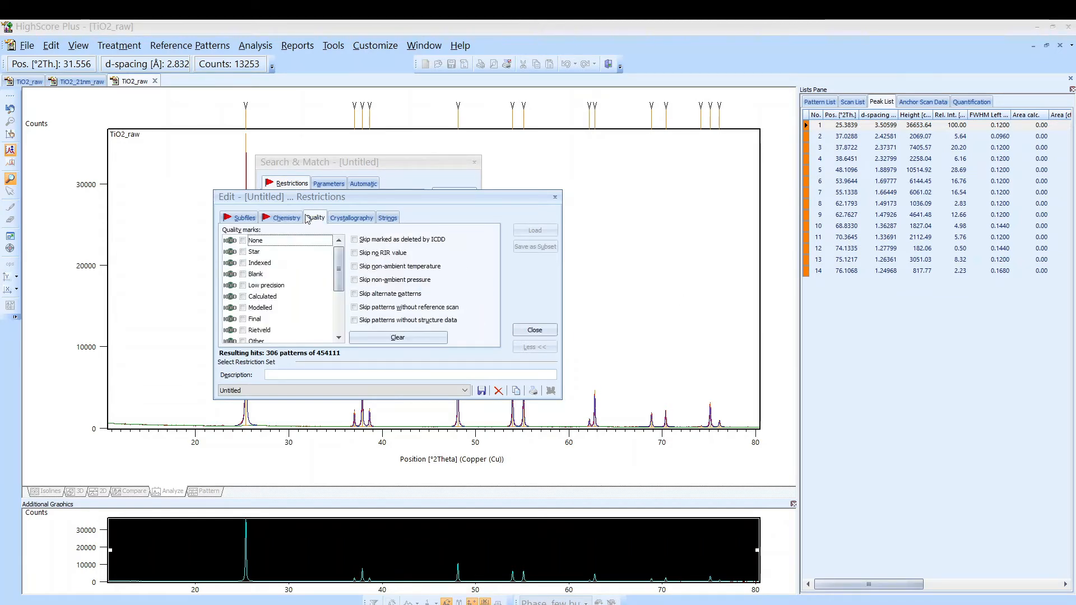
{"action": "left_click", "coordinate": [243, 253]}
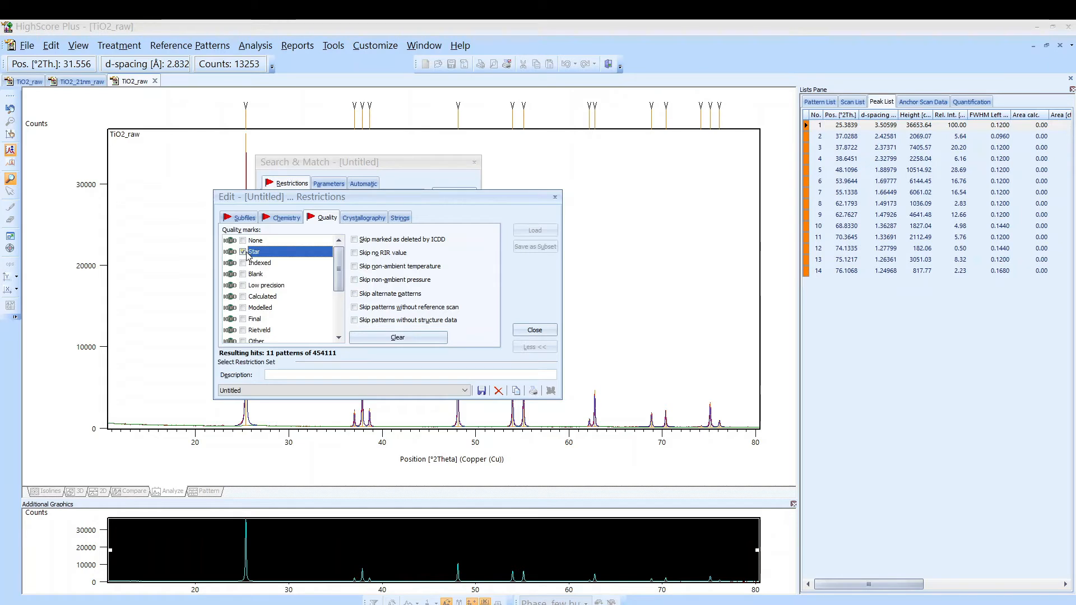
{"action": "left_click", "coordinate": [244, 253]}
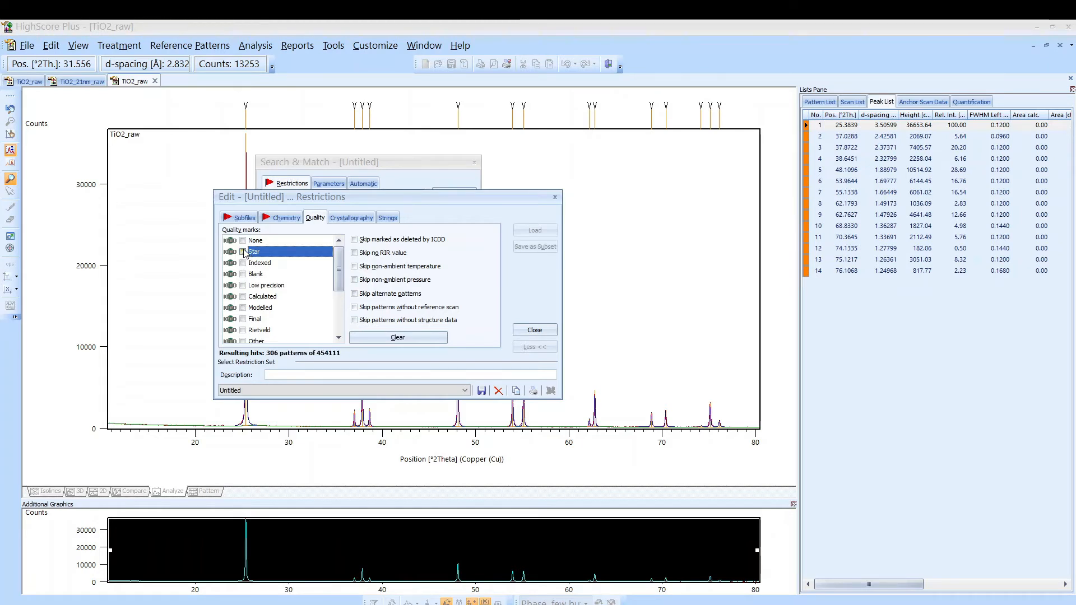
{"action": "left_click", "coordinate": [246, 253]}
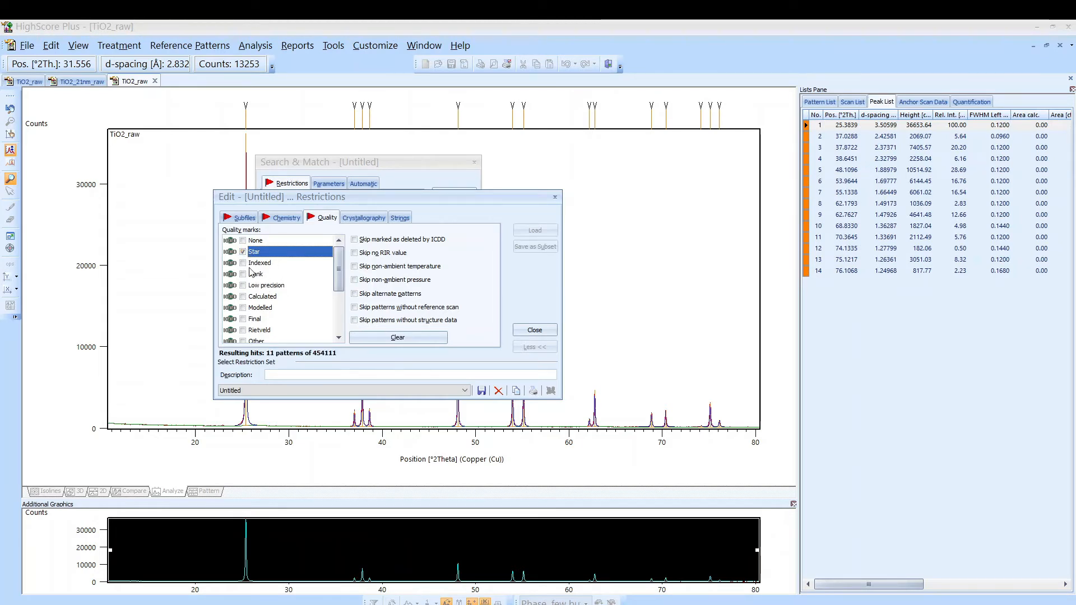
{"action": "left_click", "coordinate": [244, 264]}
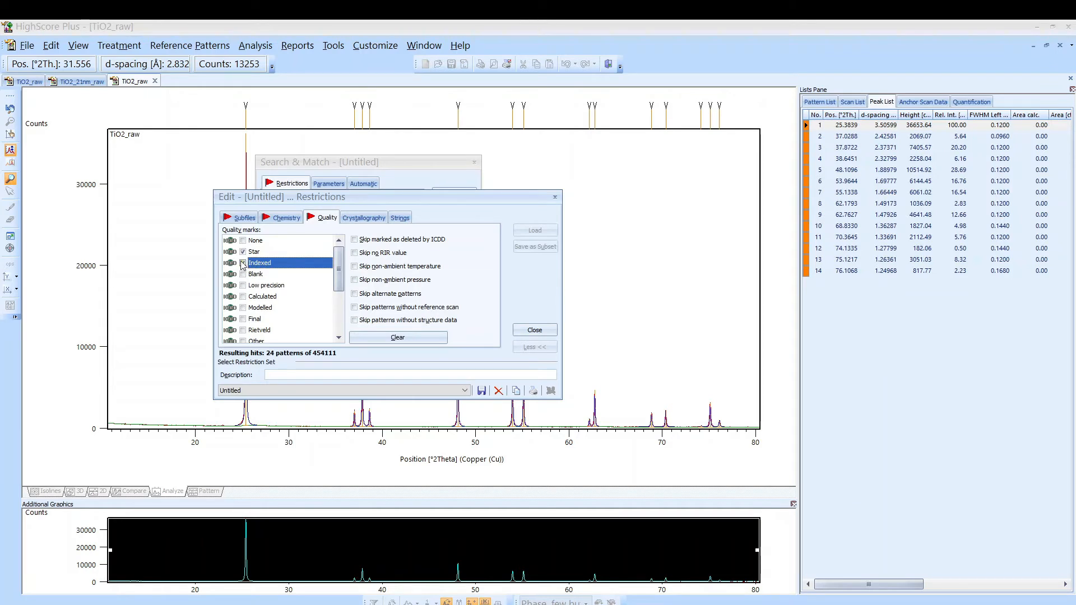
{"action": "left_click", "coordinate": [243, 274]}
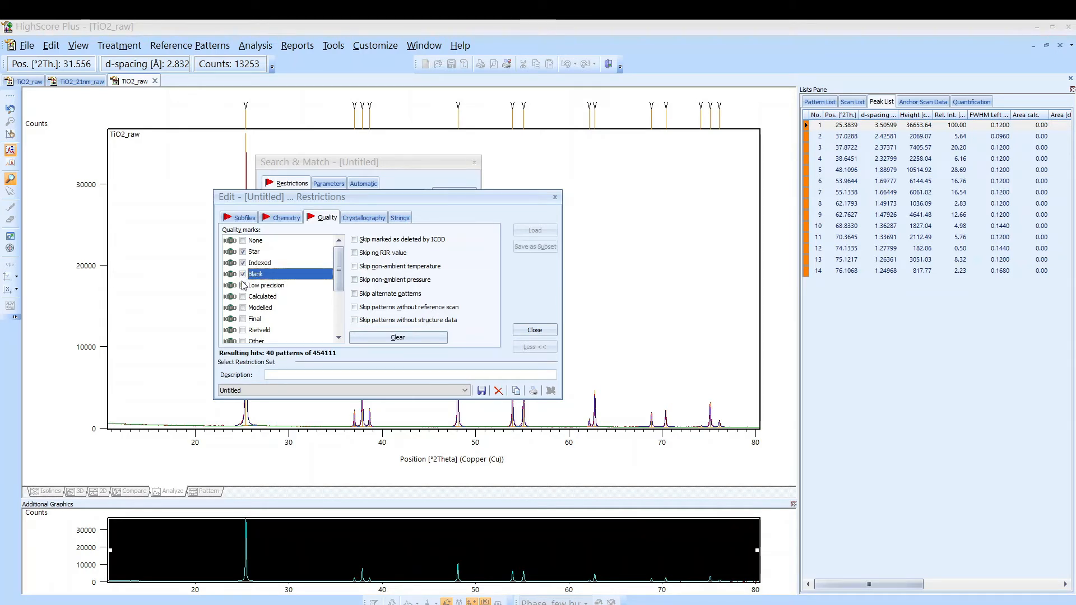
{"action": "left_click", "coordinate": [244, 297]}
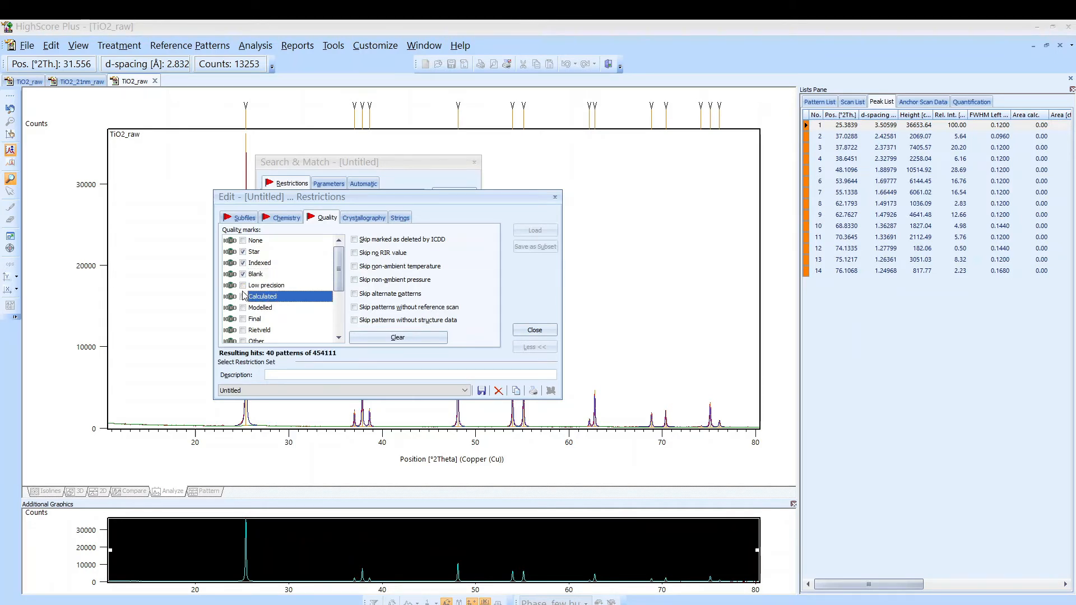
{"action": "left_click", "coordinate": [244, 296]}
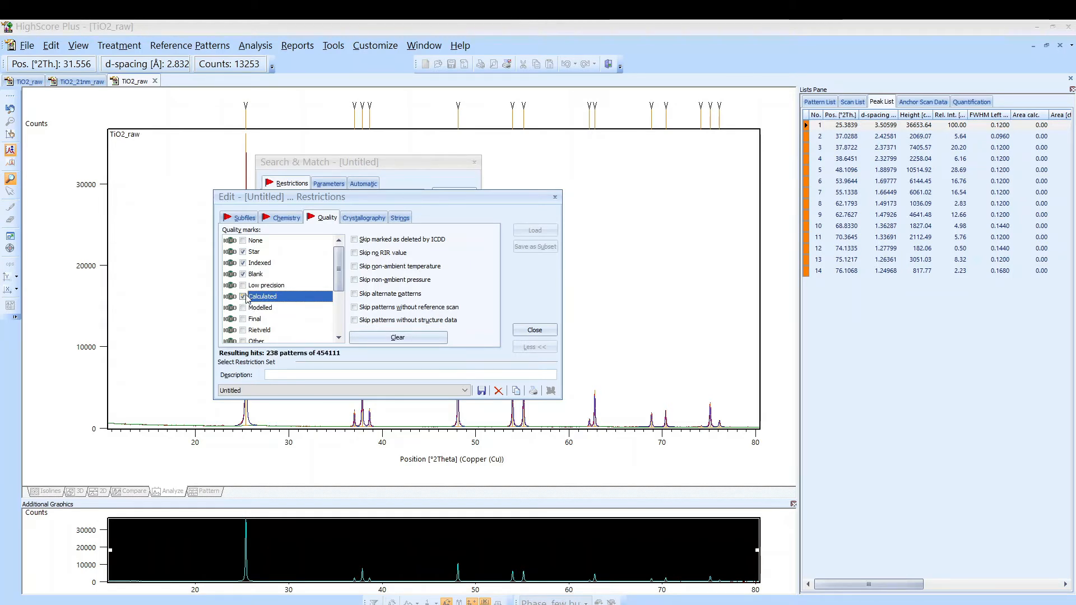
Exclude Blank and include Calculated and Rietveld in the restriction set's quality marks, and close the restriction editor.
{"action": "left_click", "coordinate": [243, 297]}
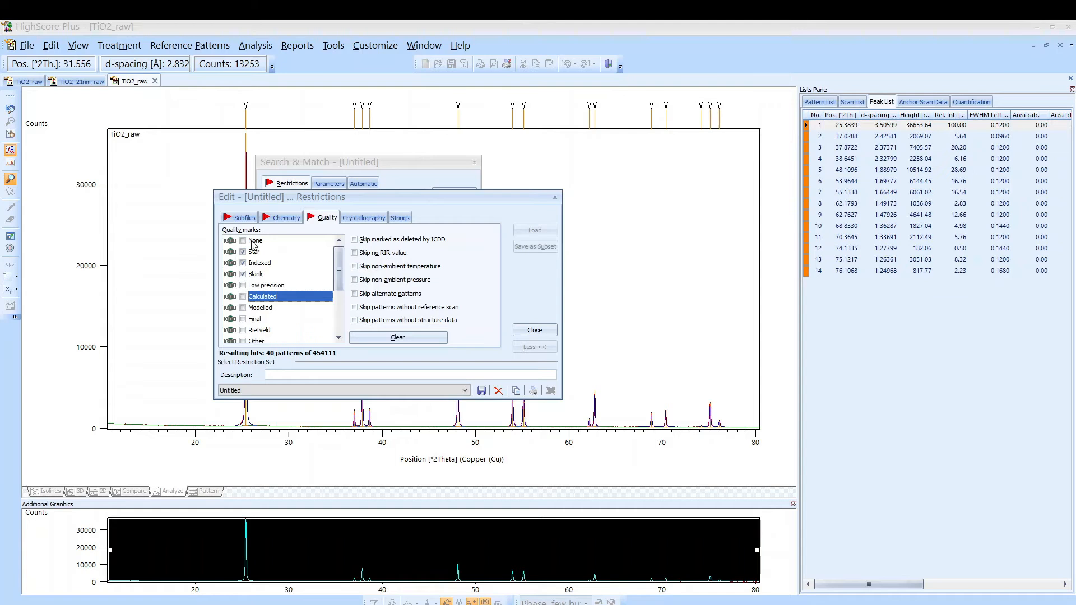
{"action": "left_click", "coordinate": [243, 274]}
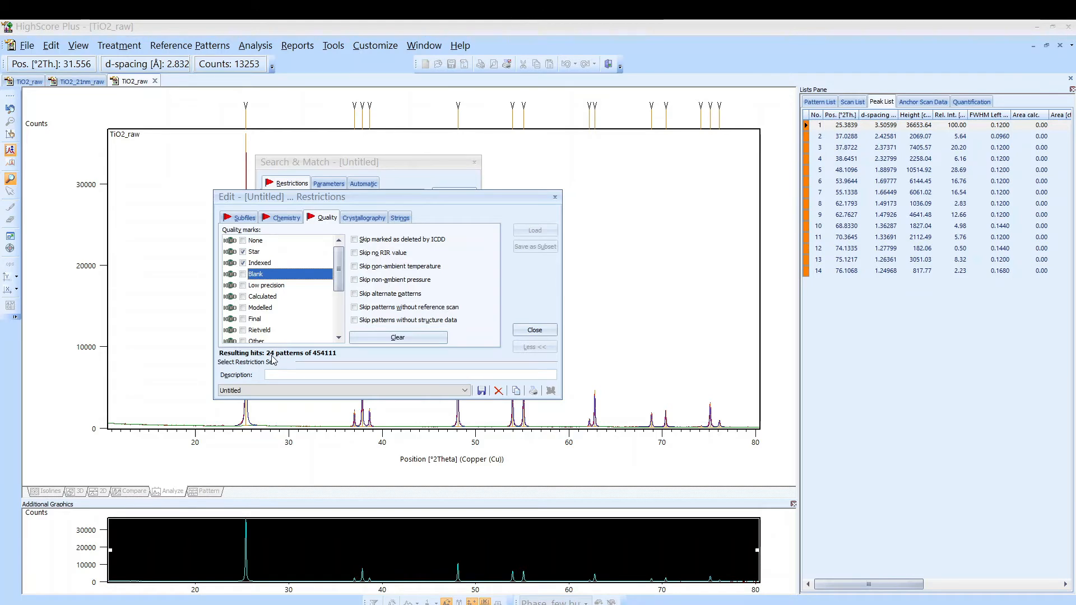
{"action": "left_click", "coordinate": [243, 297]}
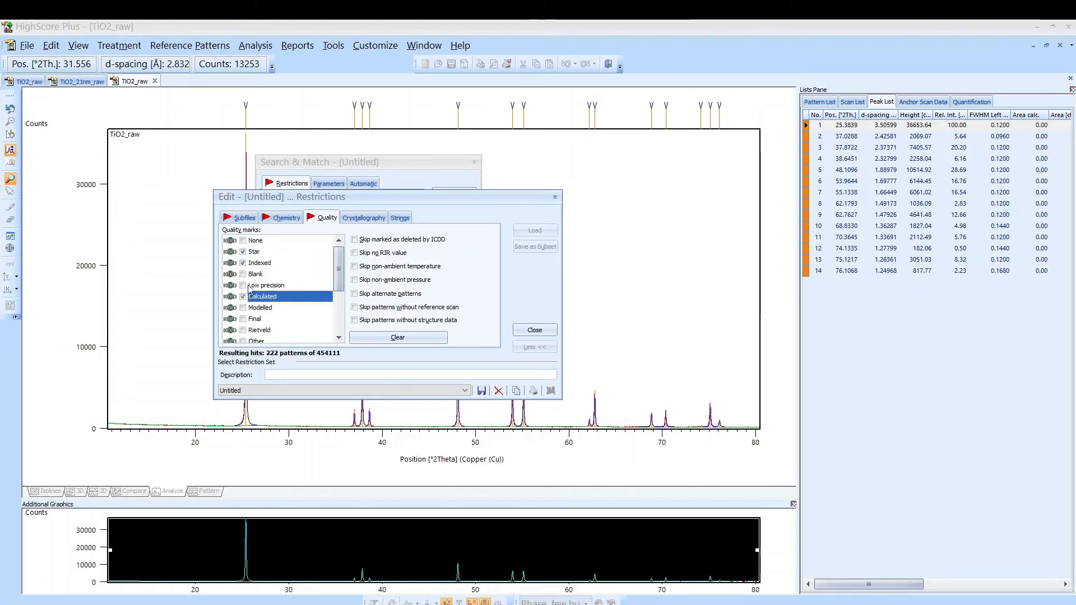
{"action": "left_click", "coordinate": [243, 330]}
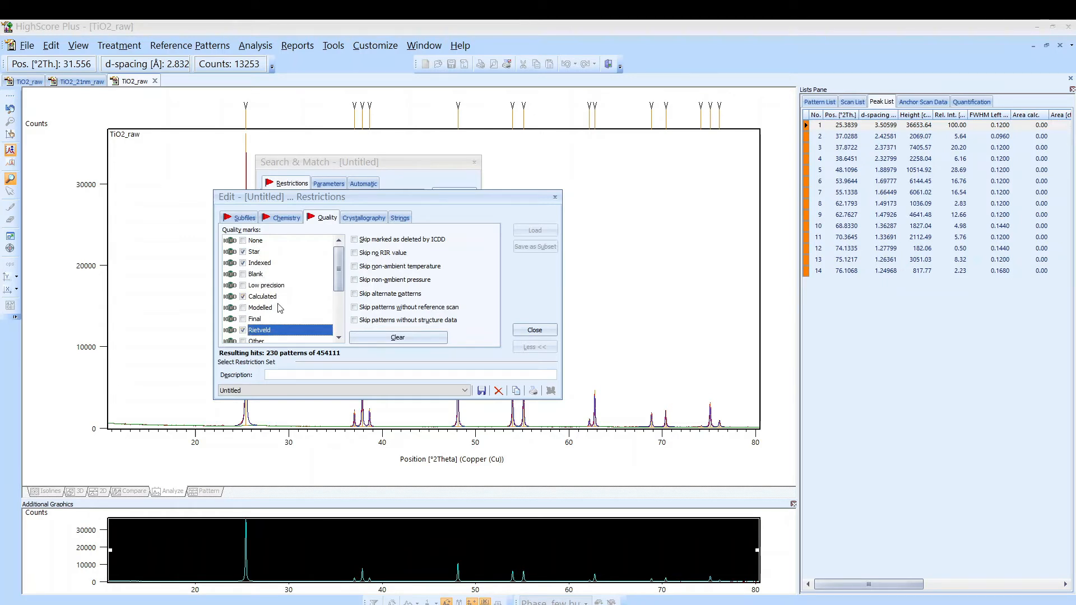
{"action": "left_click", "coordinate": [364, 218]}
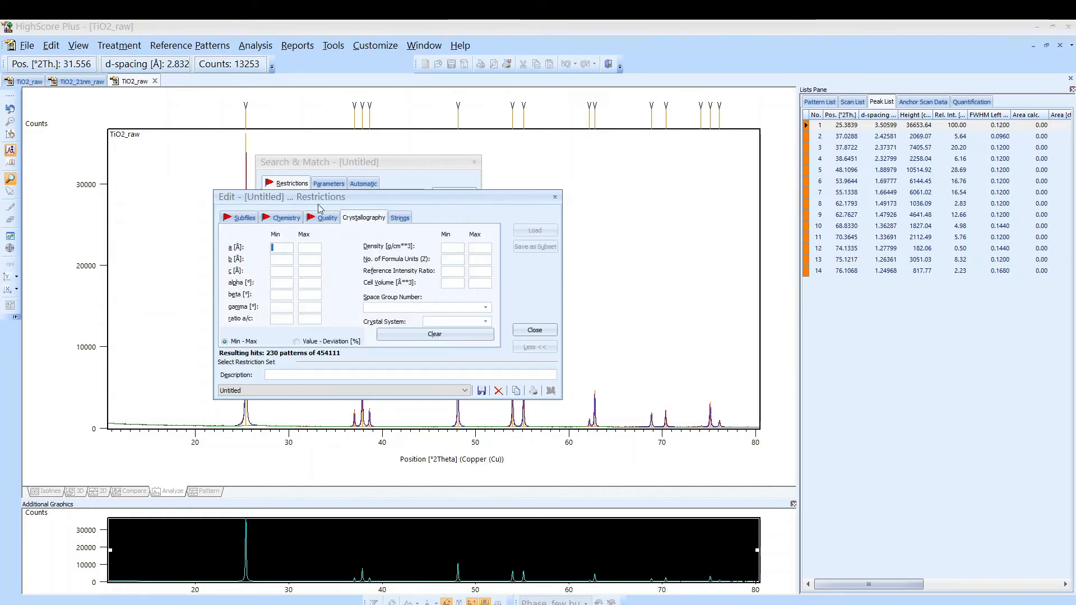
{"action": "left_click", "coordinate": [283, 218]}
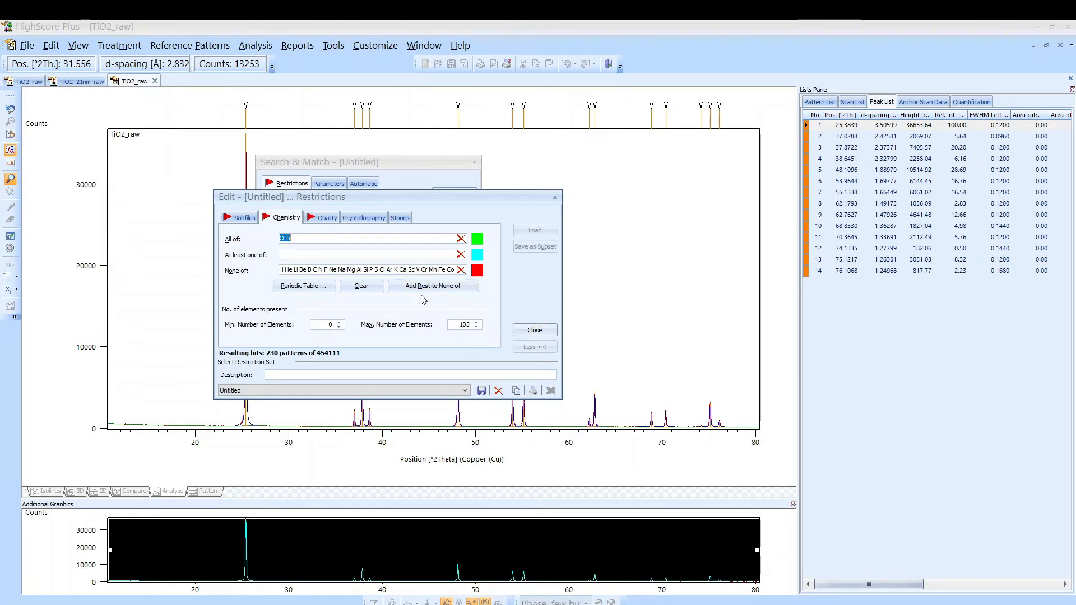
{"action": "left_click", "coordinate": [534, 330]}
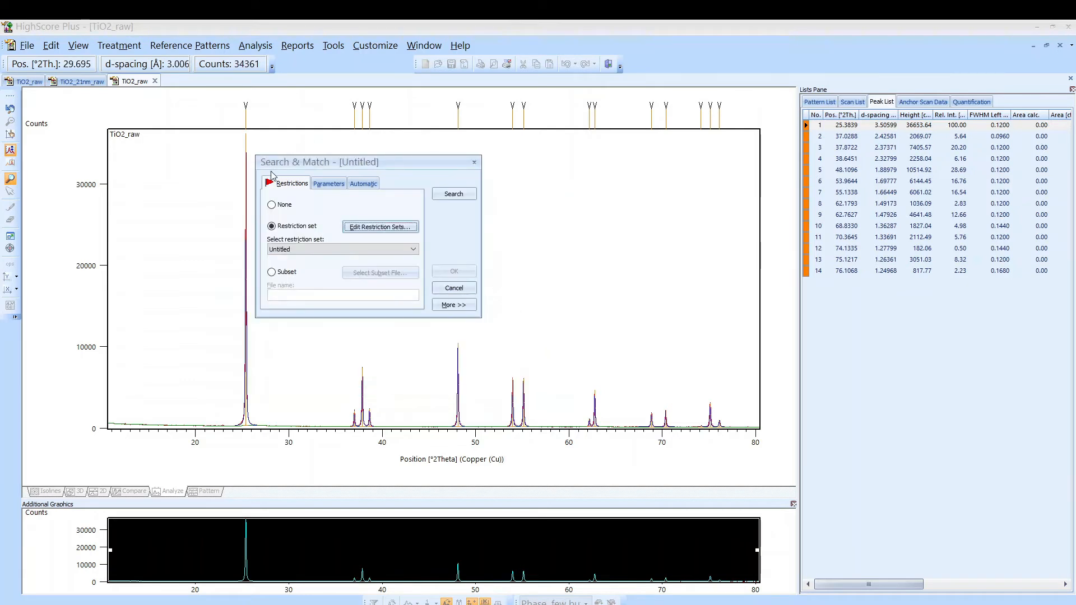
Run the candidate search on Peak & Profile Data with single-phase scoring and pattern shift allowed.
{"action": "left_click", "coordinate": [327, 185]}
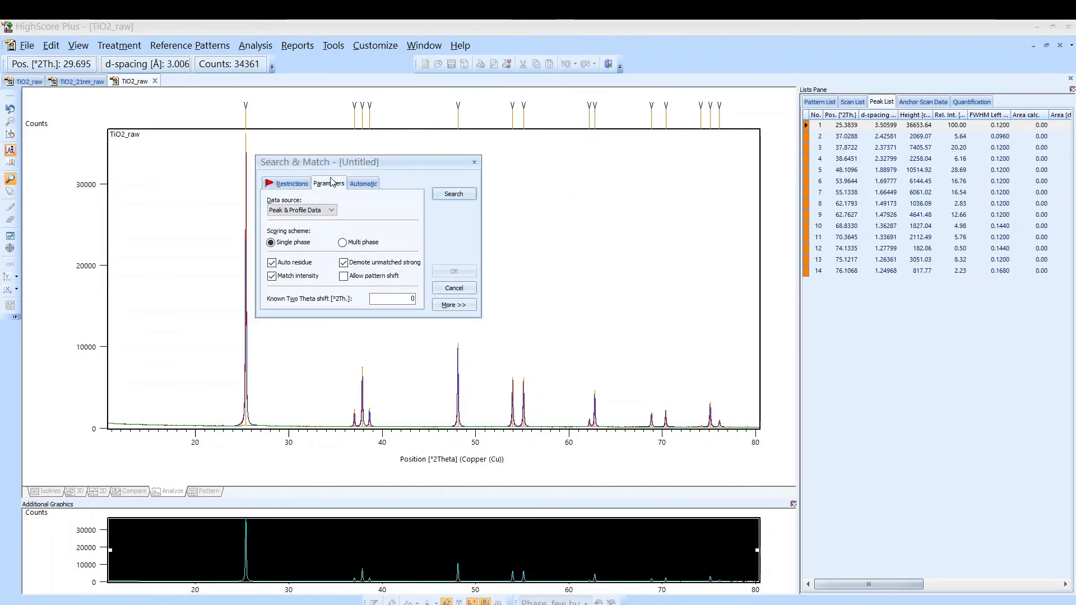
{"action": "left_click", "coordinate": [310, 210]}
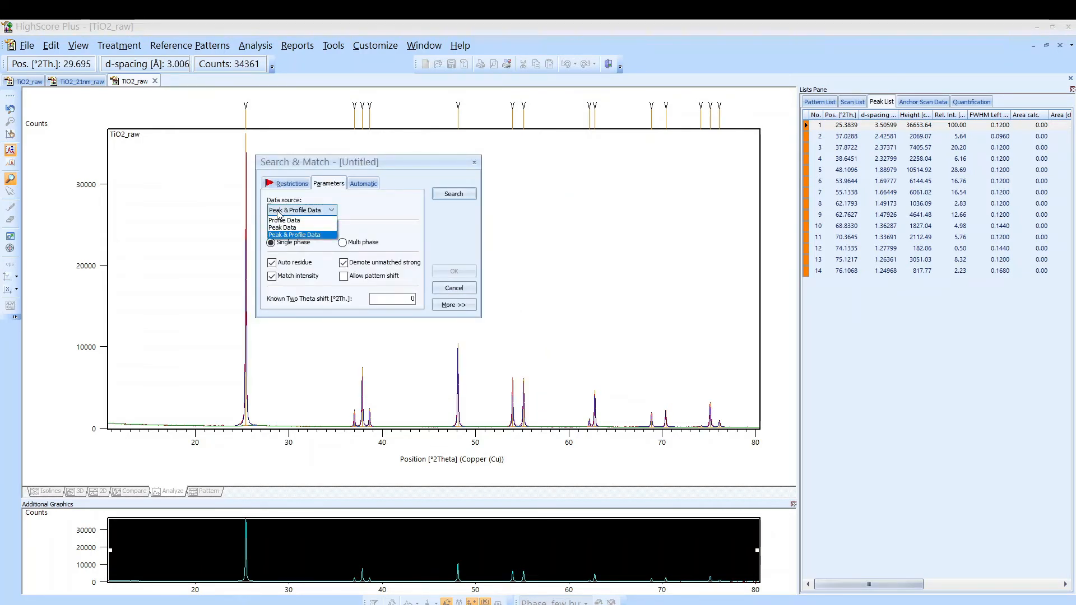
{"action": "left_click", "coordinate": [303, 236]}
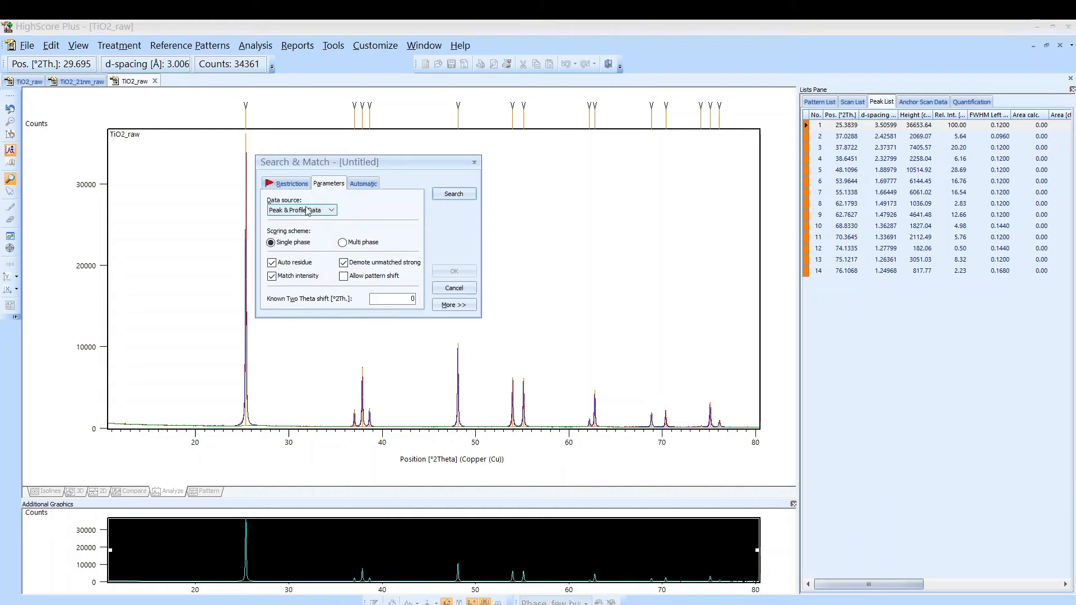
{"action": "left_click", "coordinate": [344, 279]}
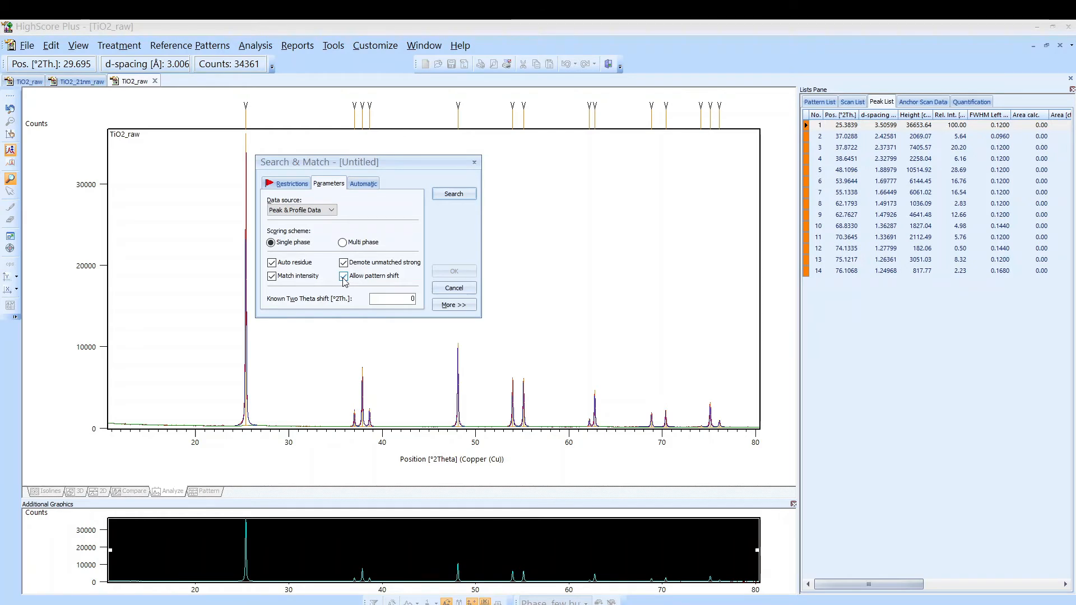
{"action": "left_click", "coordinate": [453, 195]}
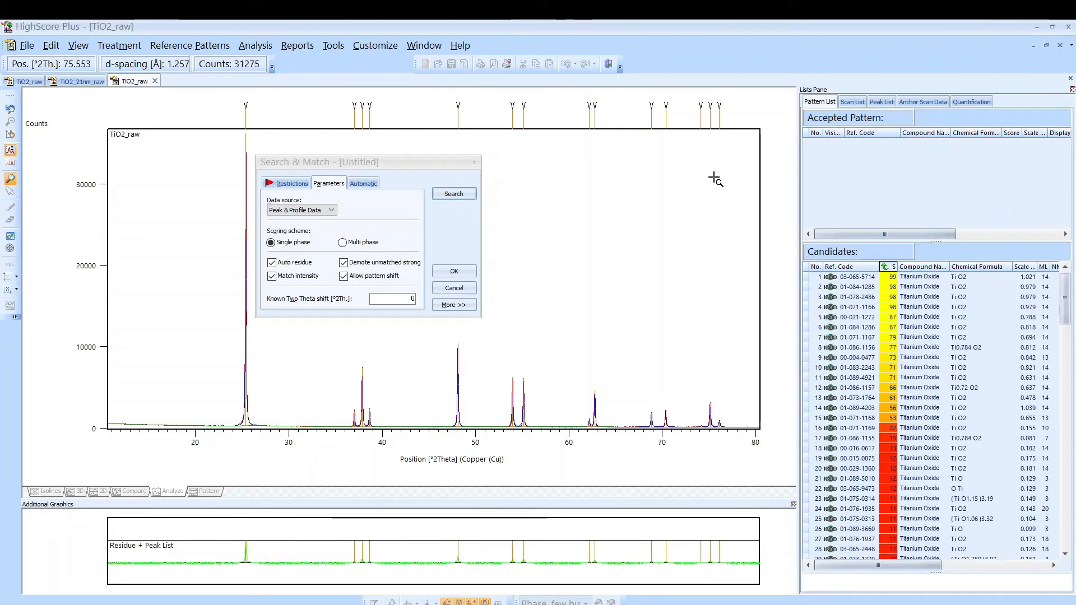
{"action": "mouse_move", "coordinate": [904, 320]}
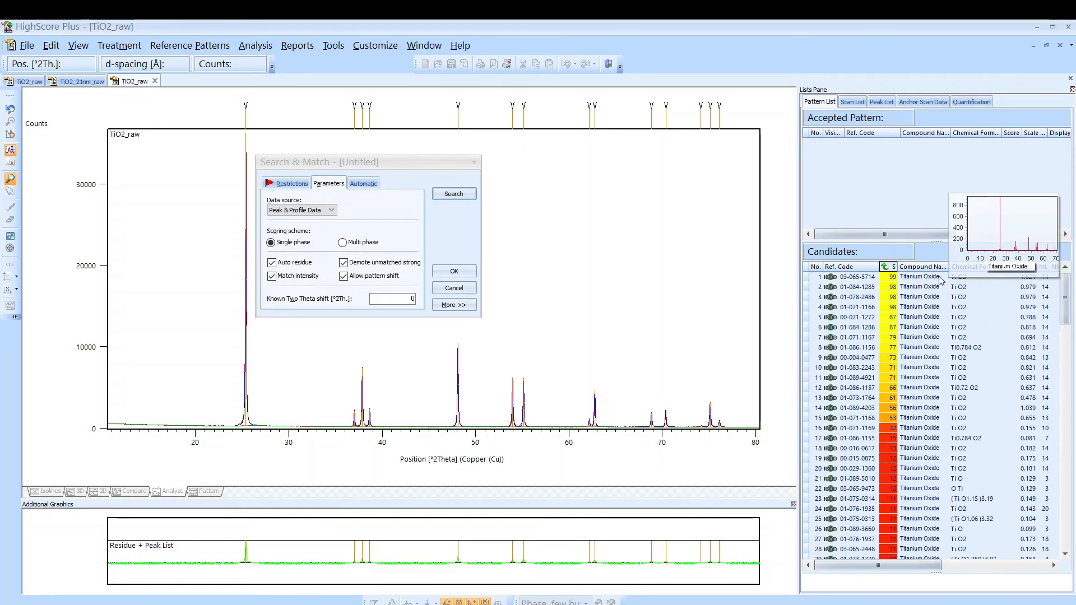
Rerun the search with Demote unmatched strong and Allow pattern shift disabled, and accept the candidate list.
{"action": "left_click", "coordinate": [345, 265]}
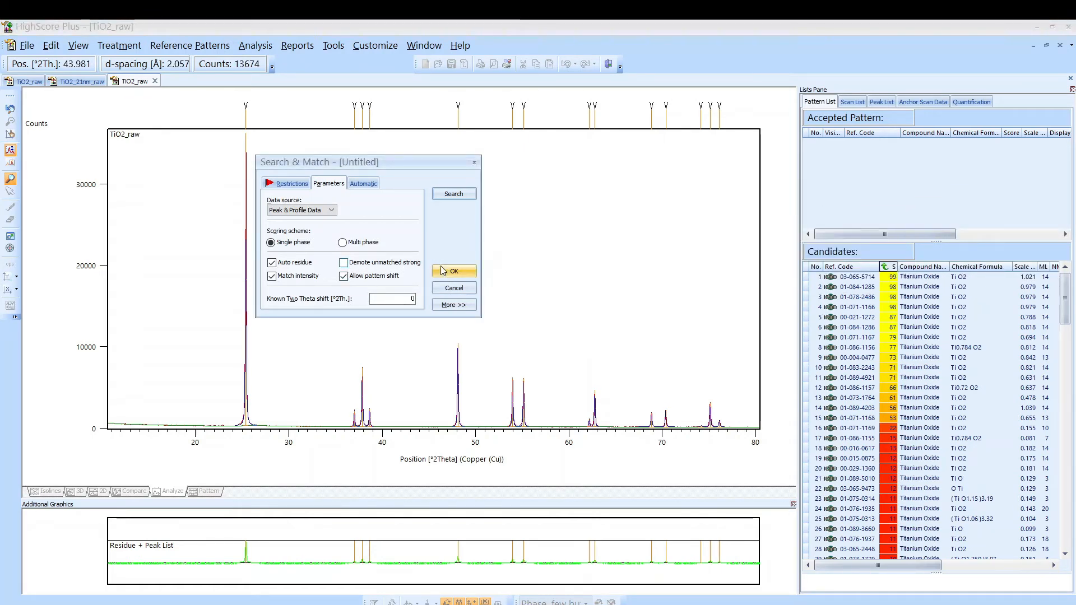
{"action": "left_click", "coordinate": [448, 194]}
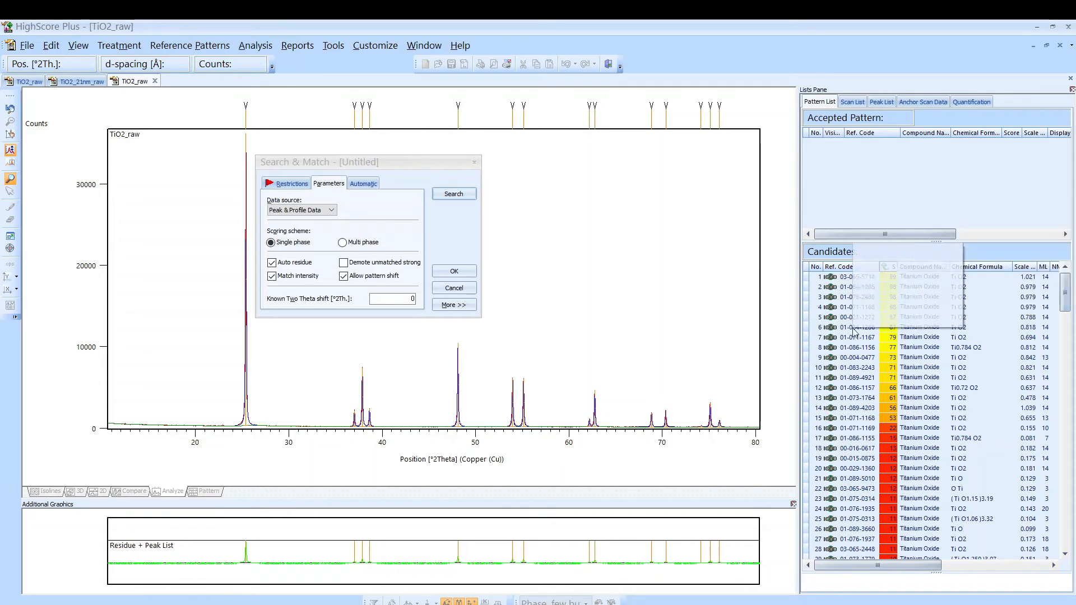
{"action": "left_click", "coordinate": [344, 277]}
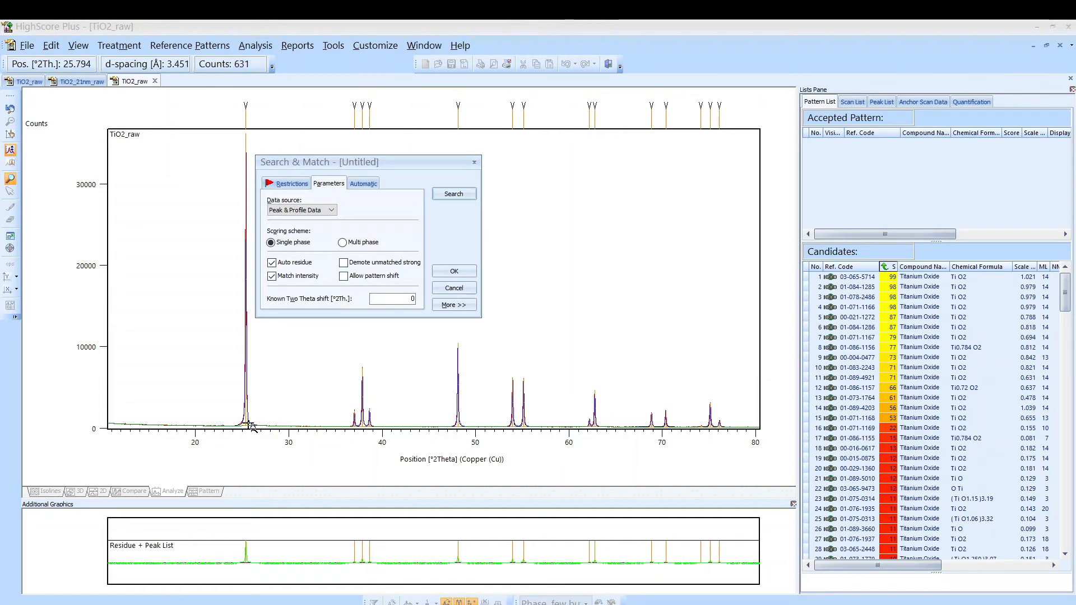
{"action": "mouse_move", "coordinate": [246, 421]}
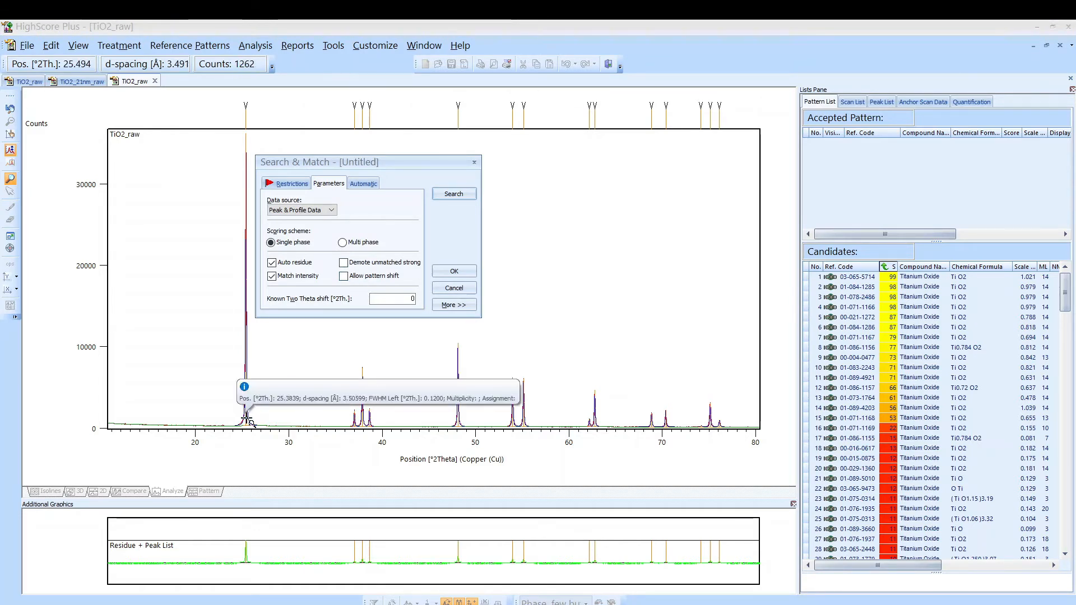
{"action": "left_click", "coordinate": [453, 193]}
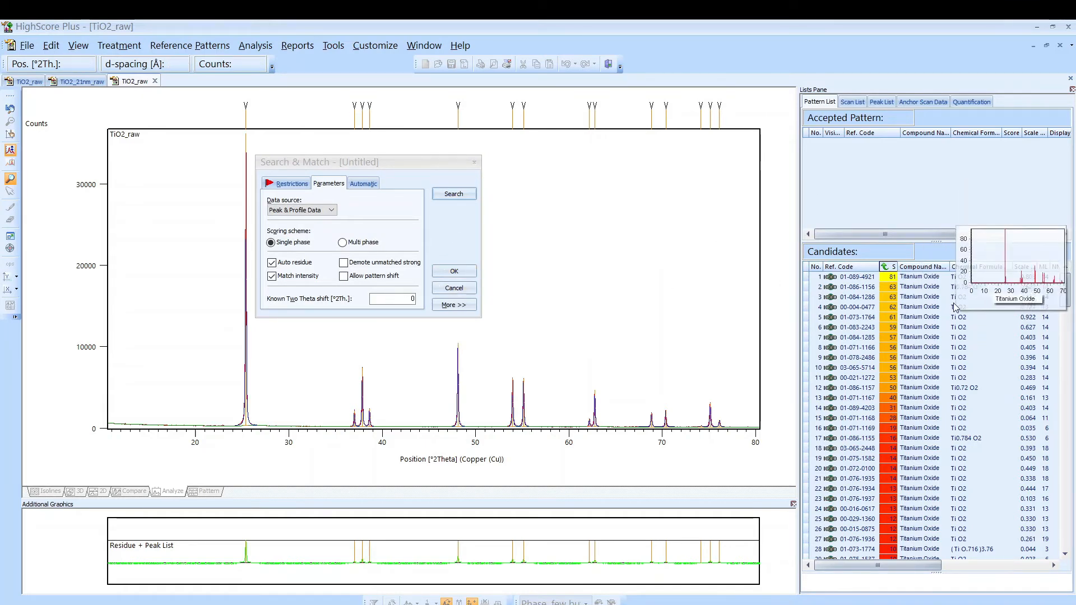
{"action": "left_click", "coordinate": [454, 271]}
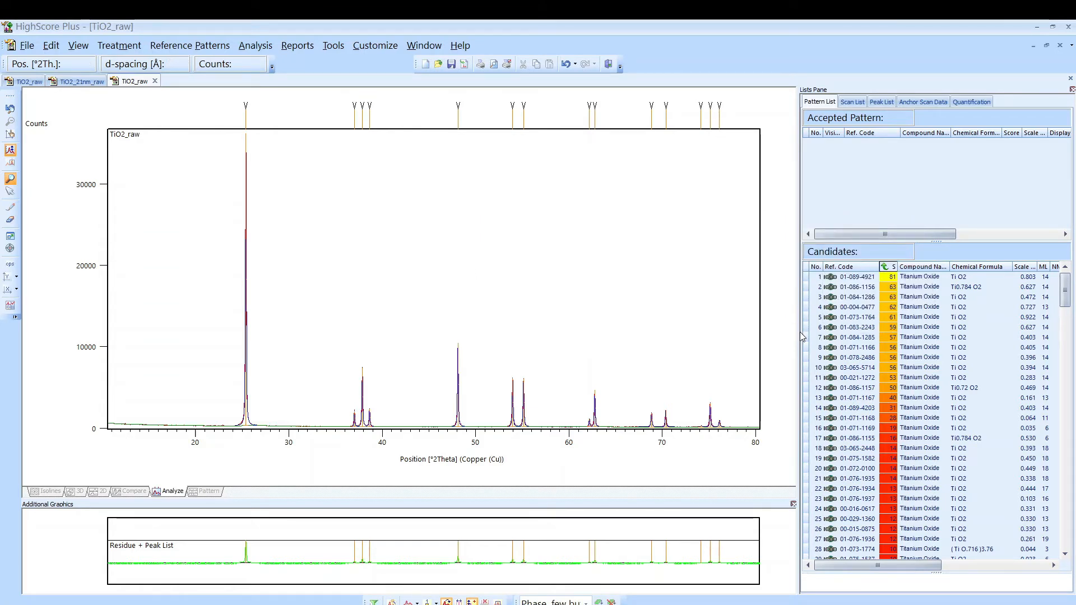
Widen the lists pane and the candidates' Score column, and review the crystallographic parameters of reference pattern 01-089-4921.
{"action": "left_click_drag", "start_coordinate": [800, 336], "coordinate": [683, 336]}
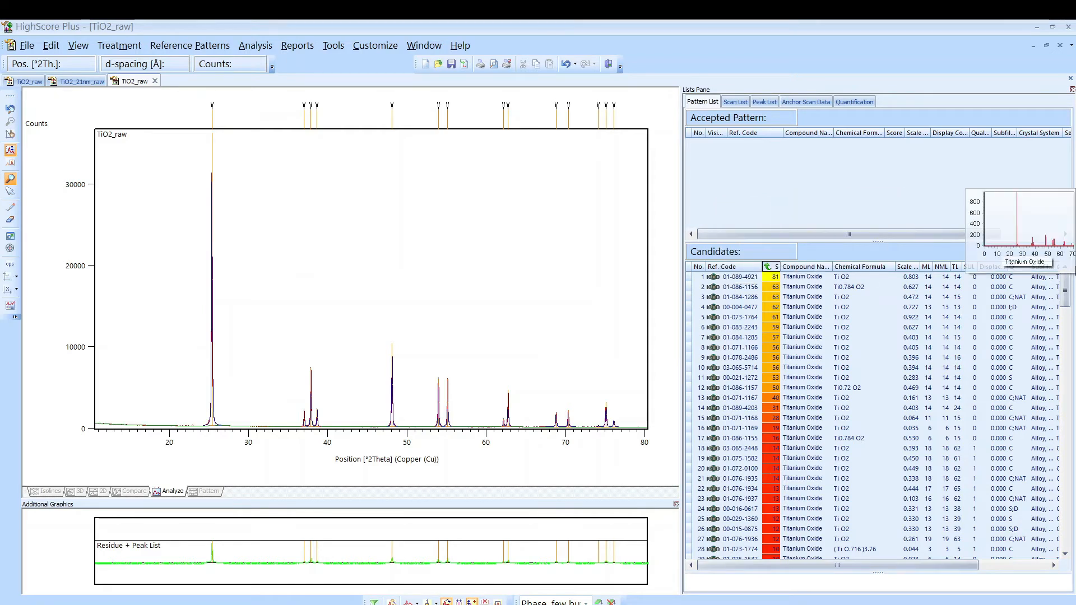
{"action": "double_click", "coordinate": [781, 270]}
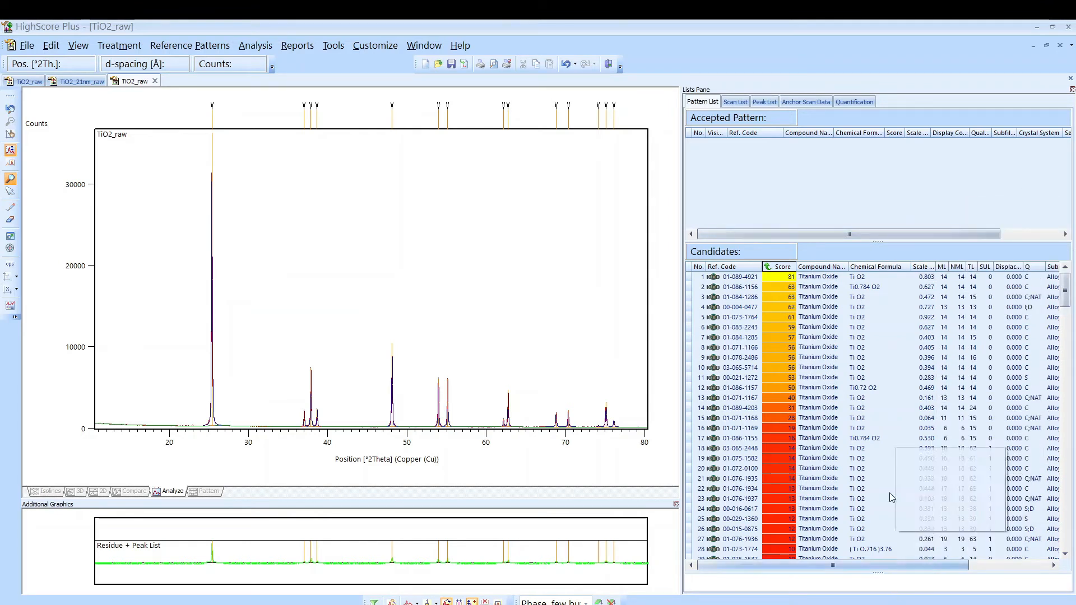
{"action": "left_click", "coordinate": [736, 278]}
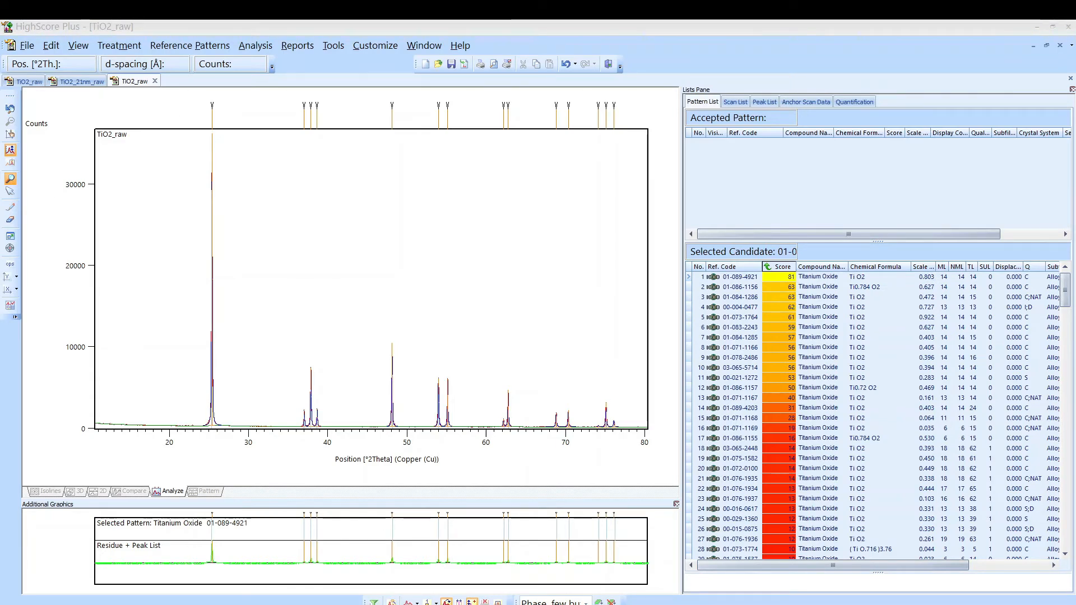
{"action": "left_click_drag", "start_coordinate": [0, 170], "coordinate": [385, 71]}
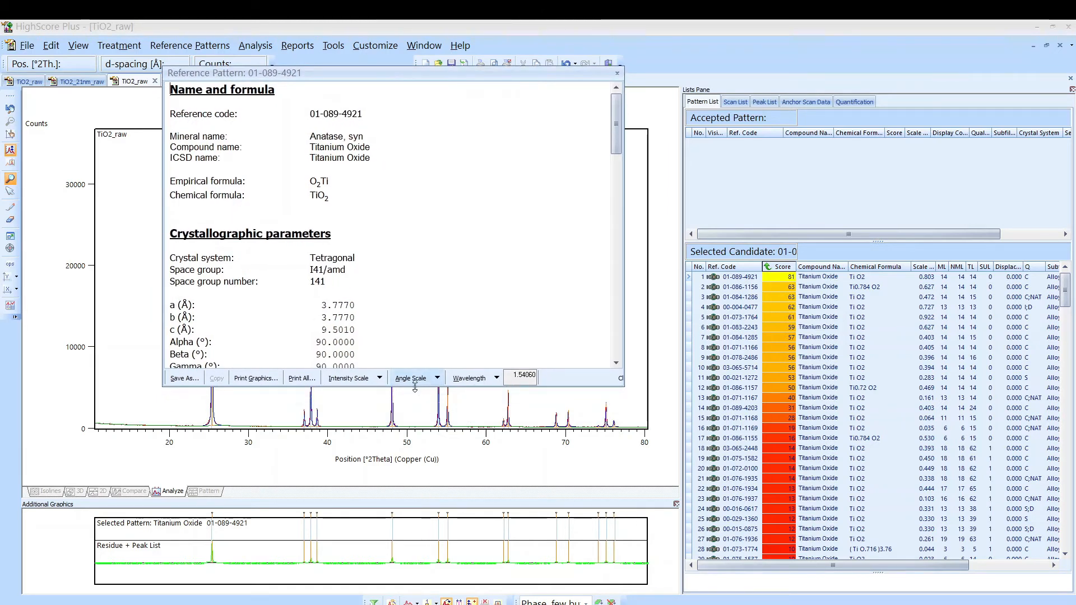
{"action": "left_click_drag", "start_coordinate": [416, 386], "coordinate": [416, 539]}
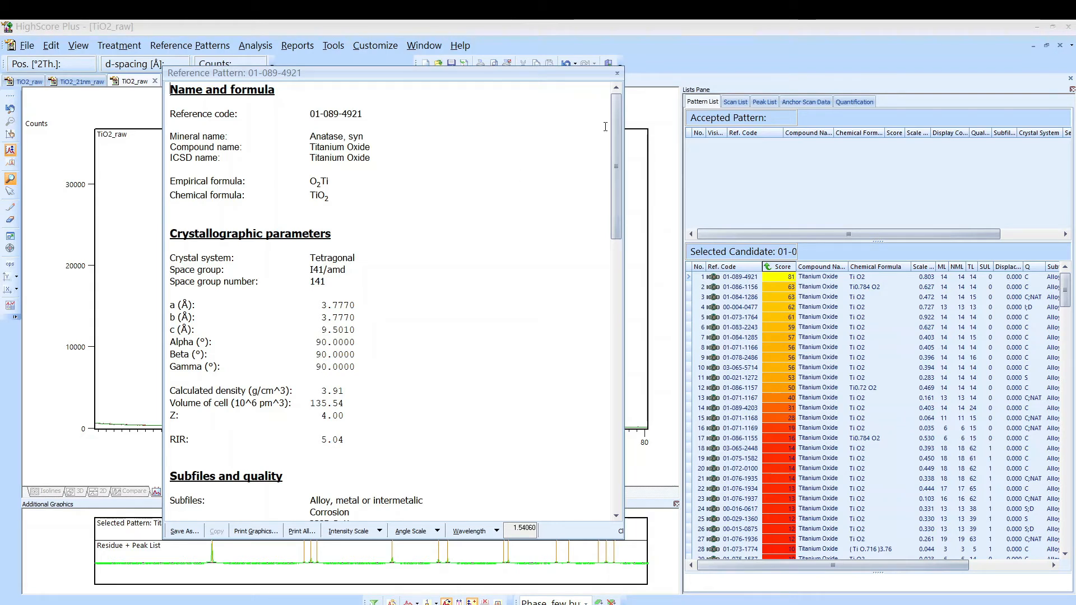
{"action": "left_click", "coordinate": [619, 78]}
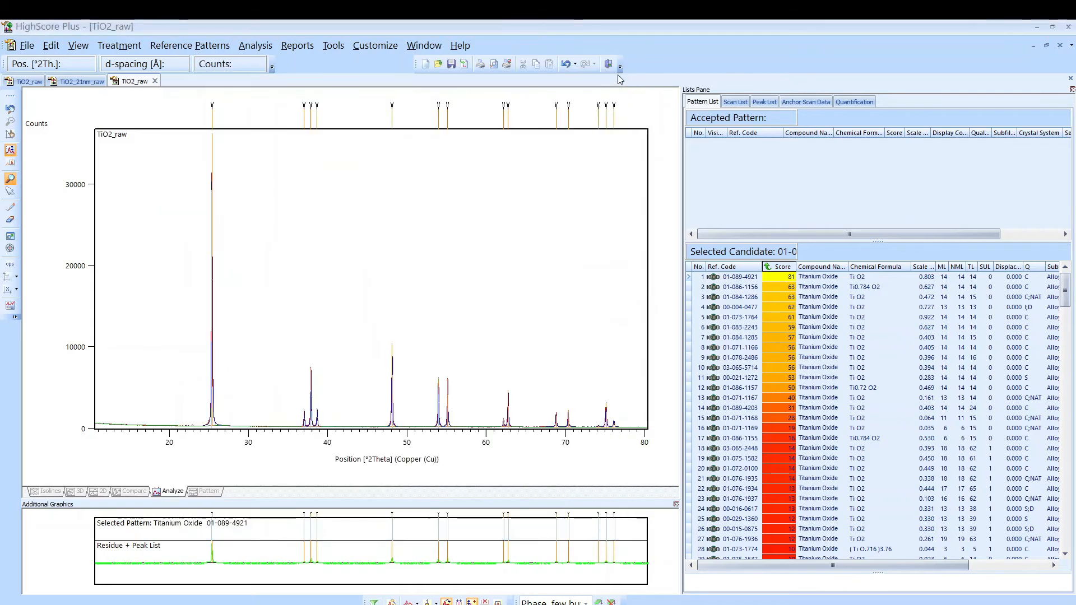
Check the subfiles and quality mark in the reference card of candidate 01-089-4921.
{"action": "double_click", "coordinate": [732, 280]}
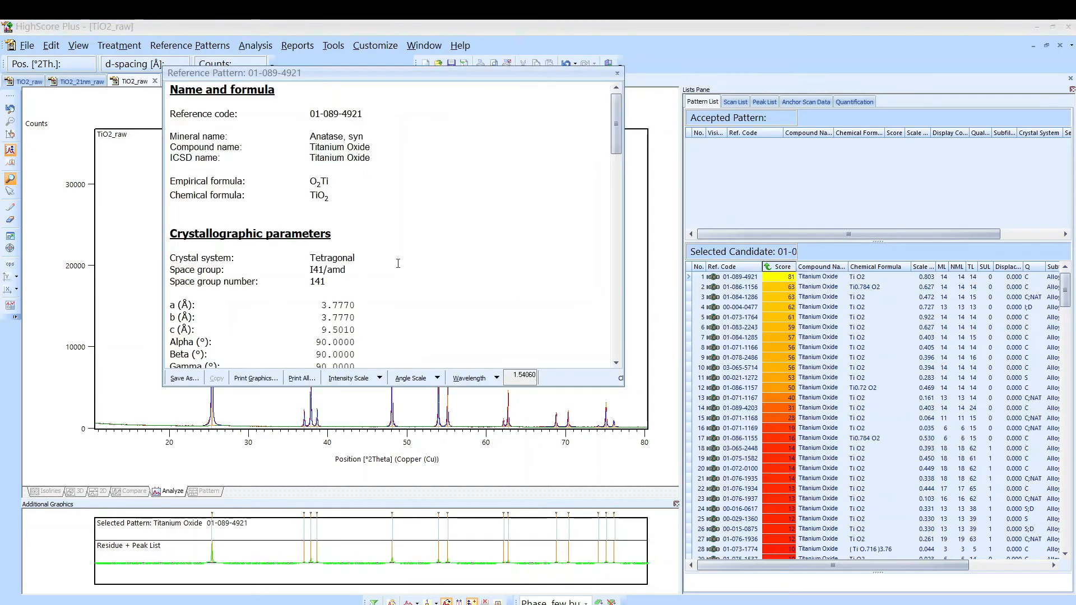
{"action": "scroll", "coordinate": [398, 264], "scroll_direction": "down", "scroll_amount": 5}
{"action": "left_click_drag", "start_coordinate": [314, 311], "coordinate": [375, 307]}
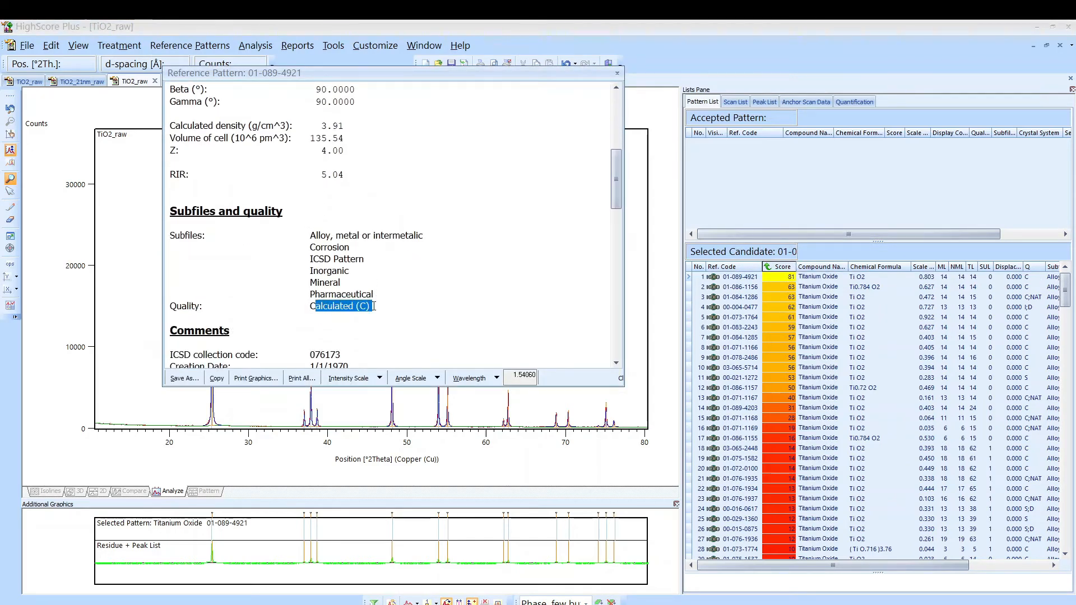
{"action": "left_click", "coordinate": [391, 303]}
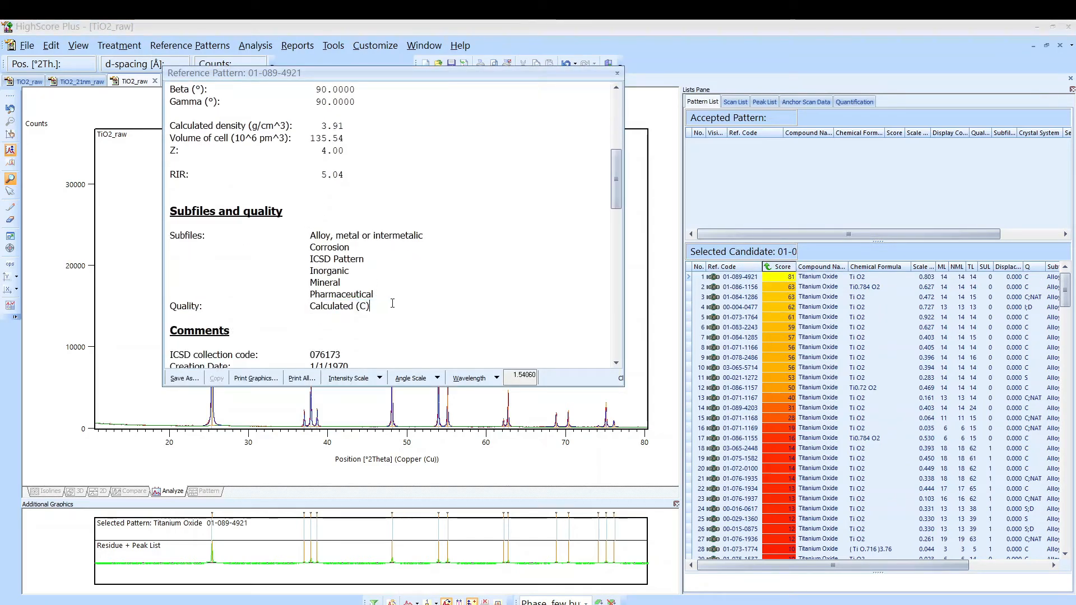
{"action": "left_click", "coordinate": [617, 73]}
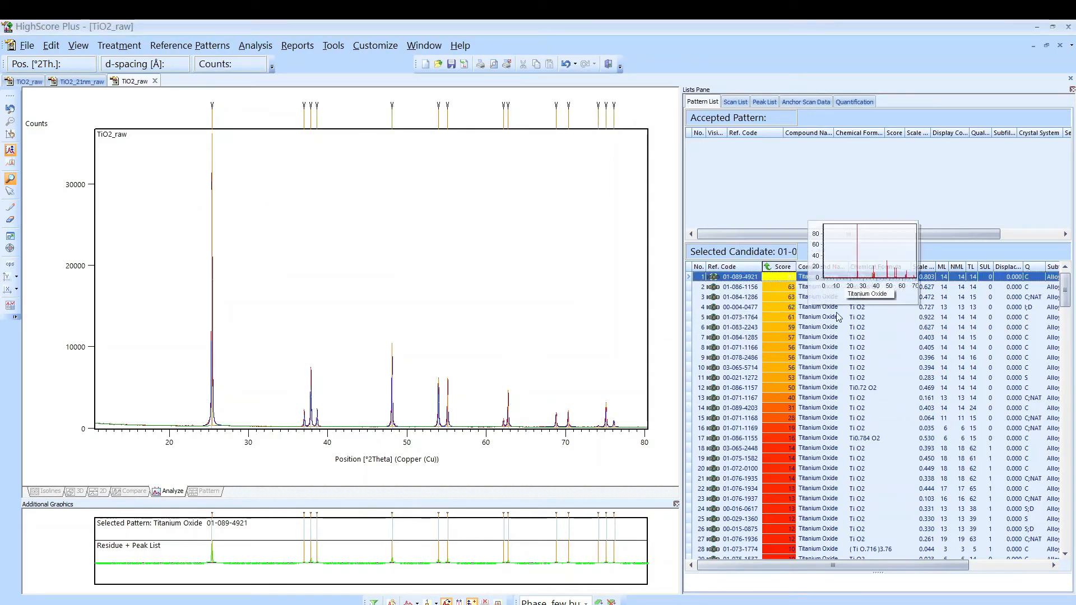
Check the status and quality mark of reference pattern 00-004-0477, and switch the selection back to candidate 01-089-4921.
{"action": "double_click", "coordinate": [746, 308]}
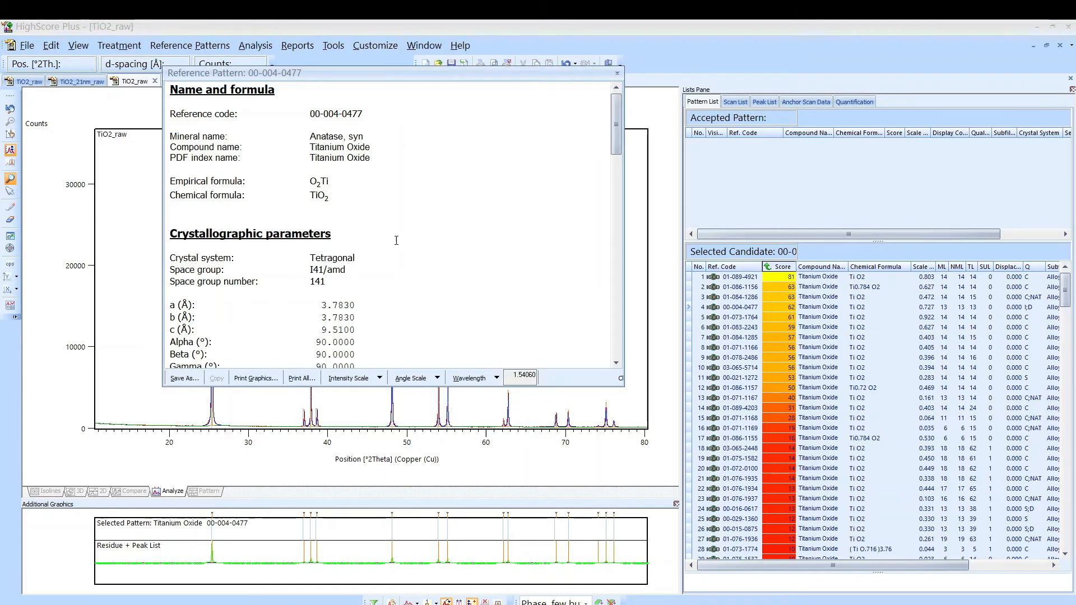
{"action": "scroll", "coordinate": [397, 241], "scroll_direction": "down", "scroll_amount": 6}
{"action": "scroll", "coordinate": [358, 307], "scroll_direction": "down", "scroll_amount": 1}
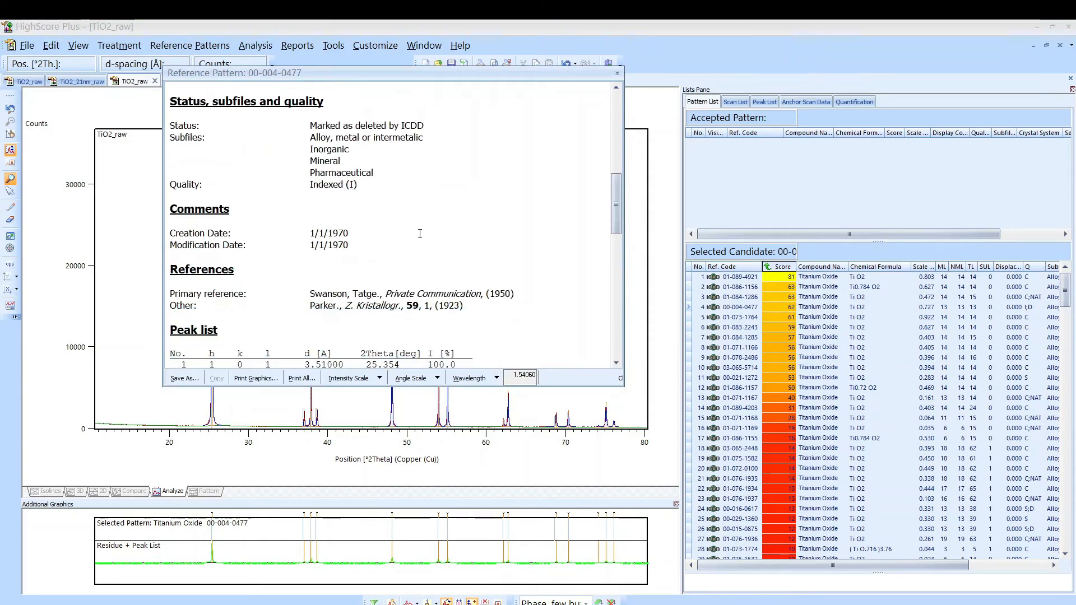
{"action": "scroll", "coordinate": [444, 193], "scroll_direction": "up", "scroll_amount": 1}
{"action": "scroll", "coordinate": [442, 202], "scroll_direction": "down", "scroll_amount": 1}
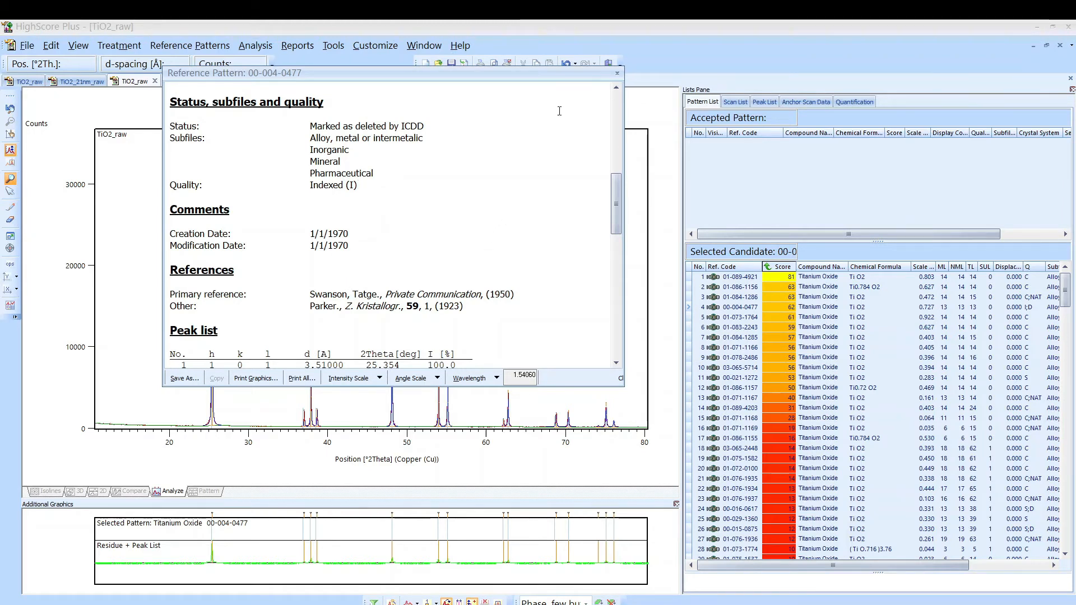
{"action": "left_click", "coordinate": [619, 74]}
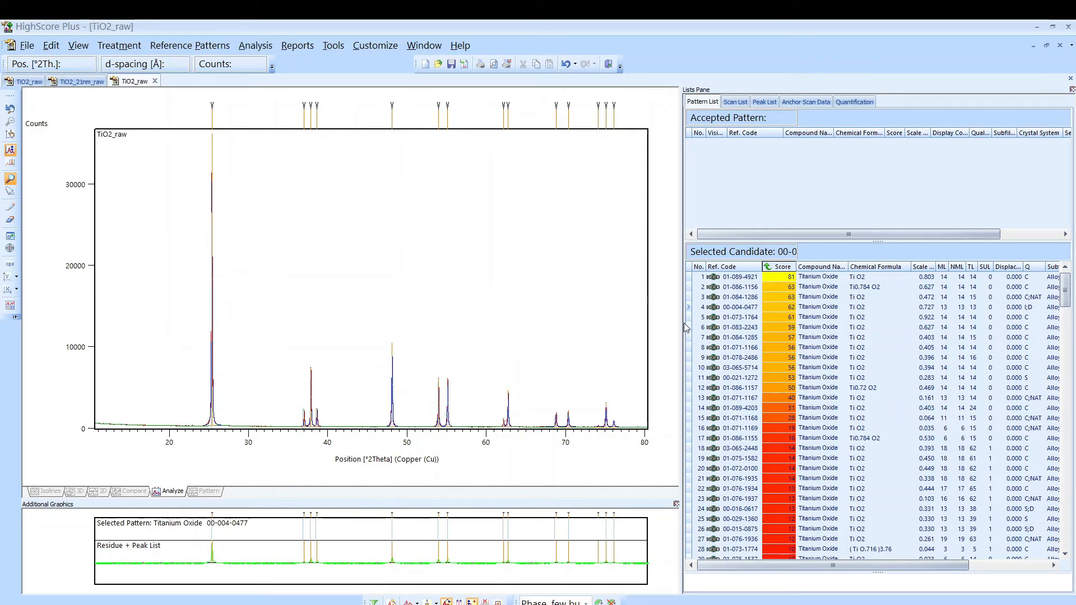
{"action": "left_click", "coordinate": [730, 309]}
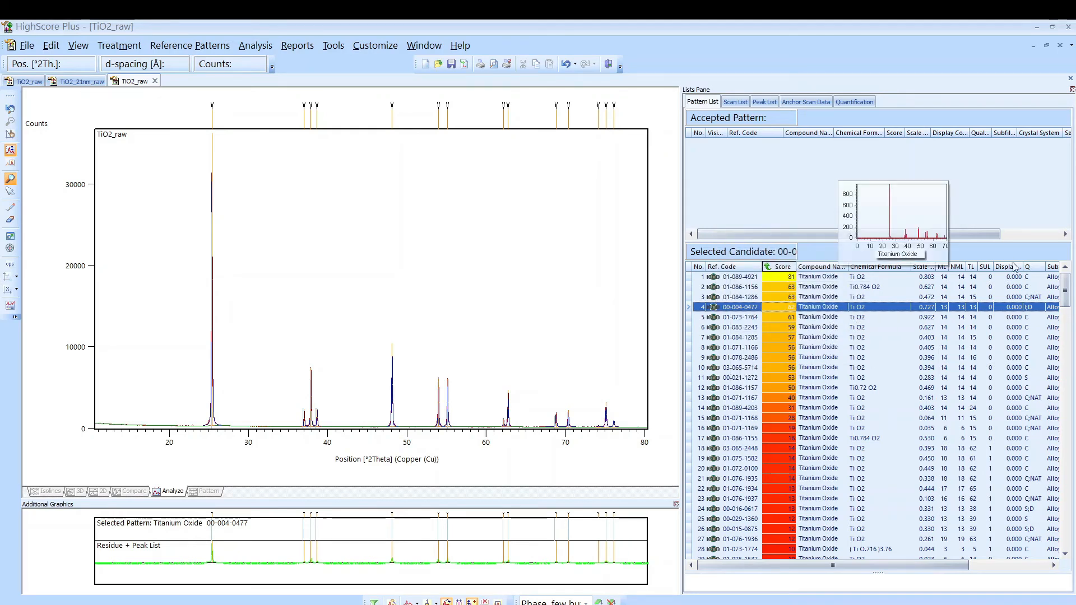
{"action": "left_click", "coordinate": [753, 277]}
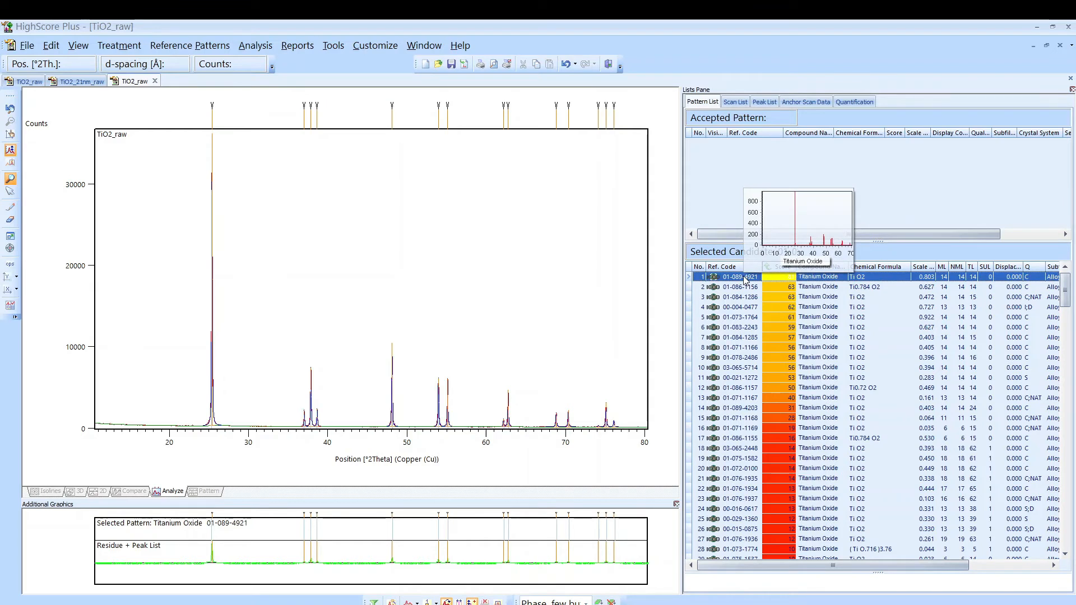
Accept candidate 01-089-4921 as a reference pattern, and select remaining candidate 01-071-1167 to check the rescored list.
{"action": "left_click_drag", "start_coordinate": [731, 279], "coordinate": [736, 162]}
{"action": "left_click", "coordinate": [761, 144]}
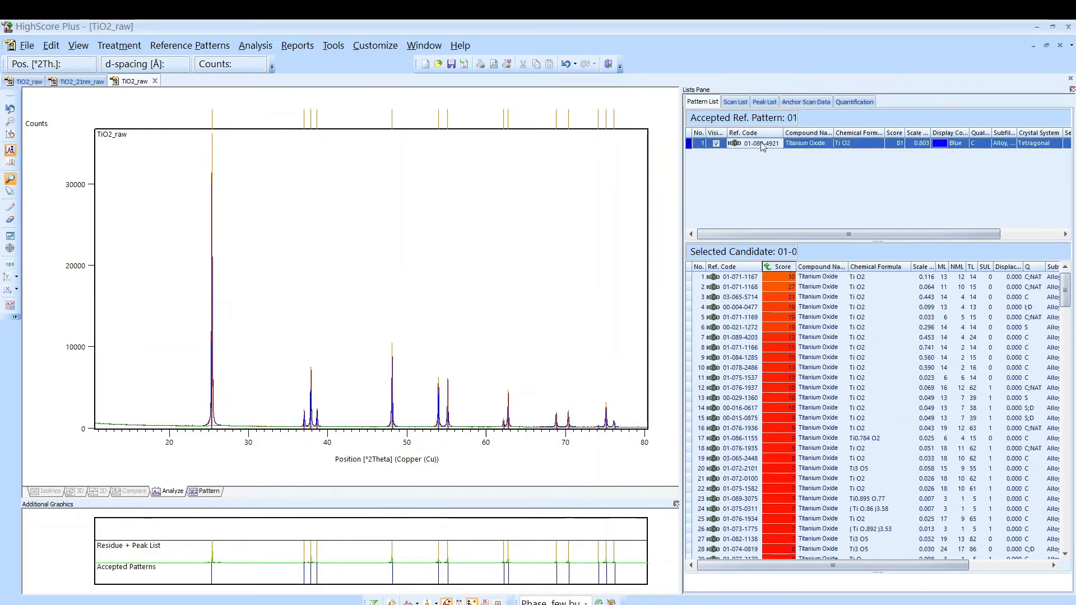
{"action": "left_click", "coordinate": [963, 204]}
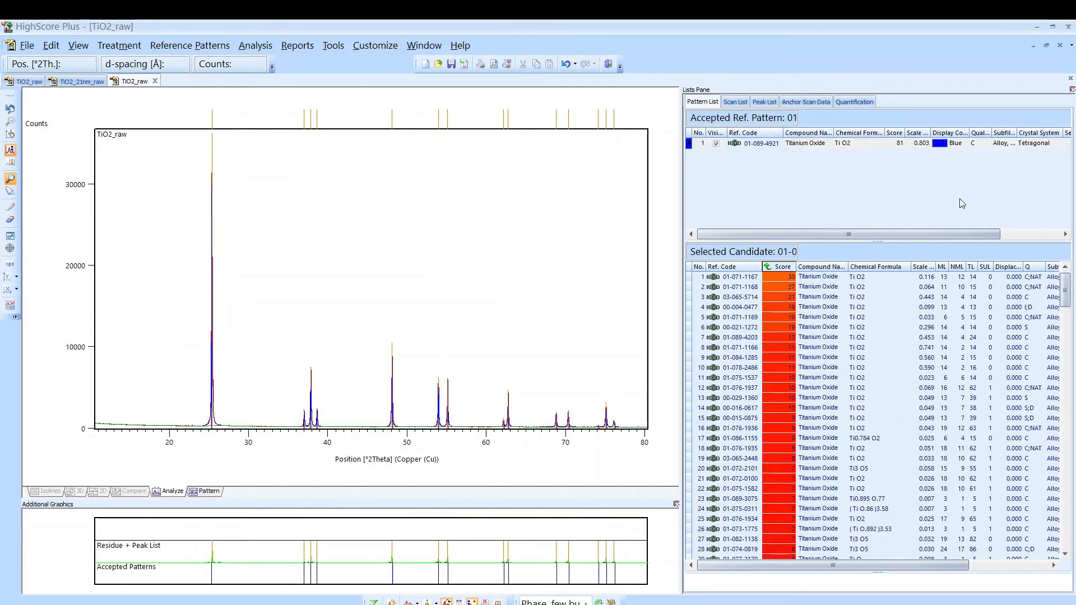
{"action": "left_click", "coordinate": [756, 145]}
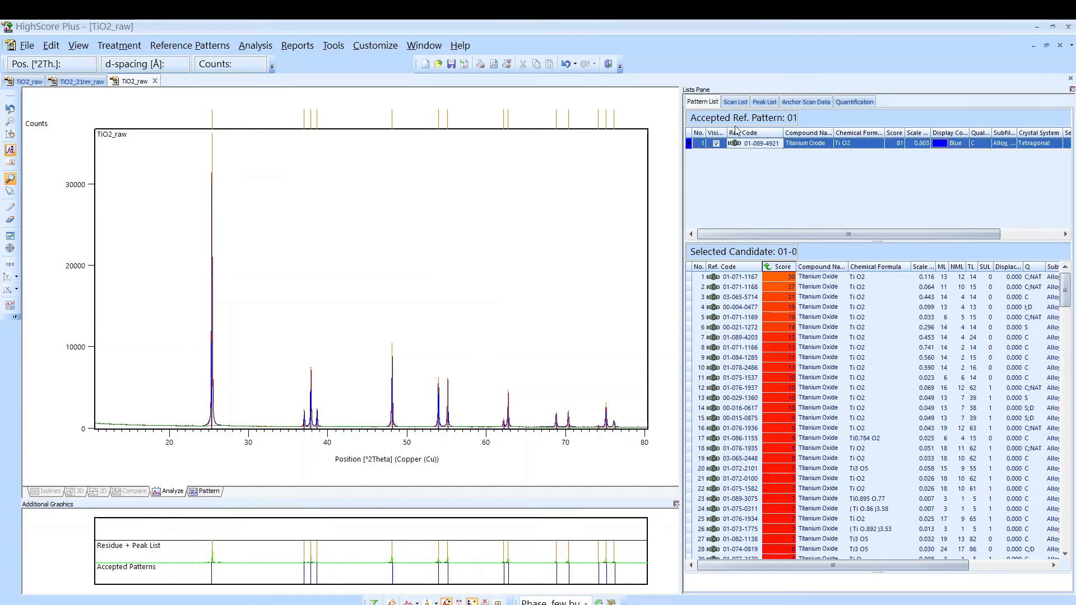
{"action": "left_click", "coordinate": [738, 278]}
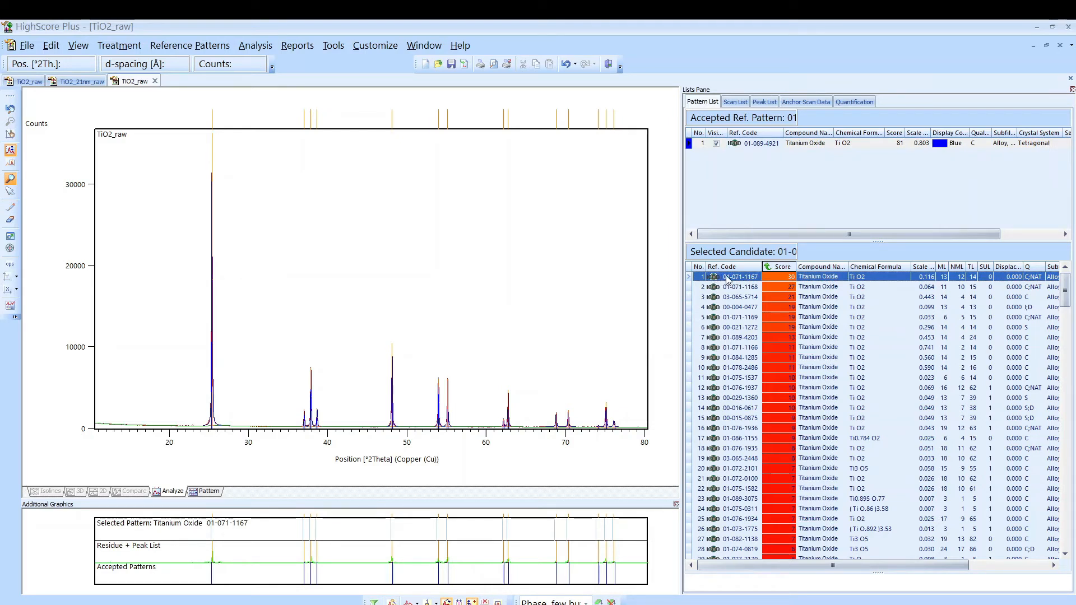
{"action": "mouse_move", "coordinate": [727, 280]}
{"action": "left_mouse_down"}
{"action": "mouse_move", "coordinate": [730, 187]}
{"action": "mouse_move", "coordinate": [726, 278]}
{"action": "left_mouse_up"}
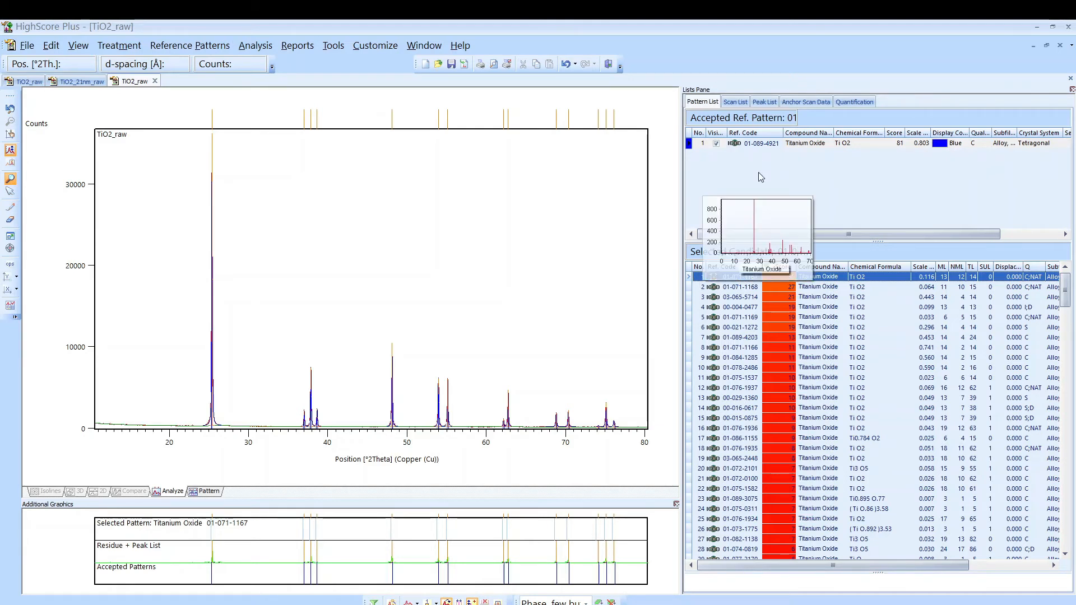
Compare the measured peak positions with accepted pattern 01-089-4921 in the Pattern view, from about 34 to 78 °2Theta.
{"action": "left_click", "coordinate": [775, 144]}
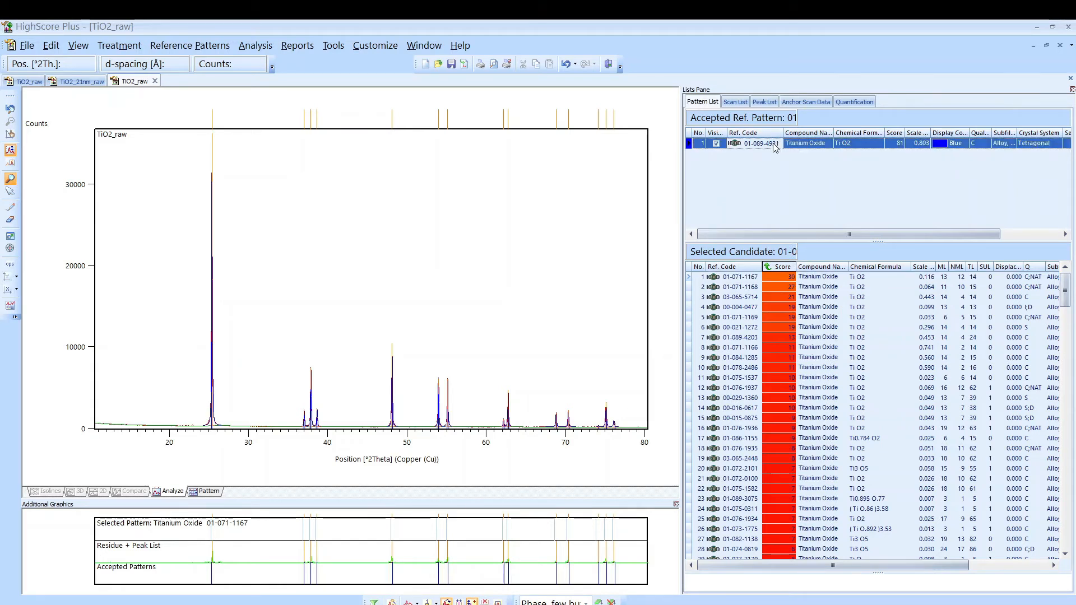
{"action": "left_click", "coordinate": [207, 492]}
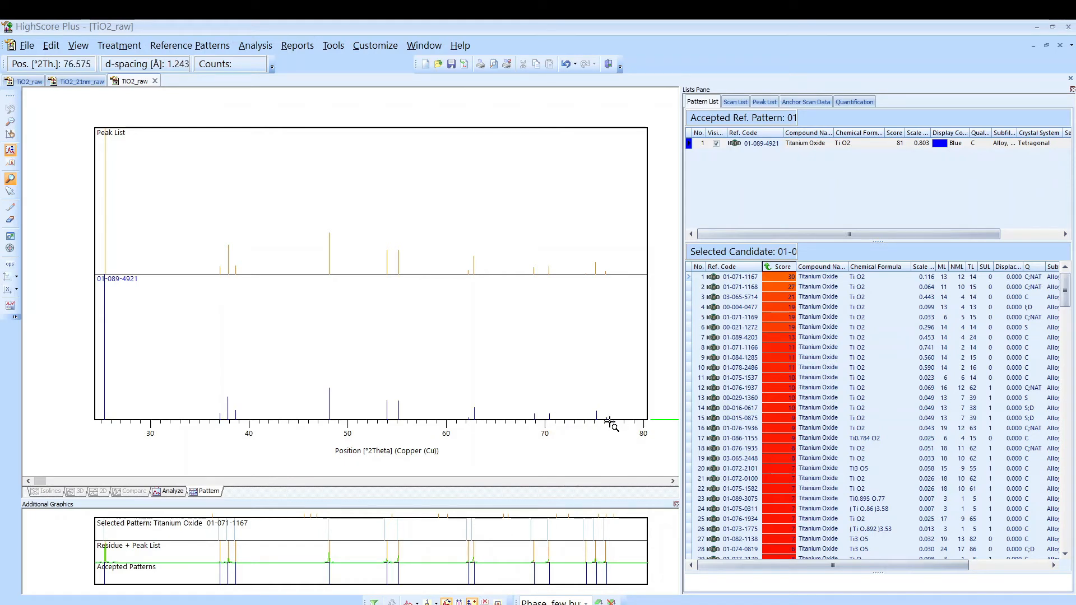
{"action": "left_click_drag", "start_coordinate": [182, 216], "coordinate": [305, 470]}
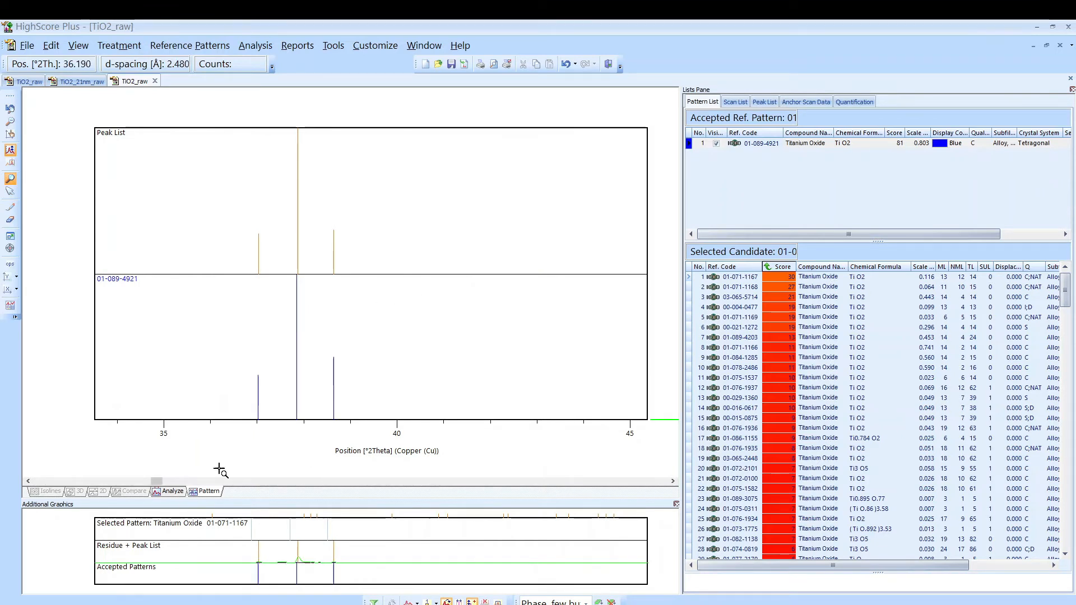
{"action": "left_click_drag", "start_coordinate": [159, 483], "coordinate": [231, 482]}
{"action": "left_click_drag", "start_coordinate": [253, 479], "coordinate": [593, 451]}
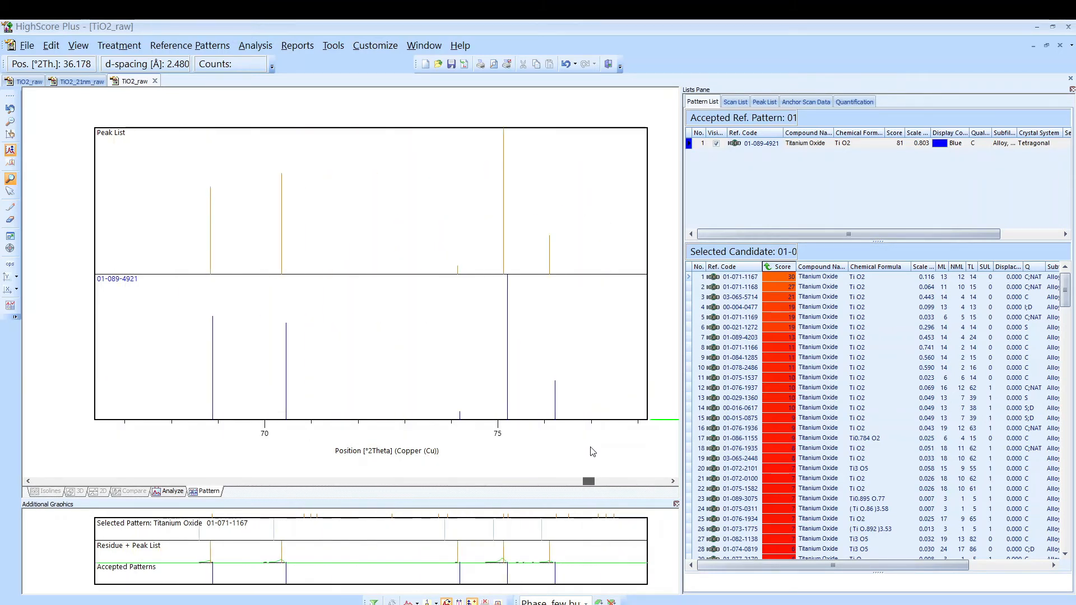
{"action": "right_click", "coordinate": [420, 325]}
{"action": "left_click", "coordinate": [446, 331]}
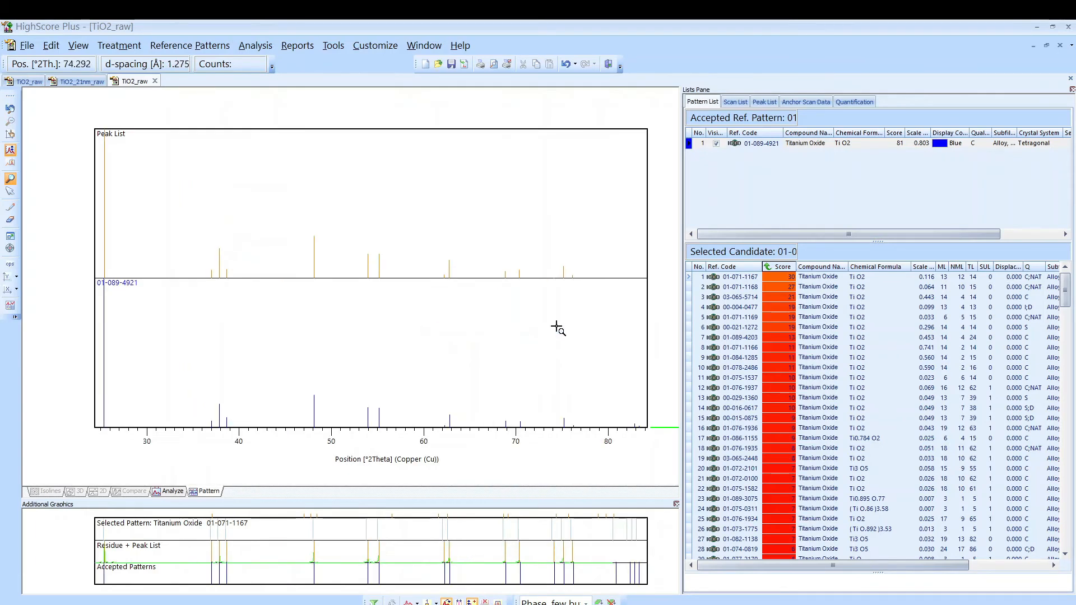
Accept candidate 00-004-0477 as a reference pattern, and return 01-089-4921 to the candidates.
{"action": "left_click", "coordinate": [738, 309]}
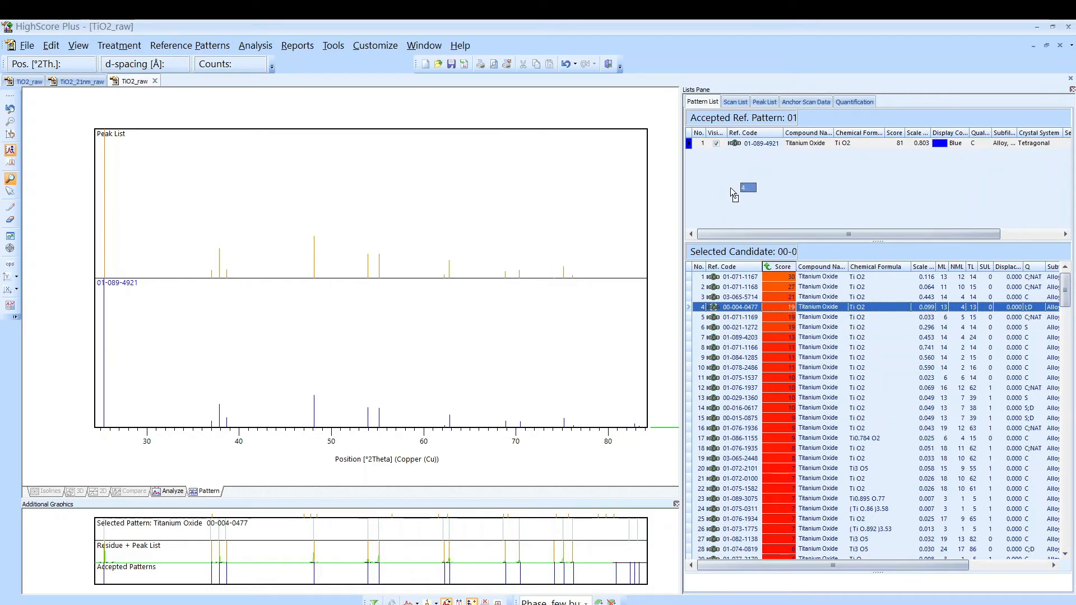
{"action": "left_click_drag", "start_coordinate": [731, 187], "coordinate": [731, 187]}
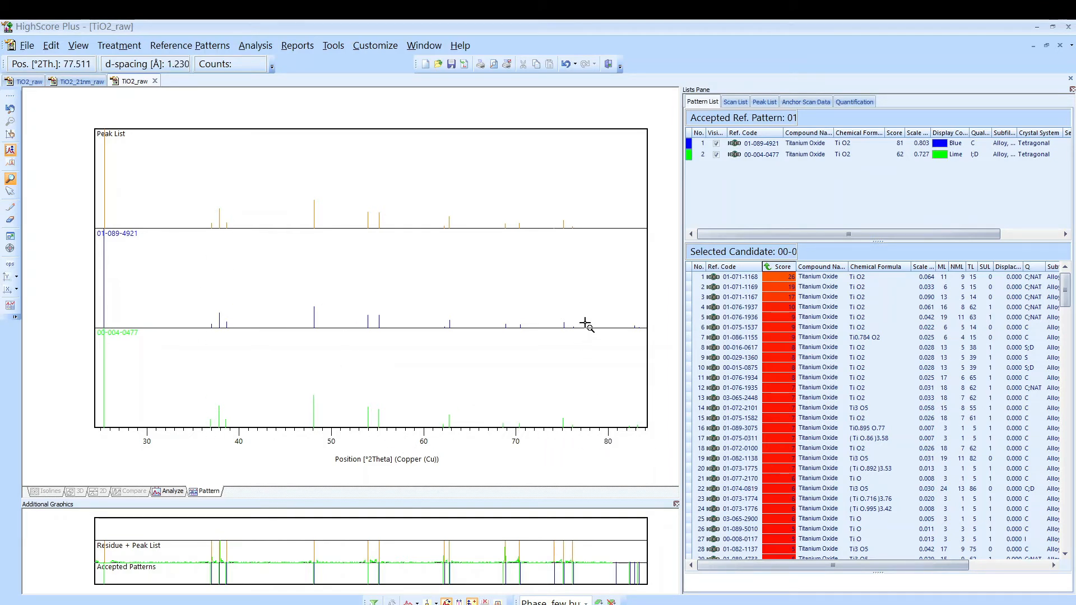
{"action": "left_click", "coordinate": [790, 144]}
{"action": "left_click_drag", "start_coordinate": [755, 147], "coordinate": [762, 303]}
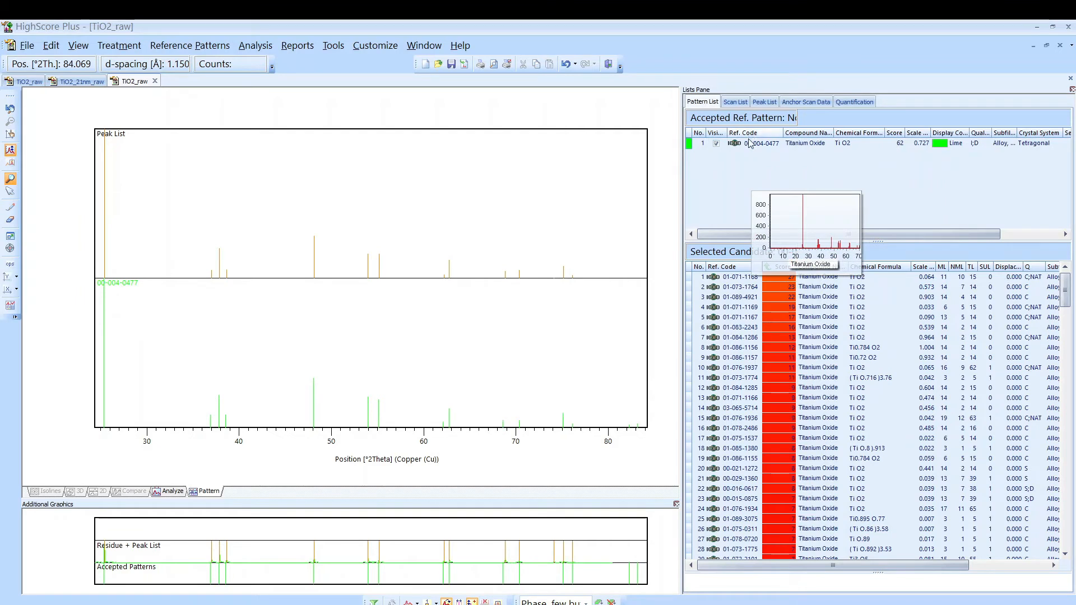
{"action": "left_click", "coordinate": [770, 147]}
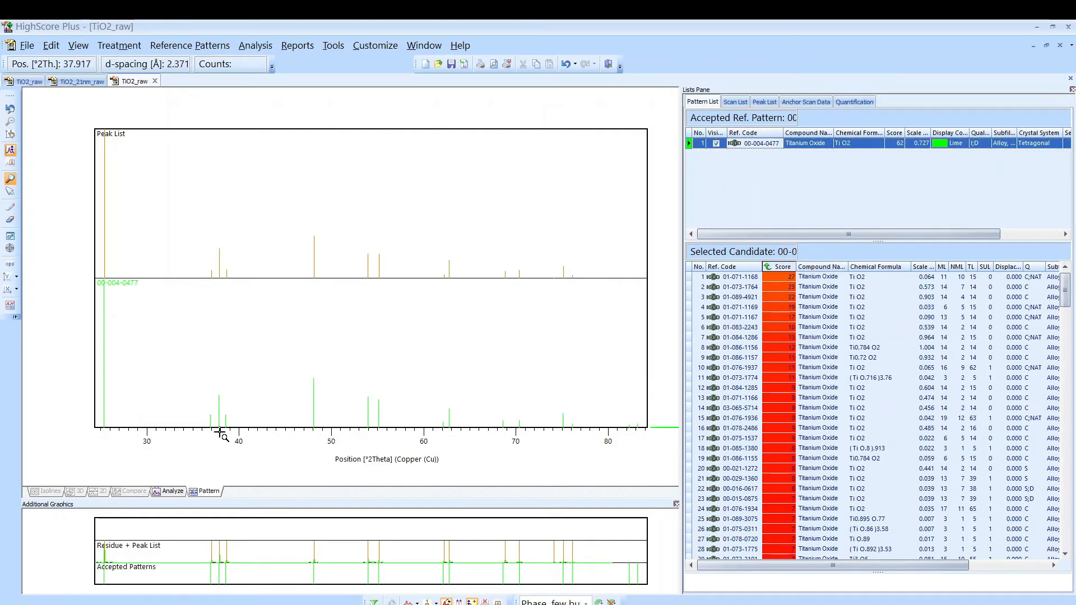
Compare the measured peak positions with accepted pattern 00-004-0477 in close-up, from about 24 to 85 °2Theta.
{"action": "left_click_drag", "start_coordinate": [49, 169], "coordinate": [141, 445]}
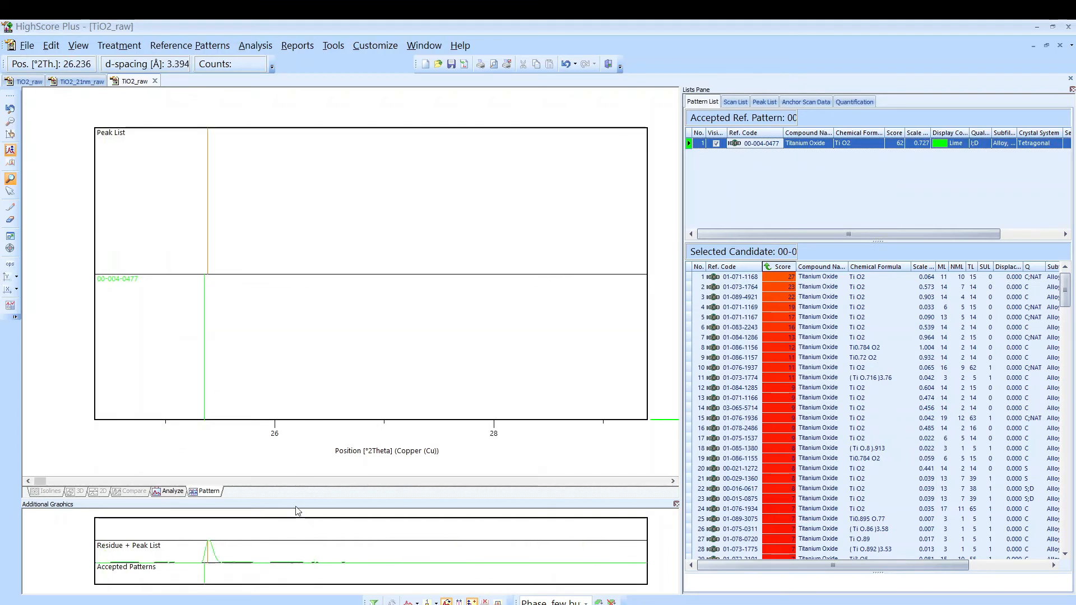
{"action": "left_click_drag", "start_coordinate": [44, 484], "coordinate": [260, 471]}
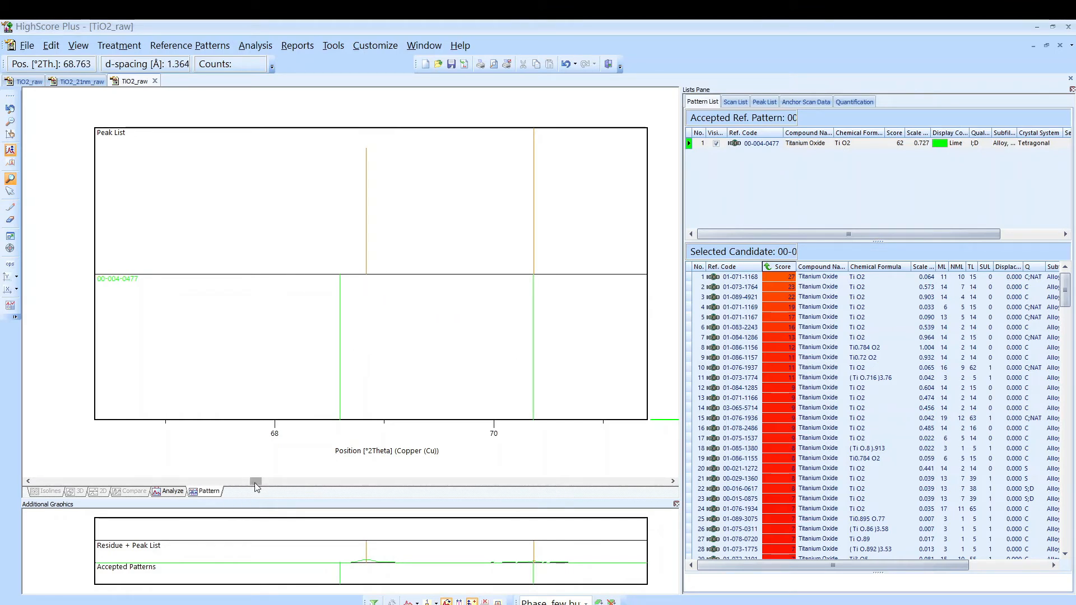
{"action": "left_click_drag", "start_coordinate": [255, 482], "coordinate": [286, 483]}
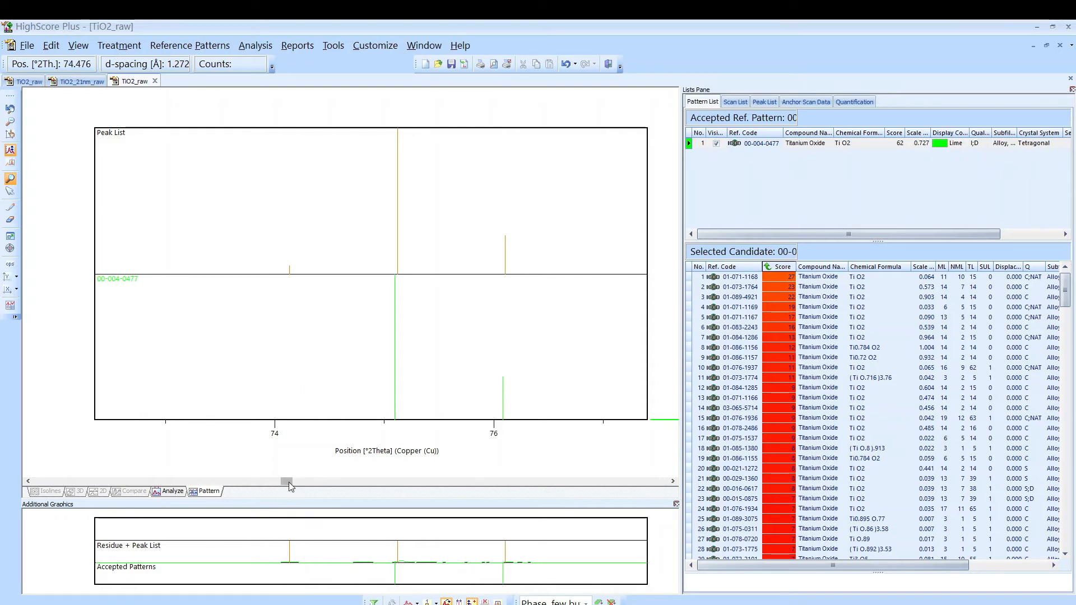
{"action": "left_click_drag", "start_coordinate": [289, 483], "coordinate": [331, 485]}
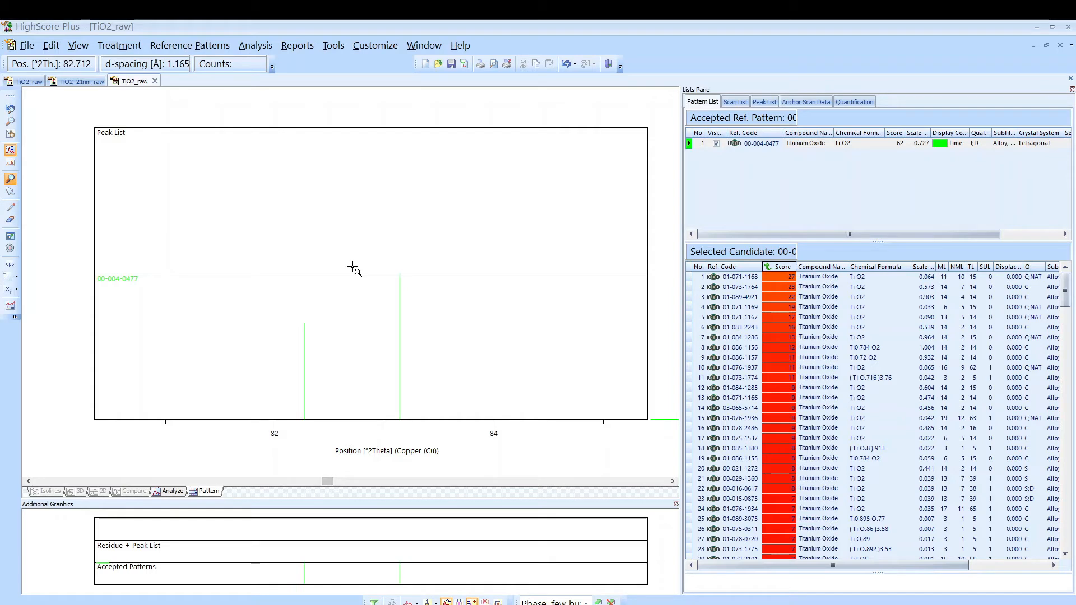
{"action": "right_click", "coordinate": [354, 268]}
{"action": "left_click", "coordinate": [371, 274]}
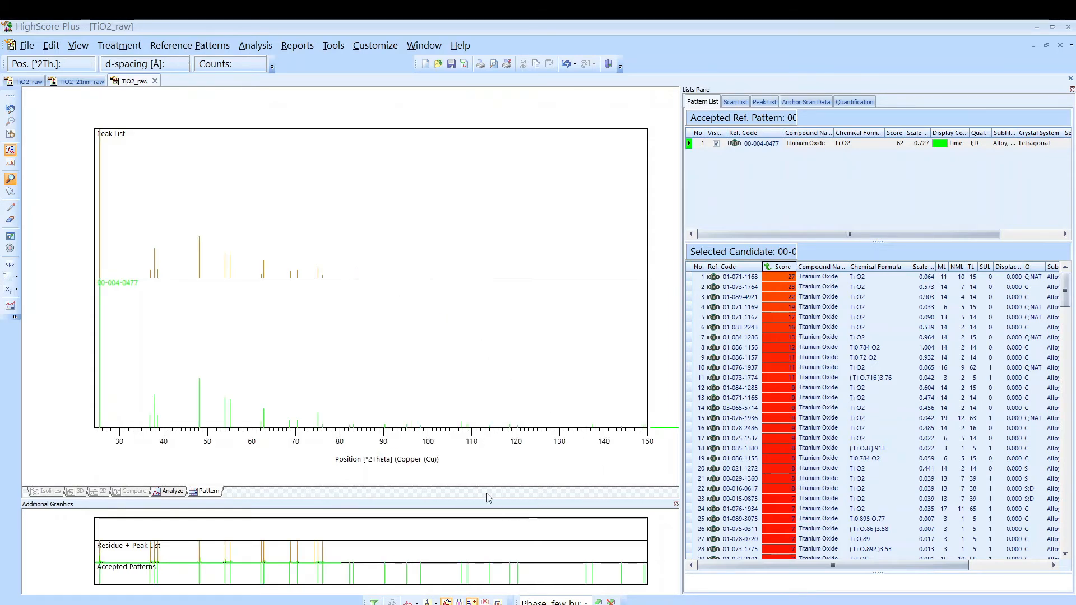
Examine the peak match of 00-004-0477 between about 66 and 82 °2Theta, and show the range up to about 80 °2Theta.
{"action": "left_click_drag", "start_coordinate": [280, 209], "coordinate": [347, 463]}
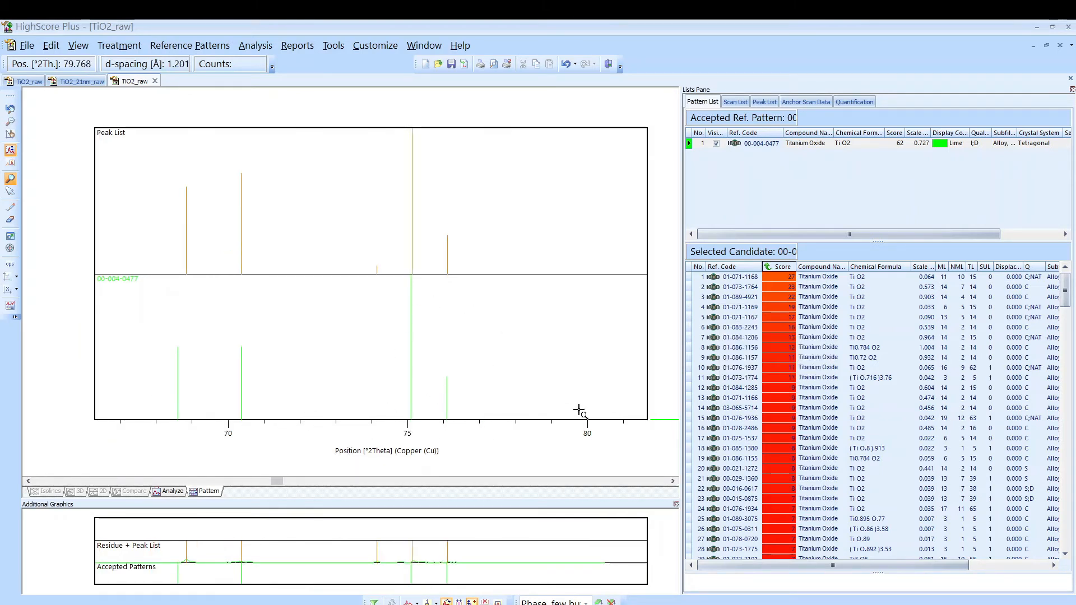
{"action": "right_click", "coordinate": [395, 225]}
{"action": "left_click", "coordinate": [404, 232]}
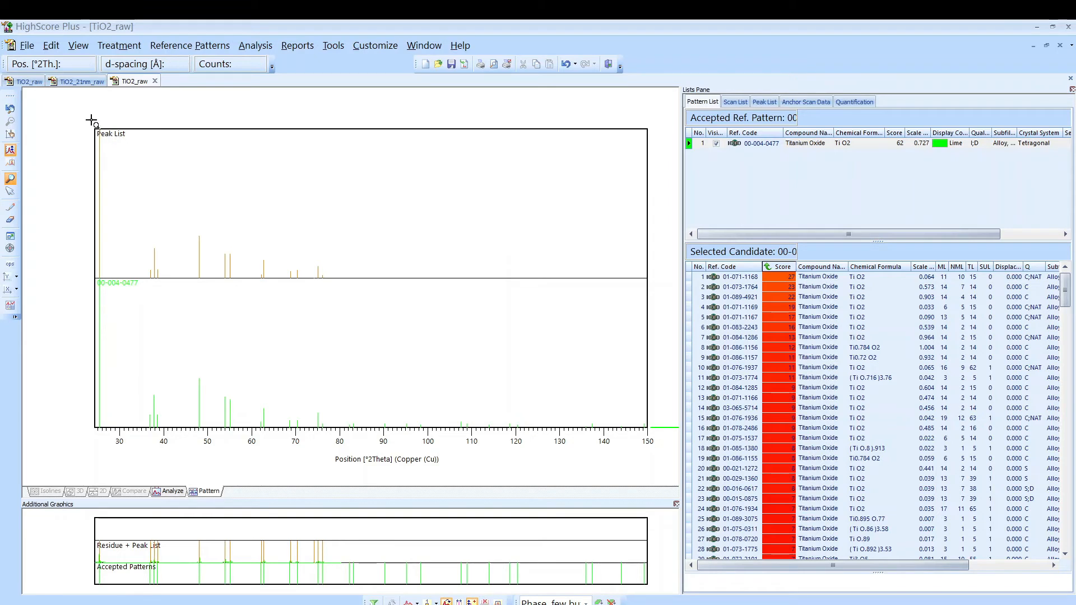
{"action": "left_click_drag", "start_coordinate": [82, 116], "coordinate": [341, 442]}
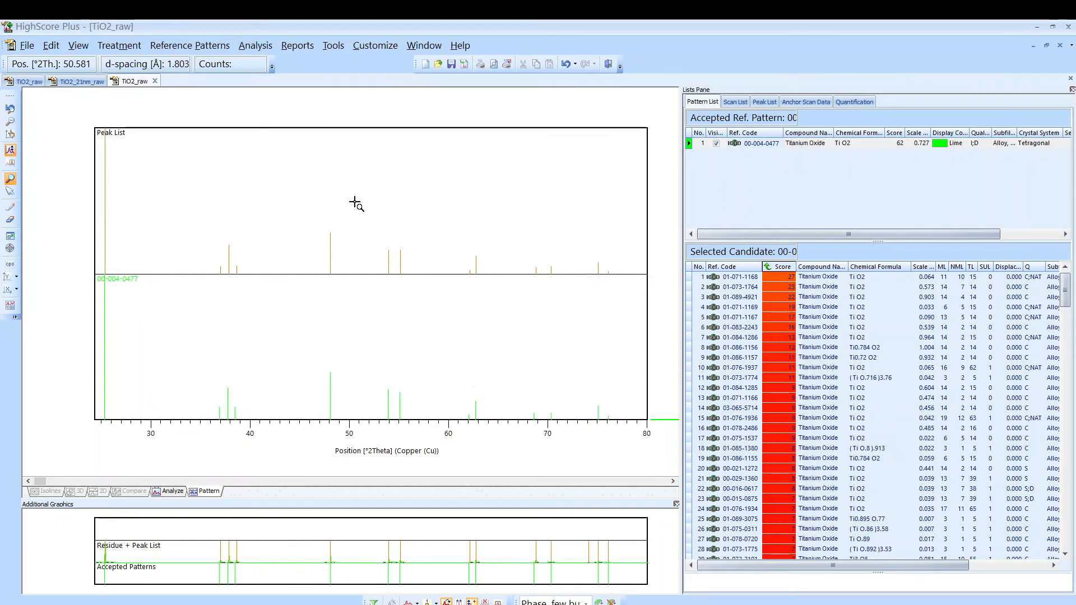
{"action": "right_click", "coordinate": [321, 177]}
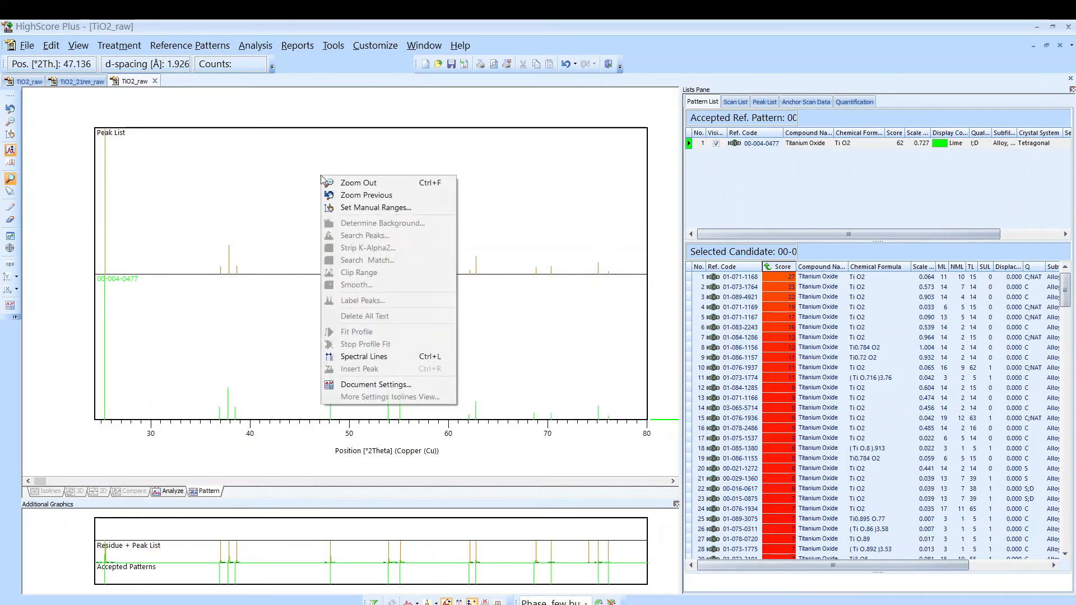
{"action": "left_click", "coordinate": [350, 208]}
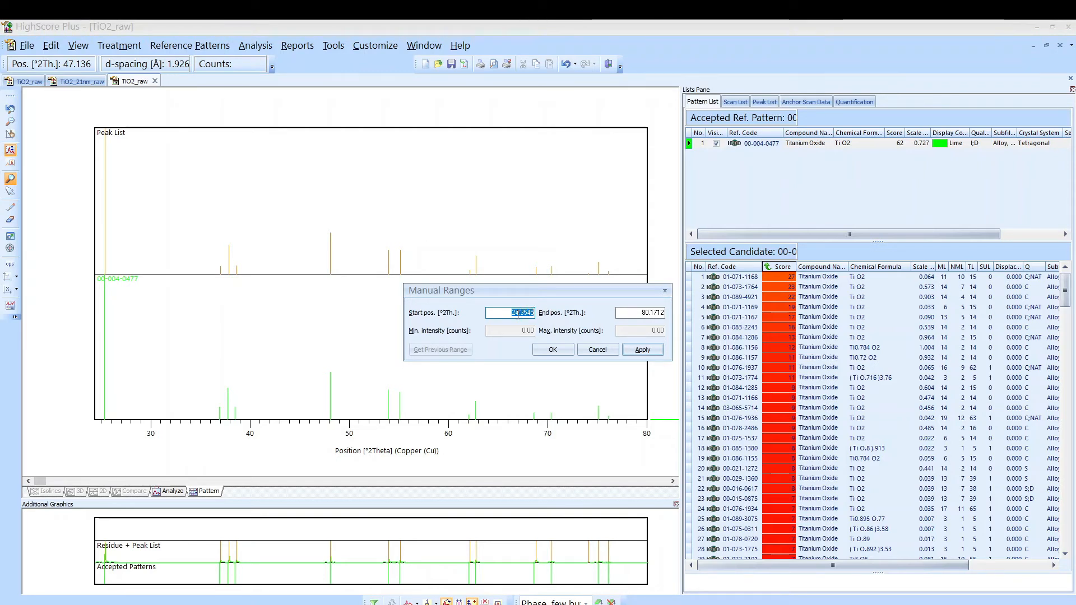
{"action": "type", "text": "10"}
{"action": "left_click_drag", "start_coordinate": [635, 313], "coordinate": [698, 311]}
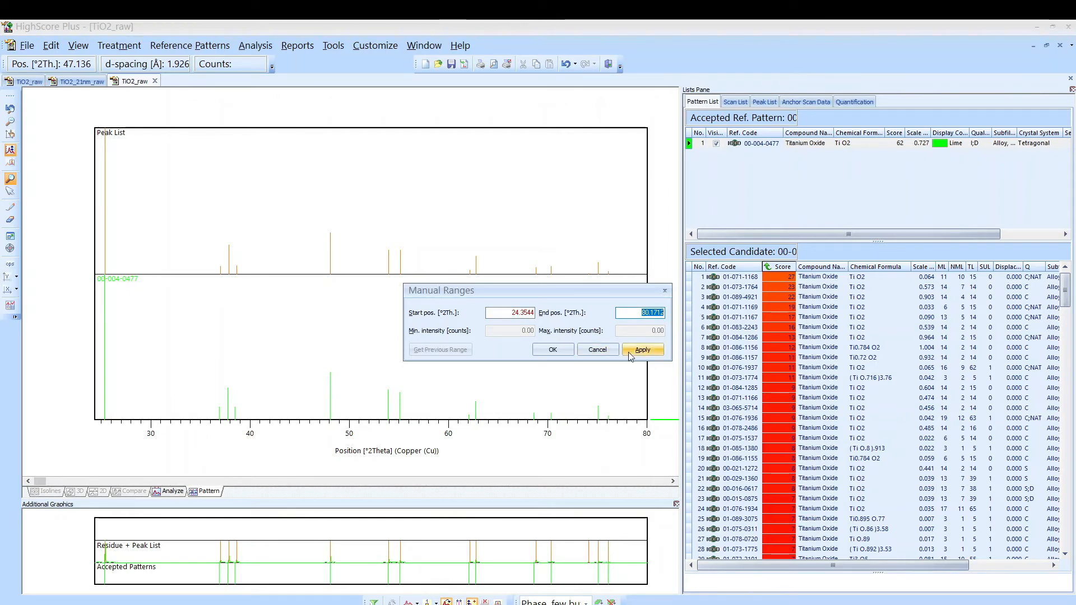
{"action": "left_click_drag", "start_coordinate": [503, 314], "coordinate": [547, 313]}
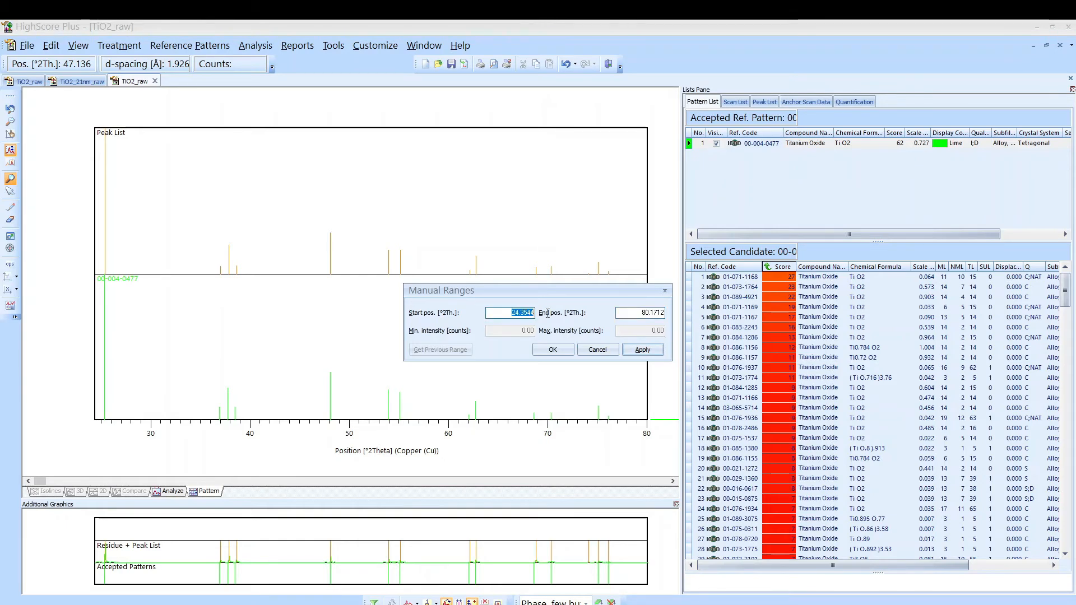
{"action": "left_click", "coordinate": [605, 353]}
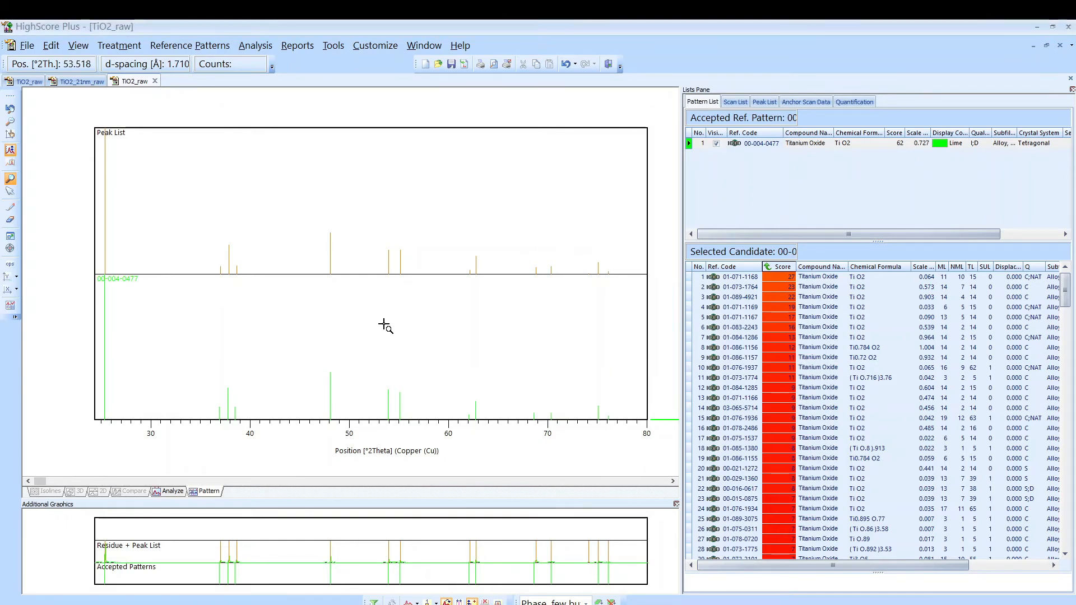
Reset the pattern comparison to its full range, and view all measured peaks against 00-004-0477 up to about 81 °2Theta.
{"action": "right_click", "coordinate": [385, 324]}
{"action": "left_click", "coordinate": [405, 333]}
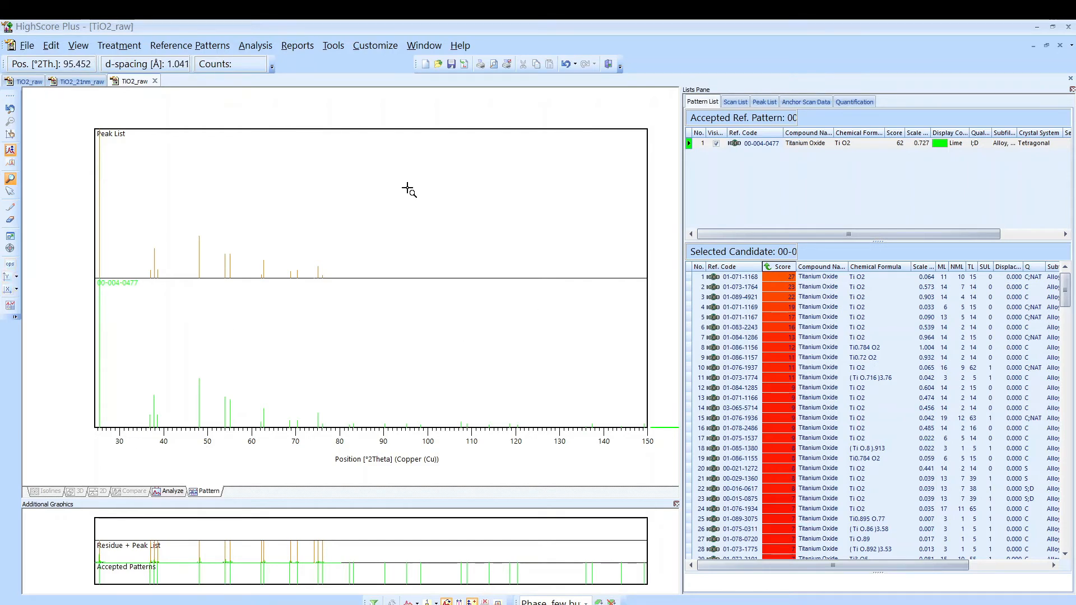
{"action": "left_click_drag", "start_coordinate": [81, 127], "coordinate": [351, 468]}
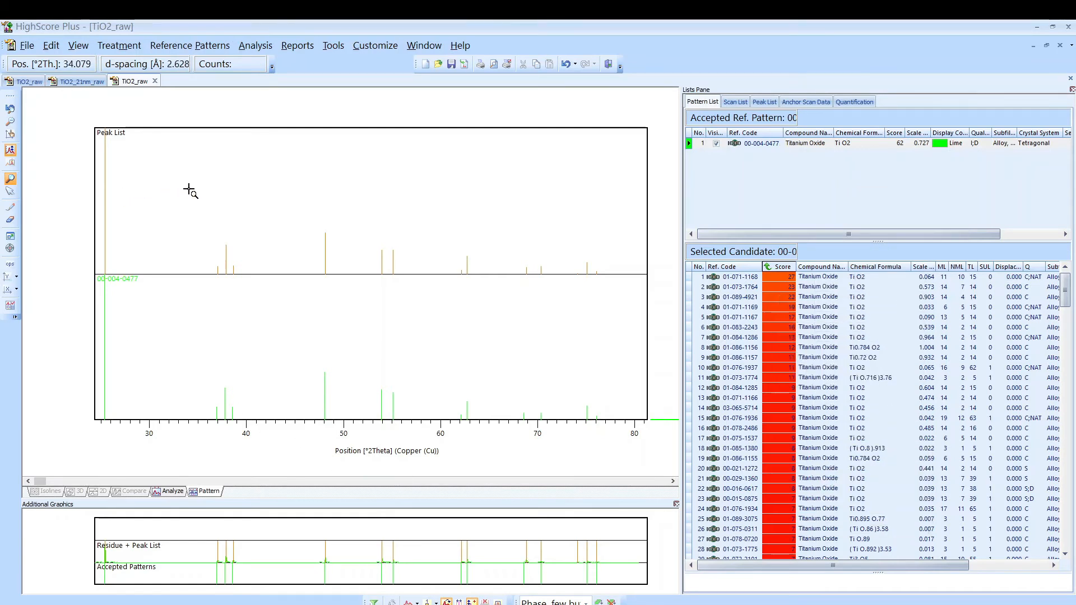
Open TiO2_raw.raw from the Training2 folder as a fresh document, and enlarge the main scan plot area.
{"action": "left_click", "coordinate": [27, 45]}
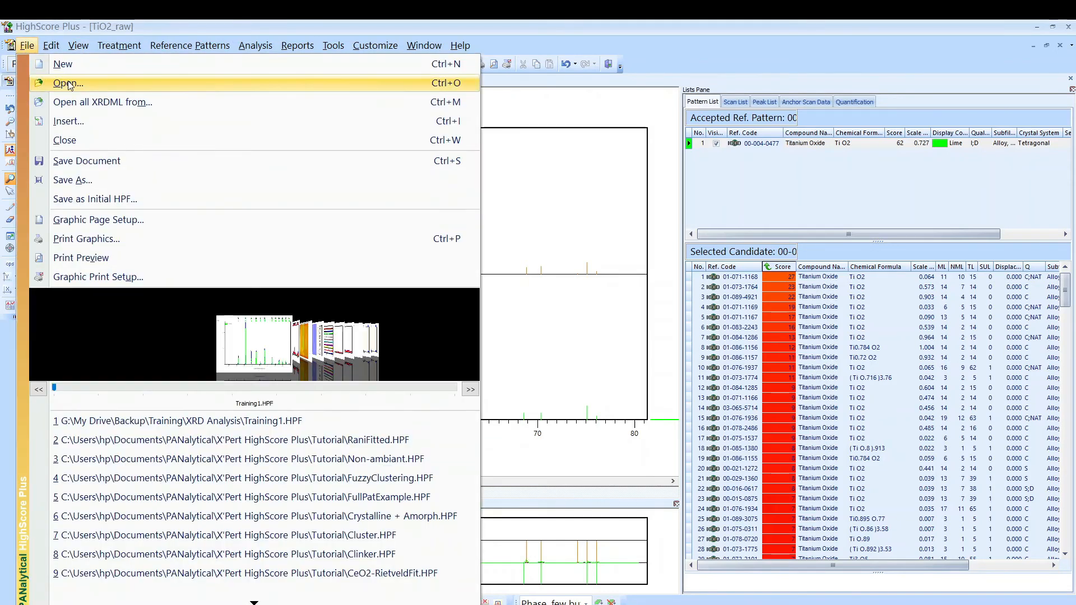
{"action": "left_click", "coordinate": [220, 101]}
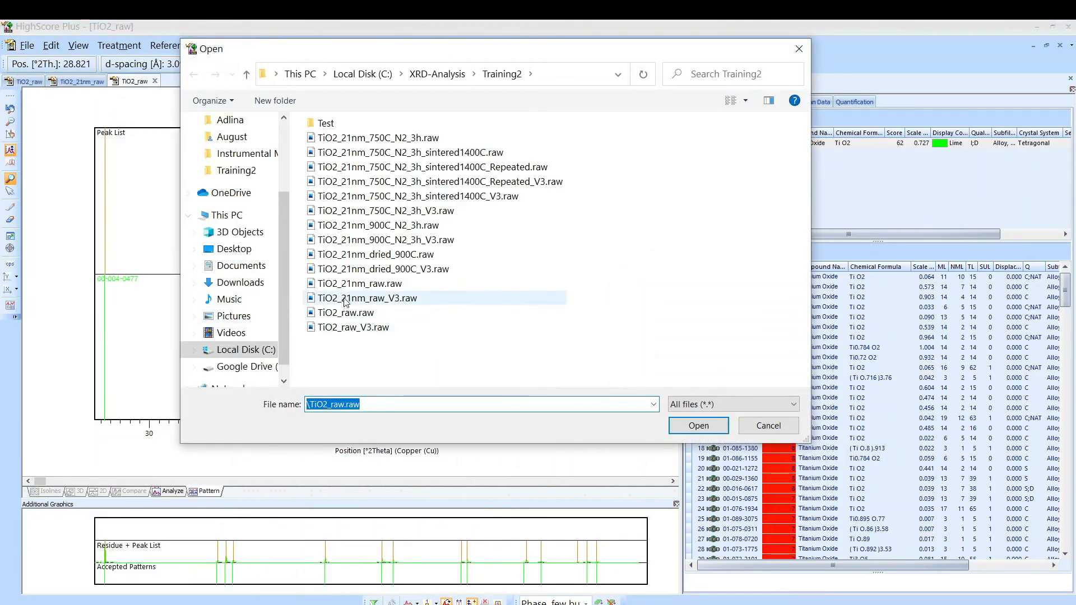
{"action": "left_click", "coordinate": [345, 312]}
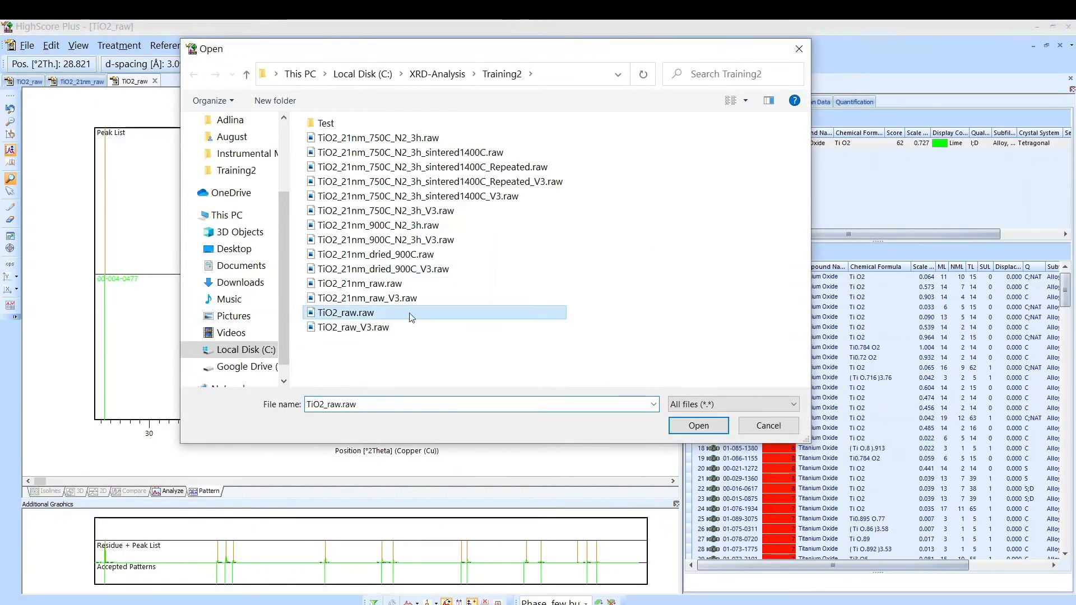
{"action": "left_click", "coordinate": [699, 426]}
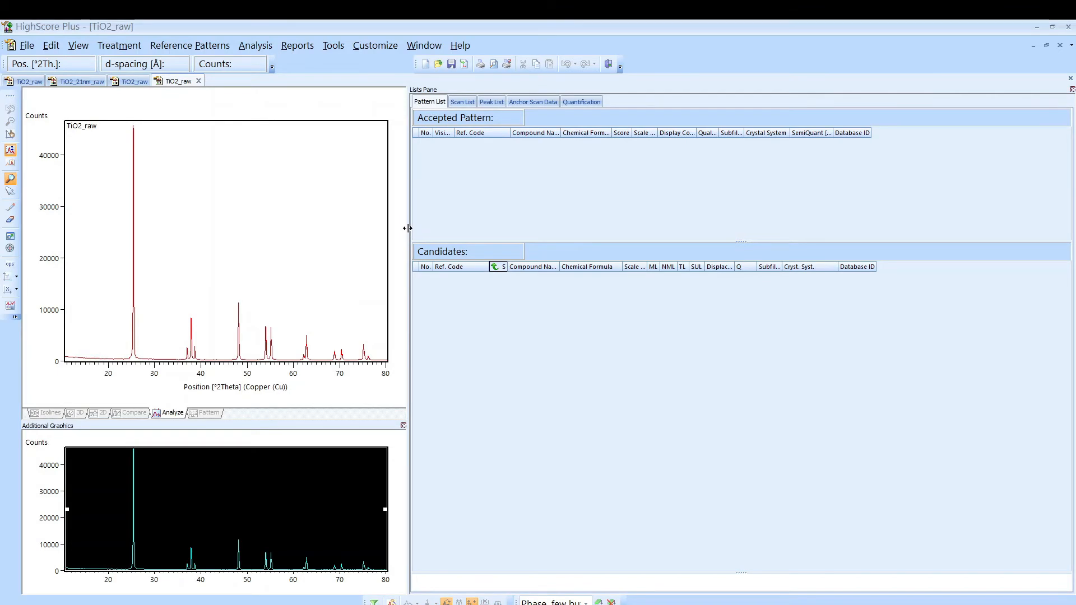
{"action": "left_click_drag", "start_coordinate": [408, 228], "coordinate": [738, 222]}
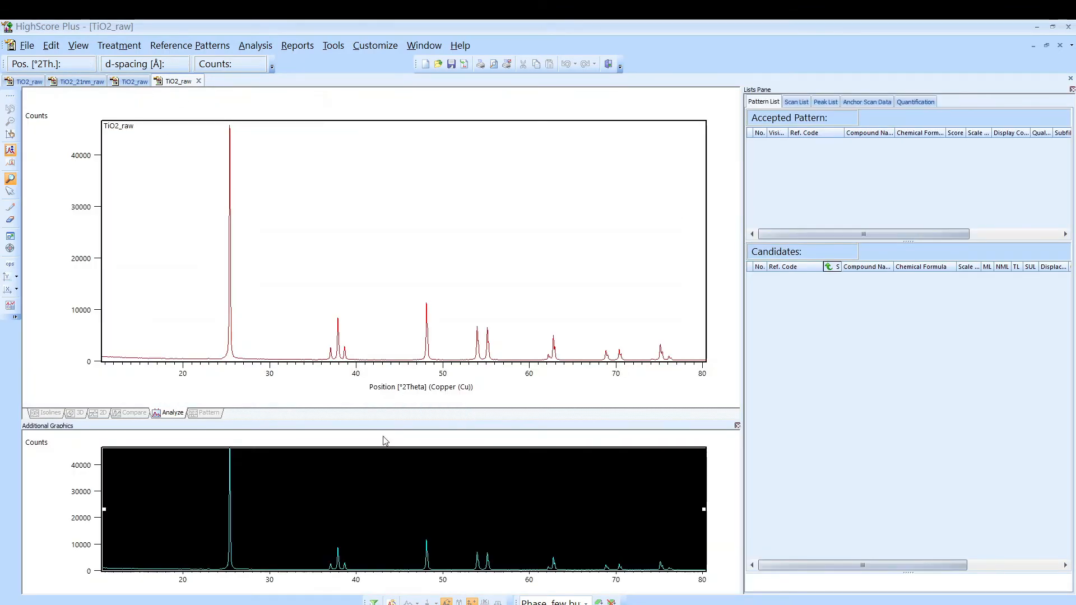
{"action": "left_click_drag", "start_coordinate": [387, 421], "coordinate": [385, 509]}
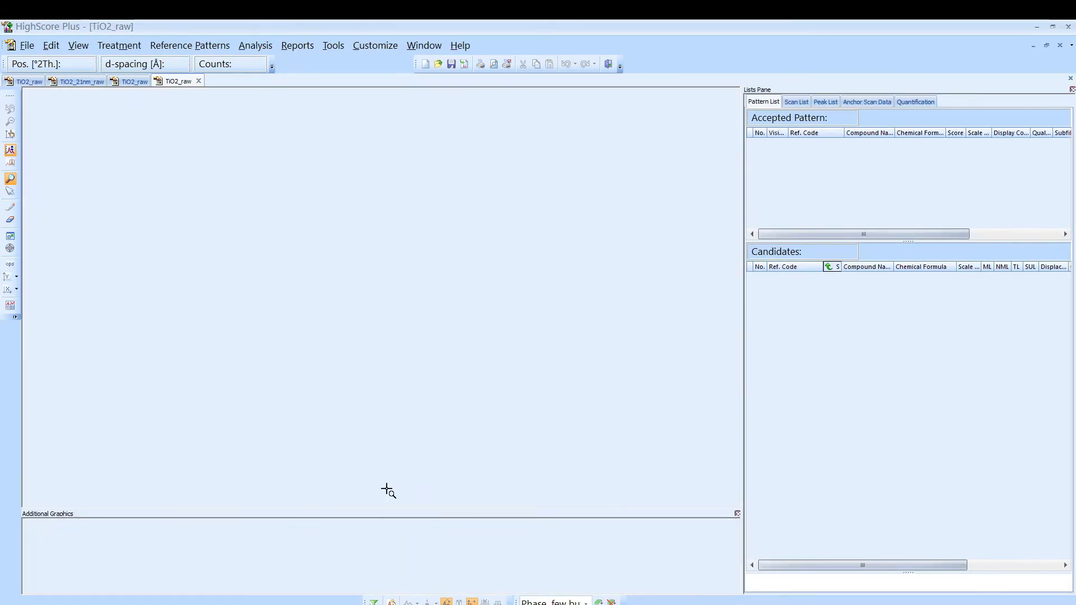
Strip K-Alpha2 from the TiO2_raw scan with the Rachinger method at a 0.5 intensity ratio, replacing the original scan.
{"action": "left_click", "coordinate": [119, 46]}
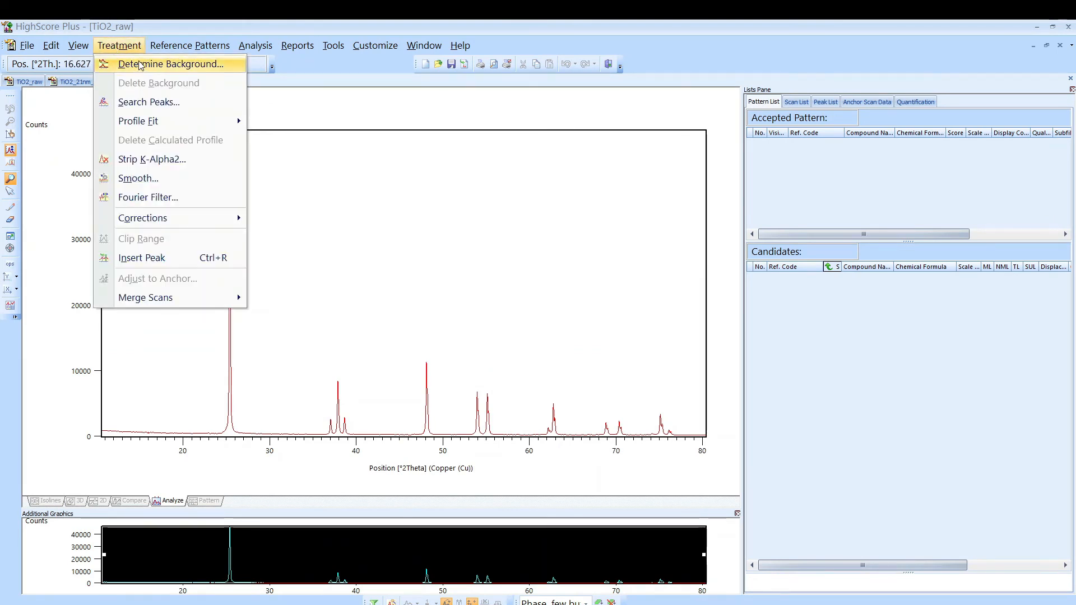
{"action": "left_click", "coordinate": [146, 160]}
{"action": "left_click", "coordinate": [453, 181]}
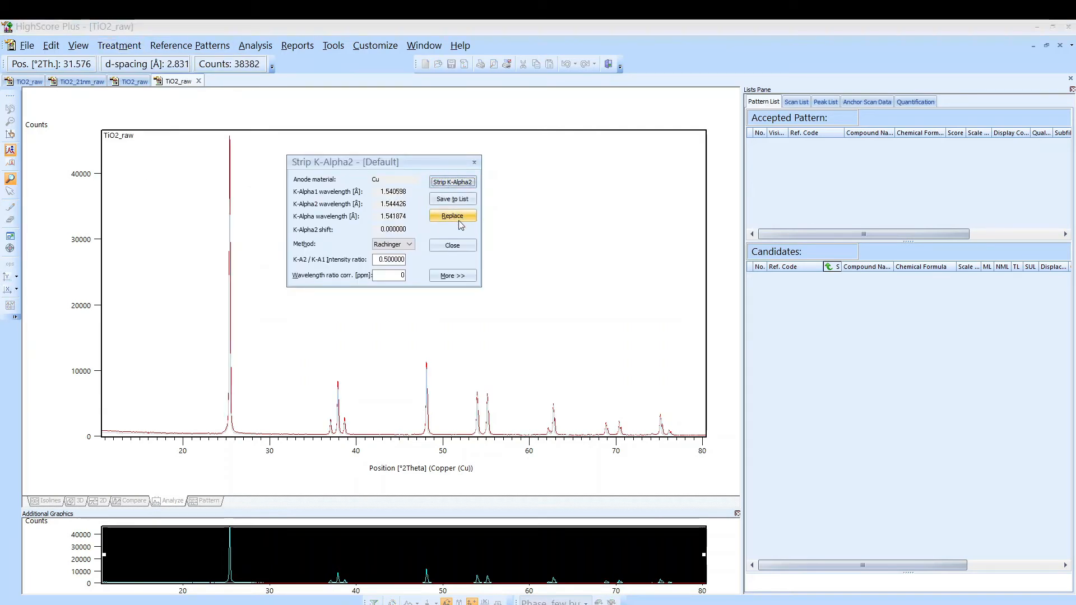
{"action": "left_click", "coordinate": [453, 216]}
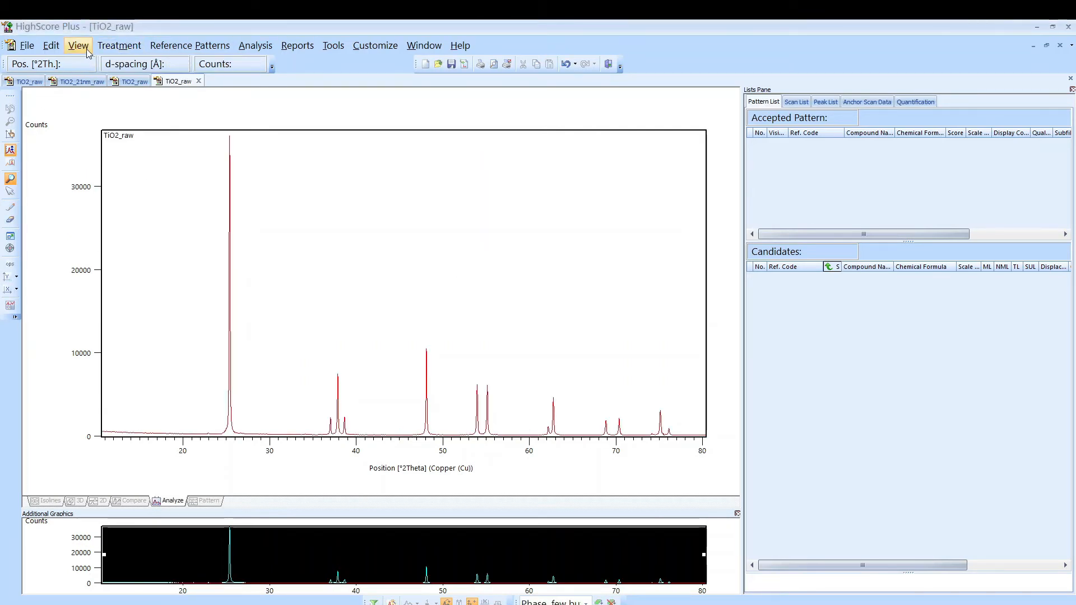
Search the stripped scan for peaks with minimum significance 2.00 and the minimum 2nd derivative method, and accept the found peaks.
{"action": "left_click", "coordinate": [118, 48]}
{"action": "left_click", "coordinate": [135, 103]}
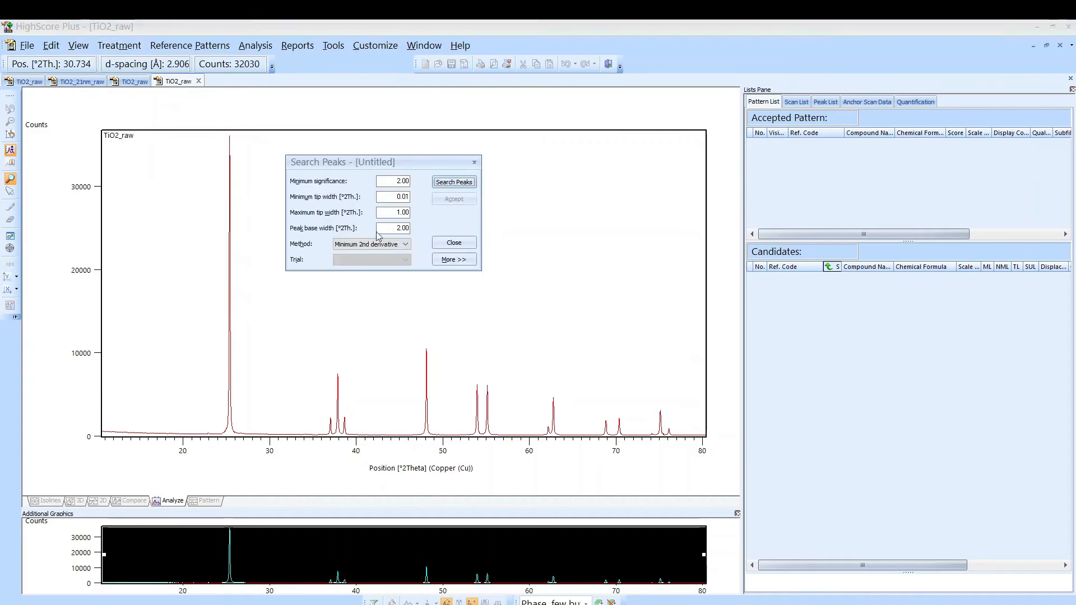
{"action": "left_click", "coordinate": [447, 183]}
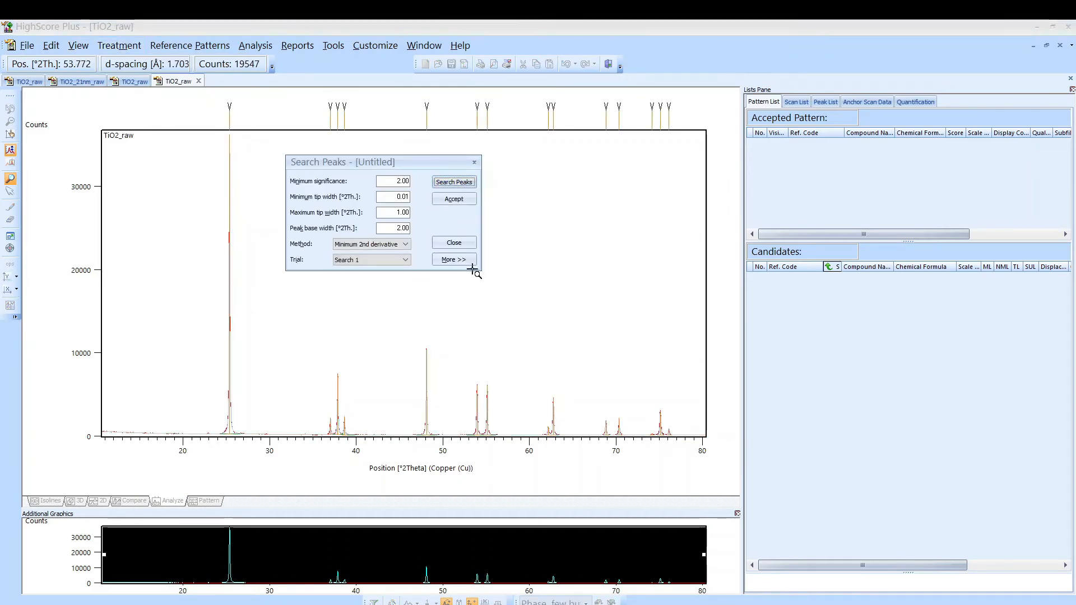
{"action": "left_click", "coordinate": [447, 200]}
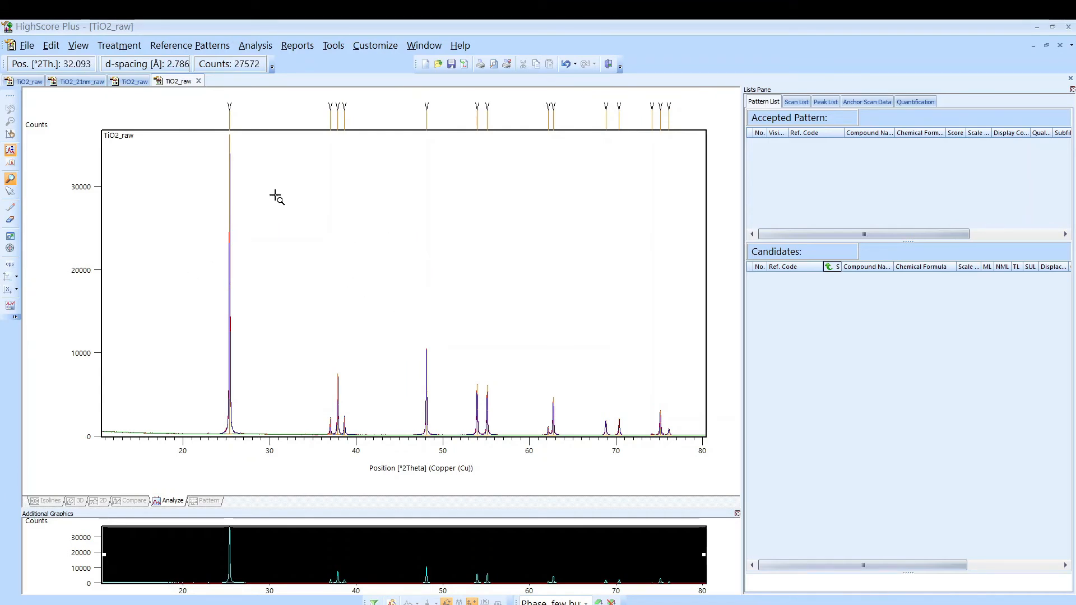
{"action": "left_click", "coordinate": [175, 50]}
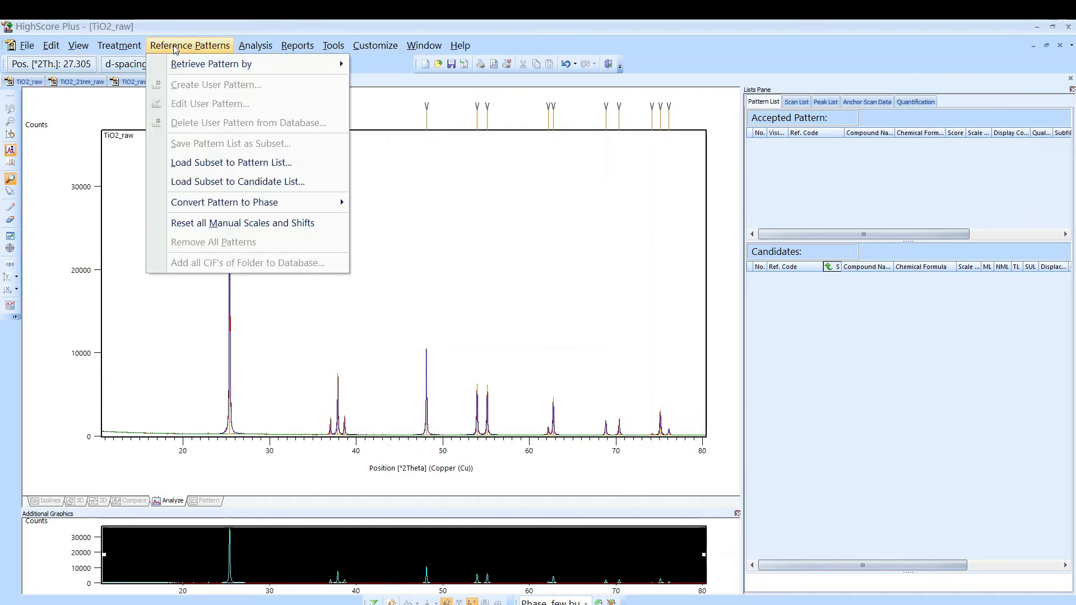
{"action": "mouse_move", "coordinate": [202, 66]}
{"action": "left_click", "coordinate": [392, 89]}
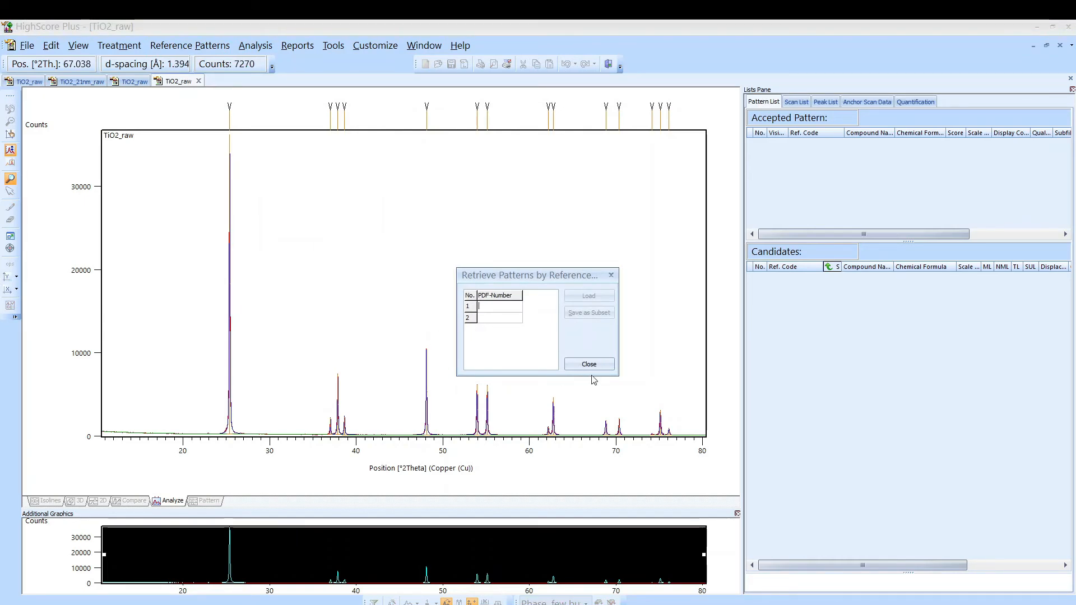
{"action": "left_click", "coordinate": [596, 370]}
Look up the accepted pattern's code in the previous TiO2_raw document, and load reference pattern 00-004-0477 into the new document by reference code.
{"action": "left_click", "coordinate": [133, 83]}
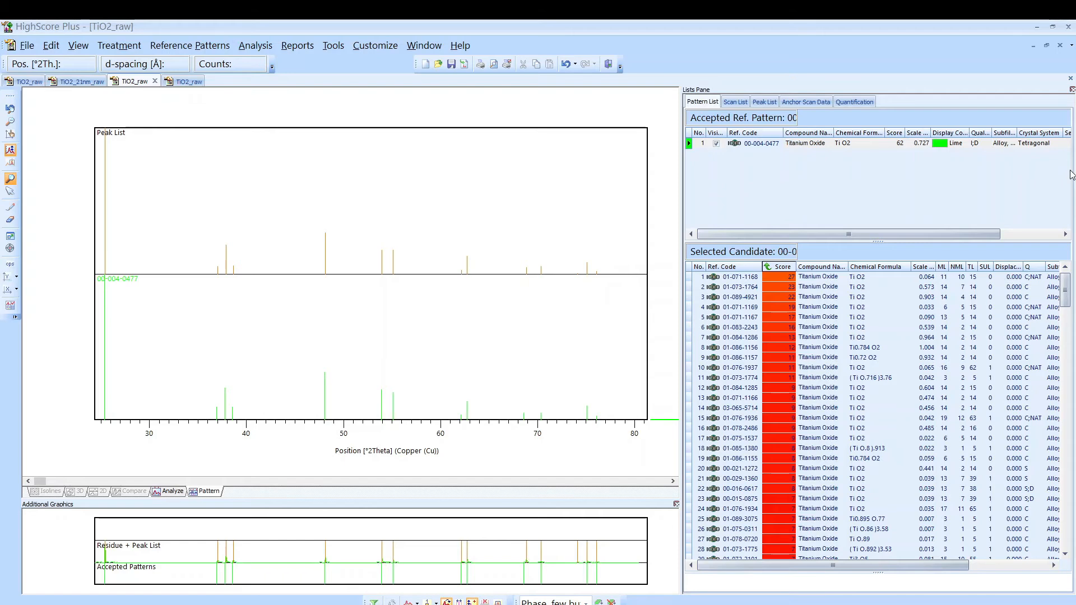
{"action": "left_click", "coordinate": [188, 82]}
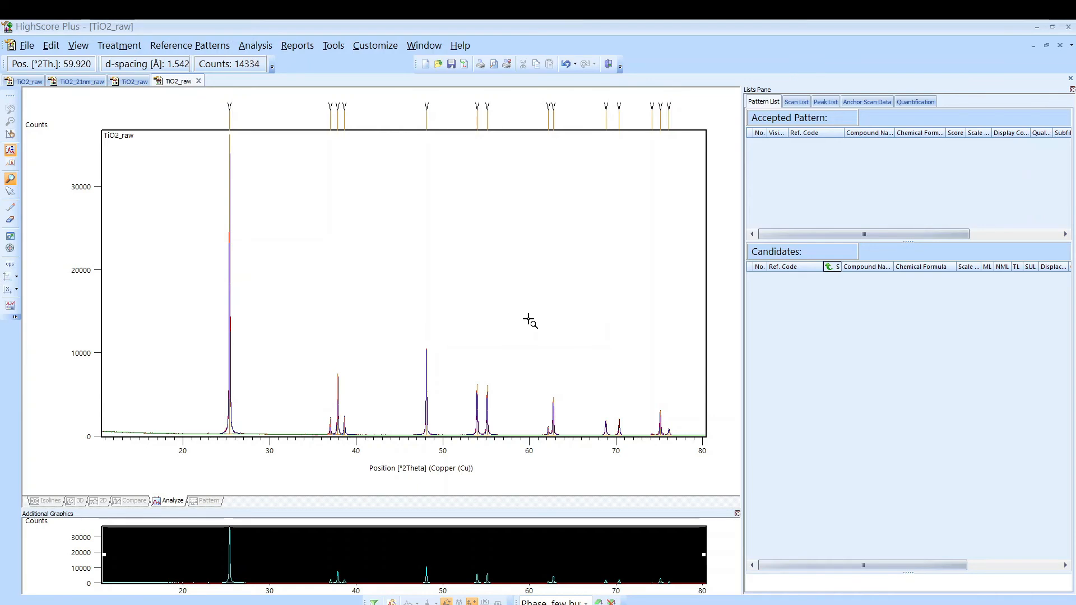
{"action": "left_click", "coordinate": [190, 48]}
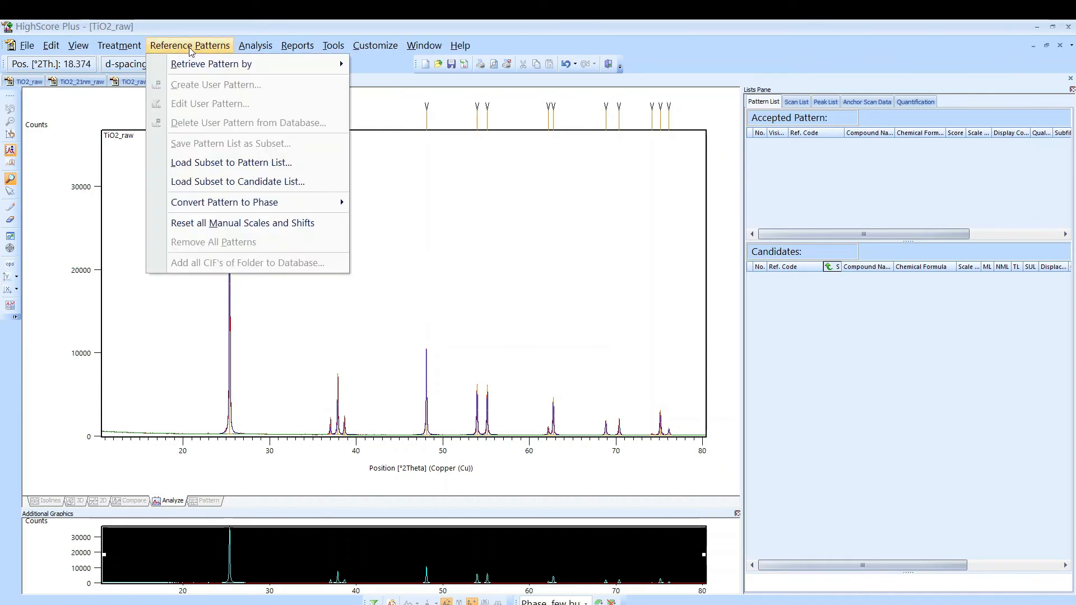
{"action": "mouse_move", "coordinate": [195, 66]}
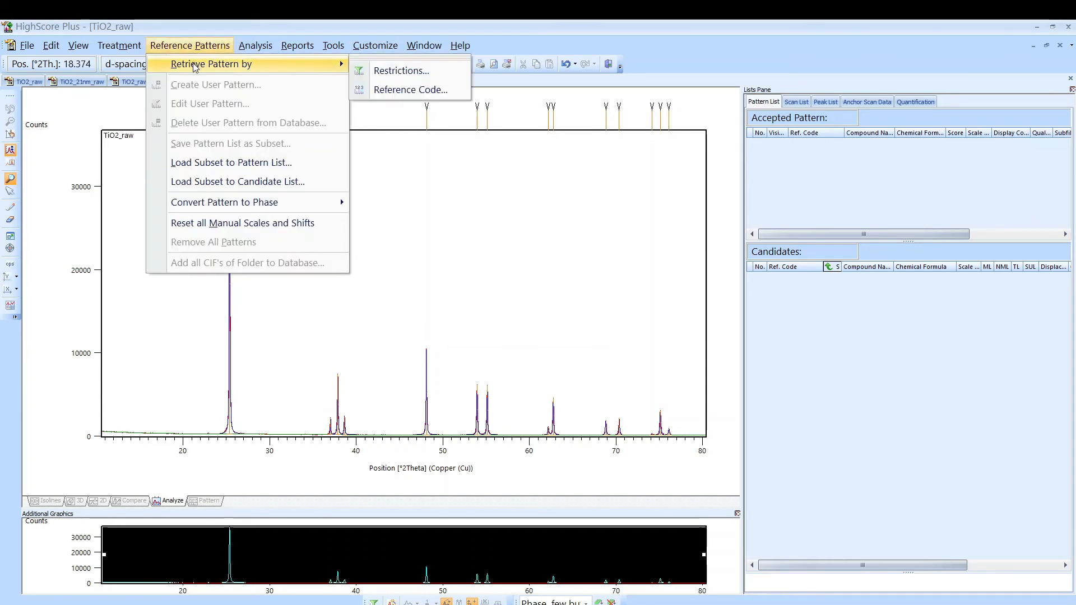
{"action": "left_click", "coordinate": [417, 92]}
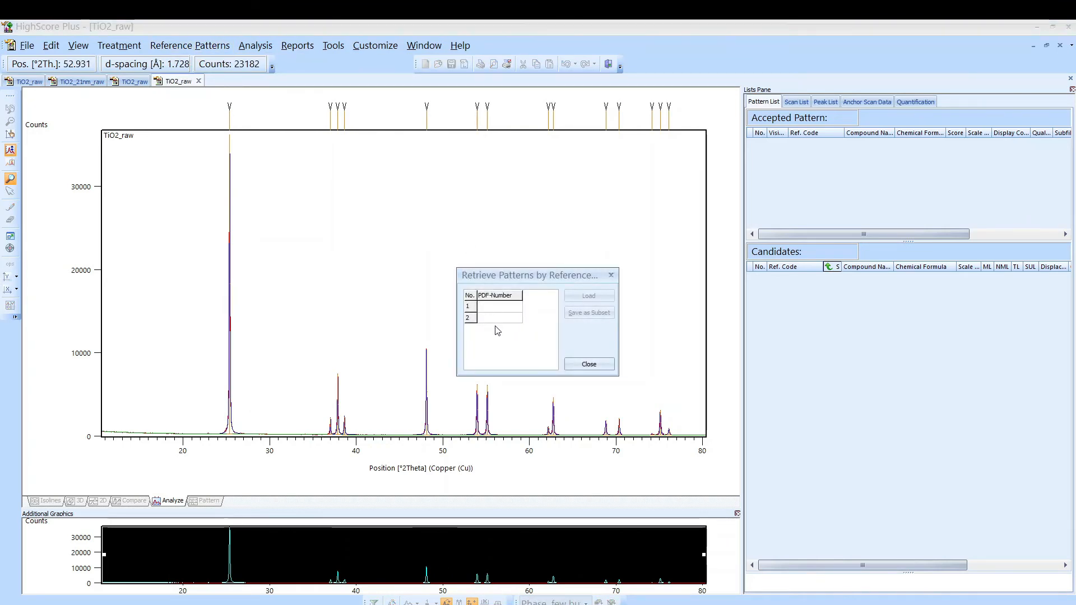
{"action": "type", "text": "00"}
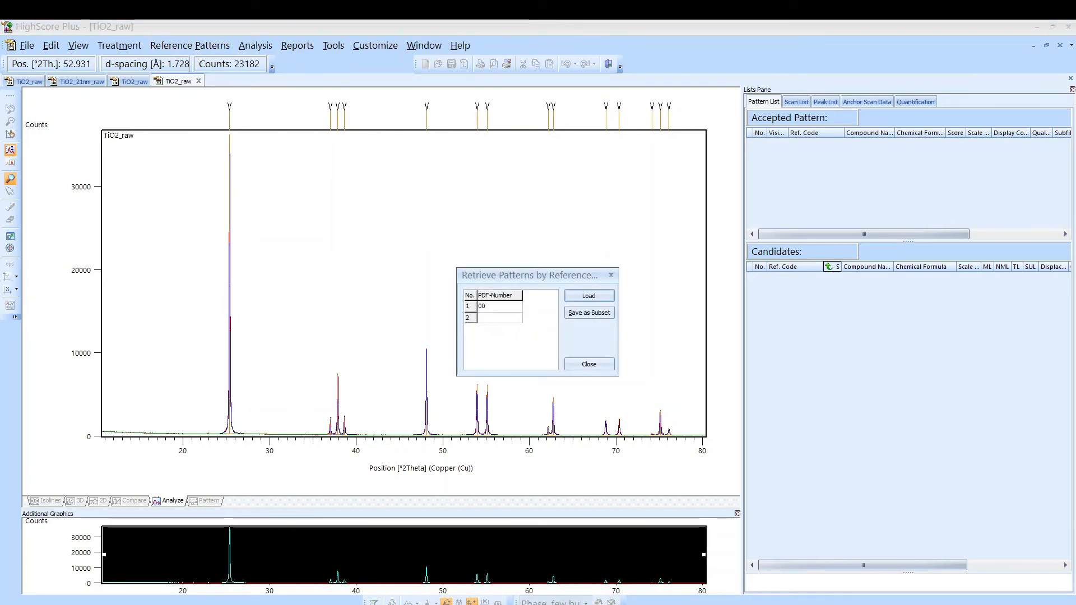
{"action": "type", "text": "-004-"}
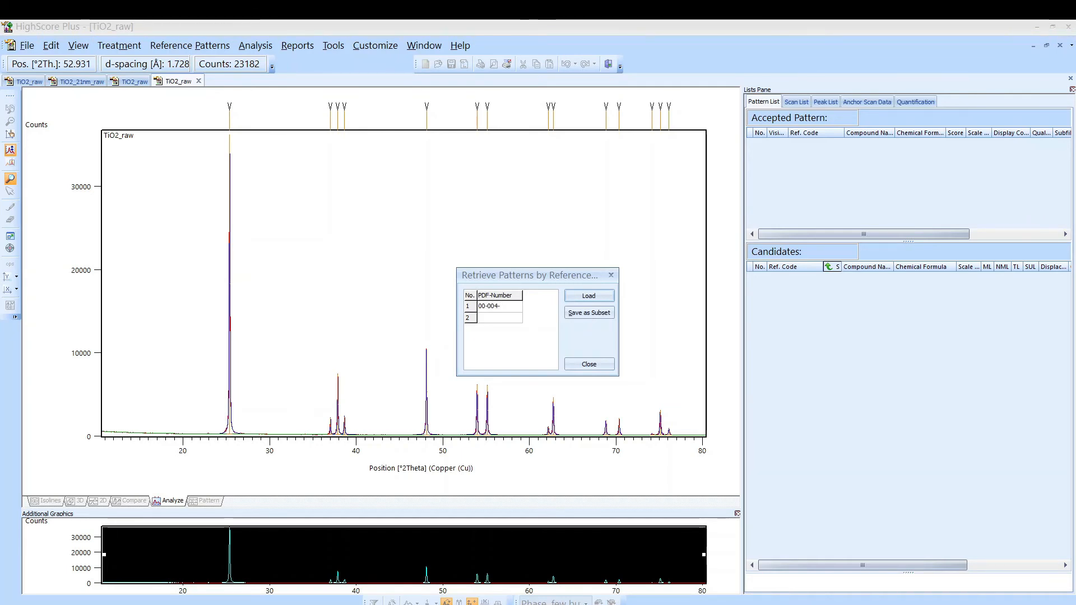
{"action": "type", "text": "0477"}
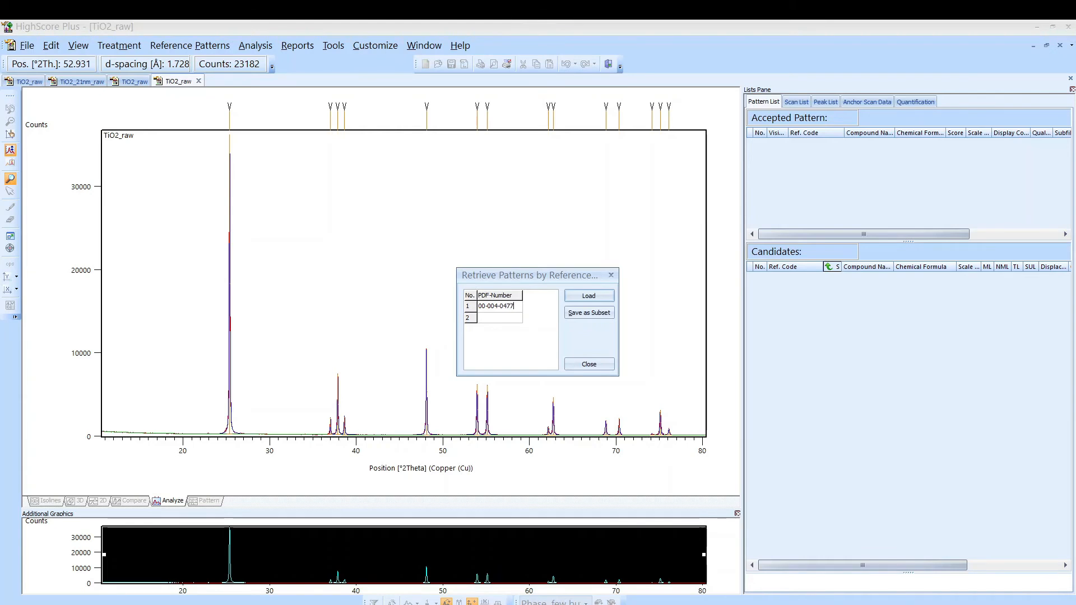
{"action": "left_click", "coordinate": [589, 295]}
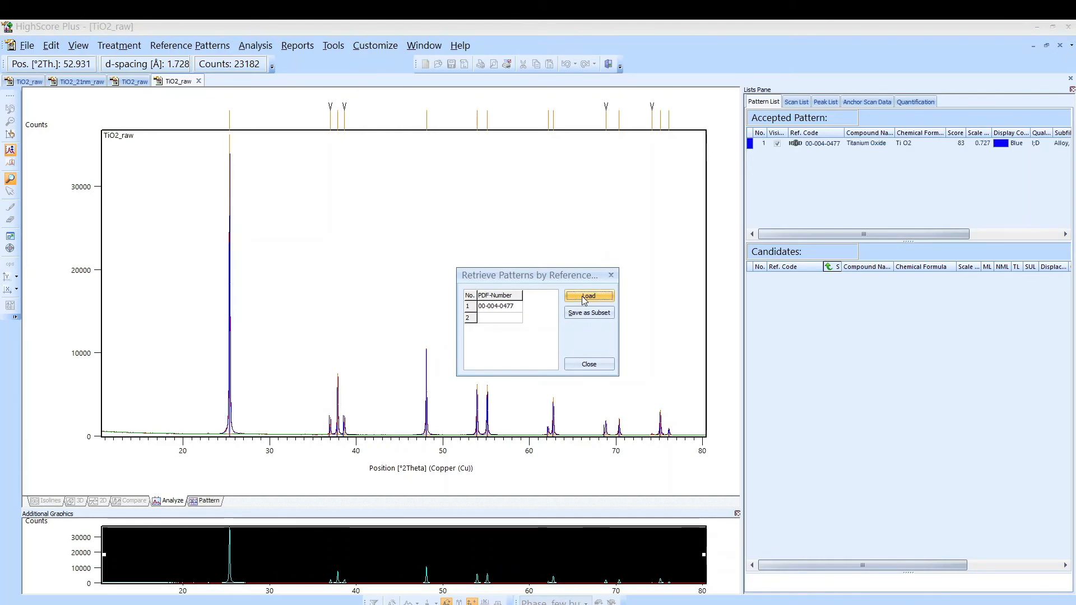
{"action": "left_click", "coordinate": [594, 365]}
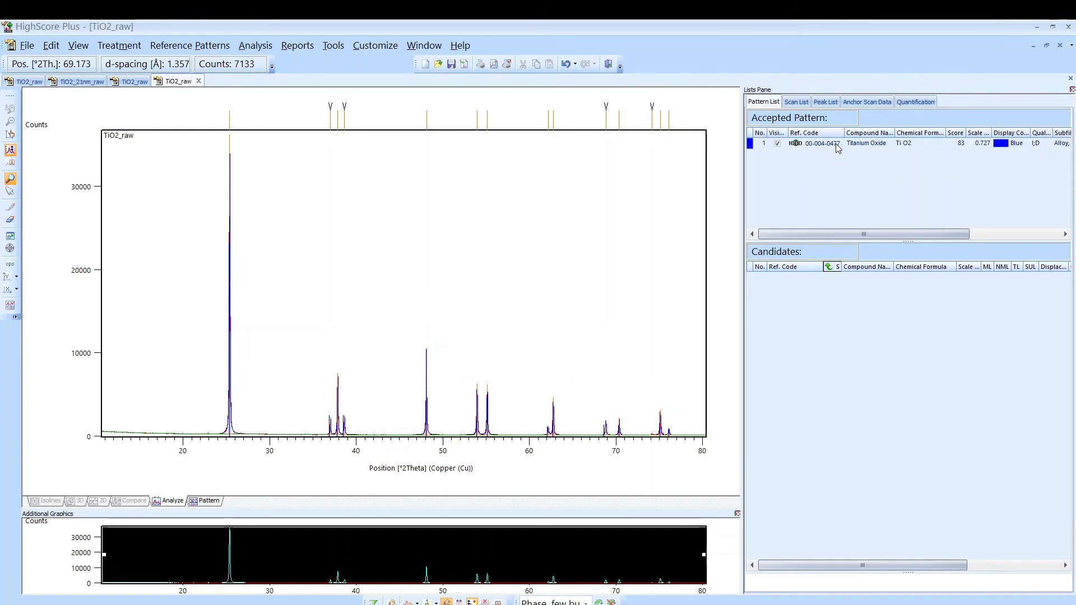
Compare the measured peak list with the stick pattern of 00-004-0477, and return to the scan plot.
{"action": "left_click", "coordinate": [209, 500]}
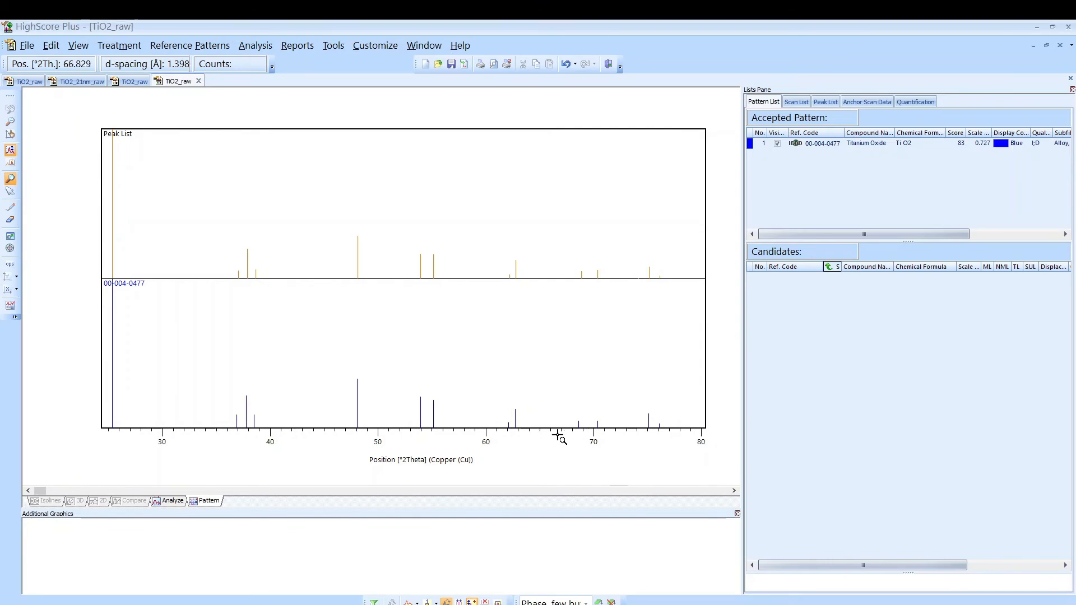
{"action": "left_click", "coordinate": [170, 501]}
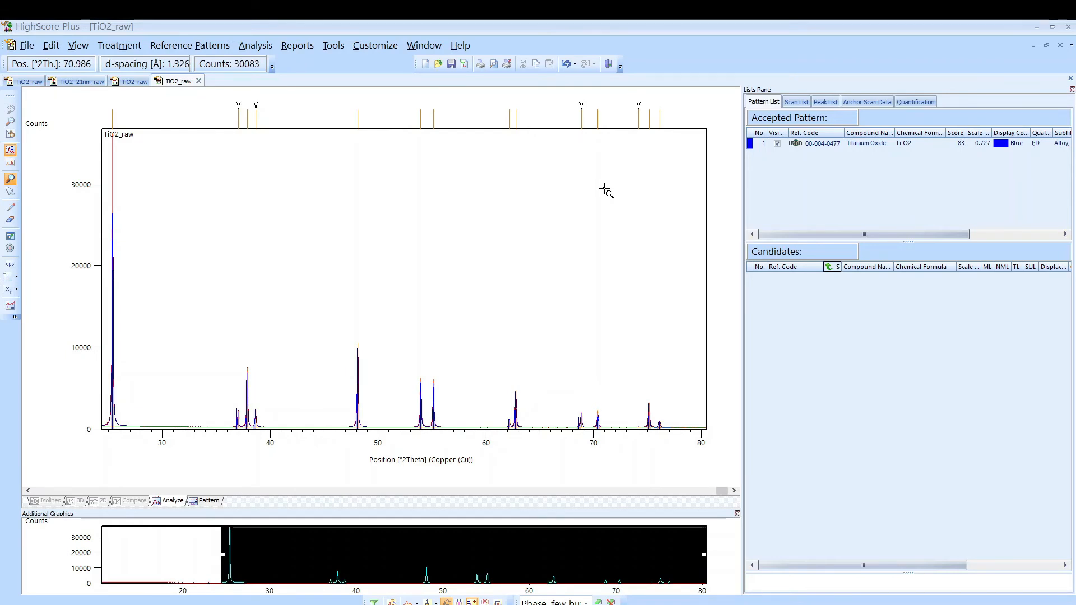
{"action": "left_click", "coordinate": [208, 501]}
{"action": "left_click", "coordinate": [173, 501]}
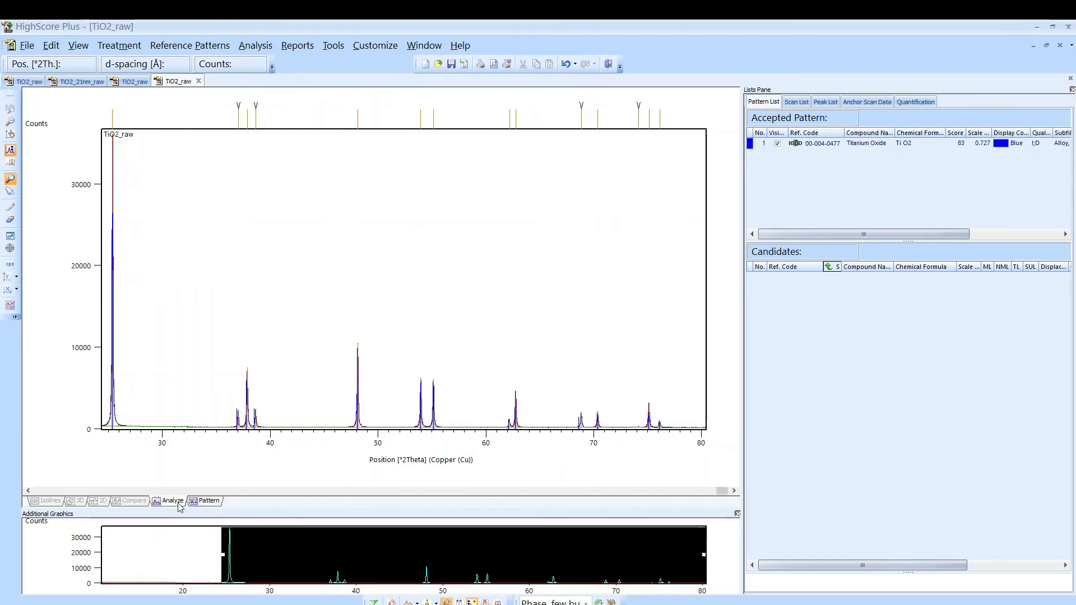
Examine the peak offsets from 00-004-0477 between about 36 and 40 °2Theta and at the main peak near 25.4 °2Theta, and restore the full range.
{"action": "left_click_drag", "start_coordinate": [274, 455], "coordinate": [276, 448]}
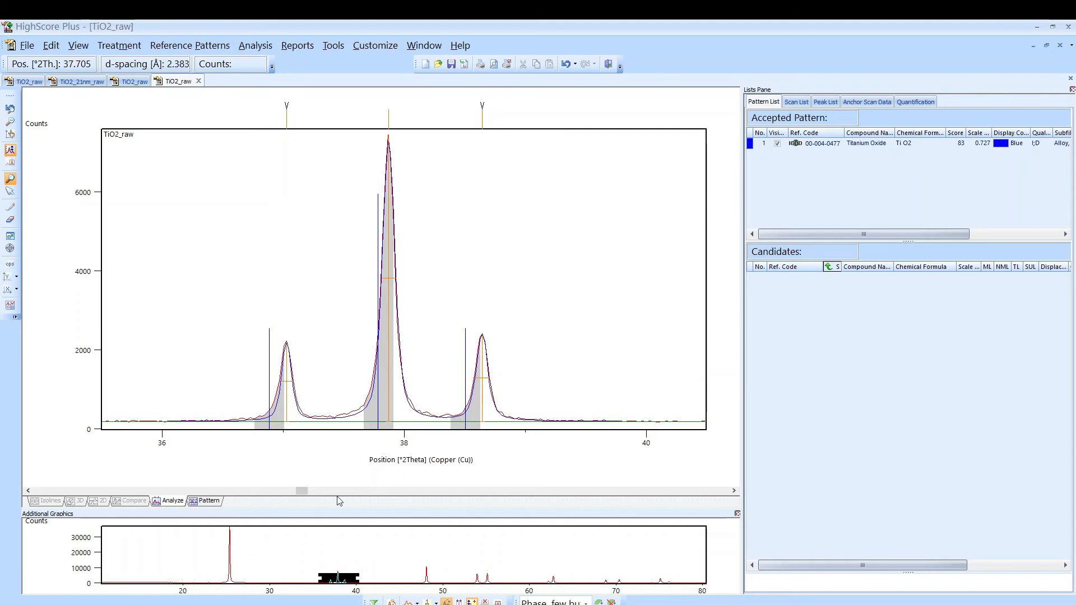
{"action": "left_click_drag", "start_coordinate": [301, 492], "coordinate": [182, 490]}
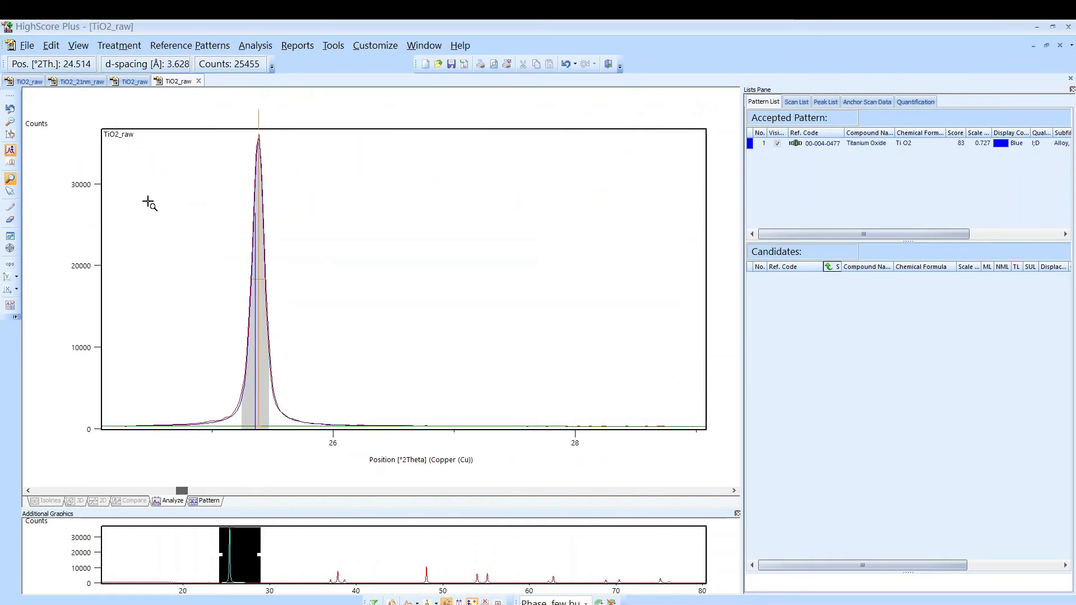
{"action": "left_click_drag", "start_coordinate": [209, 125], "coordinate": [305, 417]}
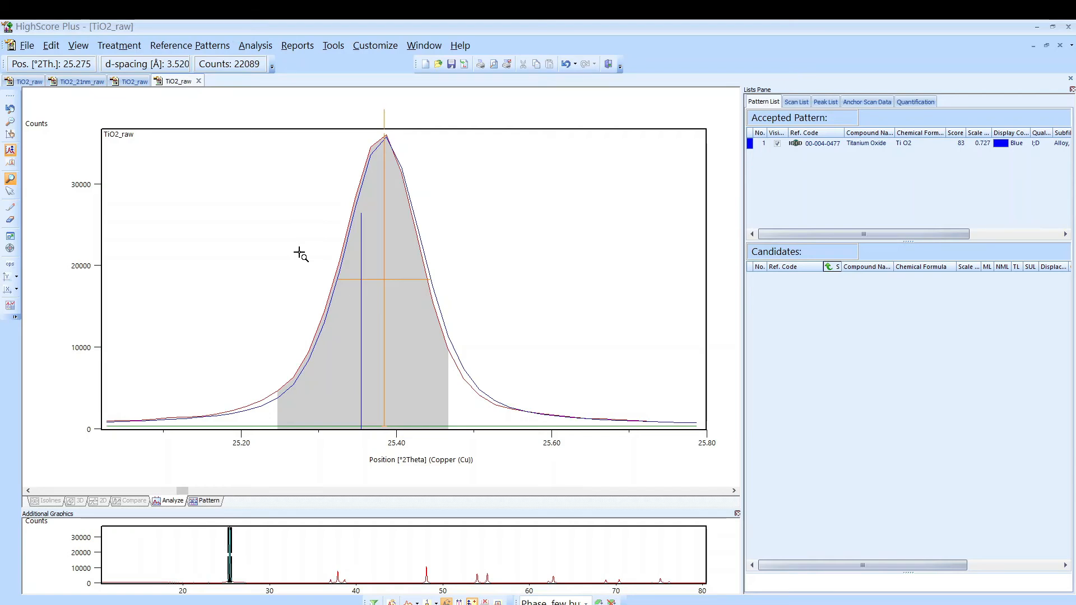
{"action": "right_click", "coordinate": [299, 254]}
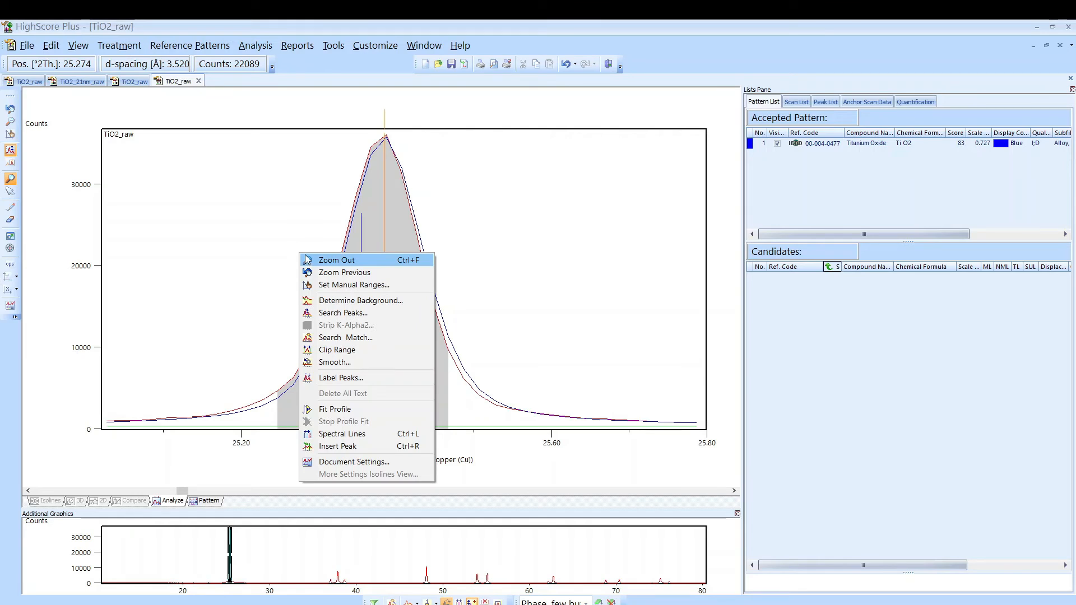
{"action": "left_click", "coordinate": [314, 260]}
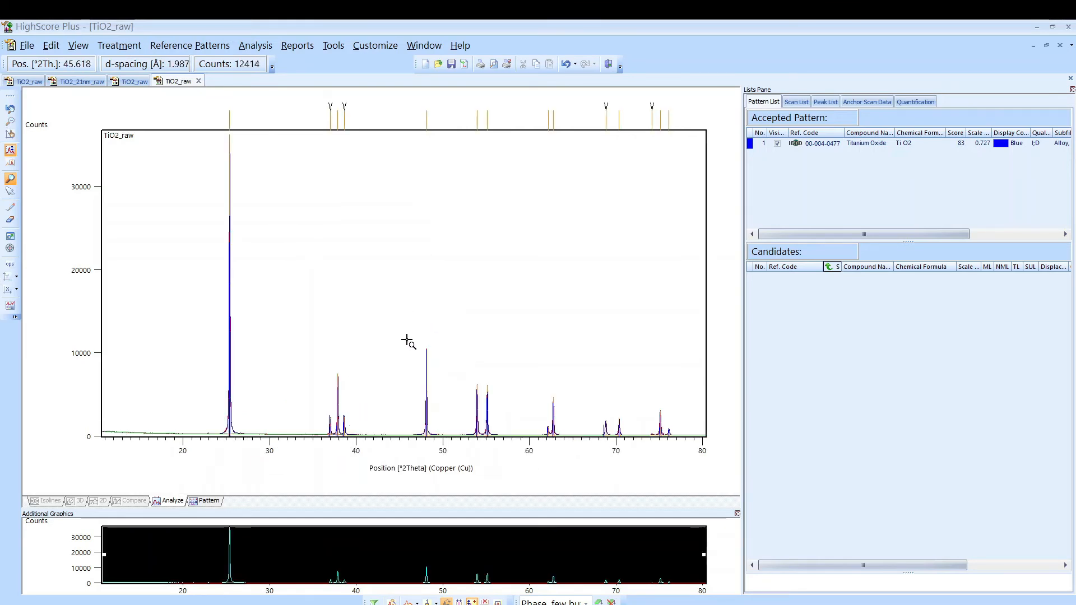
Examine the match to 00-004-0477 between about 53.5 and 56 and from about 23 to 61 °2Theta, restoring the full scan range.
{"action": "left_click_drag", "start_coordinate": [405, 307], "coordinate": [521, 460]}
{"action": "mouse_move", "coordinate": [456, 227]}
{"action": "left_mouse_down"}
{"action": "mouse_move", "coordinate": [555, 443]}
{"action": "mouse_move", "coordinate": [565, 431]}
{"action": "left_mouse_up"}
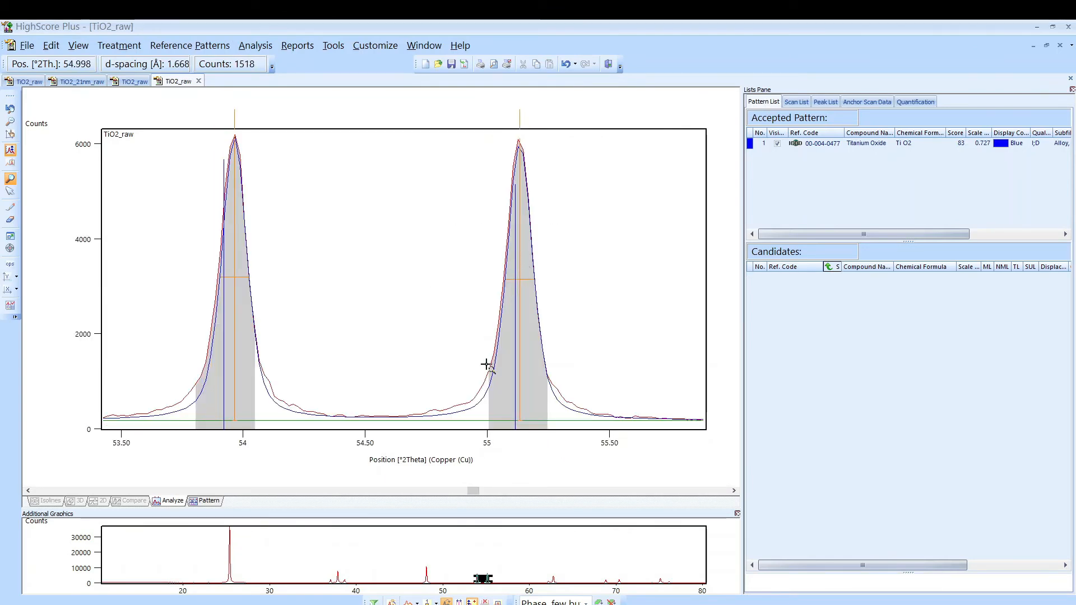
{"action": "right_click", "coordinate": [394, 290]}
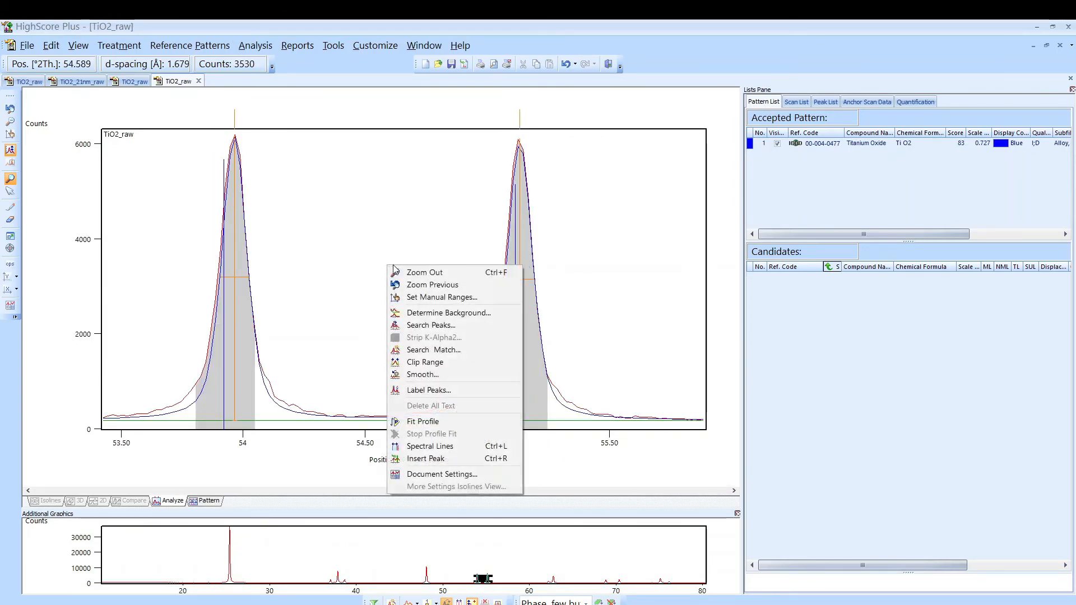
{"action": "left_click", "coordinate": [406, 273]}
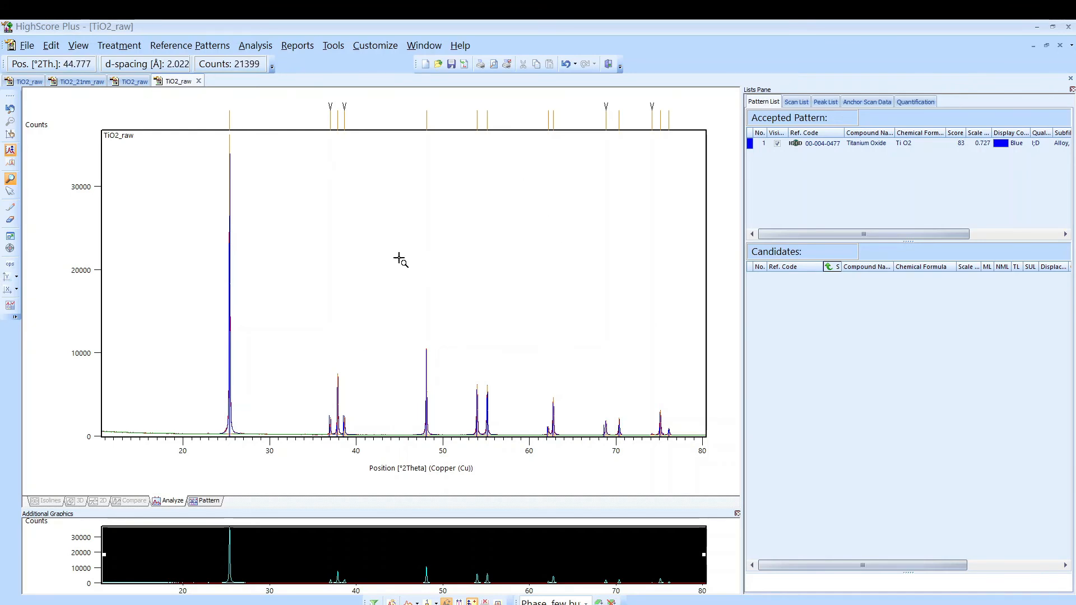
{"action": "left_click_drag", "start_coordinate": [206, 125], "coordinate": [550, 493]}
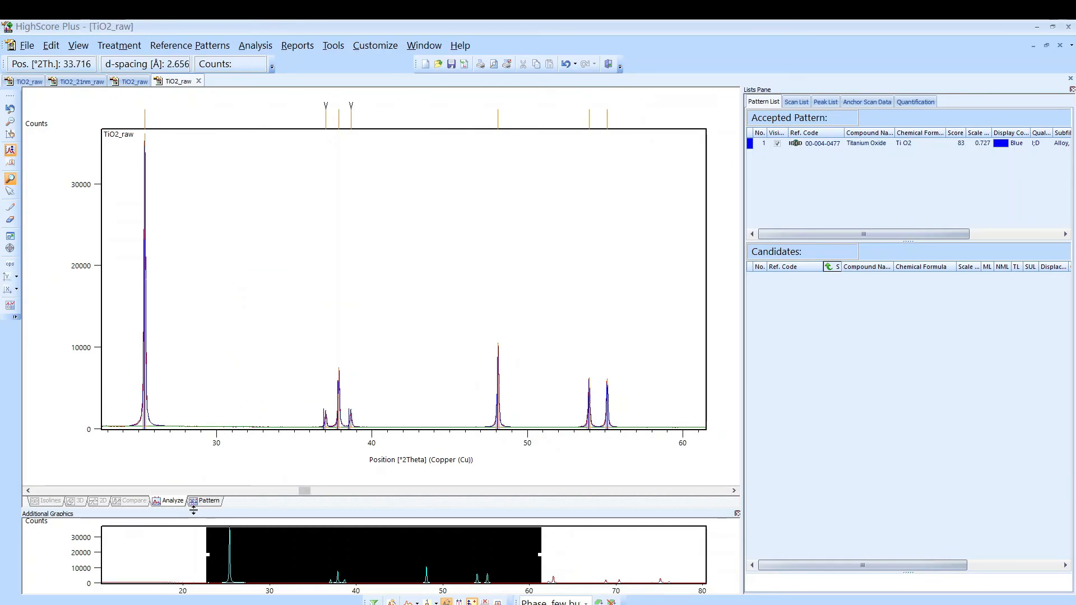
{"action": "right_click", "coordinate": [229, 150]}
{"action": "left_click", "coordinate": [241, 155]}
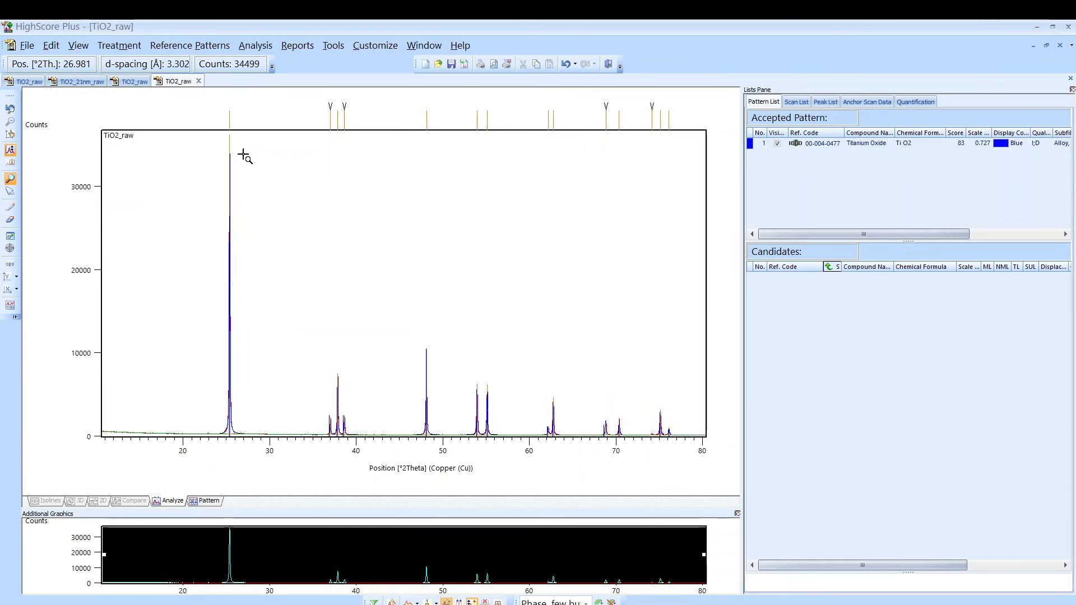
In the previous TiO2_raw document, replace accepted pattern 00-004-0477 with the top-ranked candidate 01-089-4921.
{"action": "left_click", "coordinate": [129, 82]}
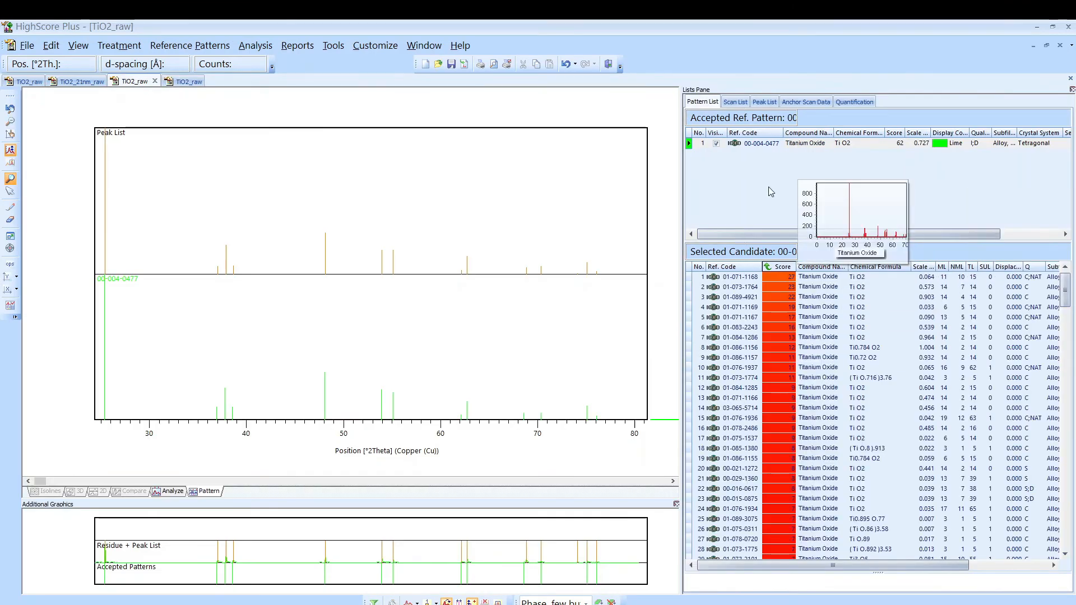
{"action": "left_click", "coordinate": [806, 143]}
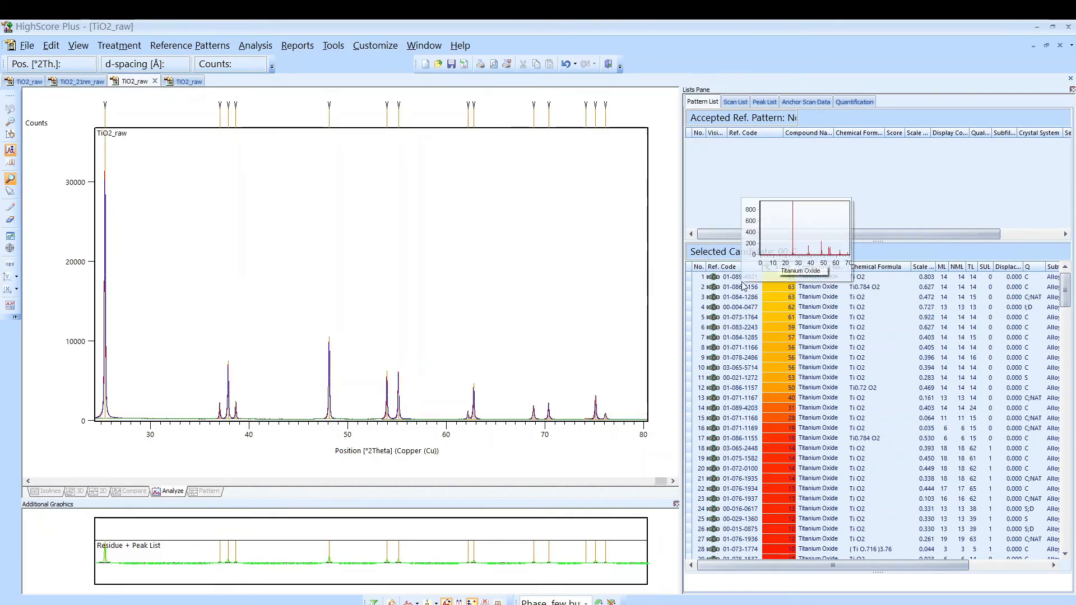
{"action": "left_click", "coordinate": [753, 277]}
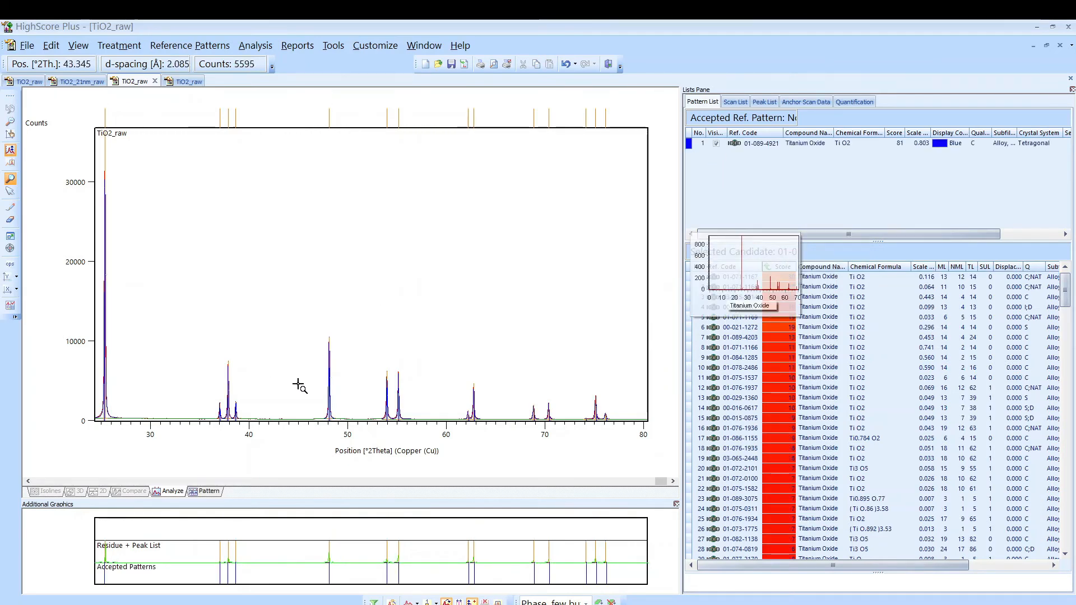
Examine the match to 01-089-4921 from about 31 to 44 °2Theta in the scan and stick-pattern views, and restore the full range.
{"action": "right_click", "coordinate": [234, 162]}
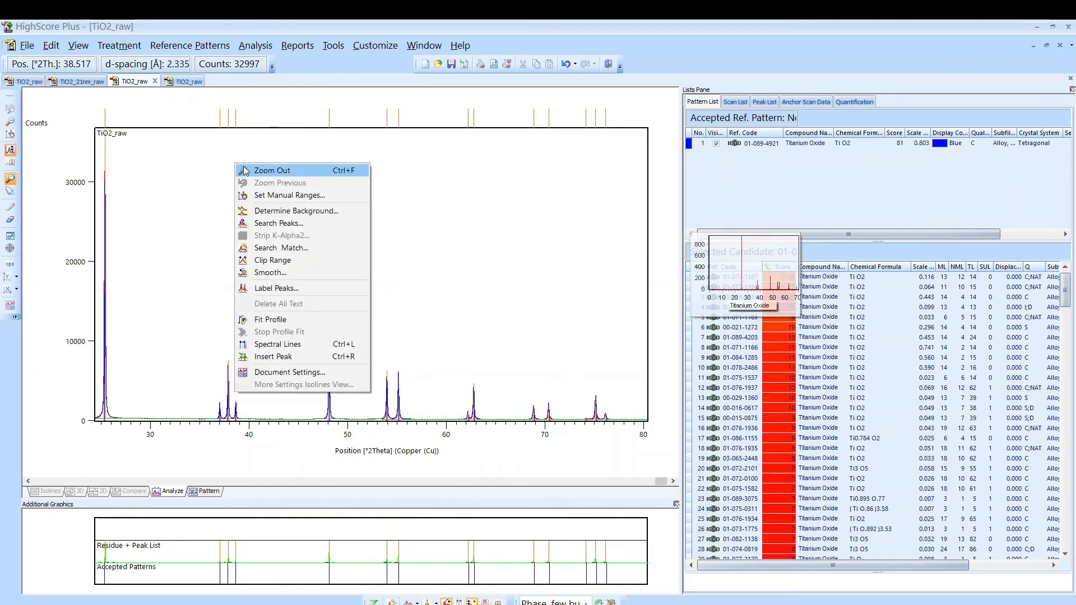
{"action": "left_click", "coordinate": [191, 173]}
{"action": "right_click", "coordinate": [232, 223]}
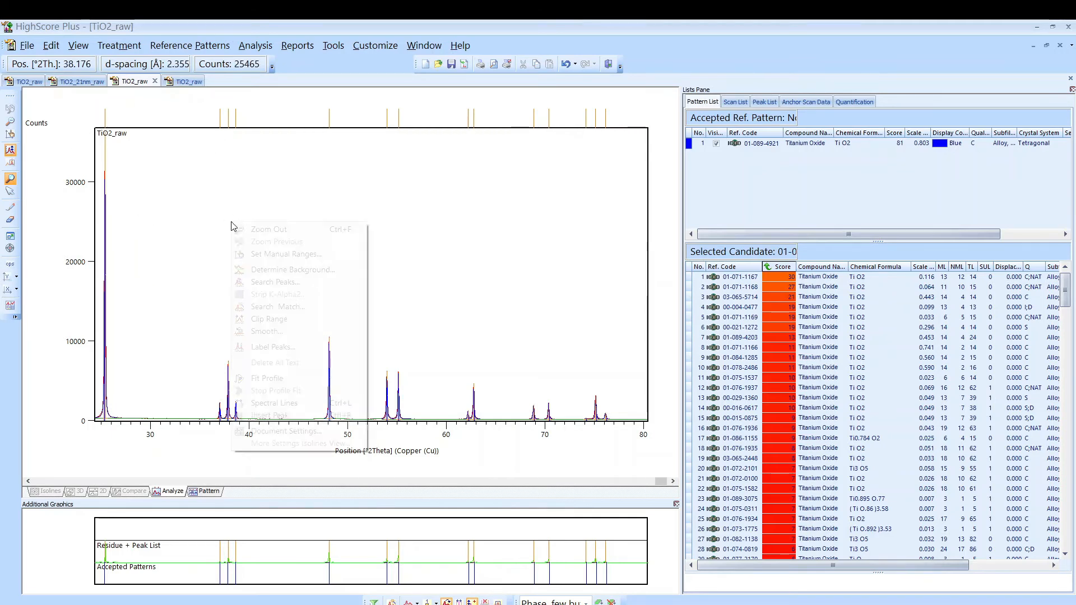
{"action": "left_click", "coordinate": [259, 229]}
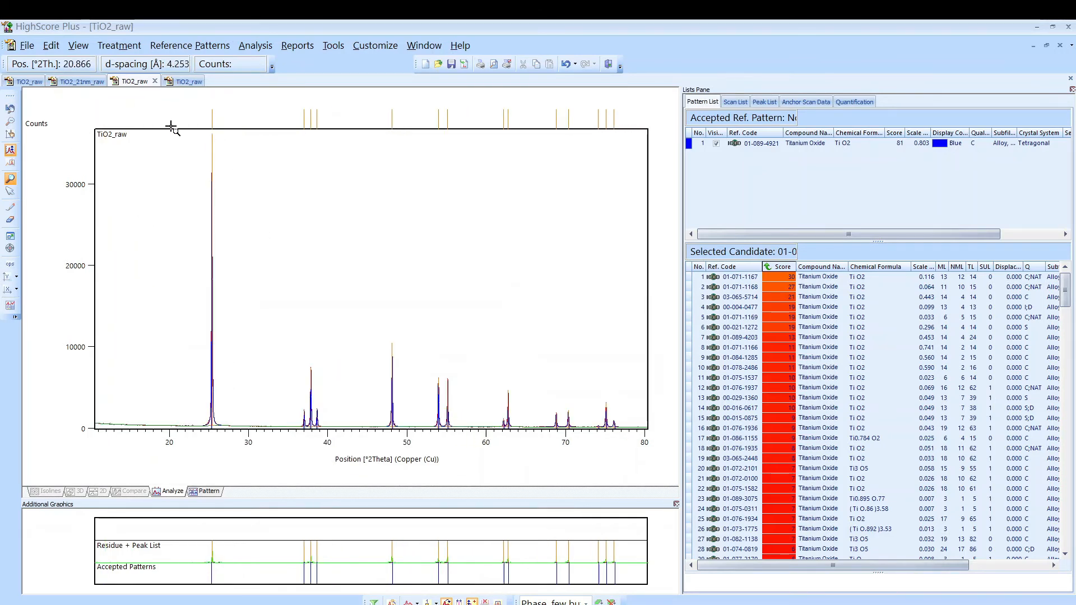
{"action": "left_click_drag", "start_coordinate": [170, 114], "coordinate": [649, 446]}
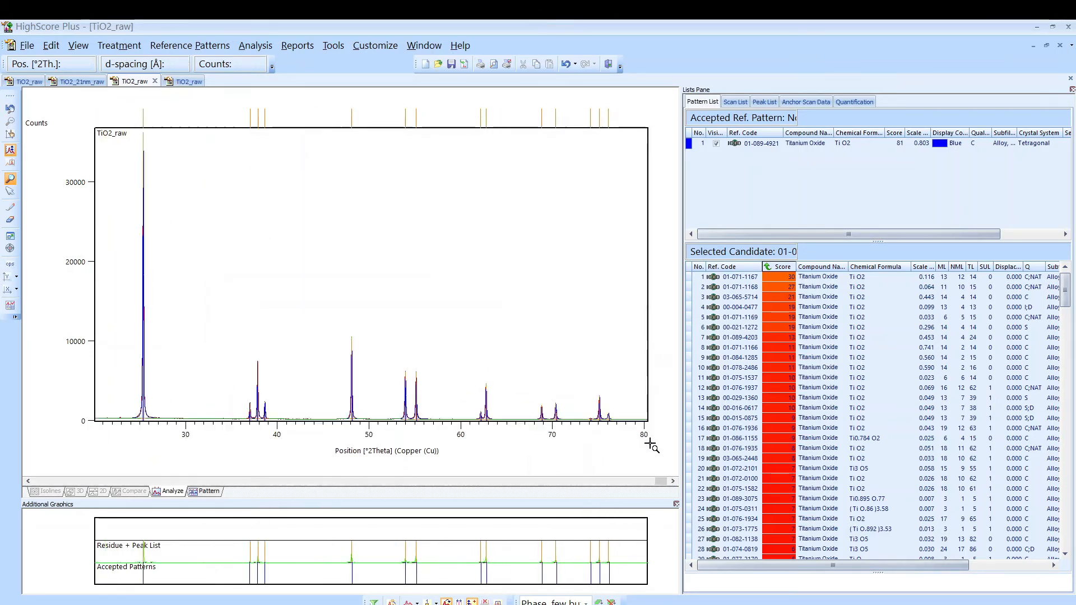
{"action": "left_click_drag", "start_coordinate": [192, 341], "coordinate": [311, 442]}
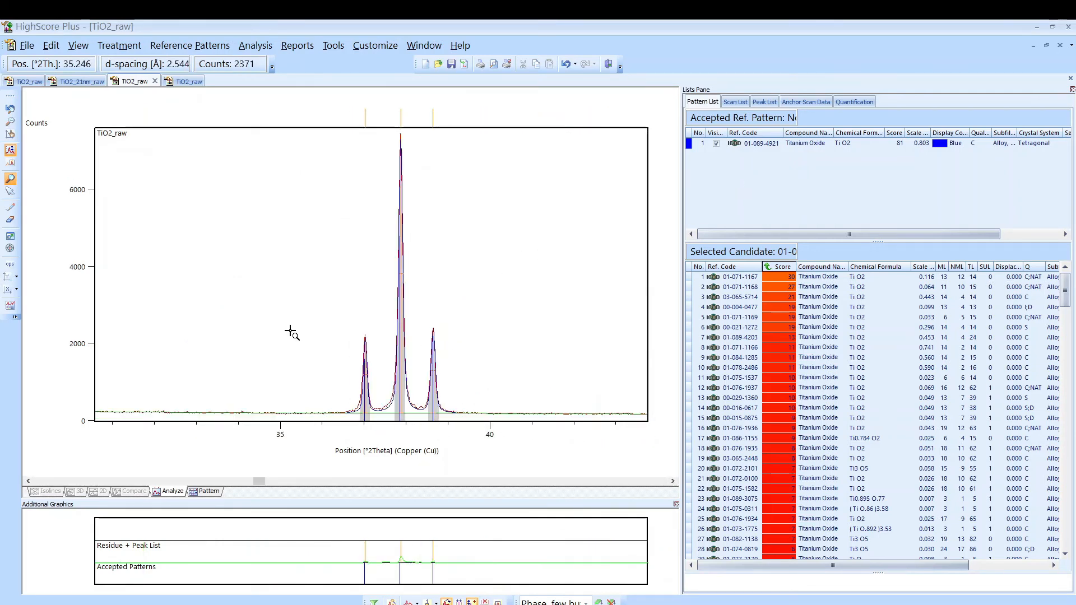
{"action": "left_click", "coordinate": [206, 492]}
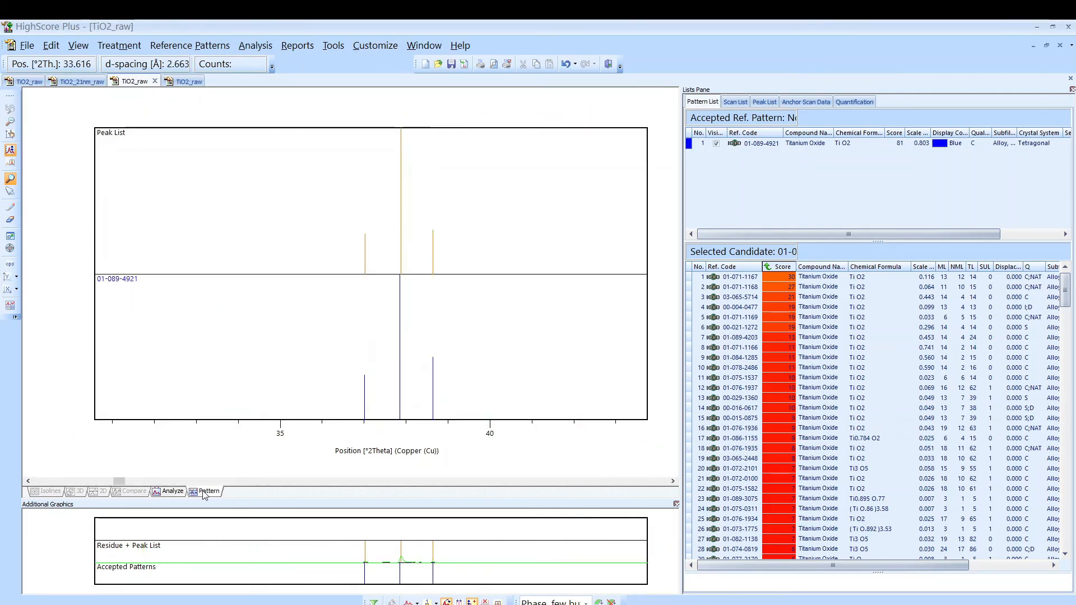
{"action": "left_click", "coordinate": [172, 492]}
{"action": "right_click", "coordinate": [209, 197]}
{"action": "left_click", "coordinate": [224, 203]}
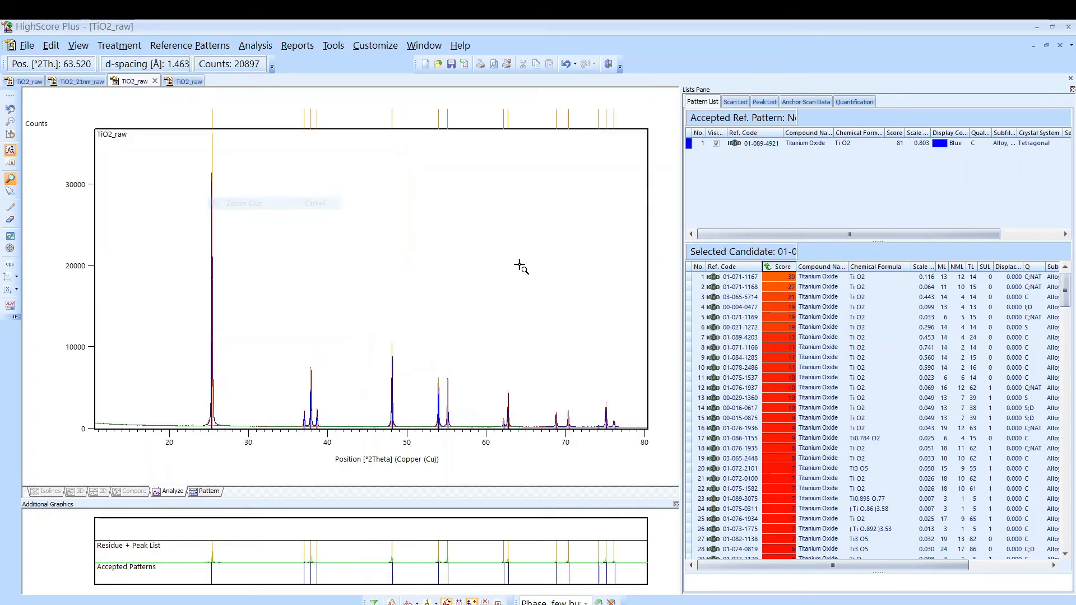
{"action": "left_click_drag", "start_coordinate": [157, 107], "coordinate": [656, 449]}
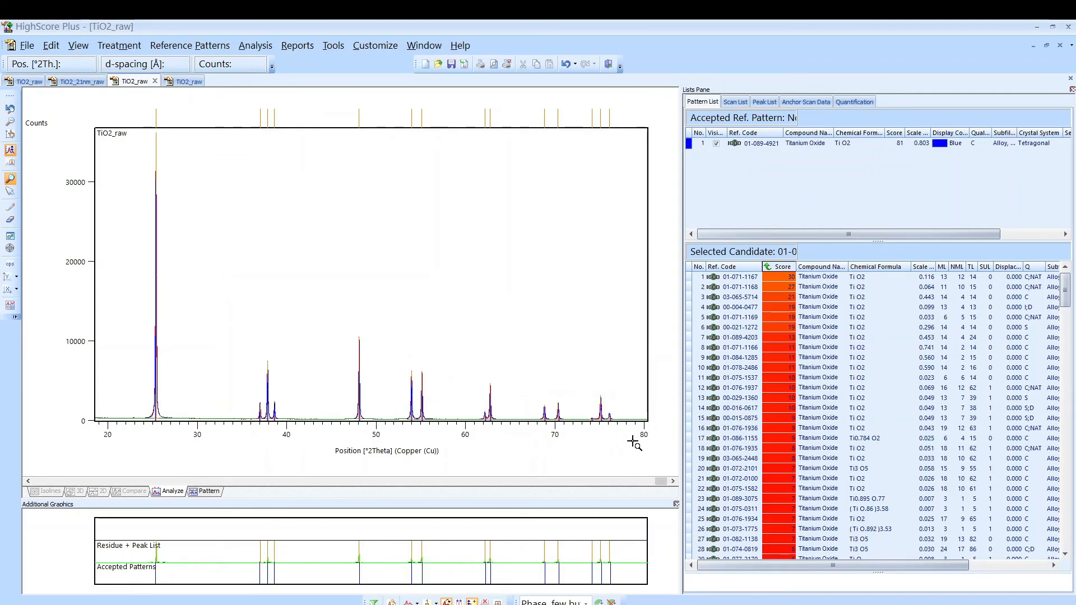
{"action": "right_click", "coordinate": [159, 280]}
{"action": "left_click", "coordinate": [174, 282]}
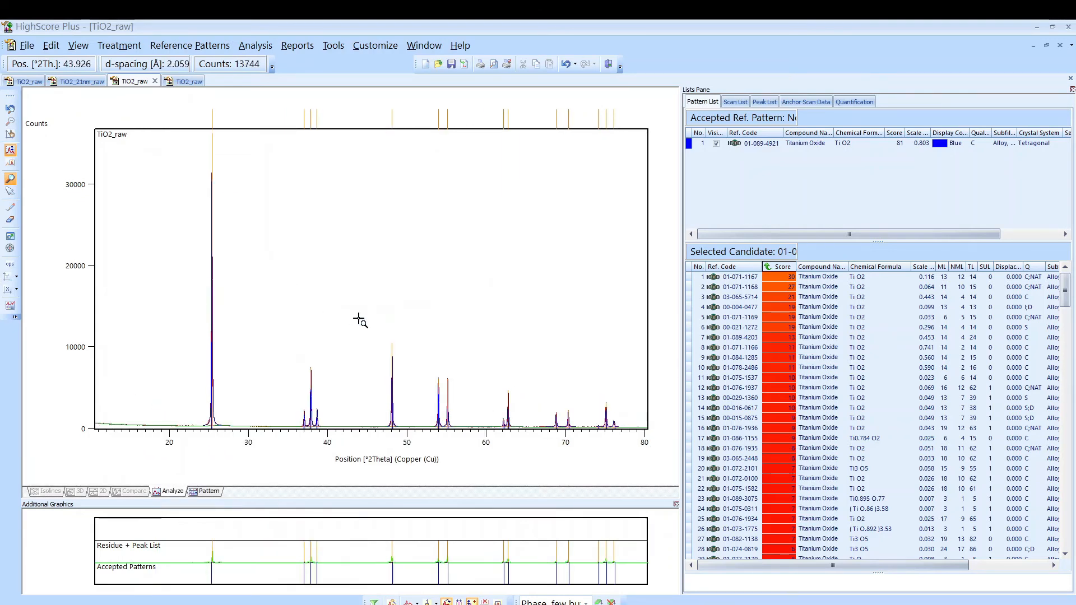
Set the plot's manual display range to start at 20 °2Theta.
{"action": "right_click", "coordinate": [267, 299]}
{"action": "left_click", "coordinate": [297, 330]}
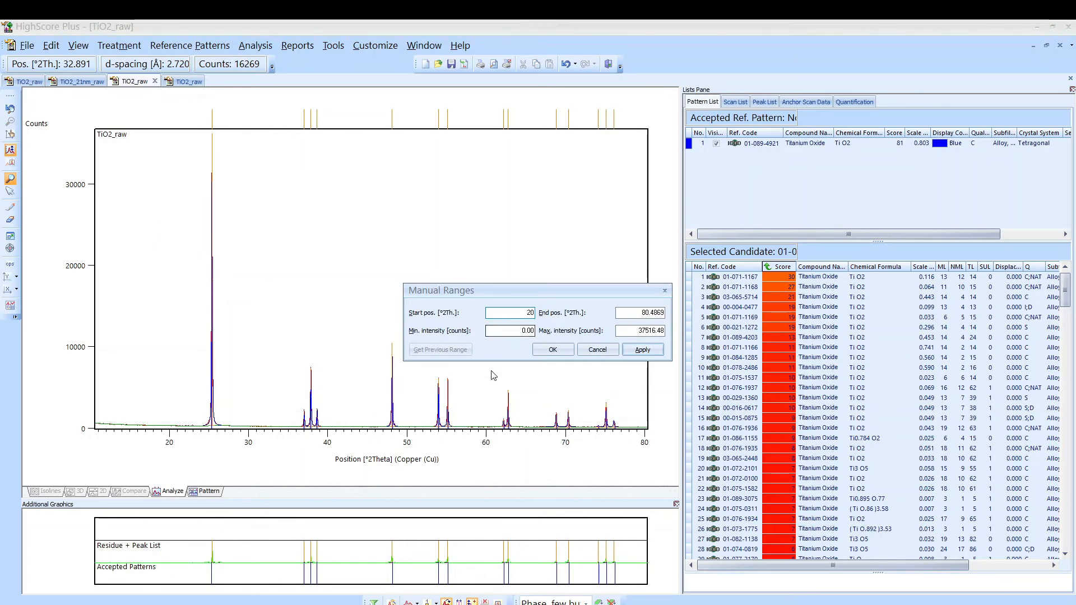
{"action": "left_click", "coordinate": [643, 350]}
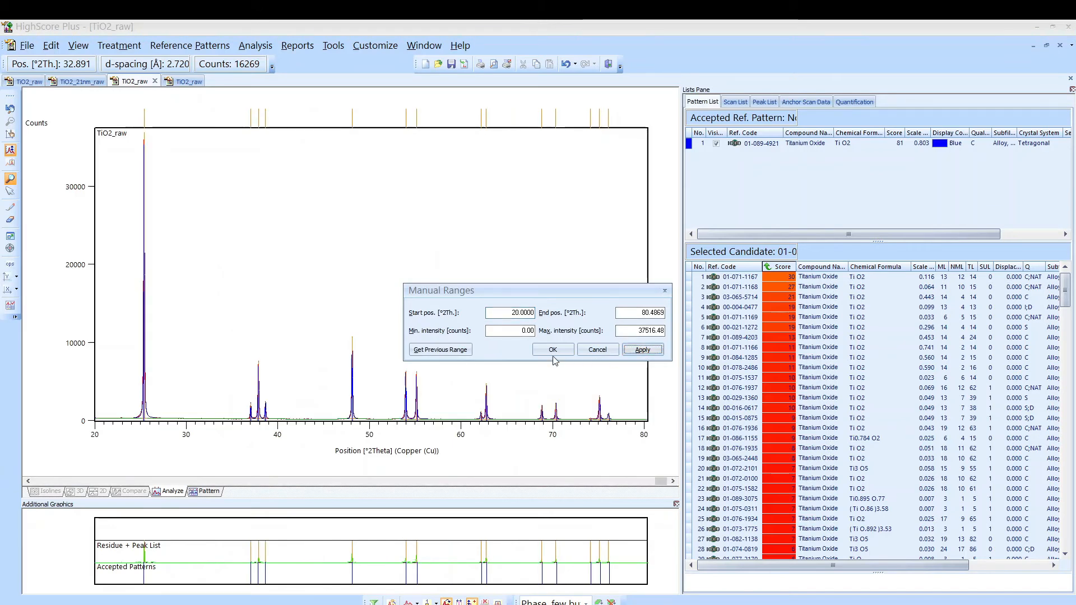
{"action": "left_click", "coordinate": [553, 350]}
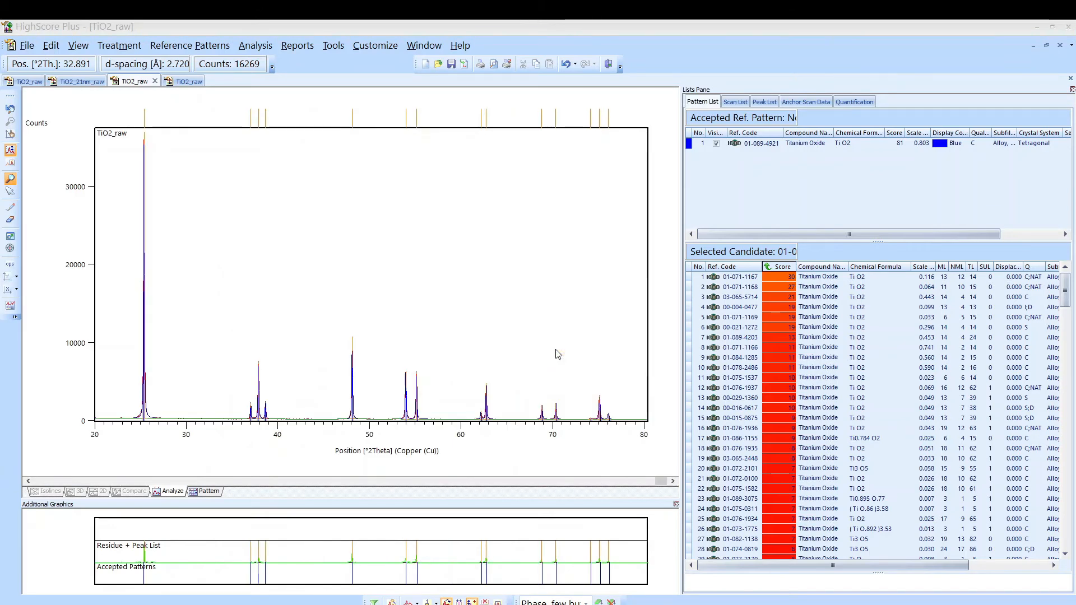
Copy the scan plot, paste it below the existing plot in Word's Document8, and return to HighScore Plus.
{"action": "left_click", "coordinate": [51, 46]}
{"action": "left_click", "coordinate": [77, 121]}
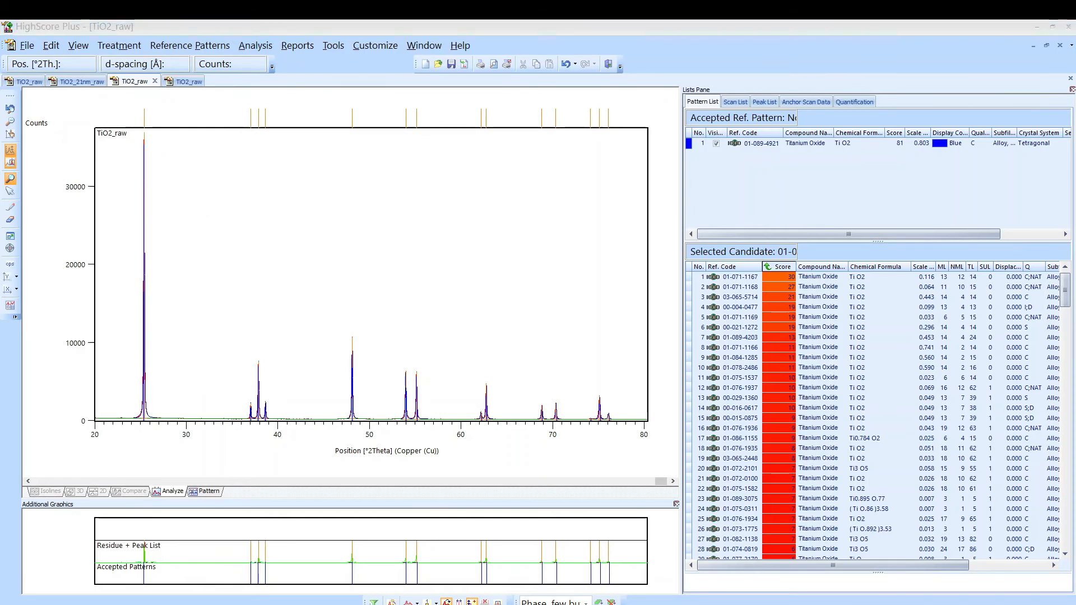
{"action": "key", "text": "alt+Tab"}
{"action": "scroll", "coordinate": [713, 398], "scroll_direction": "down", "scroll_amount": 3}
{"action": "scroll", "coordinate": [742, 396], "scroll_direction": "down", "scroll_amount": 1}
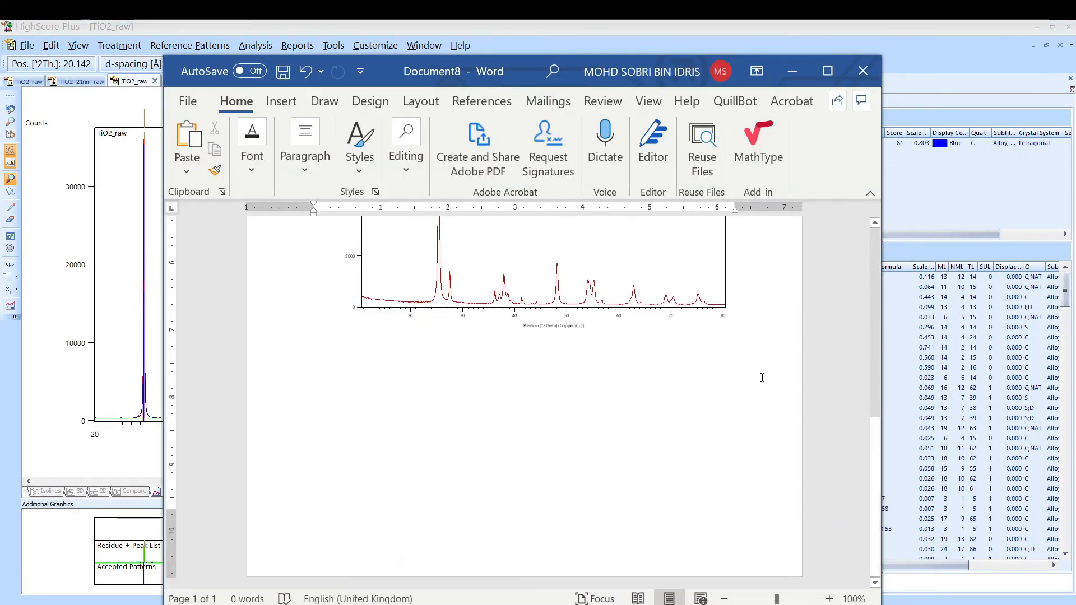
{"action": "key", "text": "Return"}
{"action": "key", "text": "ctrl+v"}
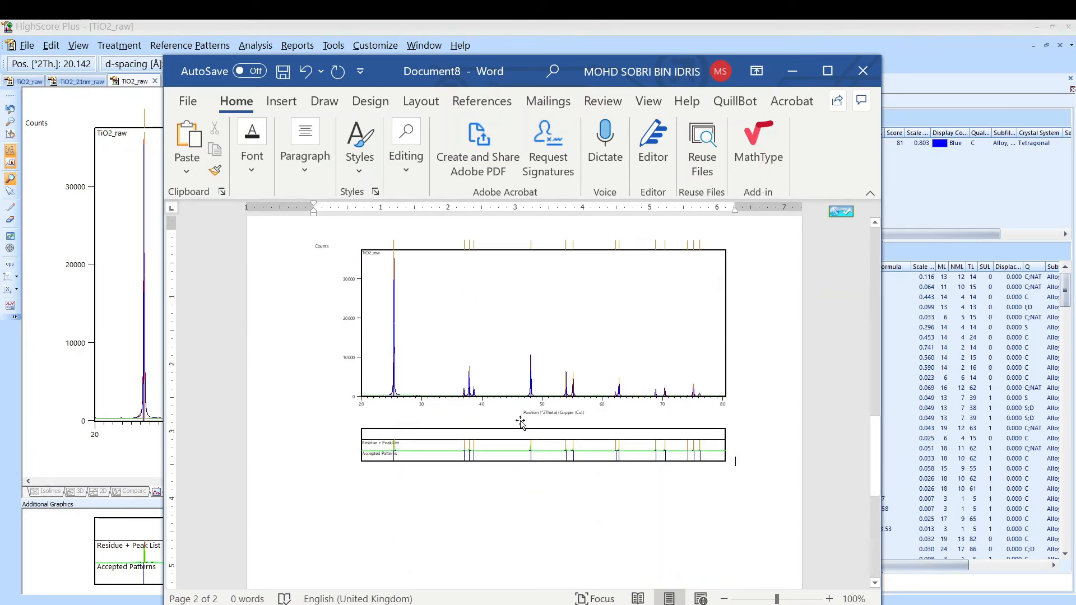
{"action": "left_click", "coordinate": [494, 342]}
{"action": "left_click", "coordinate": [774, 364]}
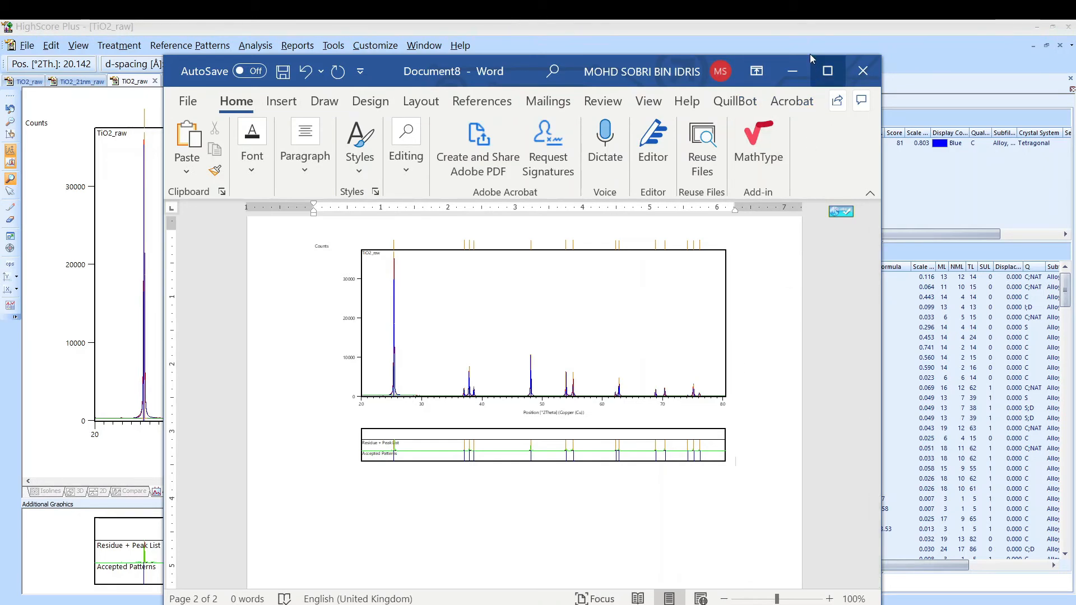
{"action": "left_click", "coordinate": [801, 37]}
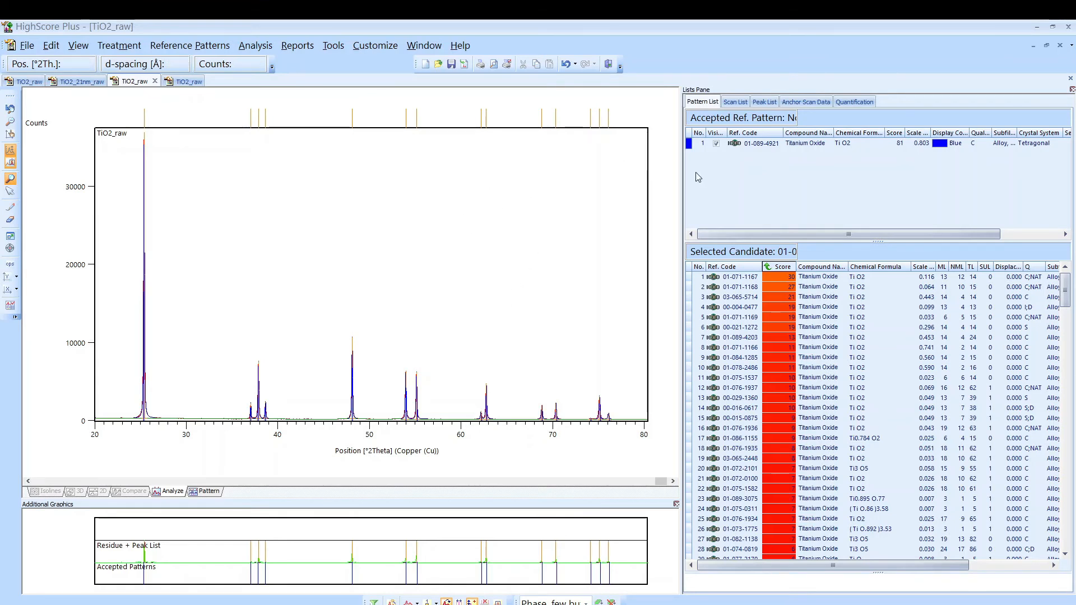
Convert the accepted pattern 01-089-4921 to a phase.
{"action": "left_click", "coordinate": [769, 145]}
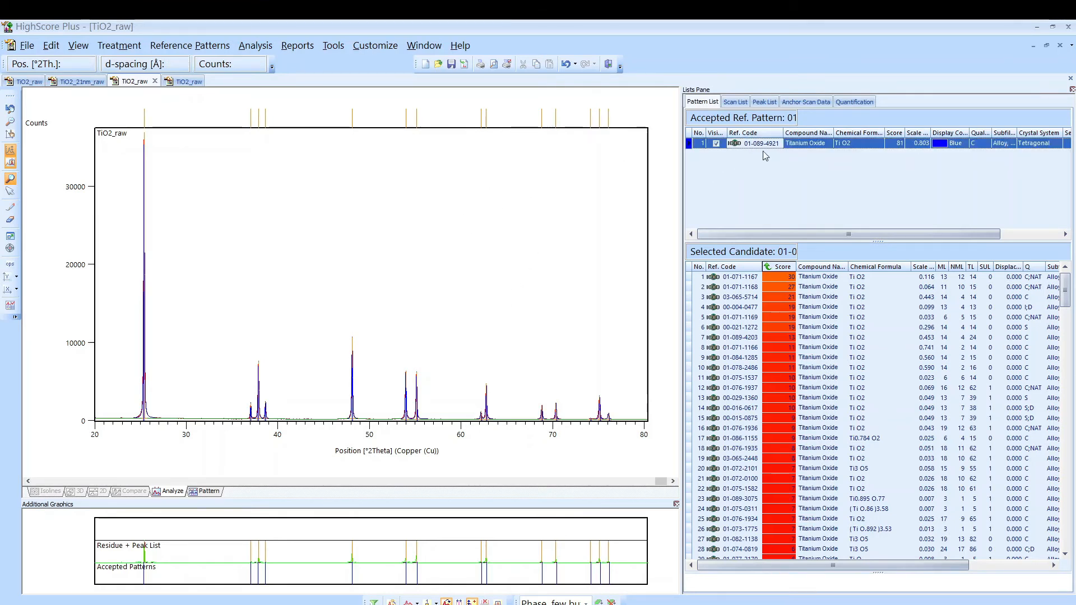
{"action": "right_click", "coordinate": [758, 146]}
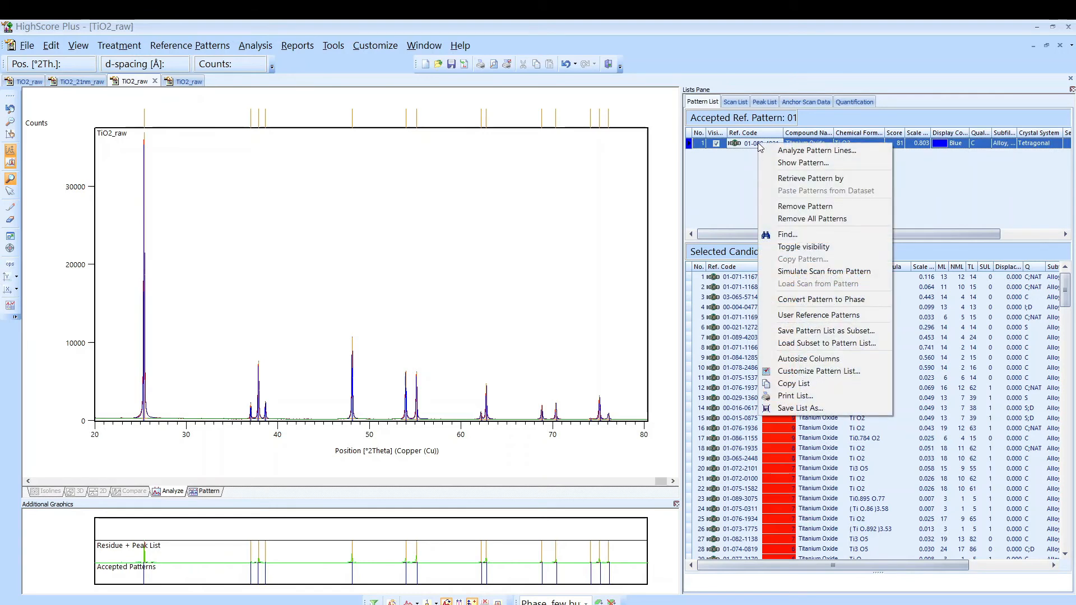
{"action": "left_click", "coordinate": [796, 303]}
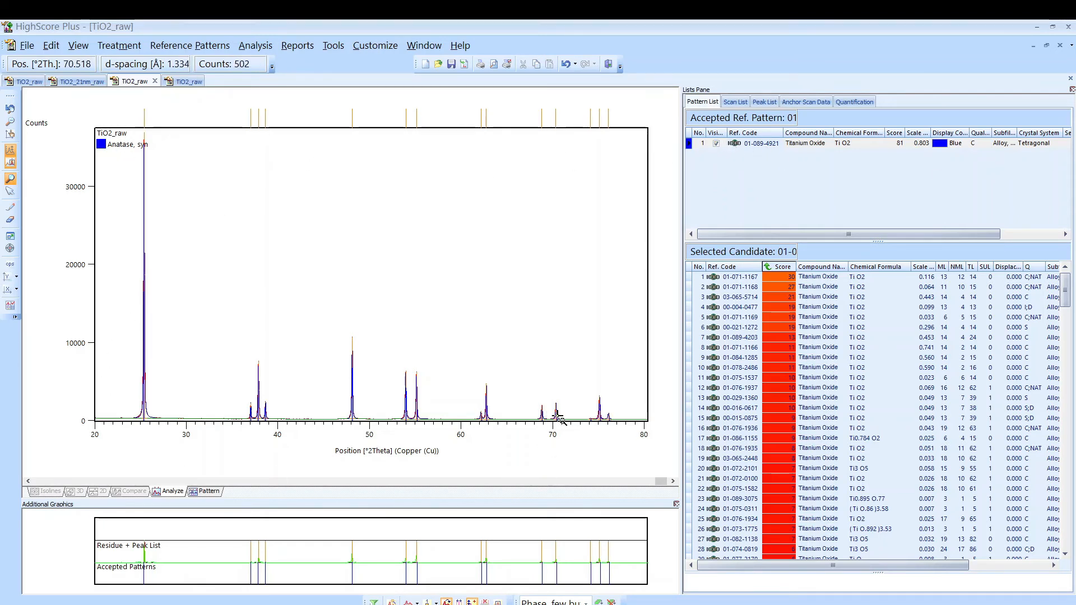
Review the crystallography commands and the Search Unit Cell settings, and close them without running a cell search.
{"action": "left_click", "coordinate": [257, 49]}
{"action": "mouse_move", "coordinate": [296, 122]}
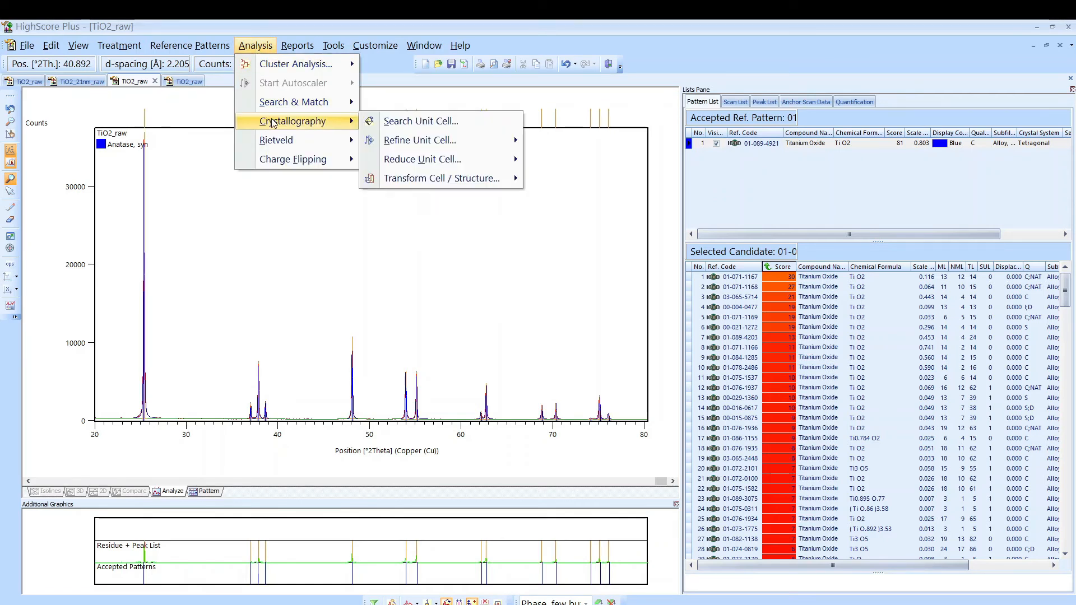
{"action": "mouse_move", "coordinate": [418, 145]}
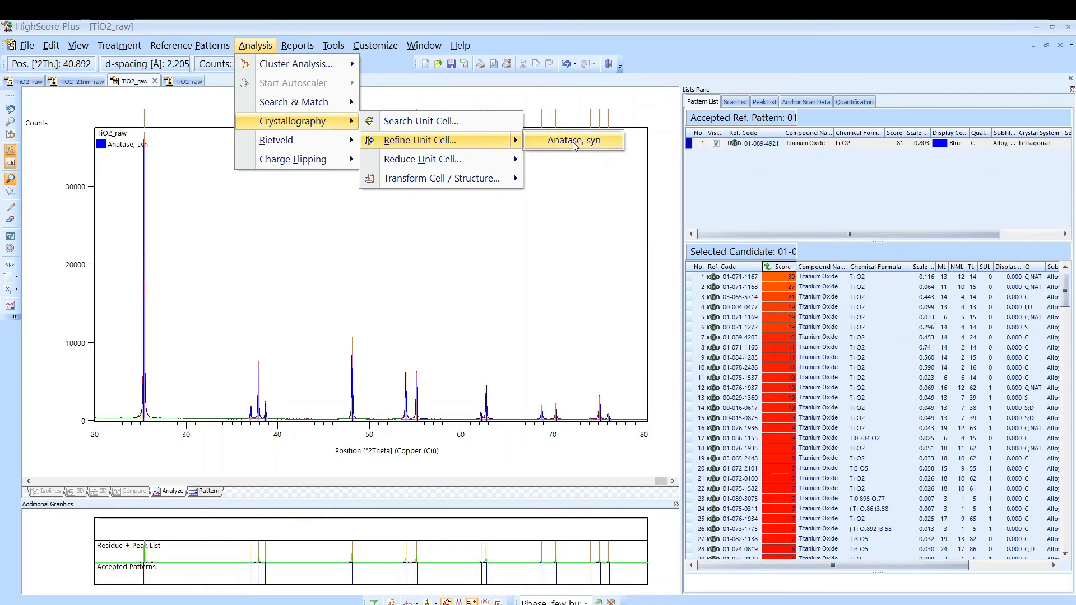
{"action": "left_click", "coordinate": [455, 121]}
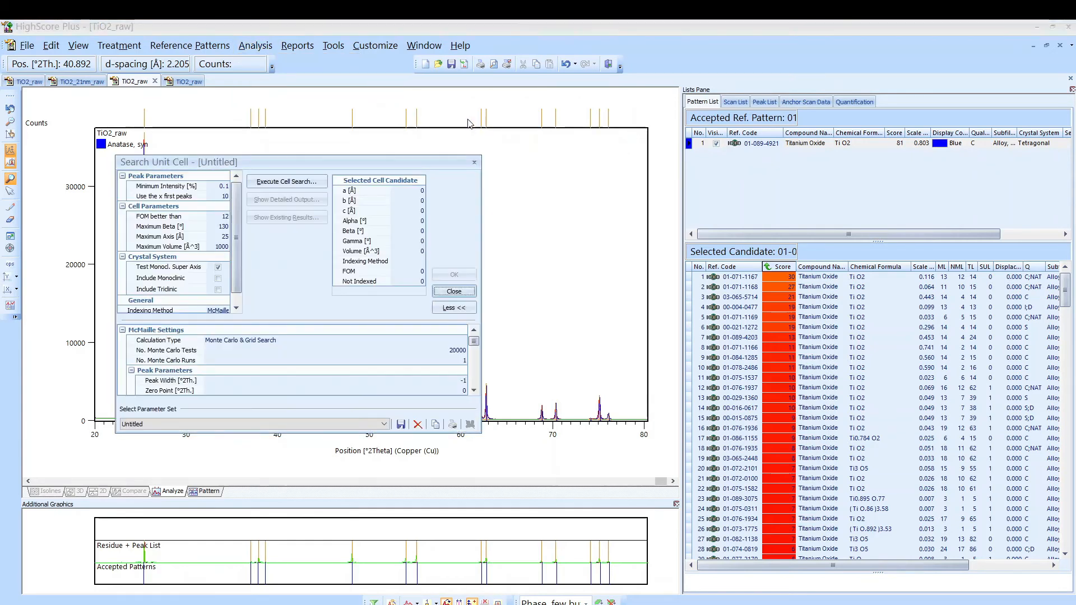
{"action": "left_click_drag", "start_coordinate": [394, 162], "coordinate": [522, 149]}
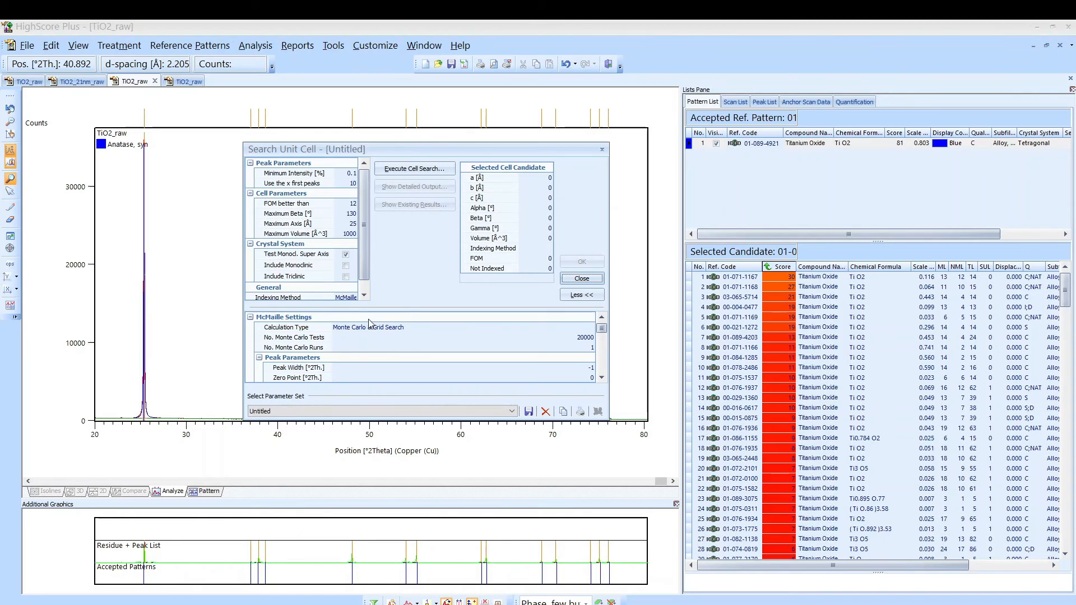
{"action": "left_click", "coordinate": [603, 150]}
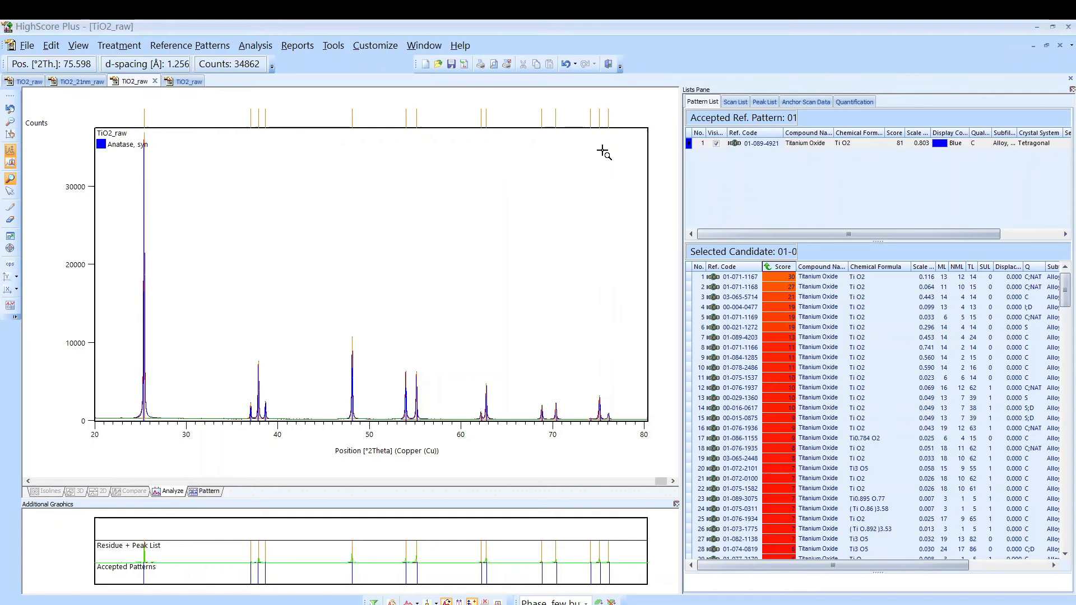
{"action": "left_click", "coordinate": [258, 51]}
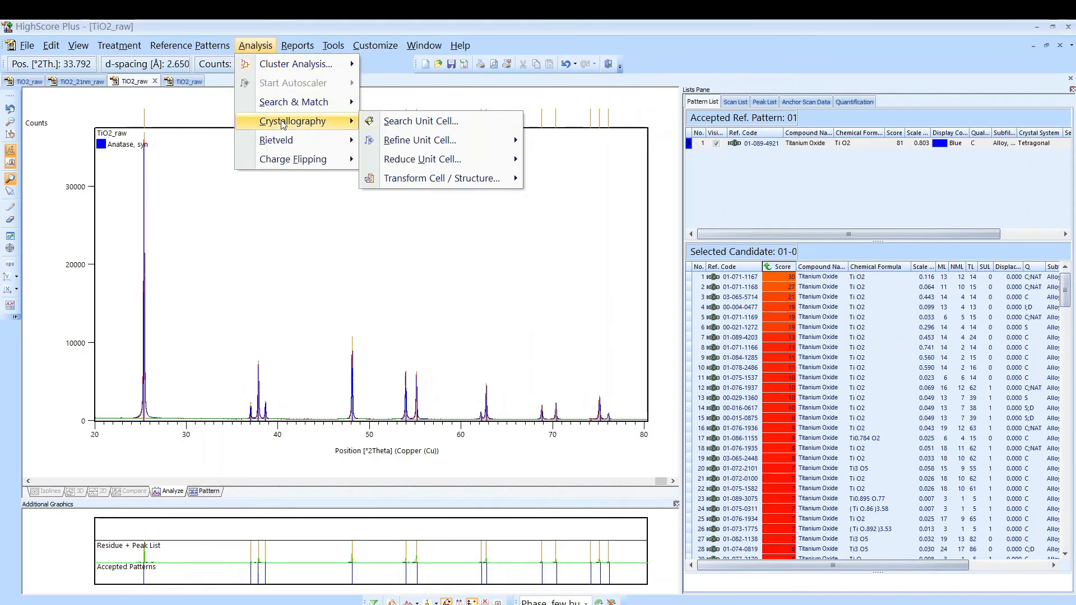
{"action": "left_click", "coordinate": [248, 230]}
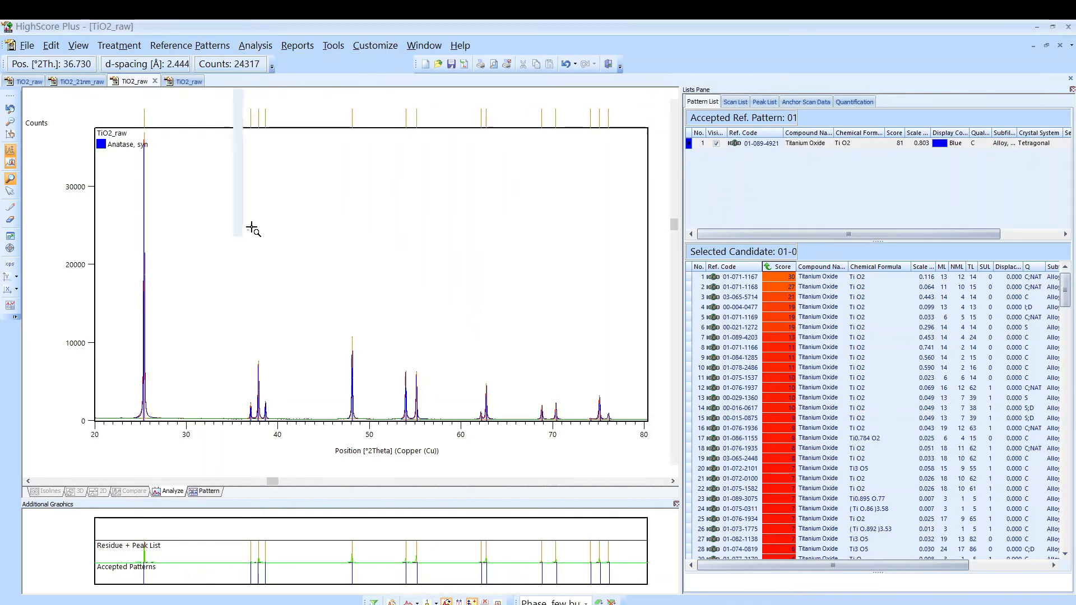
Examine the crystal system, space group, lattice parameters and cell volume in the details of reference pattern 01-089-4921.
{"action": "double_click", "coordinate": [816, 144]}
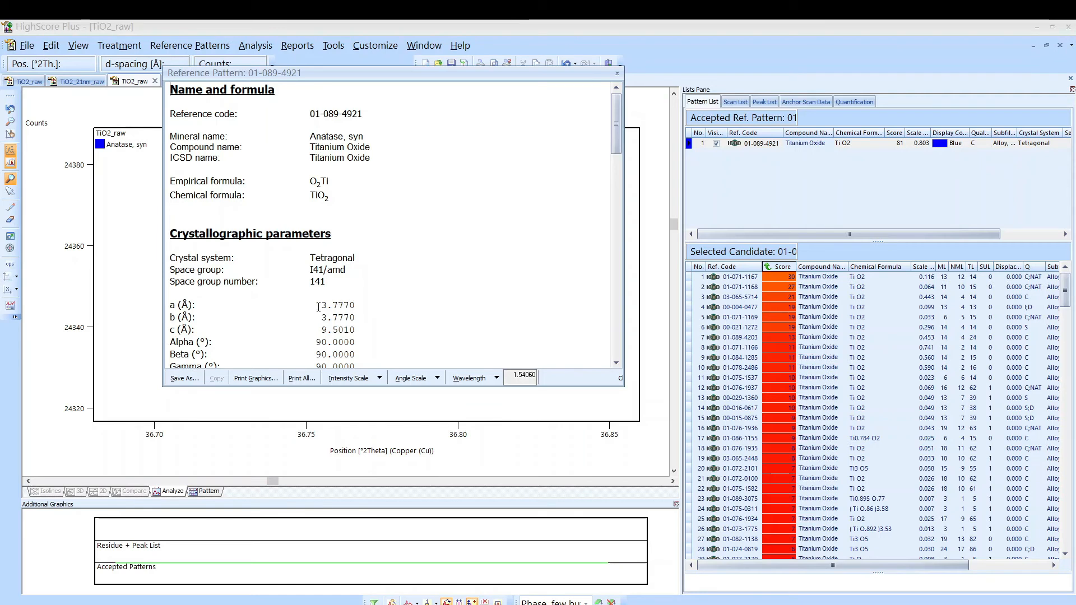
{"action": "scroll", "coordinate": [335, 303], "scroll_direction": "down", "scroll_amount": 1}
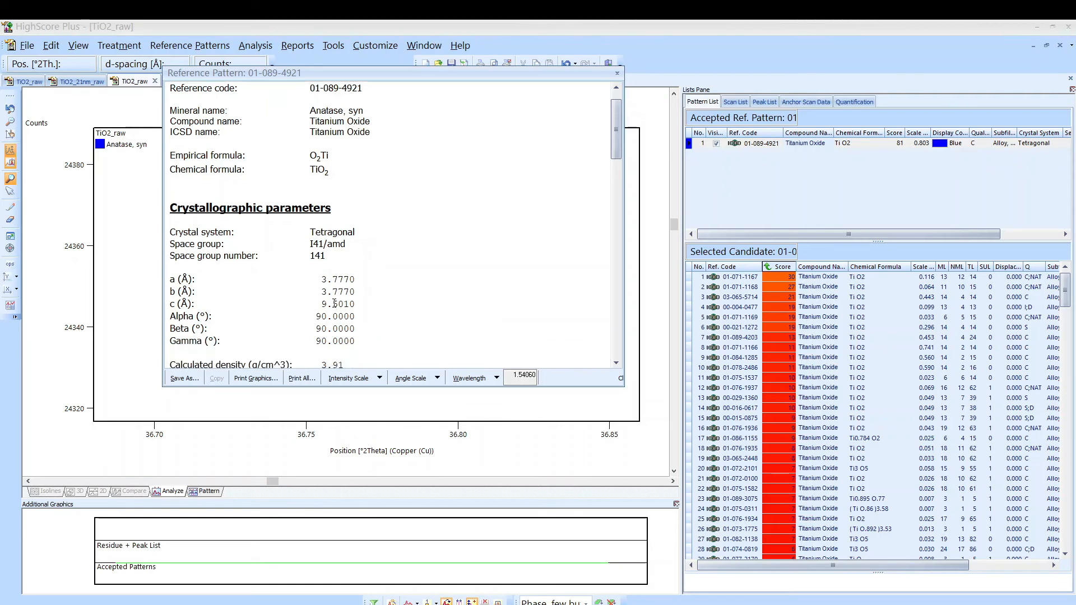
{"action": "scroll", "coordinate": [335, 303], "scroll_direction": "down", "scroll_amount": 1}
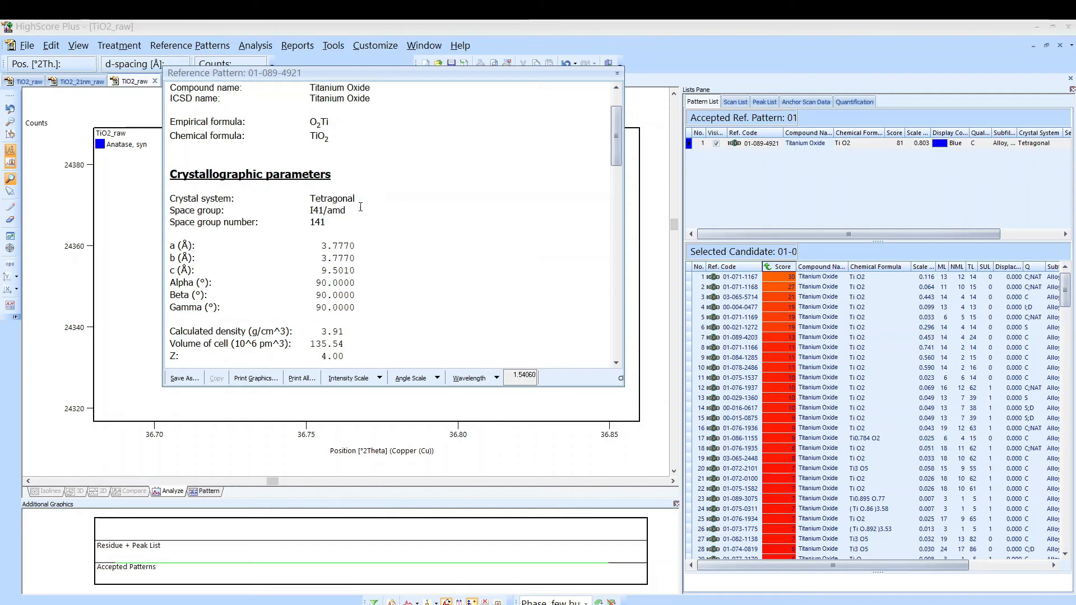
{"action": "scroll", "coordinate": [360, 206], "scroll_direction": "up", "scroll_amount": 1}
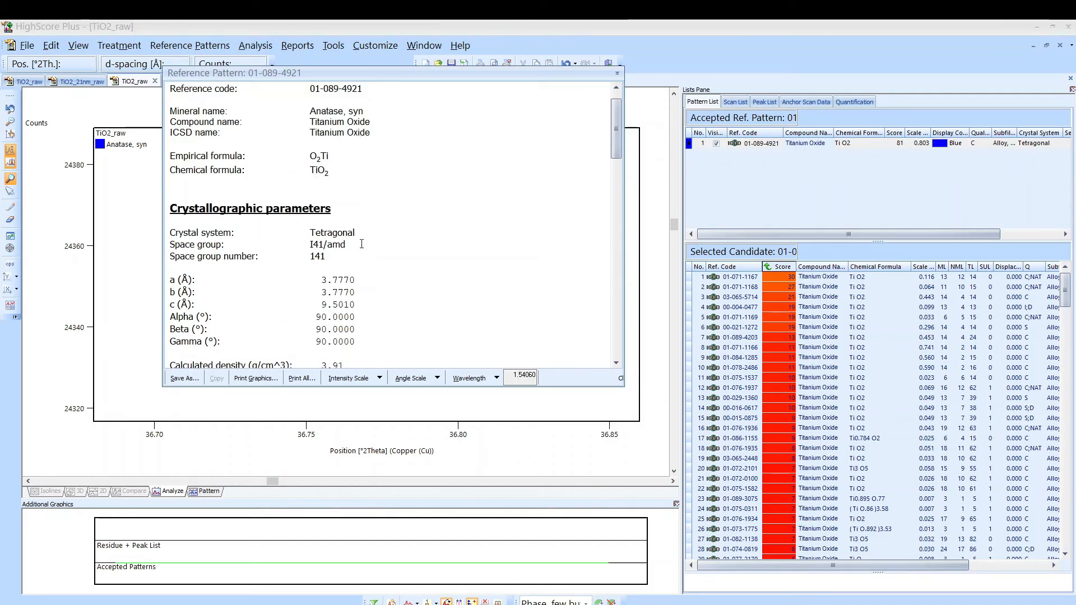
{"action": "scroll", "coordinate": [342, 265], "scroll_direction": "down", "scroll_amount": 1}
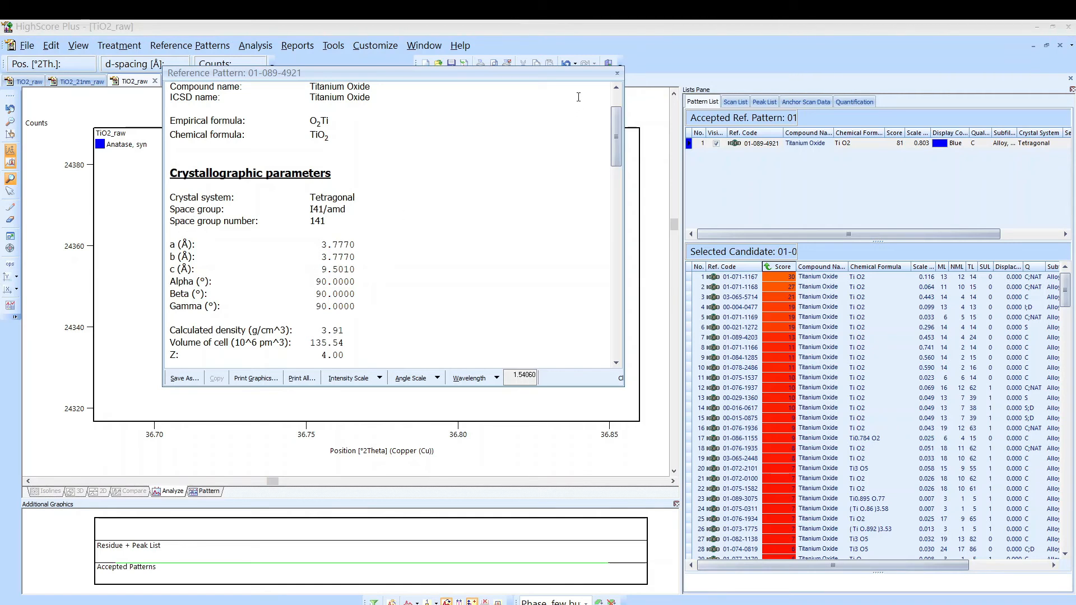
Close the reference pattern details and run a unit cell refinement on the Anatase, syn phase.
{"action": "left_click", "coordinate": [617, 73]}
{"action": "left_click", "coordinate": [255, 46]}
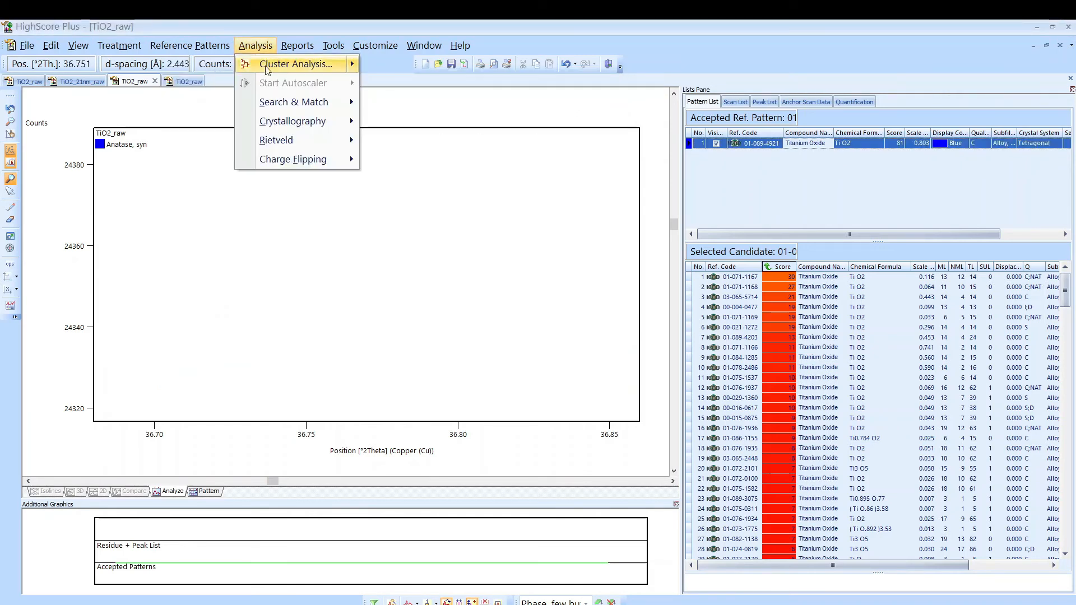
{"action": "mouse_move", "coordinate": [286, 129]}
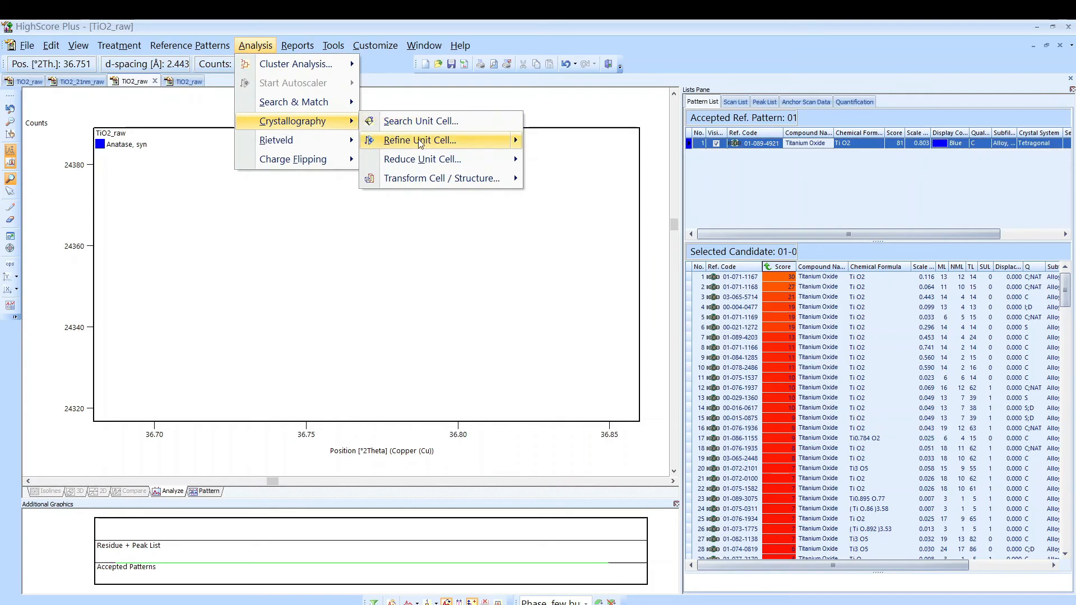
{"action": "mouse_move", "coordinate": [420, 145]}
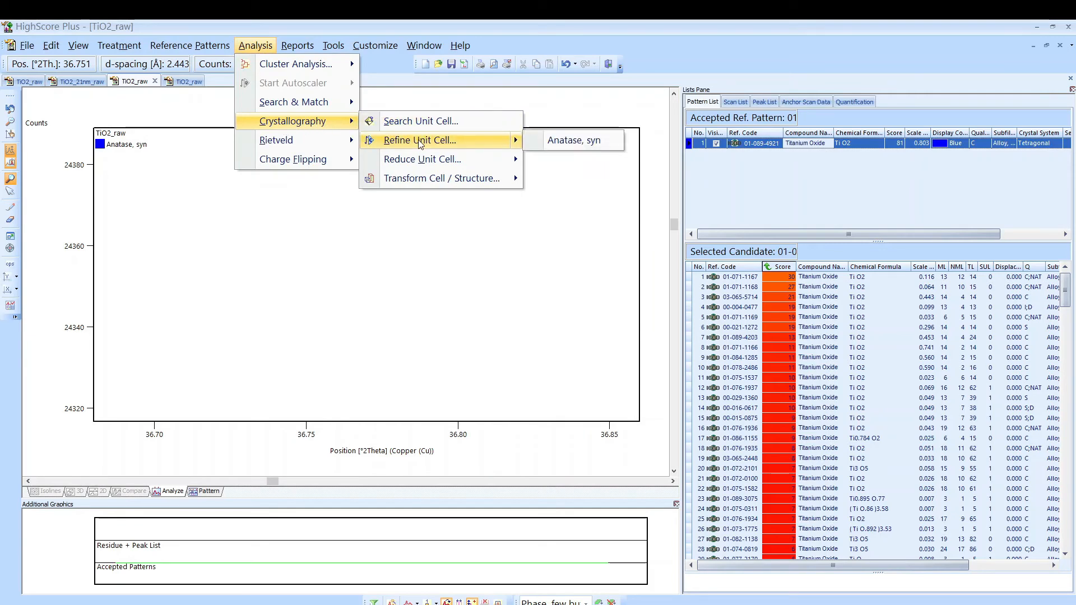
{"action": "left_click", "coordinate": [566, 145]}
{"action": "left_click_drag", "start_coordinate": [541, 193], "coordinate": [407, 160]}
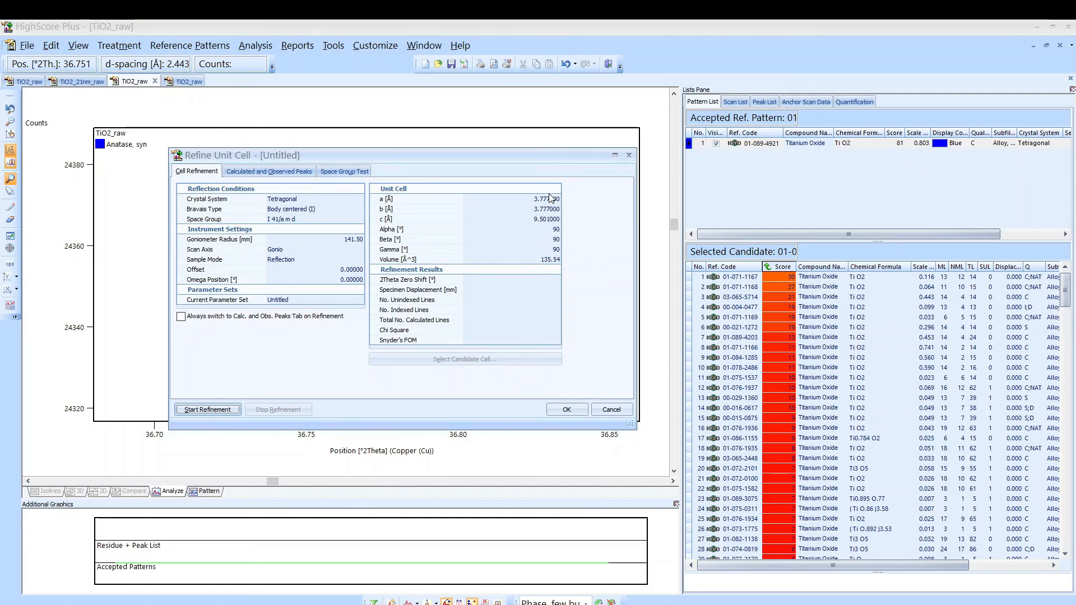
{"action": "left_click", "coordinate": [220, 409]}
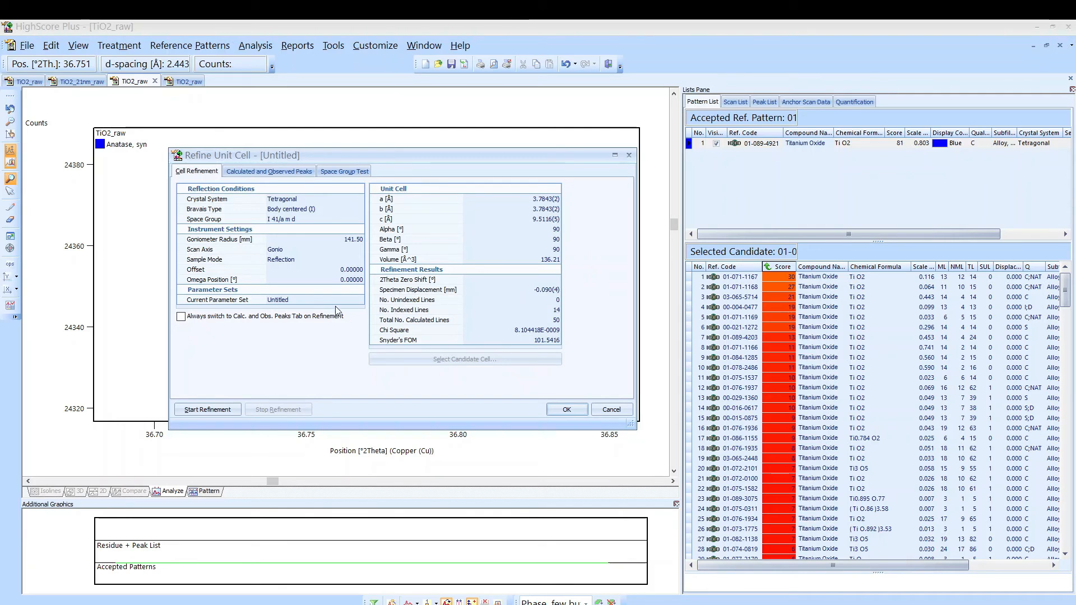
Review the Refine options in the unit cell refinement settings, keeping Cell + displacement.
{"action": "left_click", "coordinate": [215, 300]}
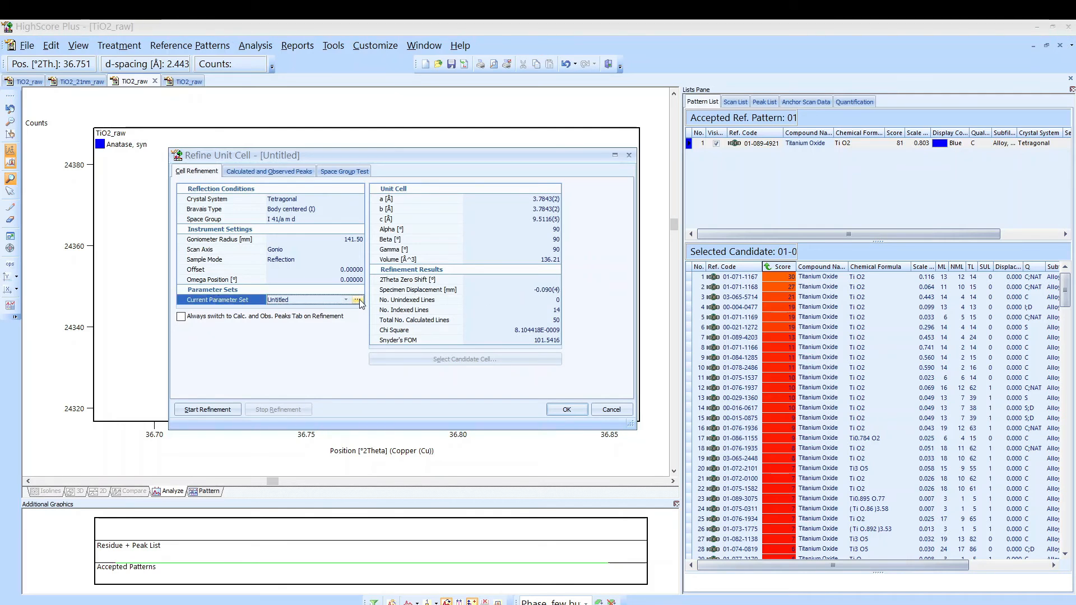
{"action": "left_click", "coordinate": [357, 301]}
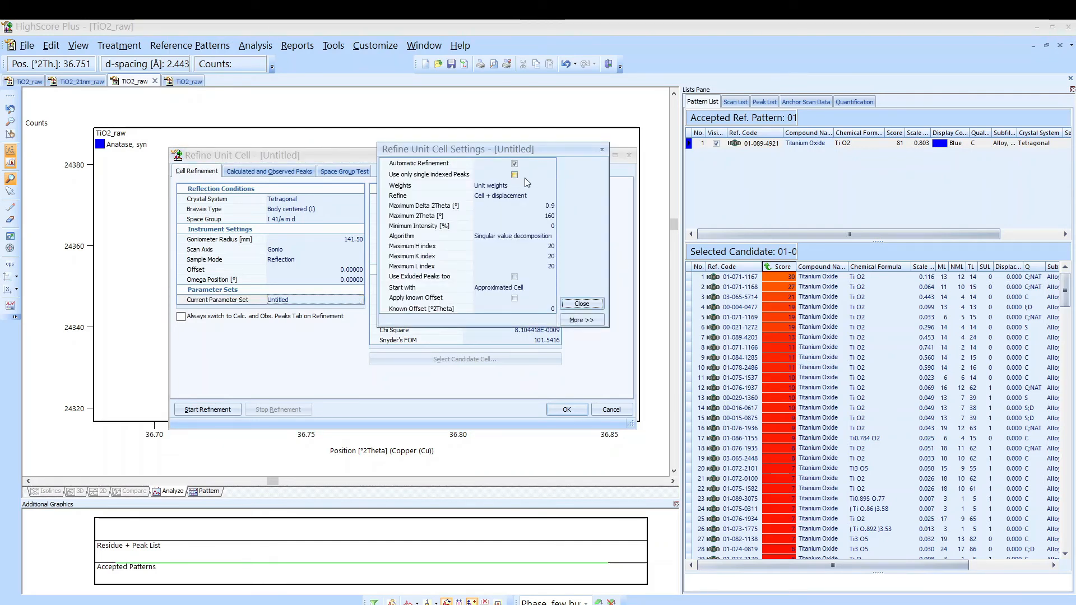
{"action": "left_click", "coordinate": [550, 197]}
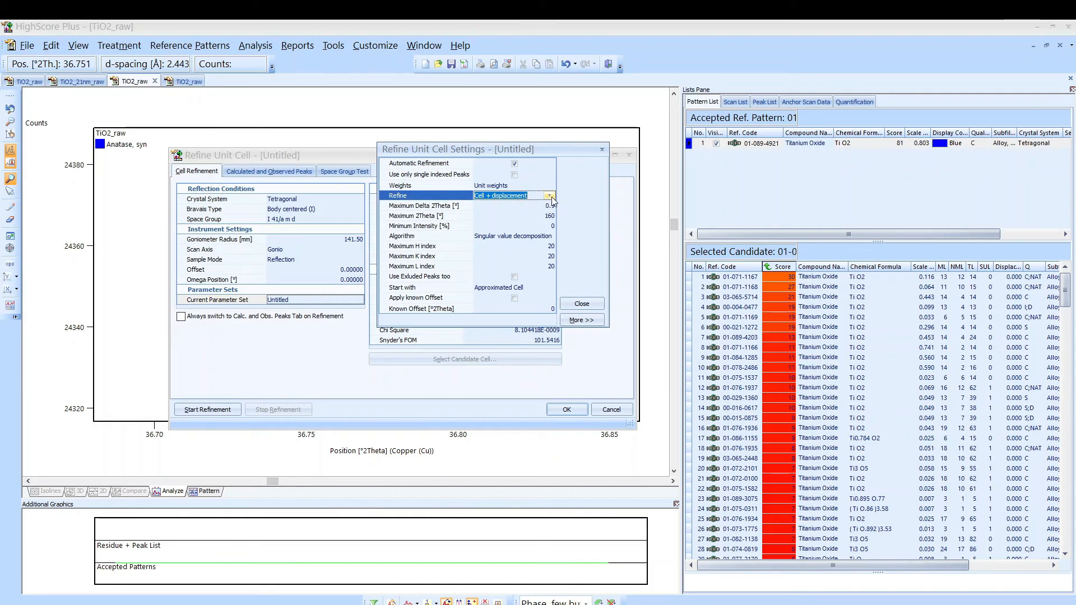
{"action": "left_click", "coordinate": [550, 196]}
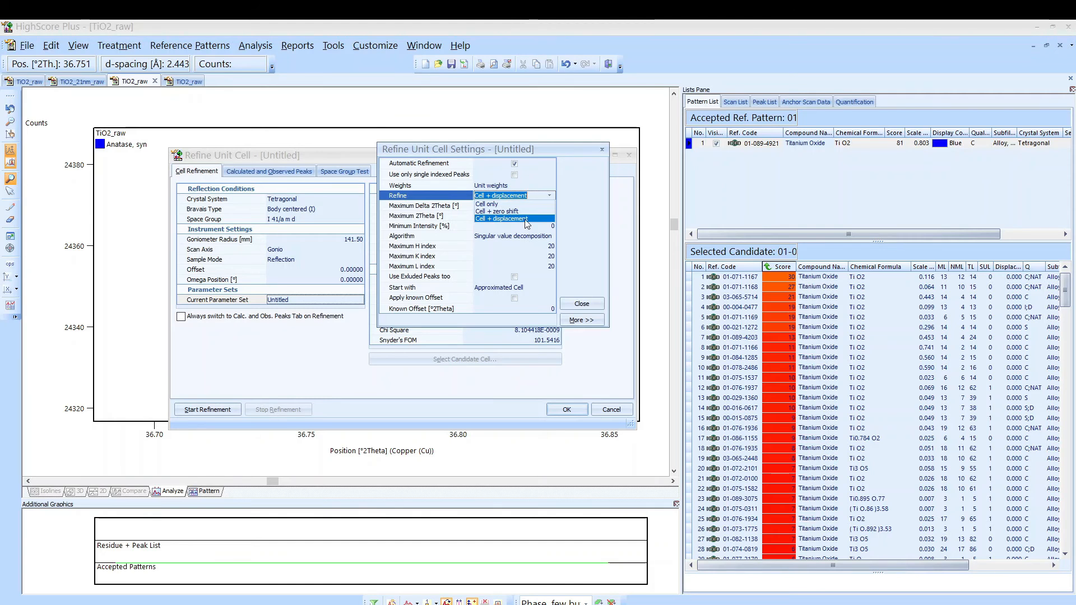
{"action": "left_click", "coordinate": [527, 224]}
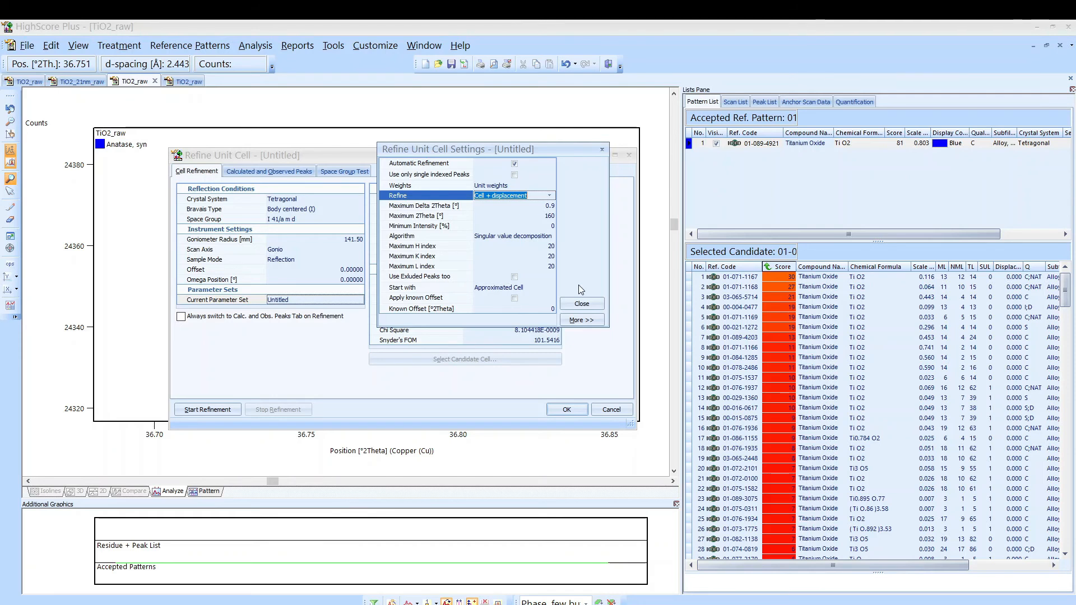
{"action": "left_click", "coordinate": [550, 196]}
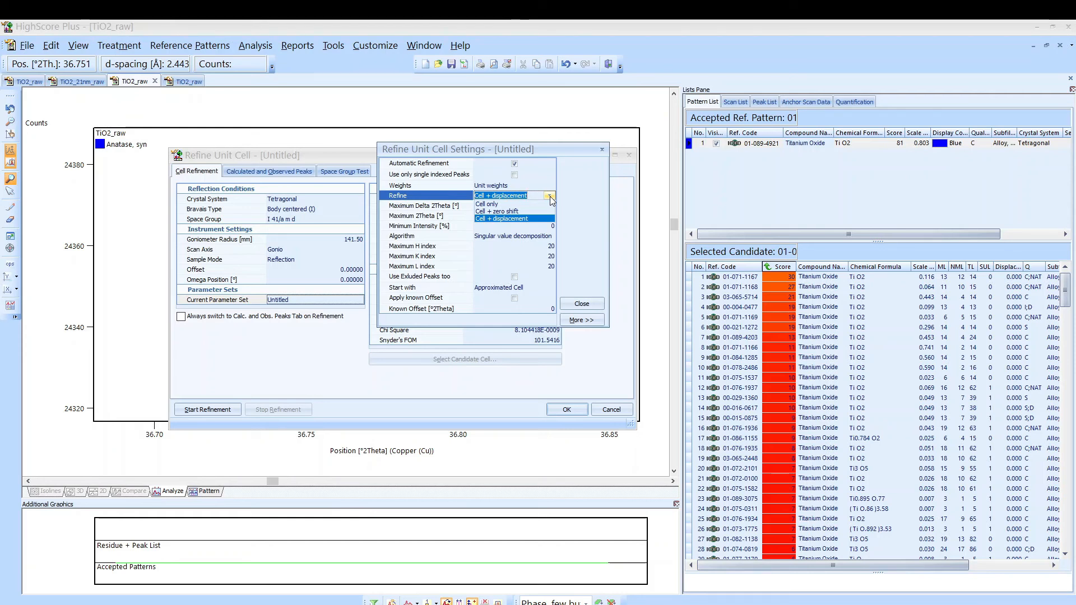
{"action": "left_click", "coordinate": [563, 196]}
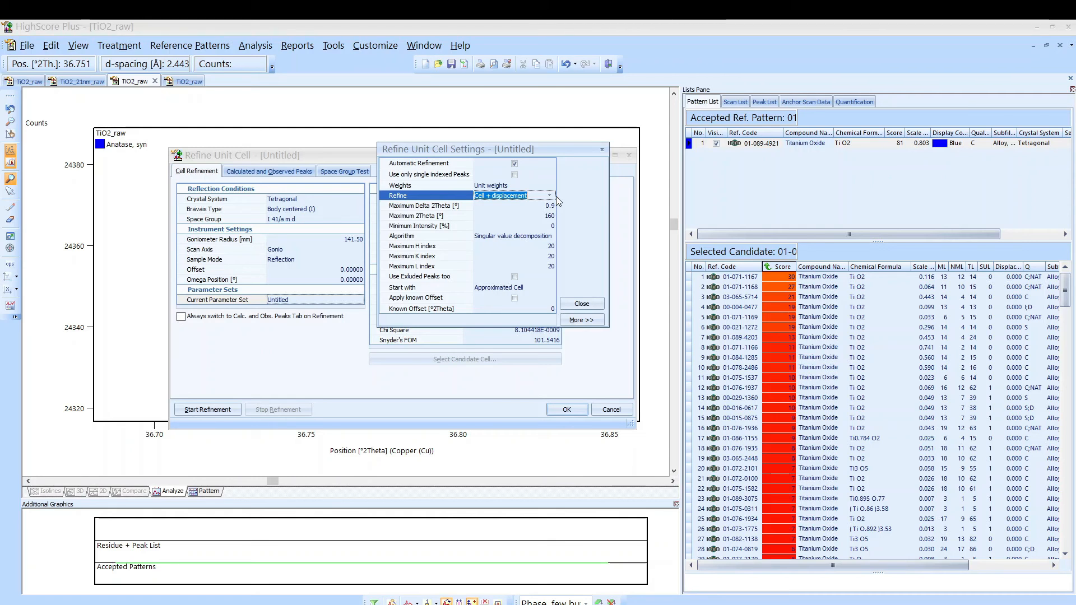
{"action": "left_click", "coordinate": [548, 196]}
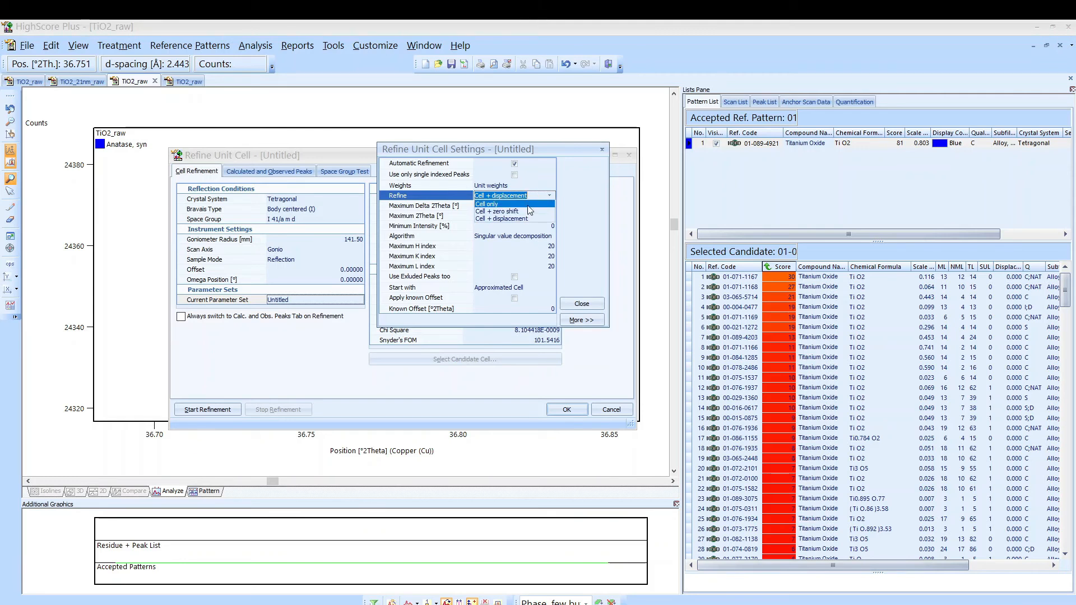
{"action": "left_click", "coordinate": [566, 204]}
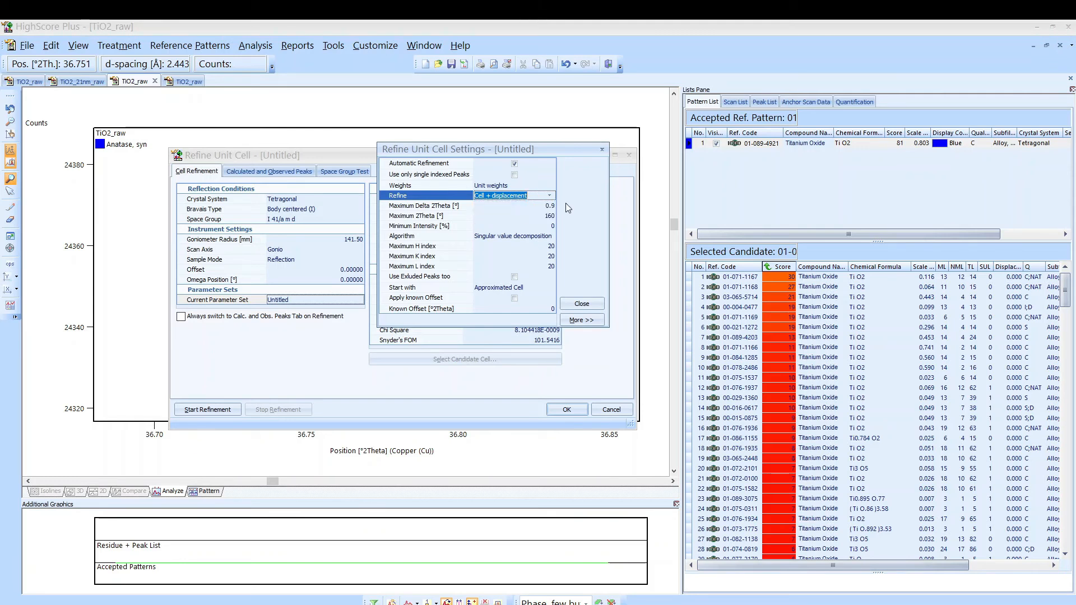
Check the Start with options, keeping Approximated Cell, and leave the unit cell refinement without accepting it.
{"action": "left_click", "coordinate": [415, 289]}
{"action": "left_click", "coordinate": [549, 289]}
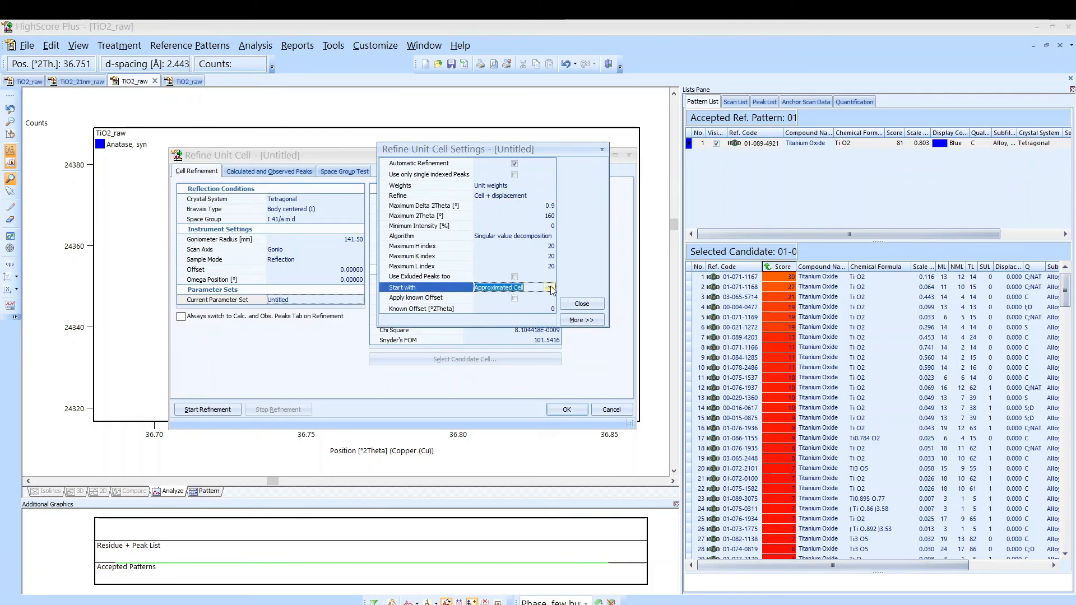
{"action": "left_click", "coordinate": [549, 288]}
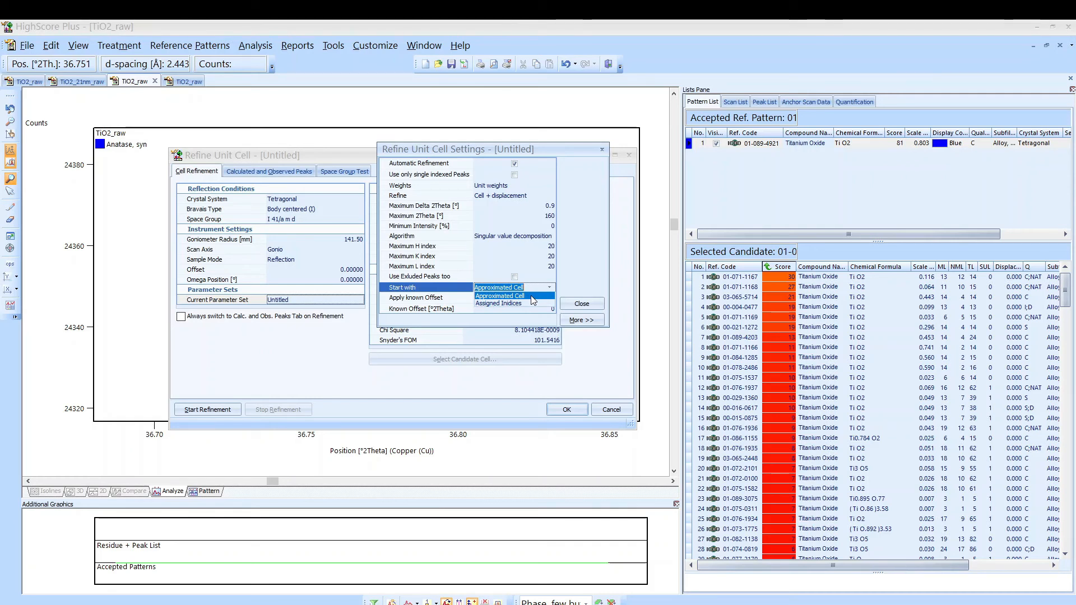
{"action": "left_click", "coordinate": [580, 285]}
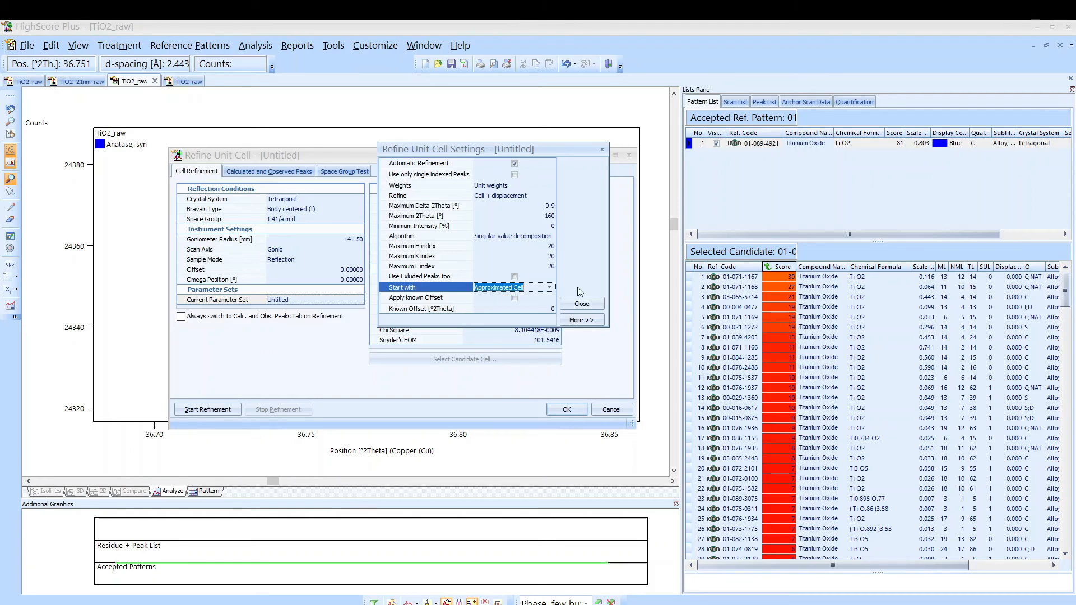
{"action": "left_click", "coordinate": [582, 303]}
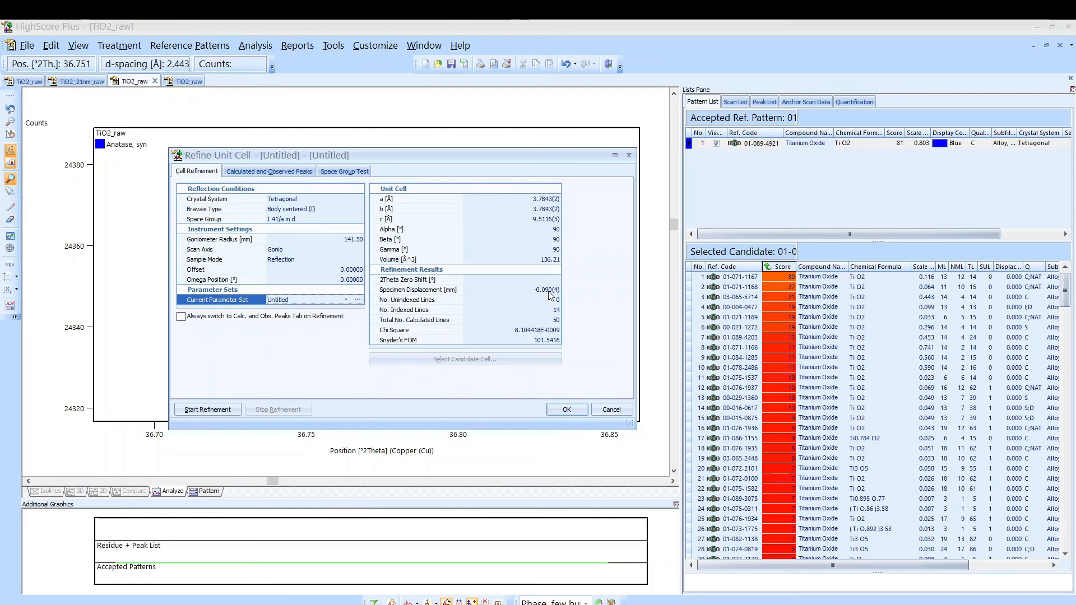
{"action": "left_click", "coordinate": [604, 410]}
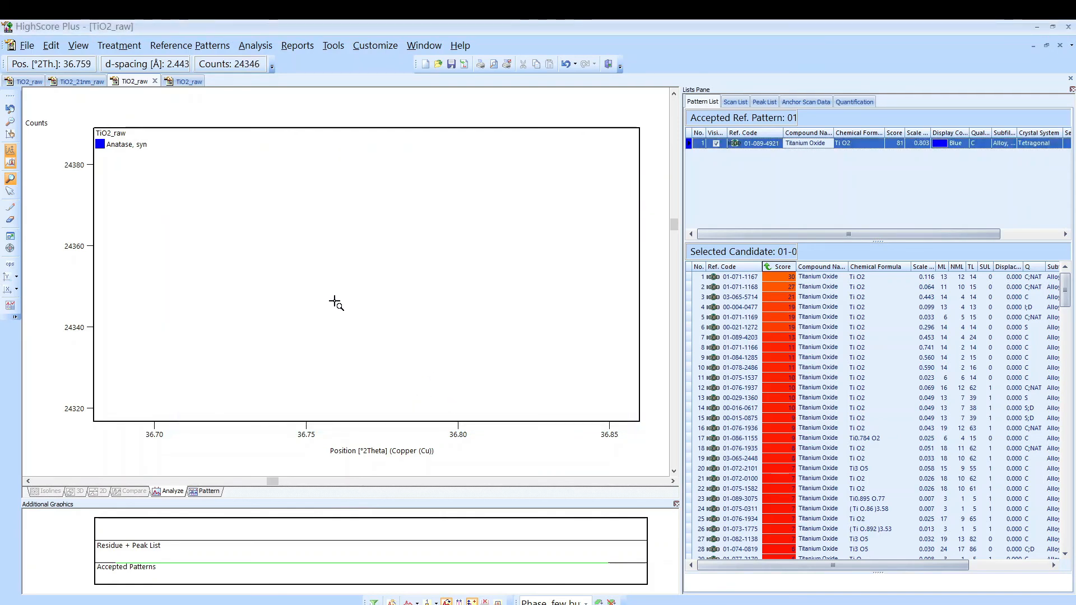
Refine the unit cell of the Anatase, syn phase again and accept the refined cell.
{"action": "right_click", "coordinate": [333, 301]}
{"action": "left_click", "coordinate": [356, 309]}
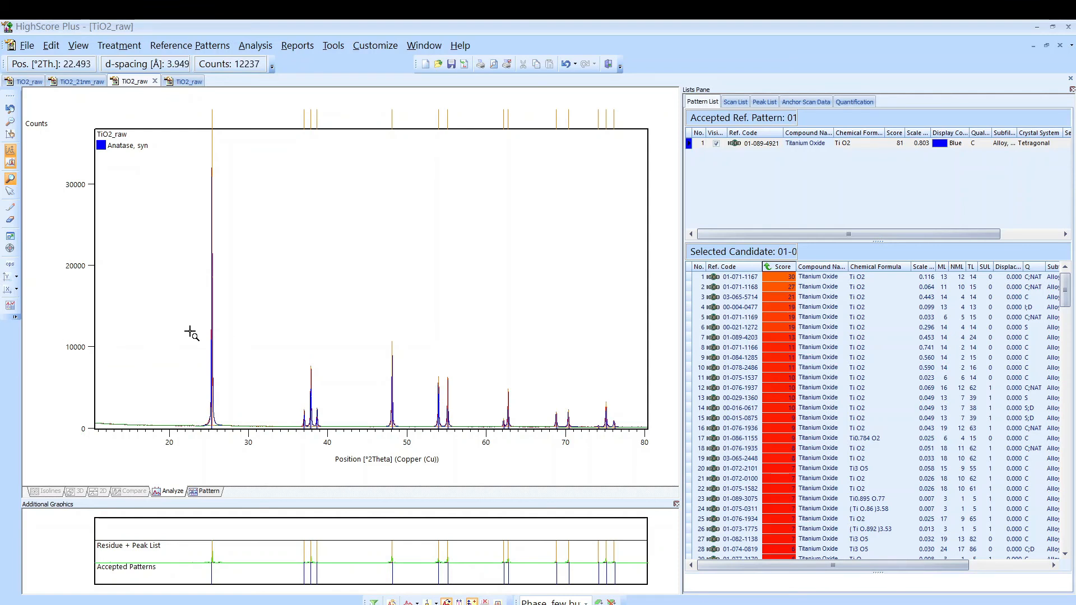
{"action": "left_click_drag", "start_coordinate": [188, 335], "coordinate": [263, 438]}
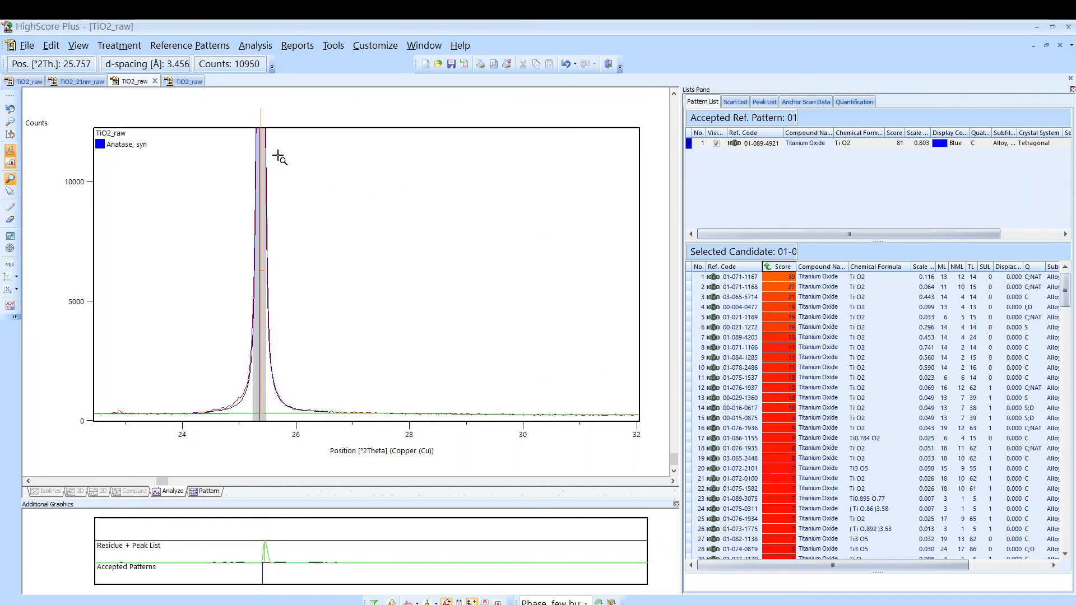
{"action": "left_click", "coordinate": [263, 47]}
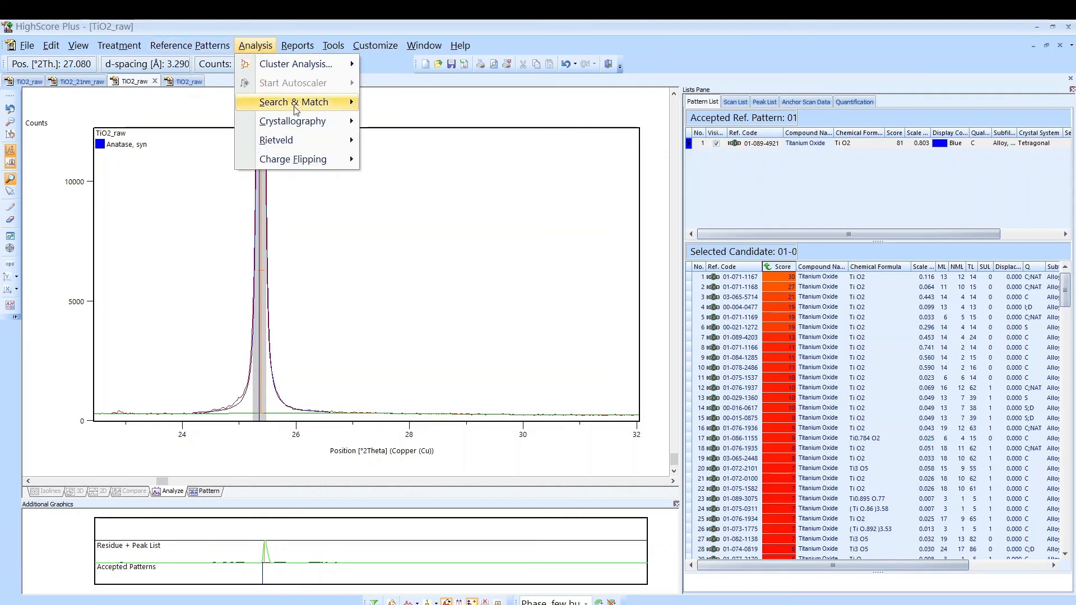
{"action": "mouse_move", "coordinate": [336, 121]}
{"action": "mouse_move", "coordinate": [504, 140]}
{"action": "left_click", "coordinate": [571, 141]}
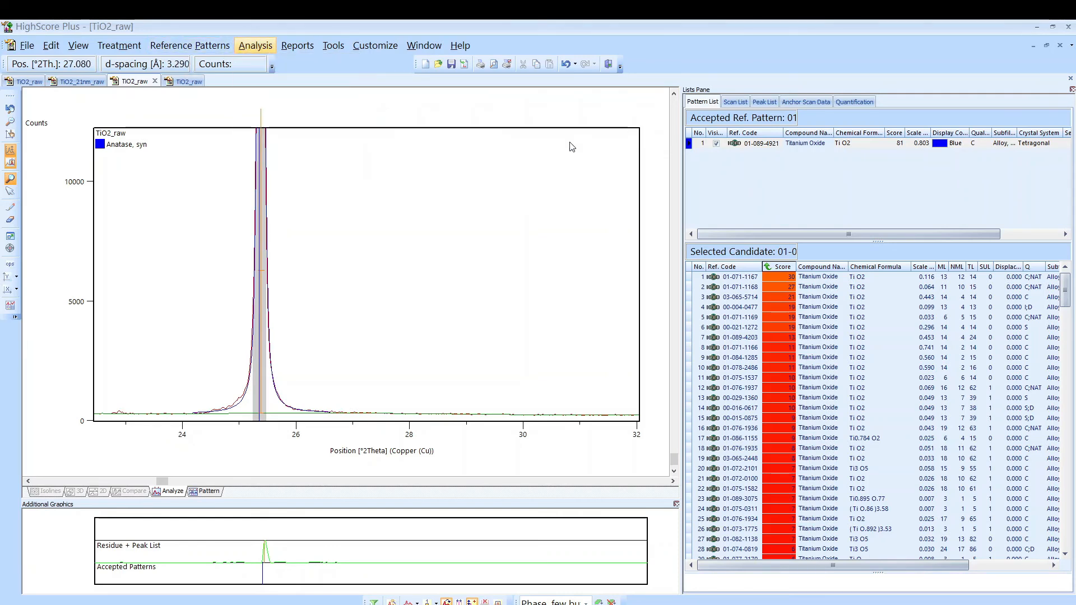
{"action": "left_click", "coordinate": [339, 443]}
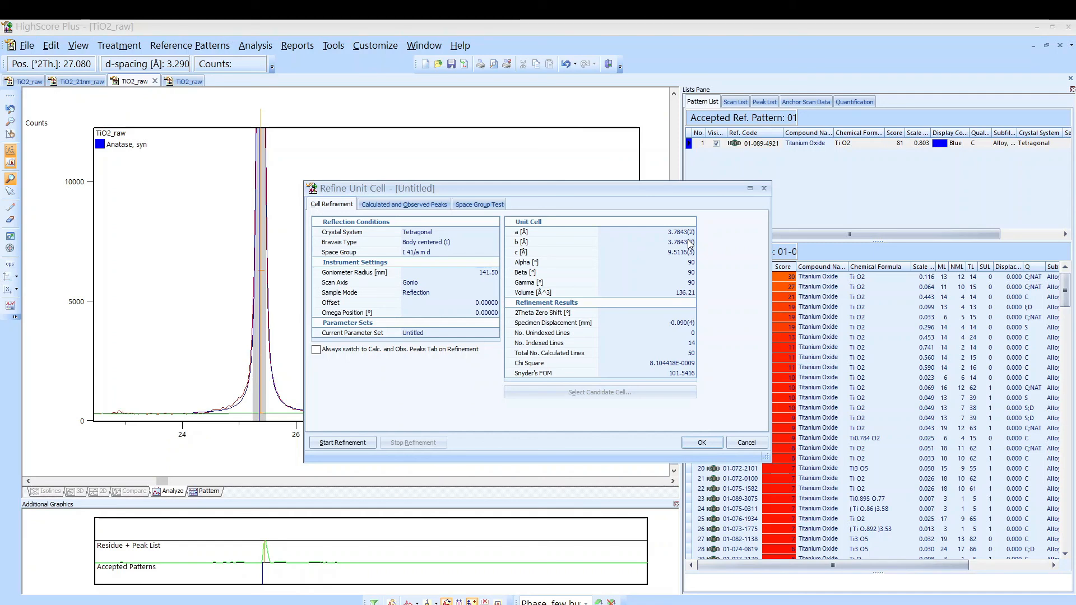
{"action": "left_click", "coordinate": [719, 444]}
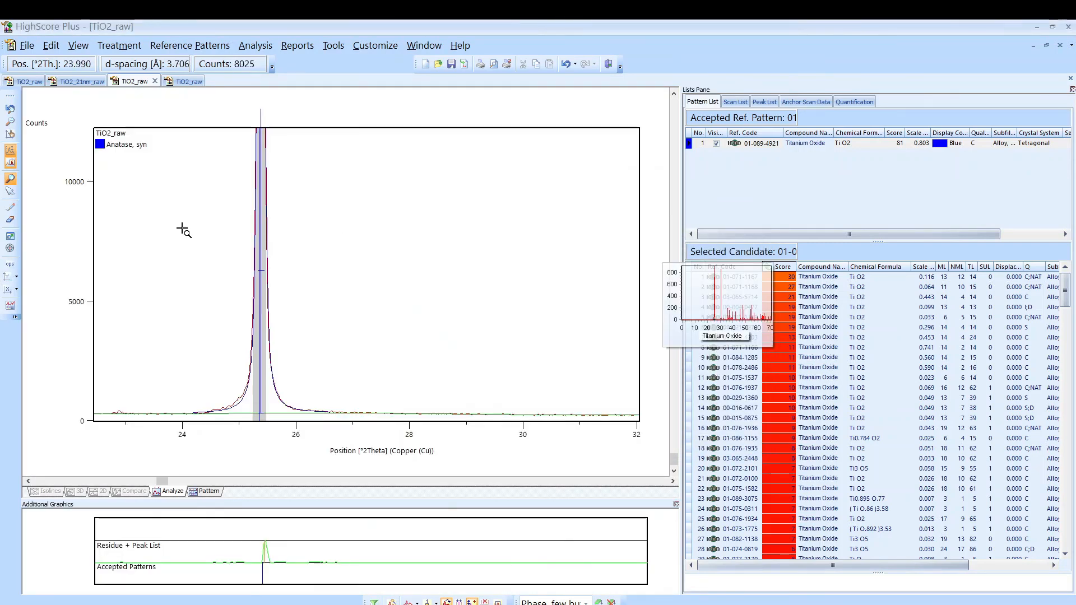
Correct the scan for a known sample displacement of -0.900 mm and replace the original scan with the corrected one.
{"action": "right_click", "coordinate": [230, 180]}
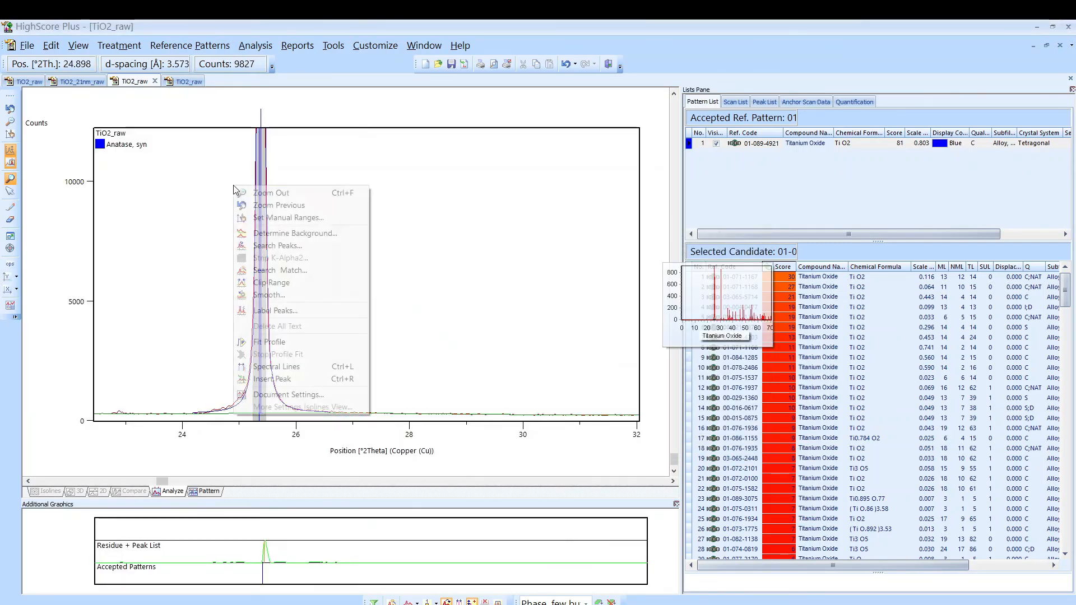
{"action": "left_click", "coordinate": [258, 194]}
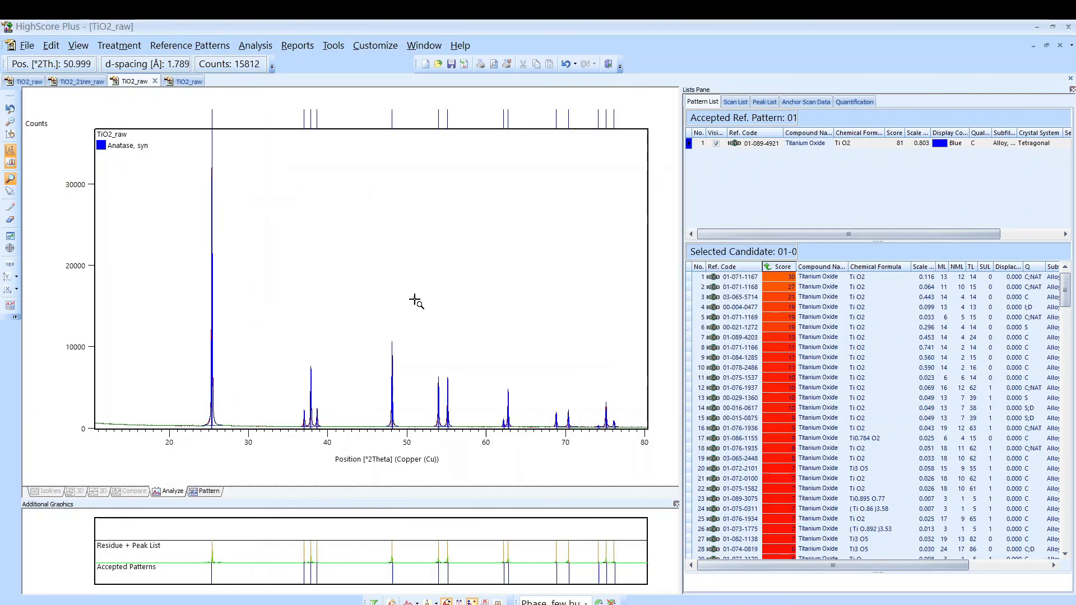
{"action": "left_click", "coordinate": [118, 46]}
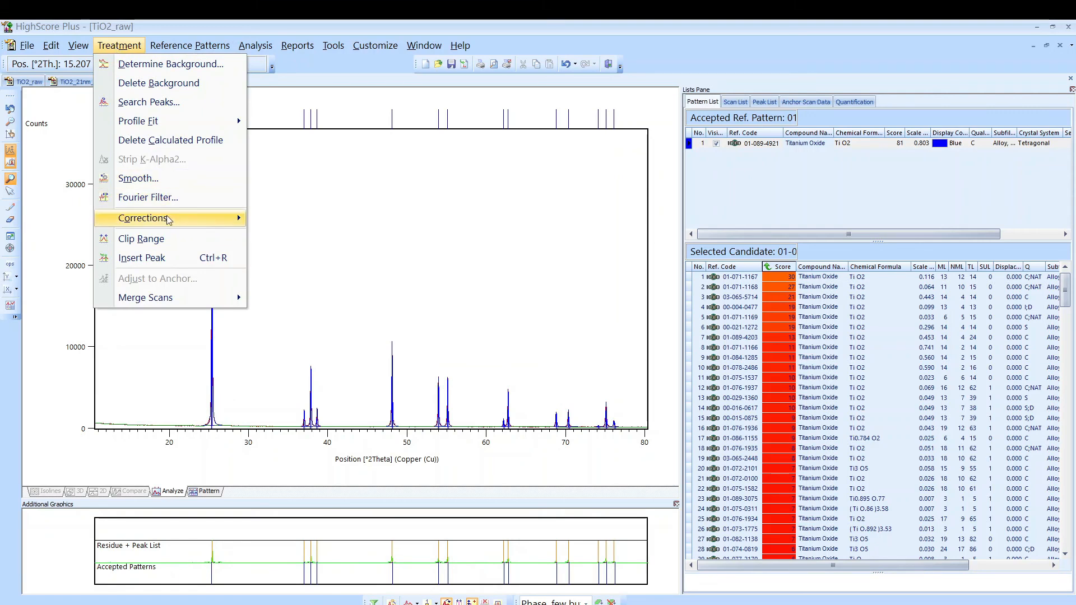
{"action": "mouse_move", "coordinate": [170, 223]}
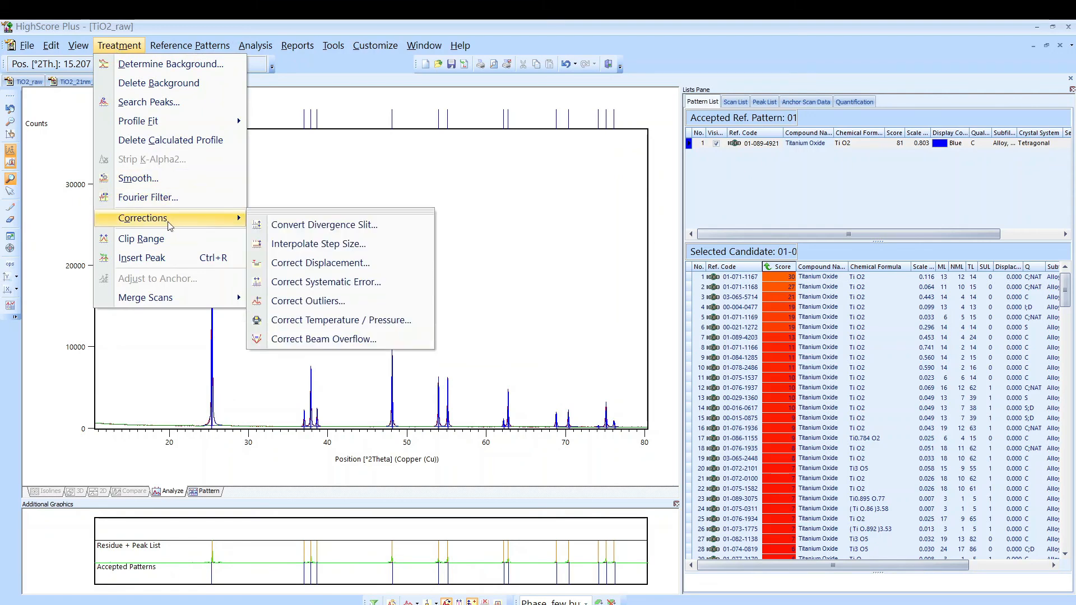
{"action": "left_click", "coordinate": [317, 271]}
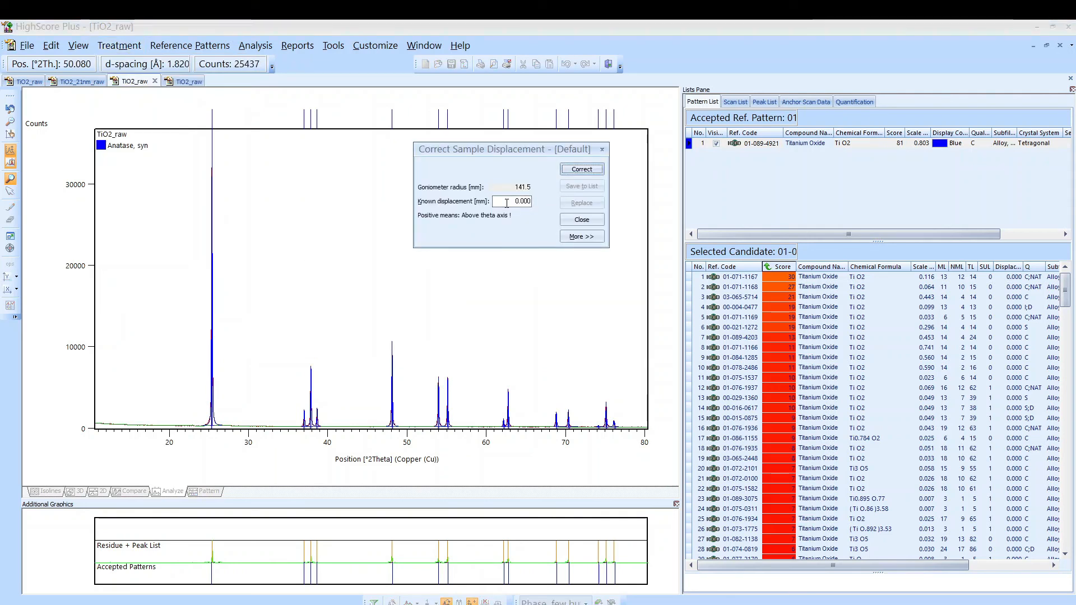
{"action": "double_click", "coordinate": [530, 203]}
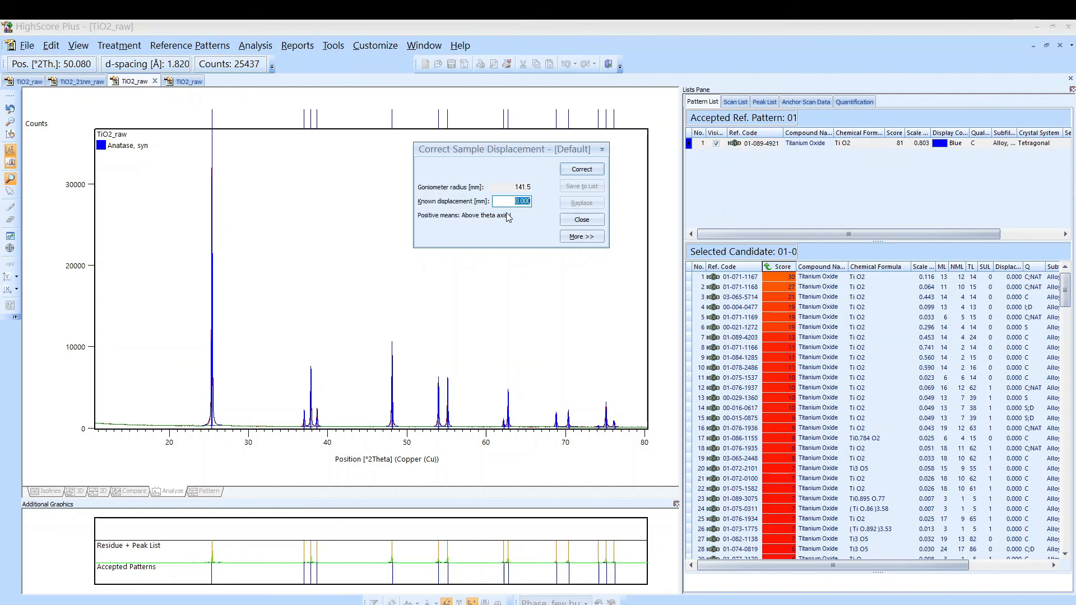
{"action": "type", "text": "-"}
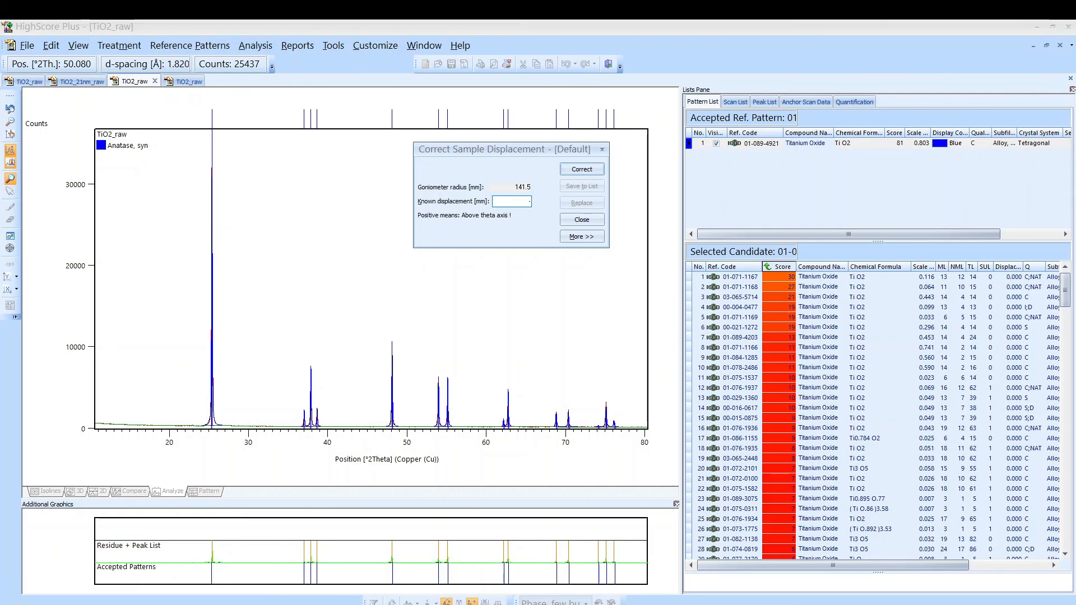
{"action": "type", "text": "0.5"}
{"action": "type", "text": "0.90"}
{"action": "left_click", "coordinate": [585, 171]}
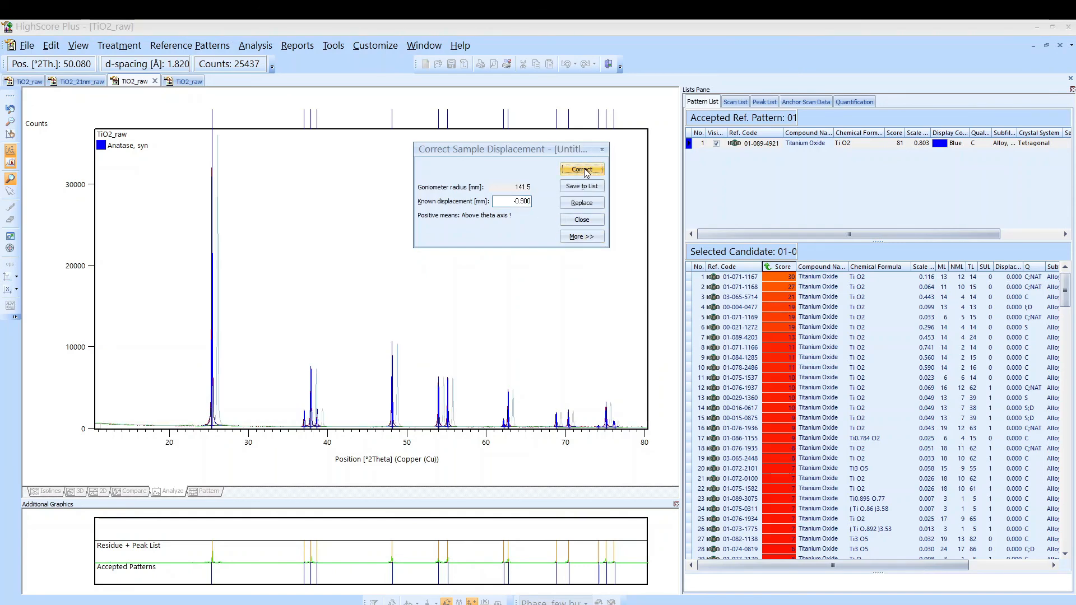
{"action": "left_click", "coordinate": [582, 203]}
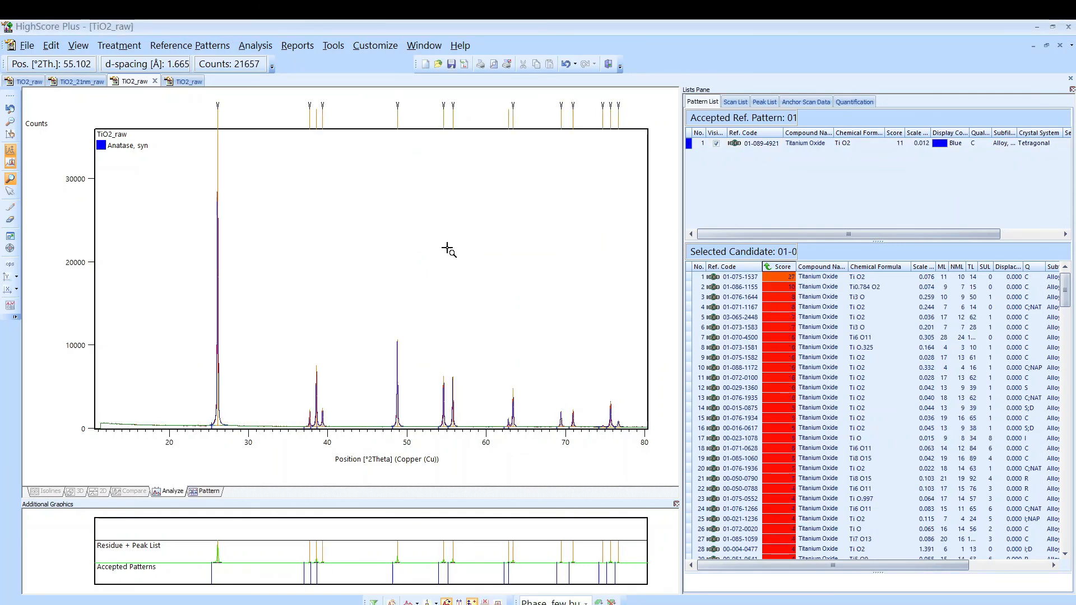
Examine how well the anatase profile matches the corrected scan at the peaks between about 26 and 71 °2Theta.
{"action": "left_click_drag", "start_coordinate": [188, 172], "coordinate": [257, 437]}
{"action": "left_click_drag", "start_coordinate": [289, 131], "coordinate": [385, 474]}
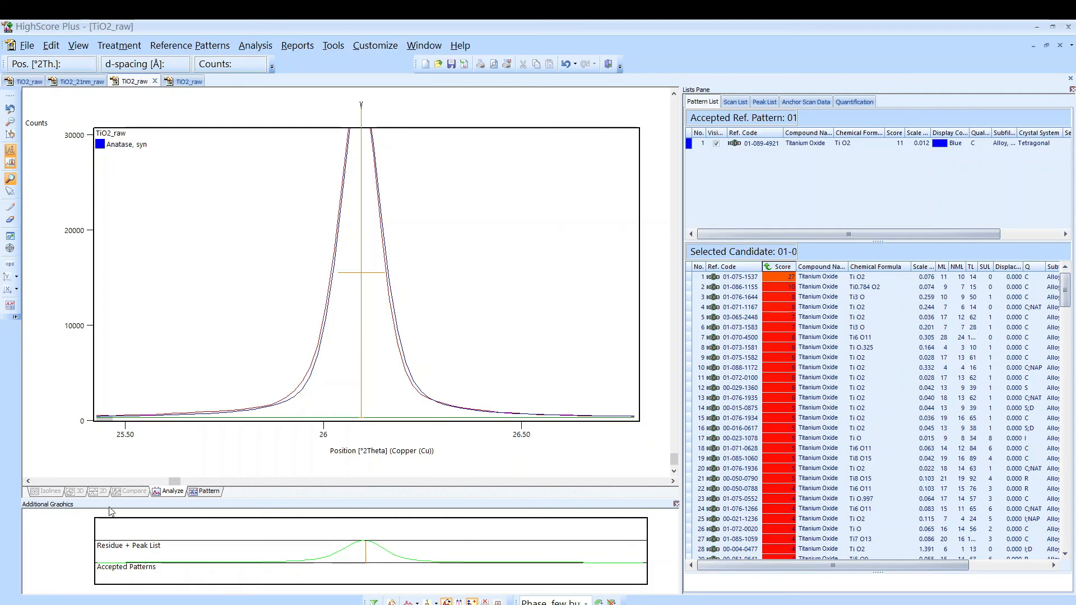
{"action": "left_click_drag", "start_coordinate": [176, 481], "coordinate": [379, 451]}
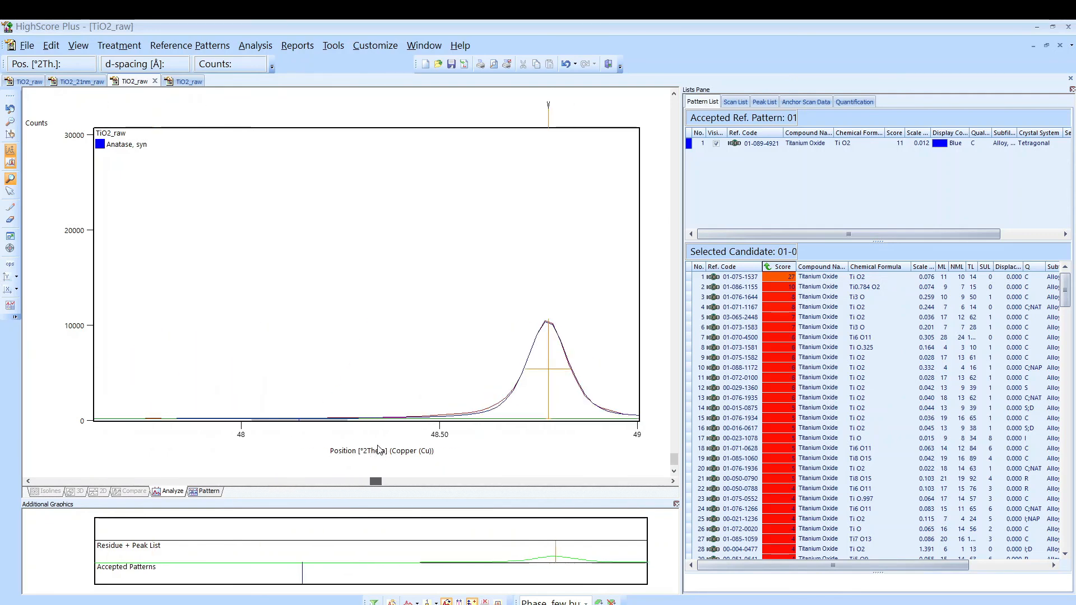
{"action": "right_click", "coordinate": [412, 301]}
{"action": "left_click", "coordinate": [429, 309]}
{"action": "left_click_drag", "start_coordinate": [374, 301], "coordinate": [512, 452]}
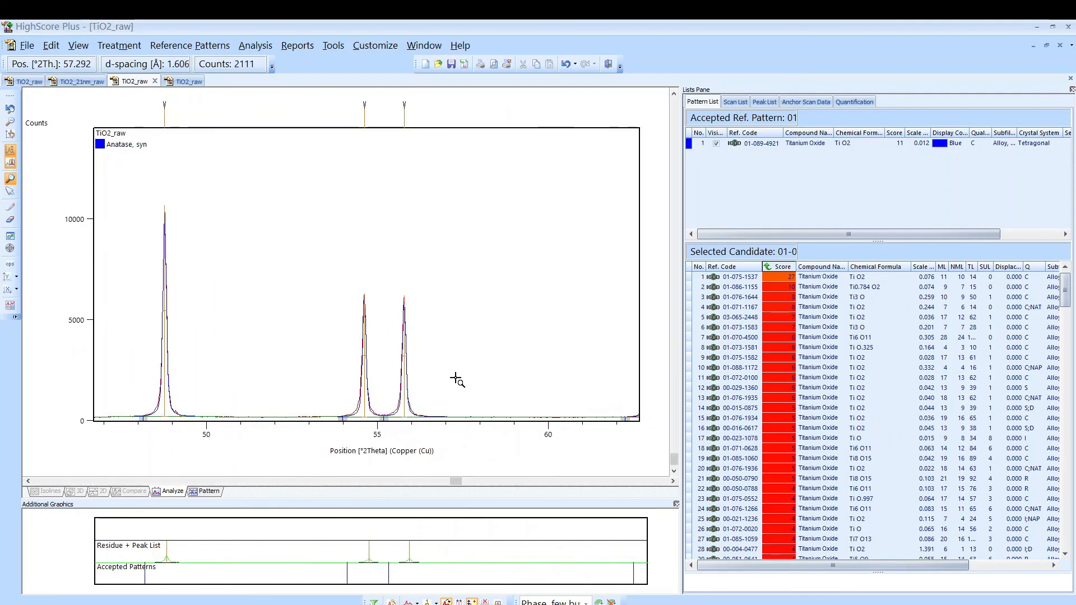
{"action": "left_click_drag", "start_coordinate": [341, 276], "coordinate": [444, 437]}
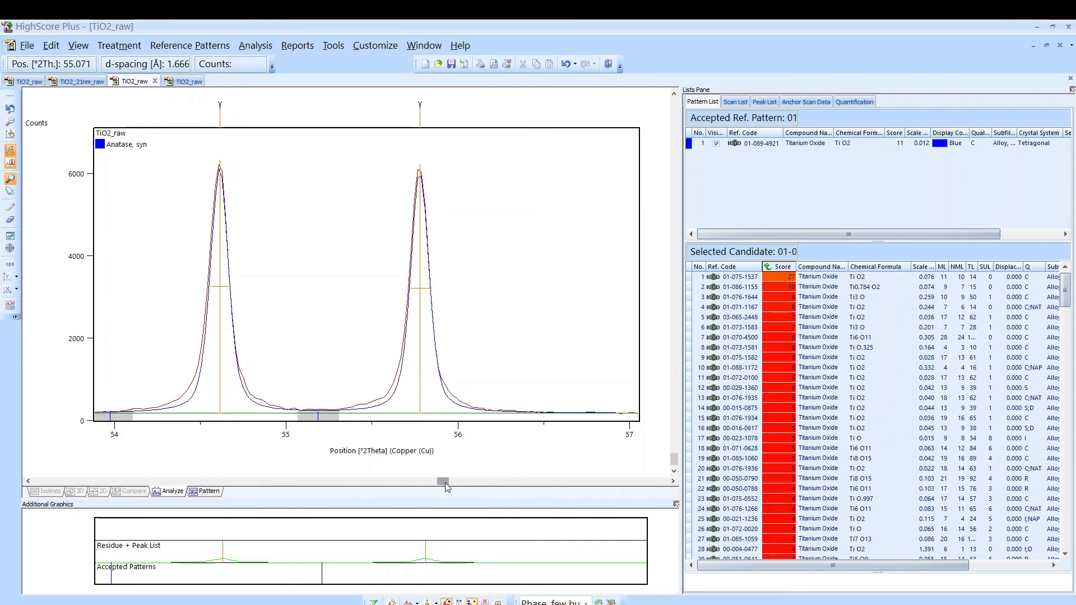
{"action": "left_click_drag", "start_coordinate": [443, 482], "coordinate": [574, 474]}
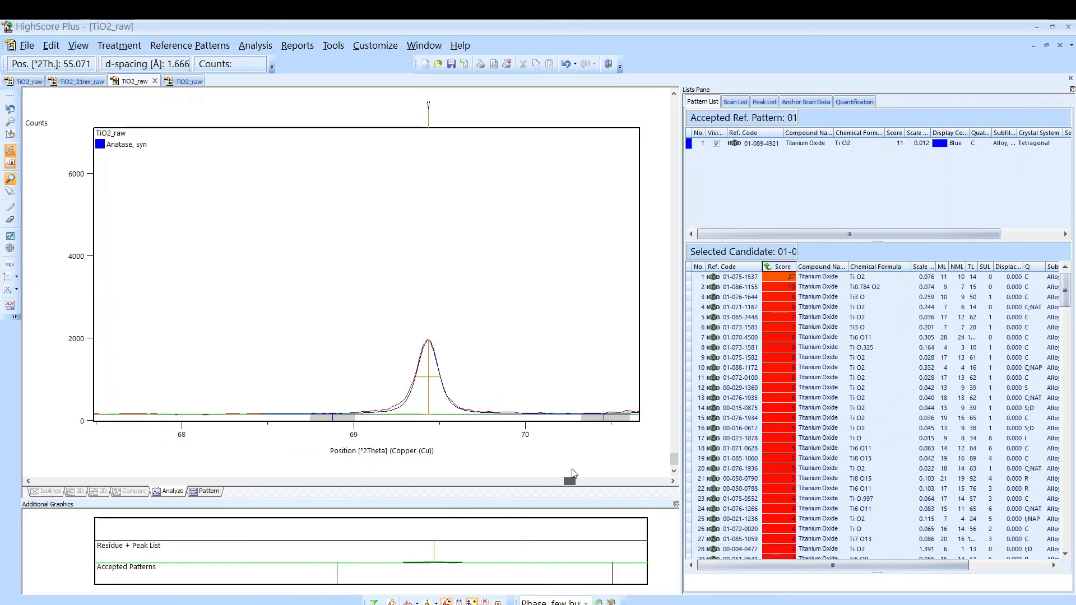
{"action": "left_click_drag", "start_coordinate": [573, 474], "coordinate": [598, 481]}
{"action": "right_click", "coordinate": [189, 197]}
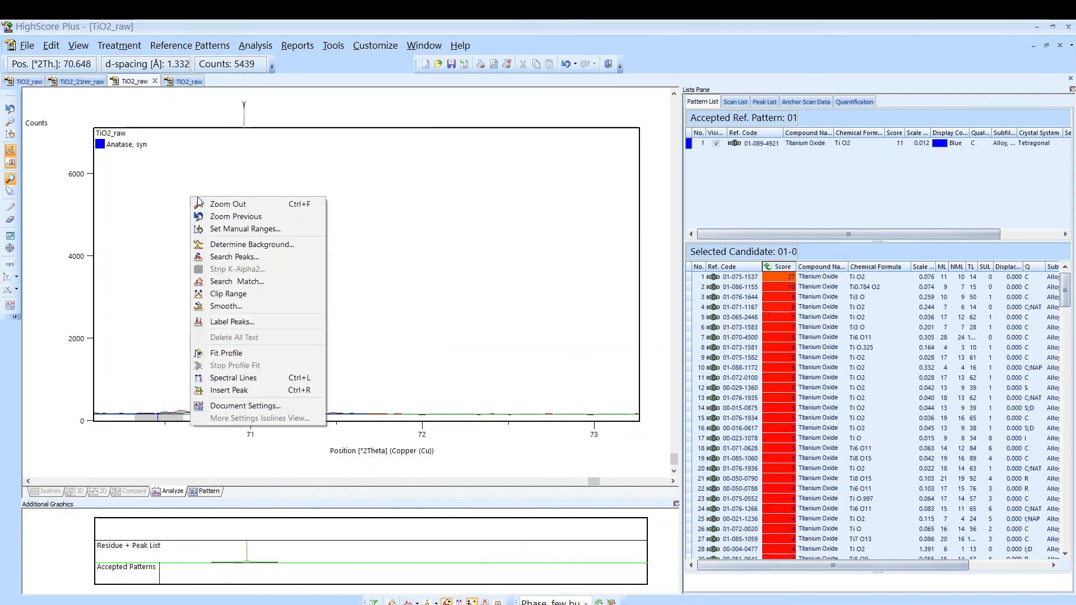
{"action": "left_click", "coordinate": [202, 204]}
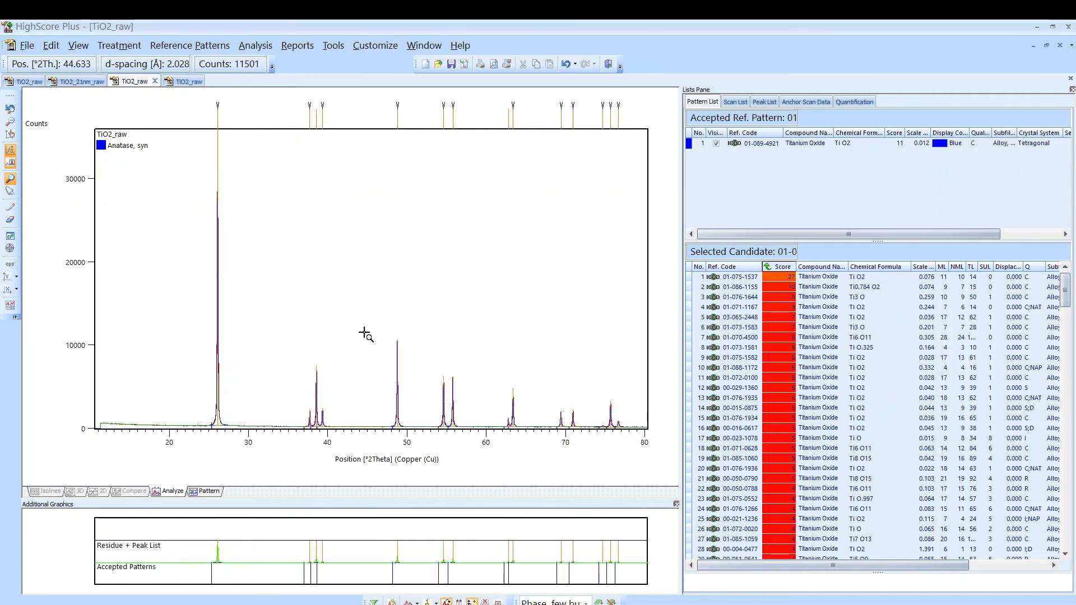
Copy the full diffraction plot and save the corrected scan as TiO2_raw.ASC in General ASCII scan format in the Training2 folder.
{"action": "left_click", "coordinate": [51, 46]}
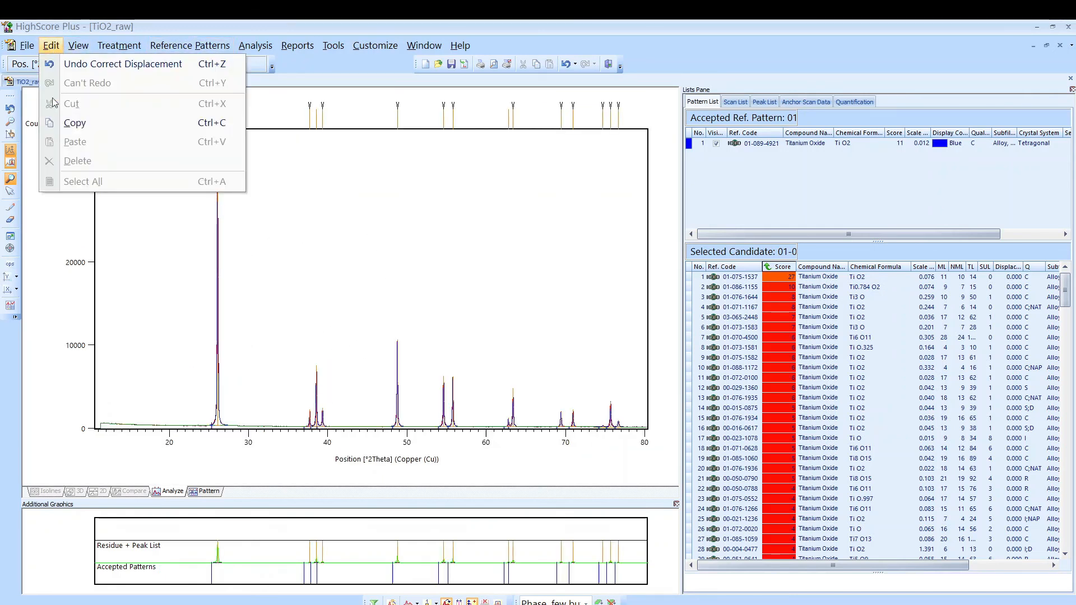
{"action": "left_click", "coordinate": [84, 123]}
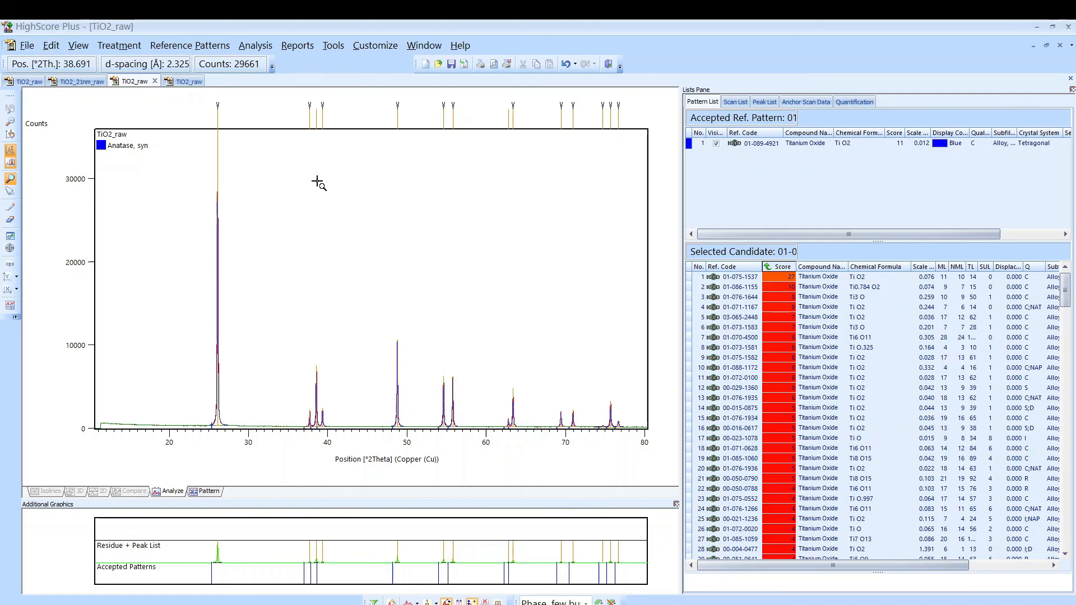
{"action": "left_click", "coordinate": [28, 46]}
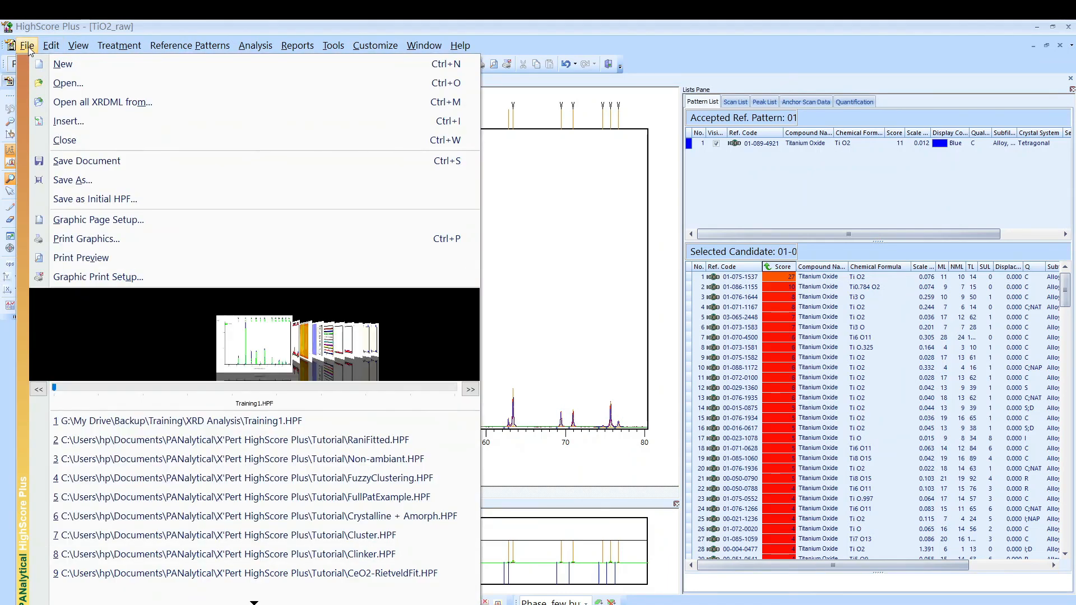
{"action": "left_click", "coordinate": [84, 180]}
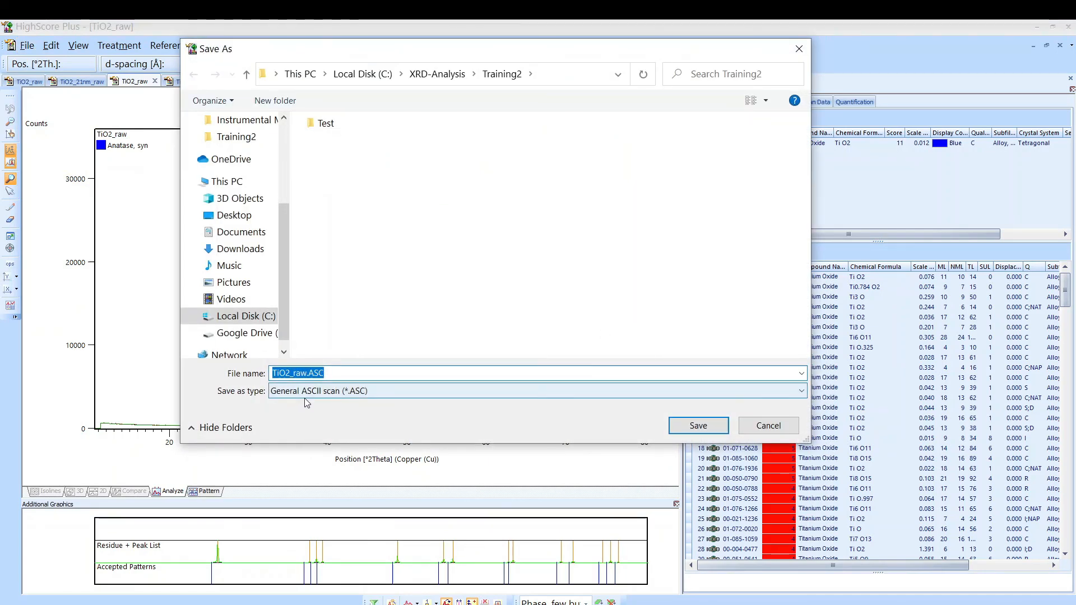
{"action": "left_click", "coordinate": [352, 393]}
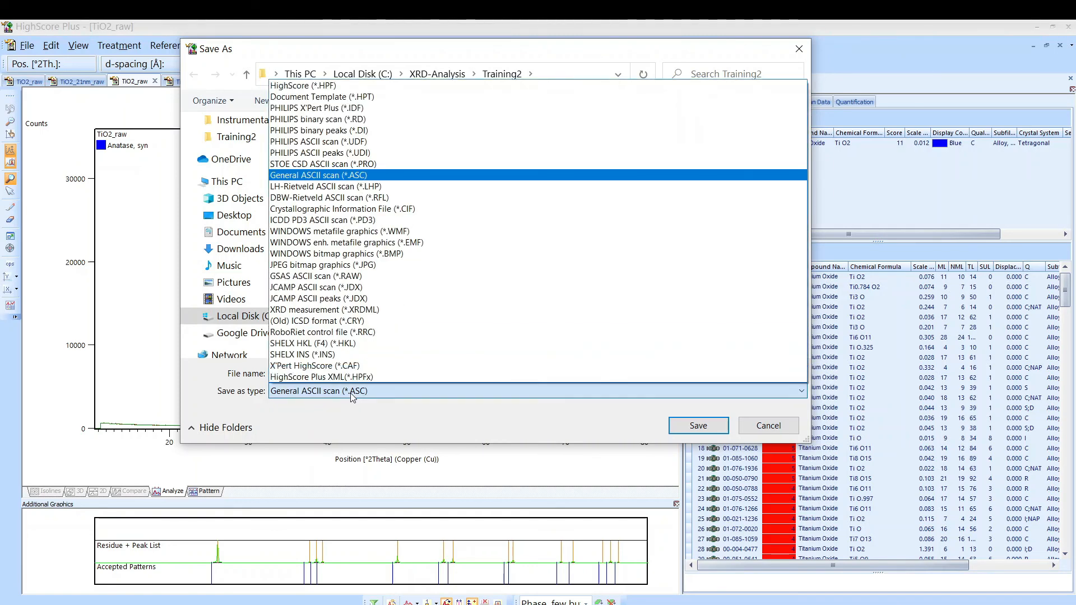
{"action": "left_click", "coordinate": [352, 396]}
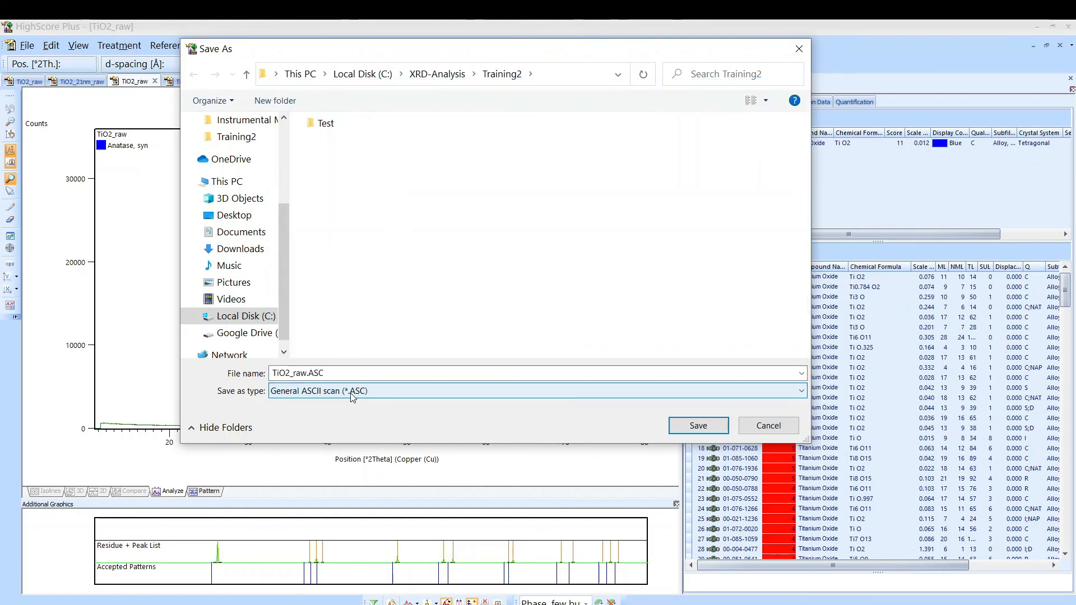
{"action": "left_click", "coordinate": [352, 392]}
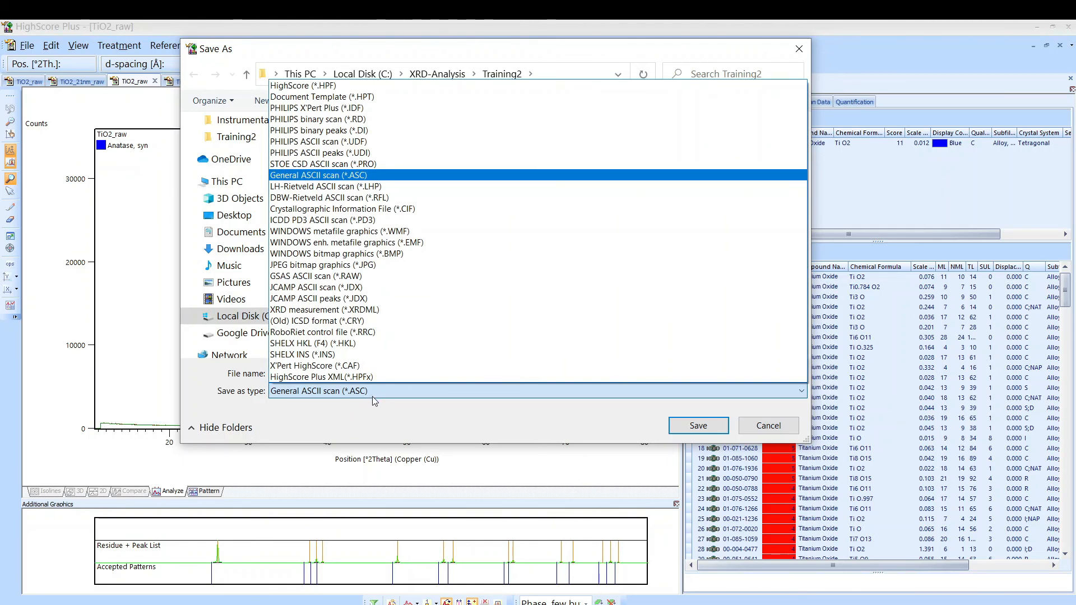
{"action": "left_click", "coordinate": [373, 397]}
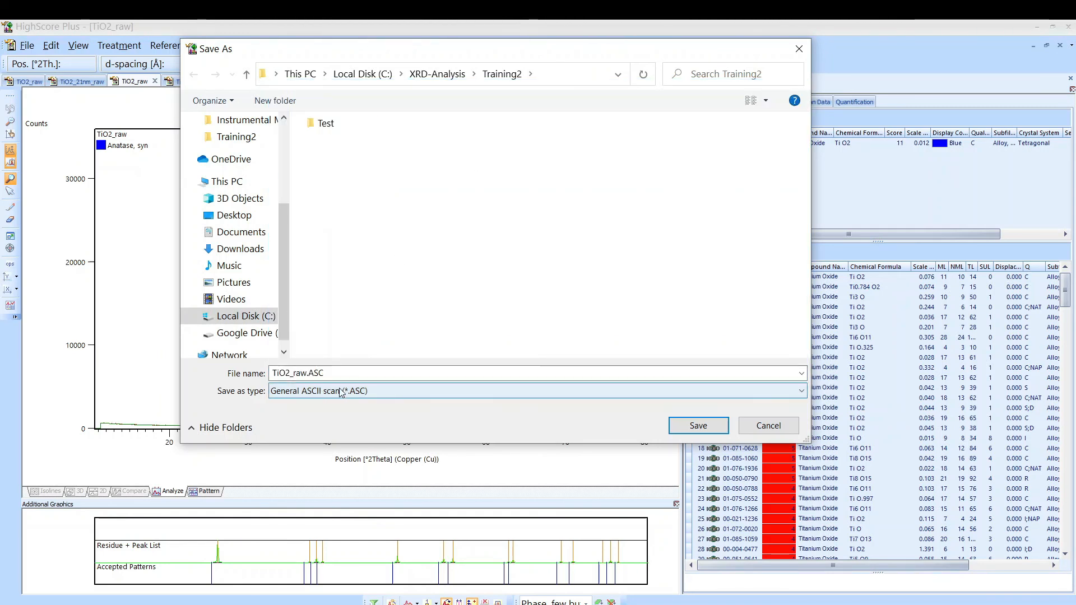
{"action": "left_click", "coordinate": [699, 426]}
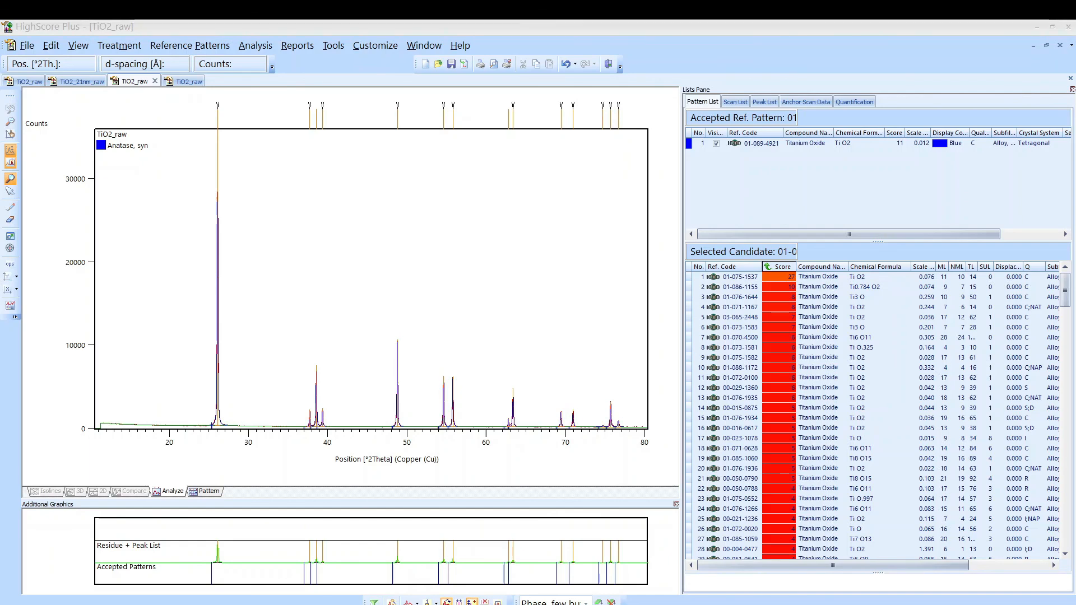
Switch to Excel and open TiO2_raw.ASC from the Training2 folder, listing all file types.
{"action": "left_click_drag", "start_coordinate": [0, 146], "coordinate": [646, 67]}
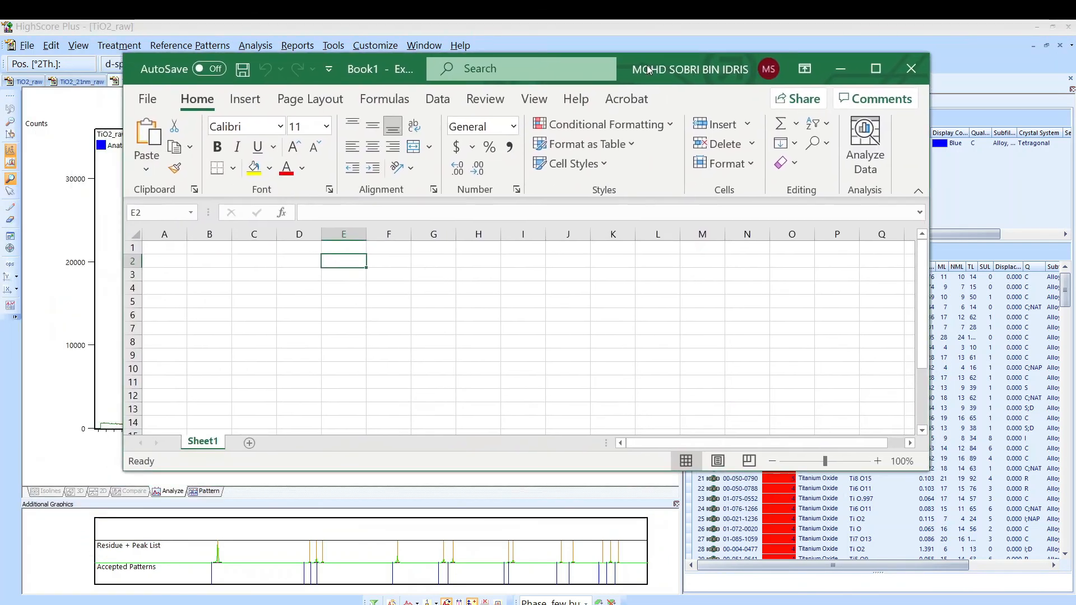
{"action": "left_click", "coordinate": [876, 69]}
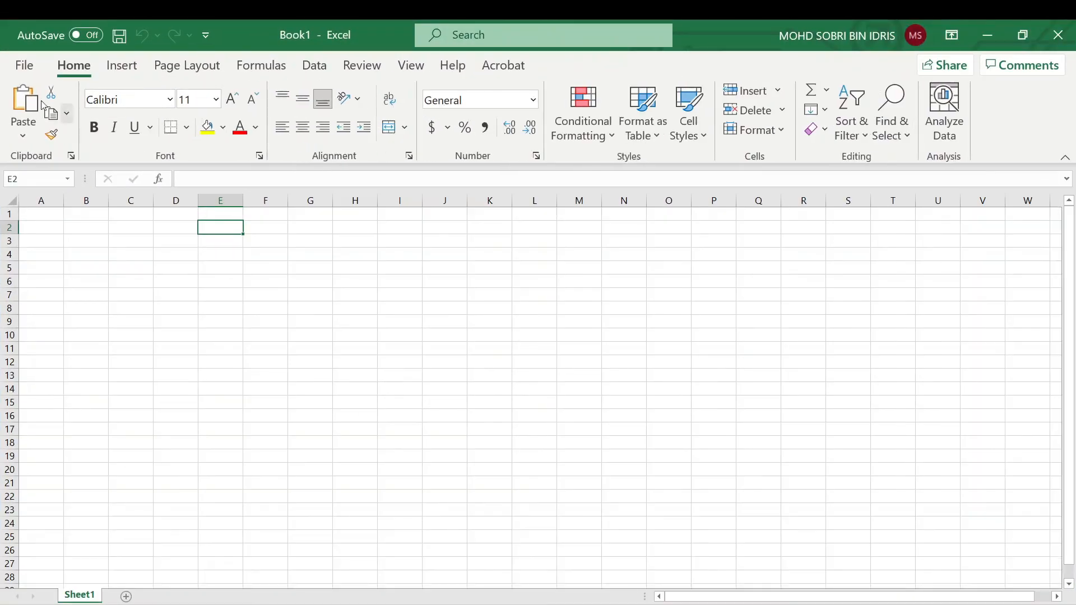
{"action": "left_click", "coordinate": [15, 66]}
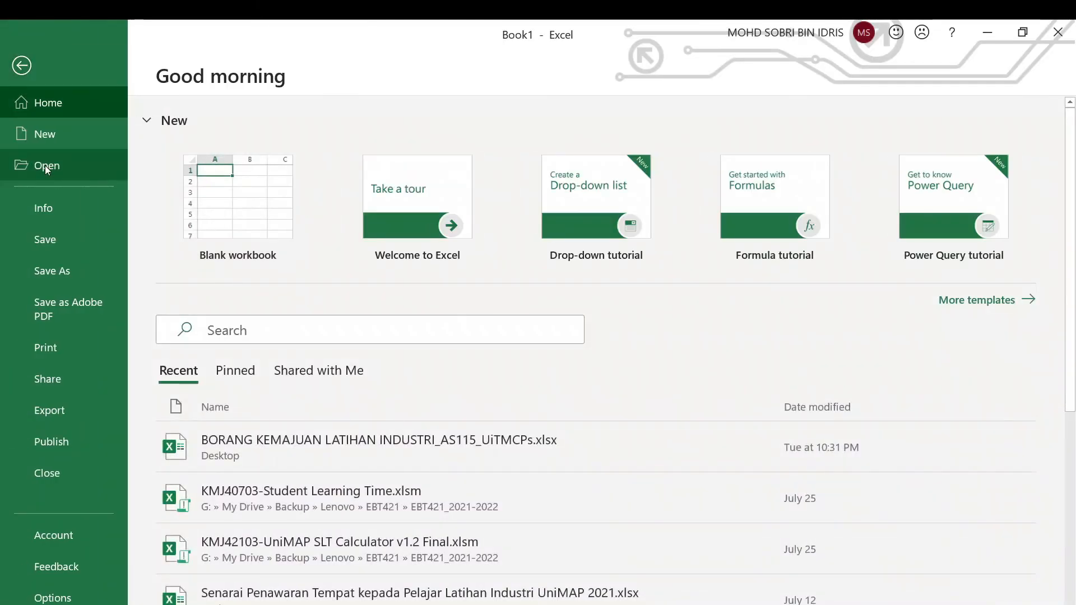
{"action": "left_click", "coordinate": [48, 166]}
{"action": "left_click", "coordinate": [237, 465]}
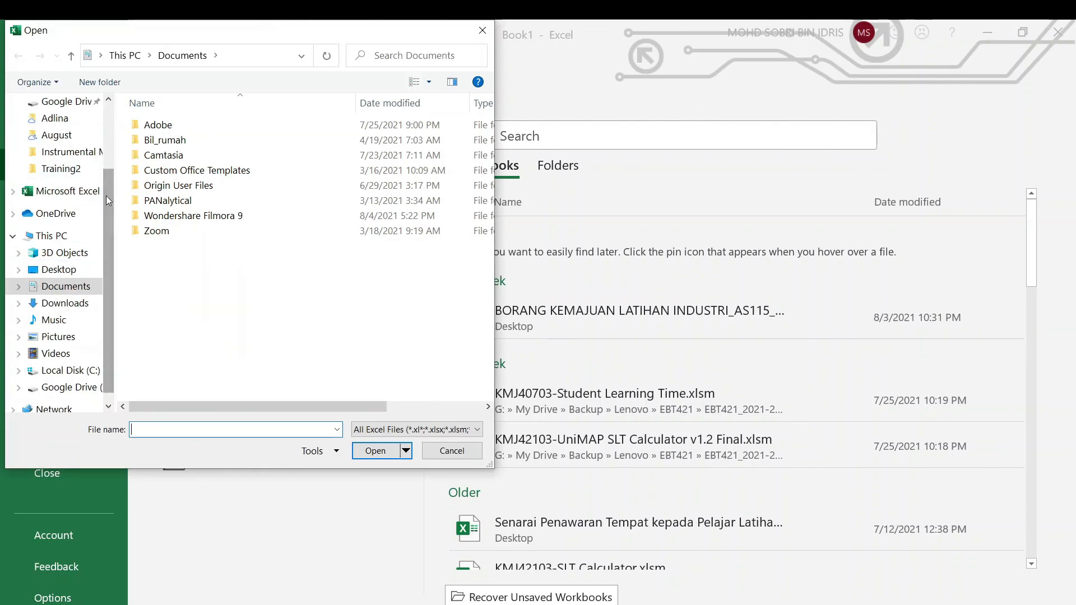
{"action": "left_click", "coordinate": [61, 168]}
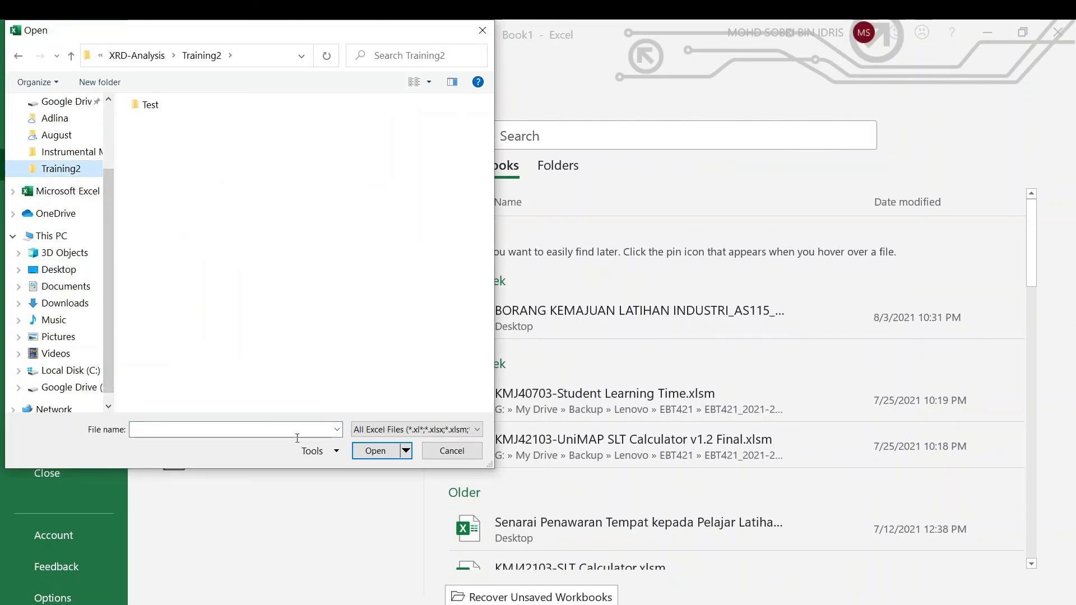
{"action": "left_click", "coordinate": [415, 429]}
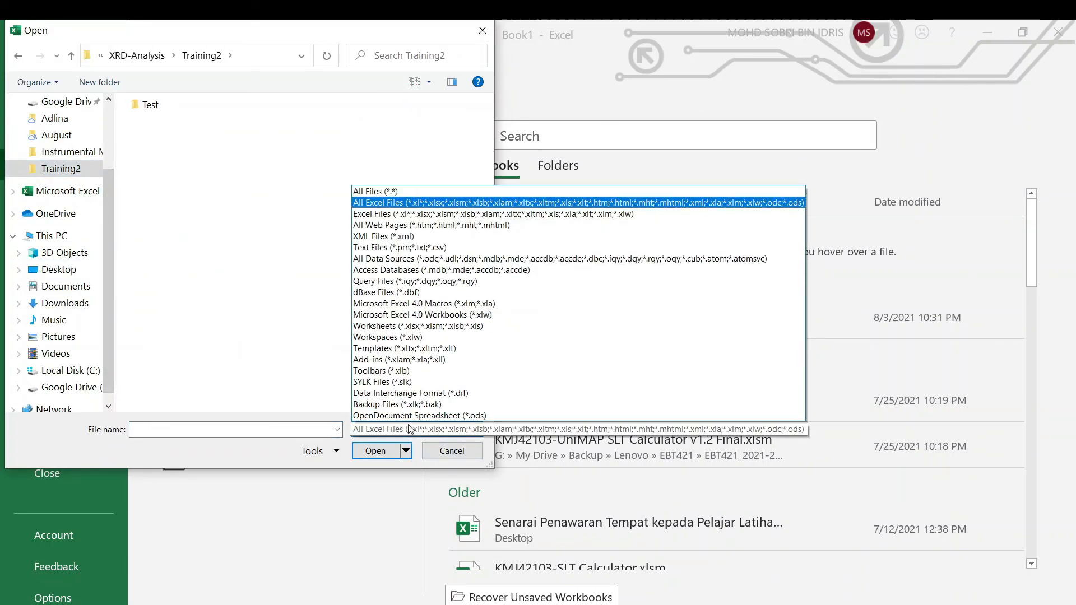
{"action": "left_click", "coordinate": [419, 192]}
{"action": "left_click", "coordinate": [187, 297]}
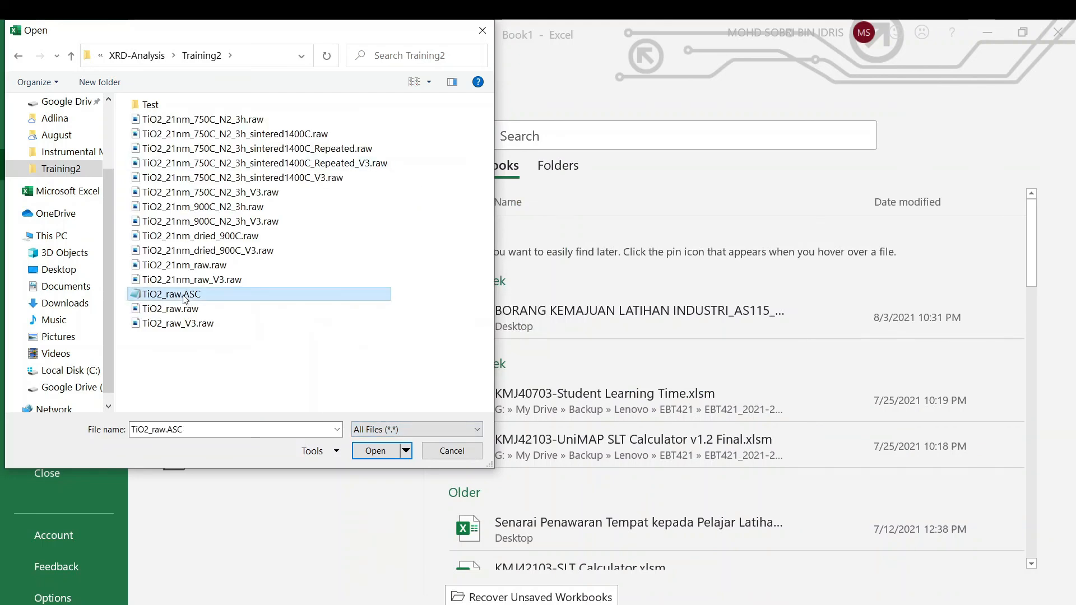
{"action": "left_click", "coordinate": [371, 452]}
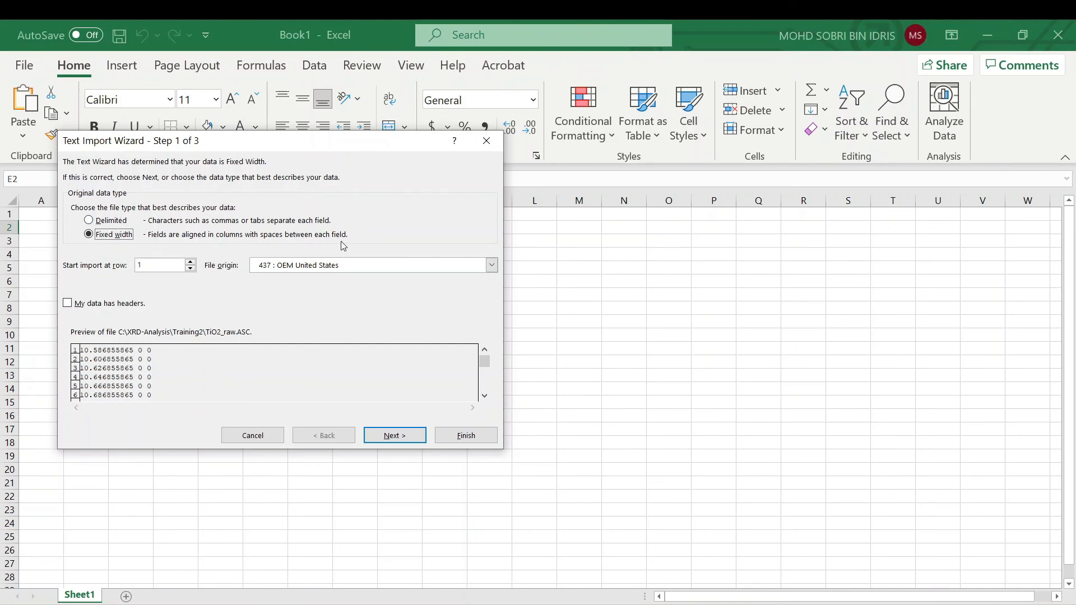
Import the text file as delimited data, with both Tab and Space as delimiters.
{"action": "left_click", "coordinate": [88, 220]}
{"action": "left_click", "coordinate": [394, 438]}
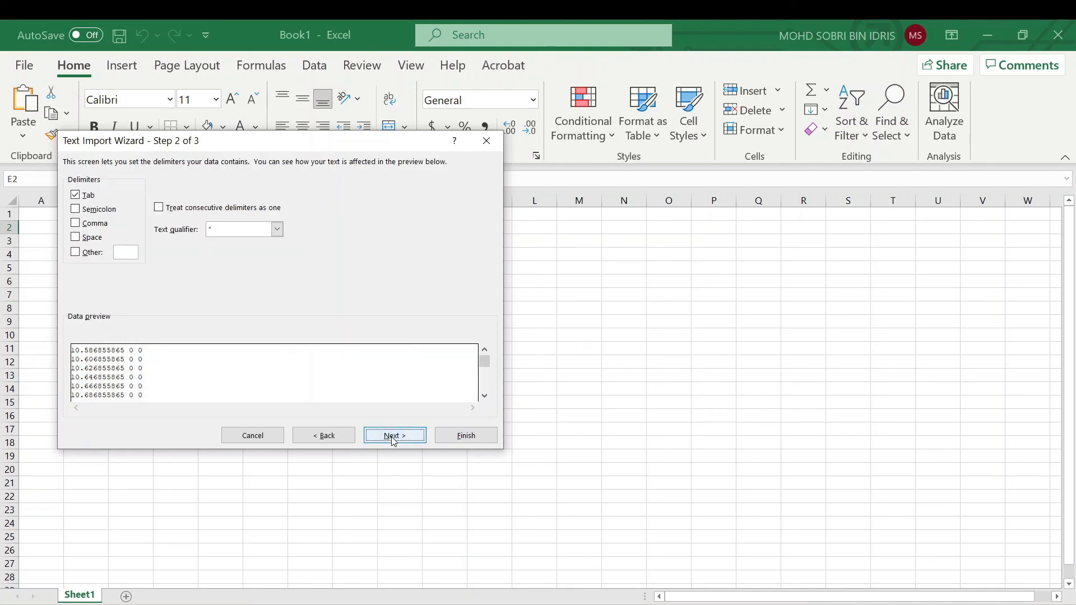
{"action": "left_click", "coordinate": [79, 238]}
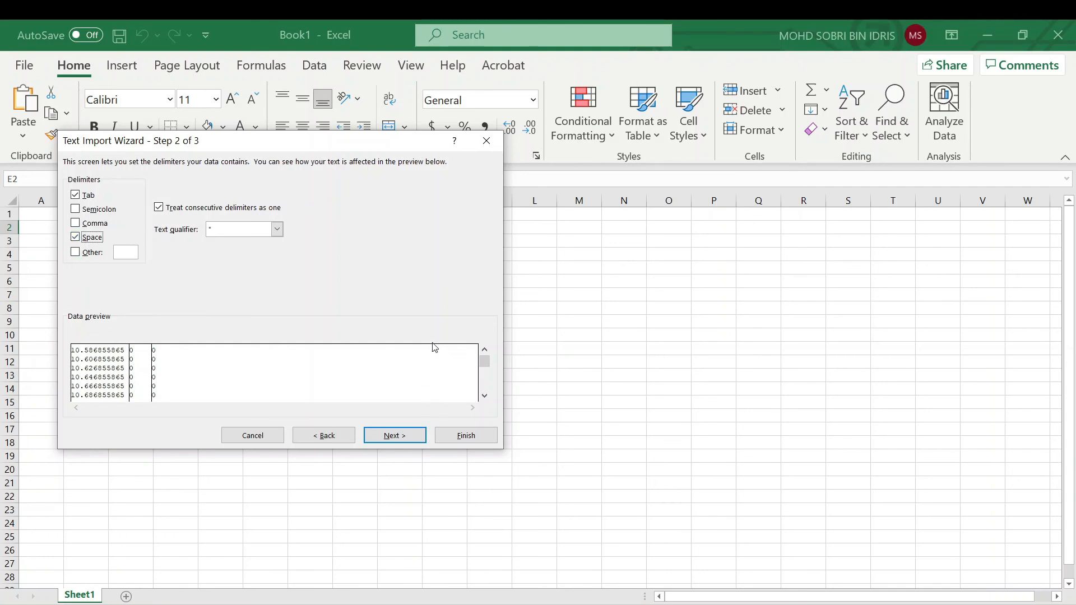
{"action": "left_click", "coordinate": [406, 436]}
{"action": "left_click", "coordinate": [473, 437]}
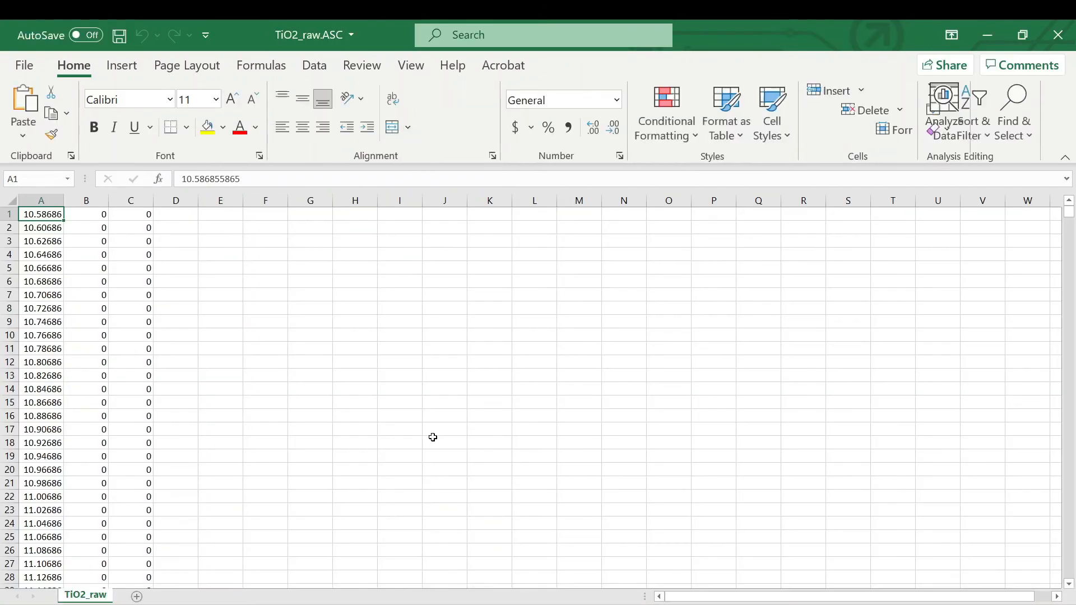
Review the imported scan data, highlight columns A and B, and return to HighScore Plus.
{"action": "scroll", "coordinate": [432, 435], "scroll_direction": "down", "scroll_amount": 8}
{"action": "scroll", "coordinate": [437, 331], "scroll_direction": "up", "scroll_amount": 6}
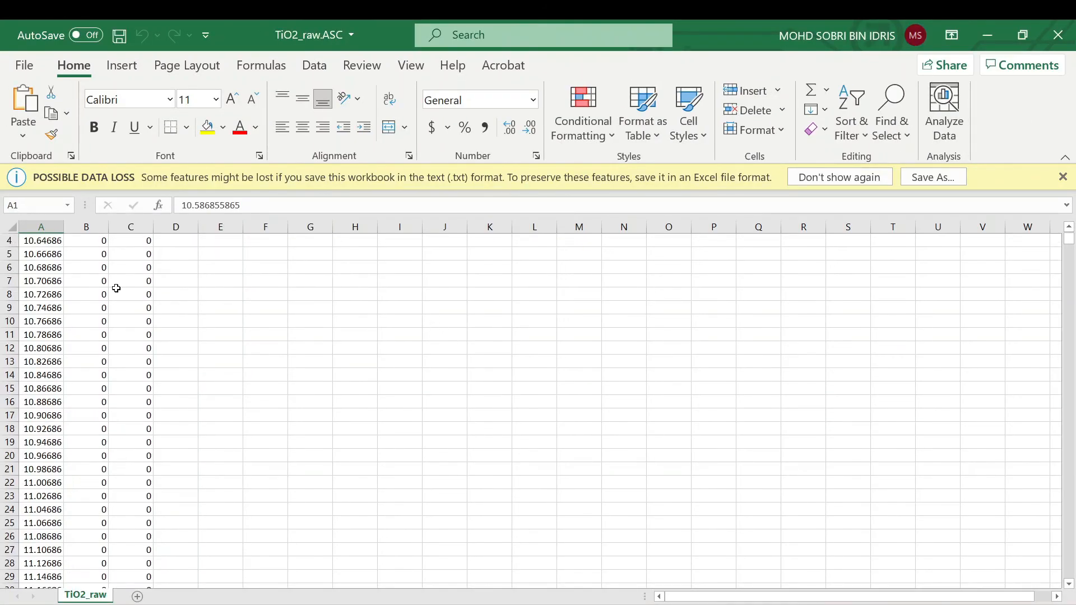
{"action": "scroll", "coordinate": [113, 284], "scroll_direction": "up", "scroll_amount": 3}
{"action": "scroll", "coordinate": [114, 289], "scroll_direction": "down", "scroll_amount": 9}
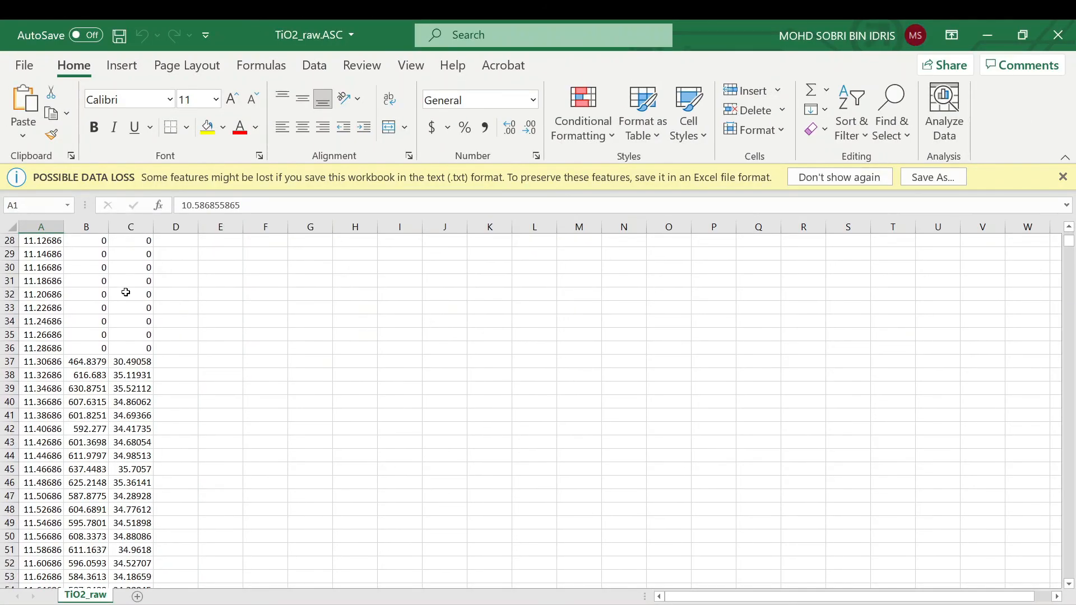
{"action": "scroll", "coordinate": [126, 292], "scroll_direction": "up", "scroll_amount": 9}
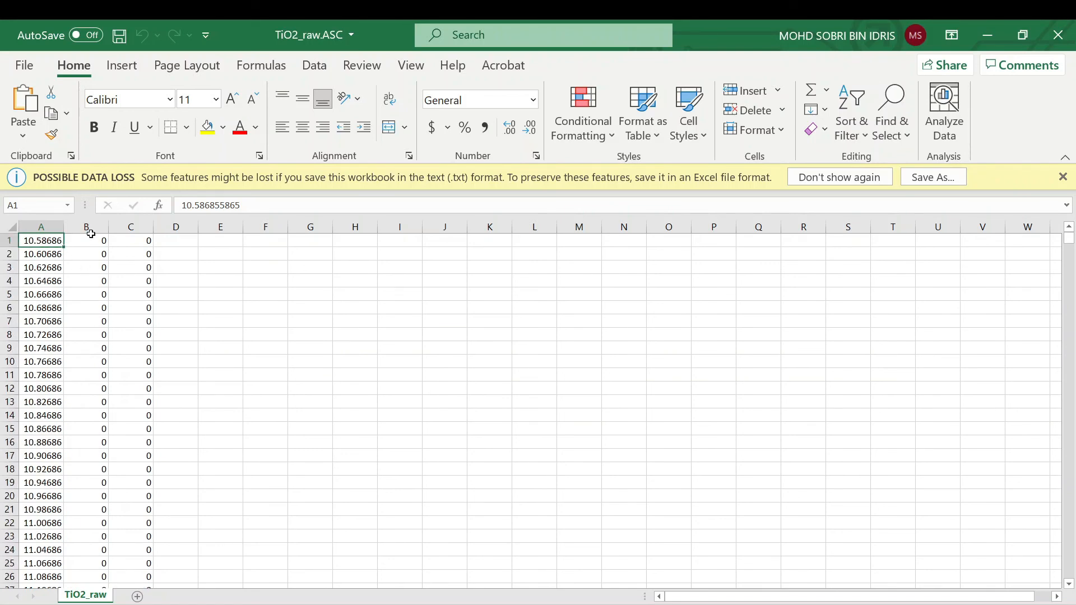
{"action": "left_click_drag", "start_coordinate": [50, 227], "coordinate": [87, 227]}
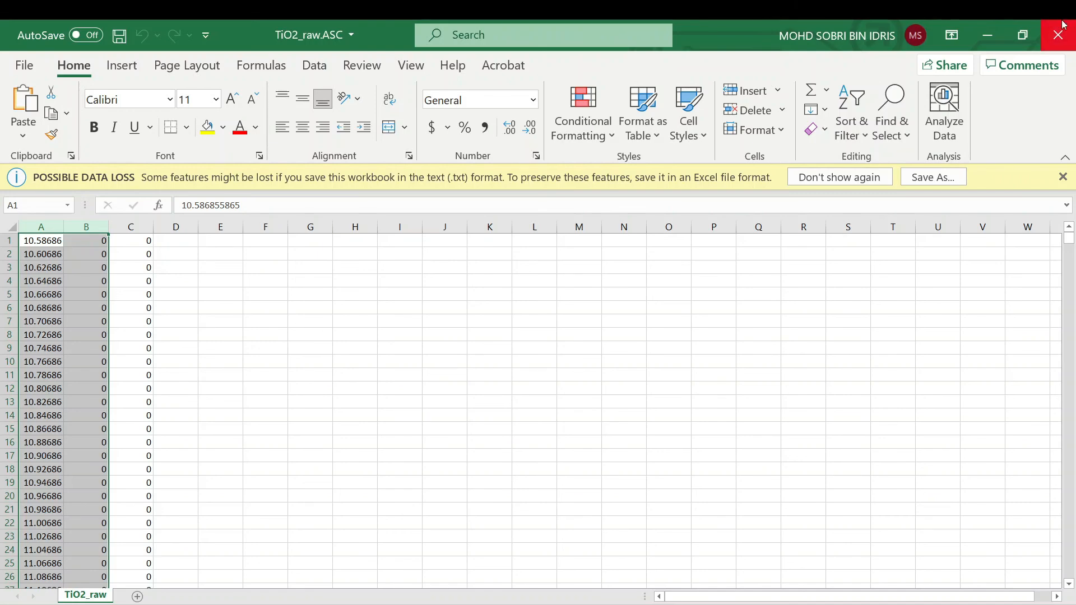
{"action": "left_click", "coordinate": [988, 35]}
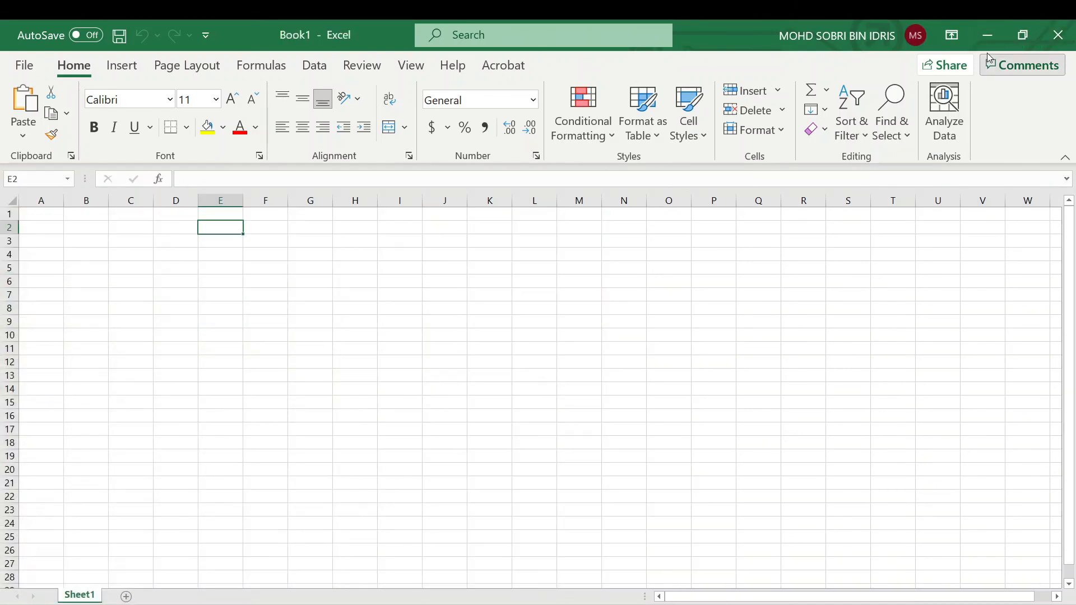
{"action": "left_click", "coordinate": [987, 34]}
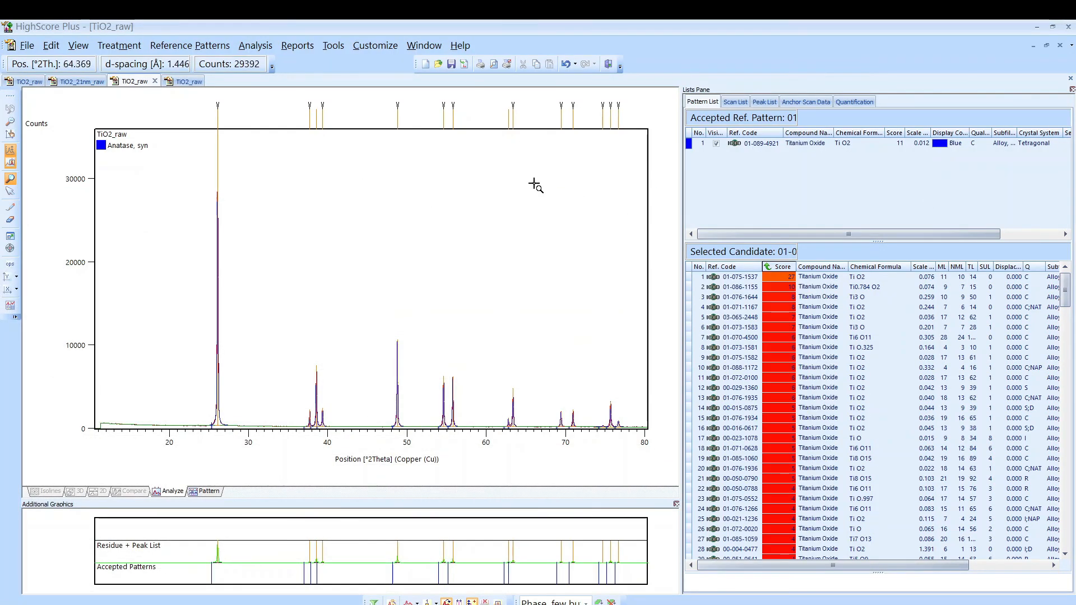